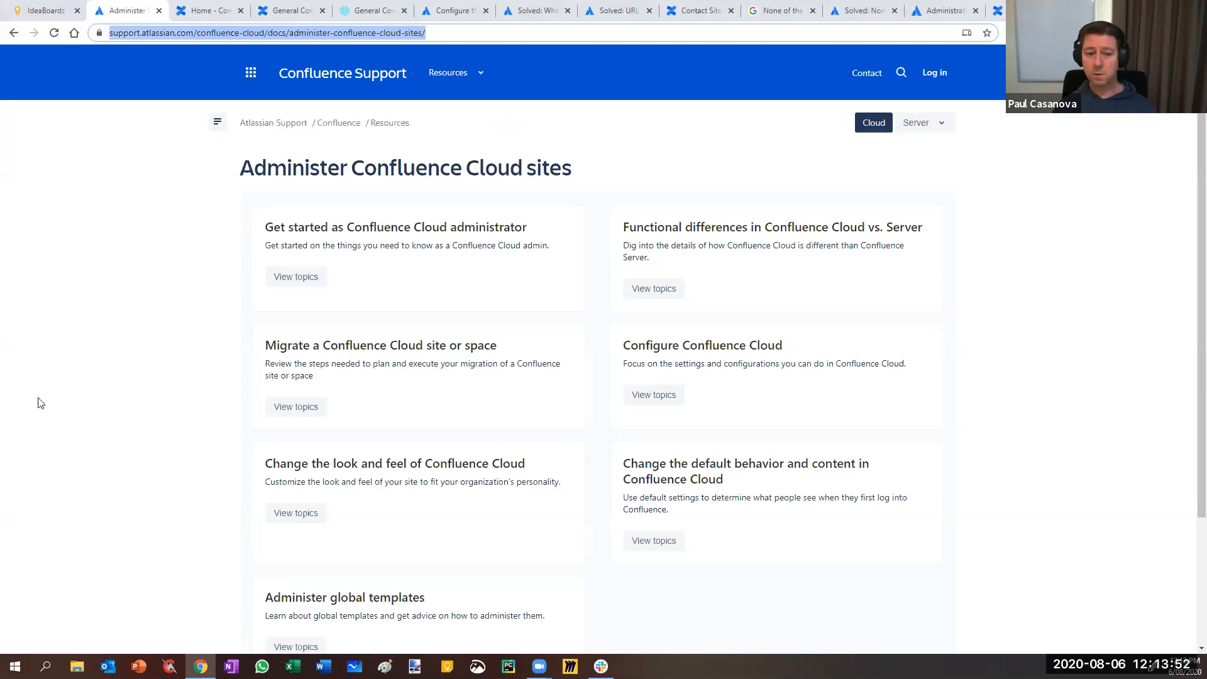
- Look over the topic cards on the Administer Confluence Cloud sites support page, down to the global templates topic
key("alt+Tab")
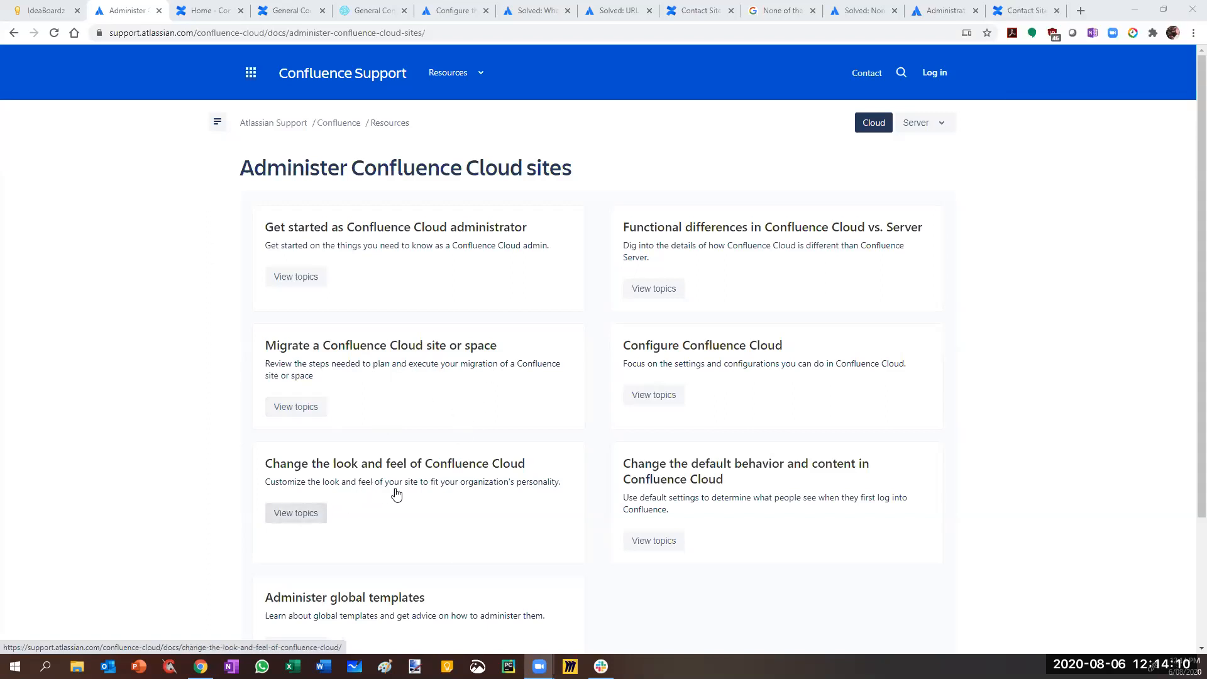
scroll(396, 495, "down", 2)
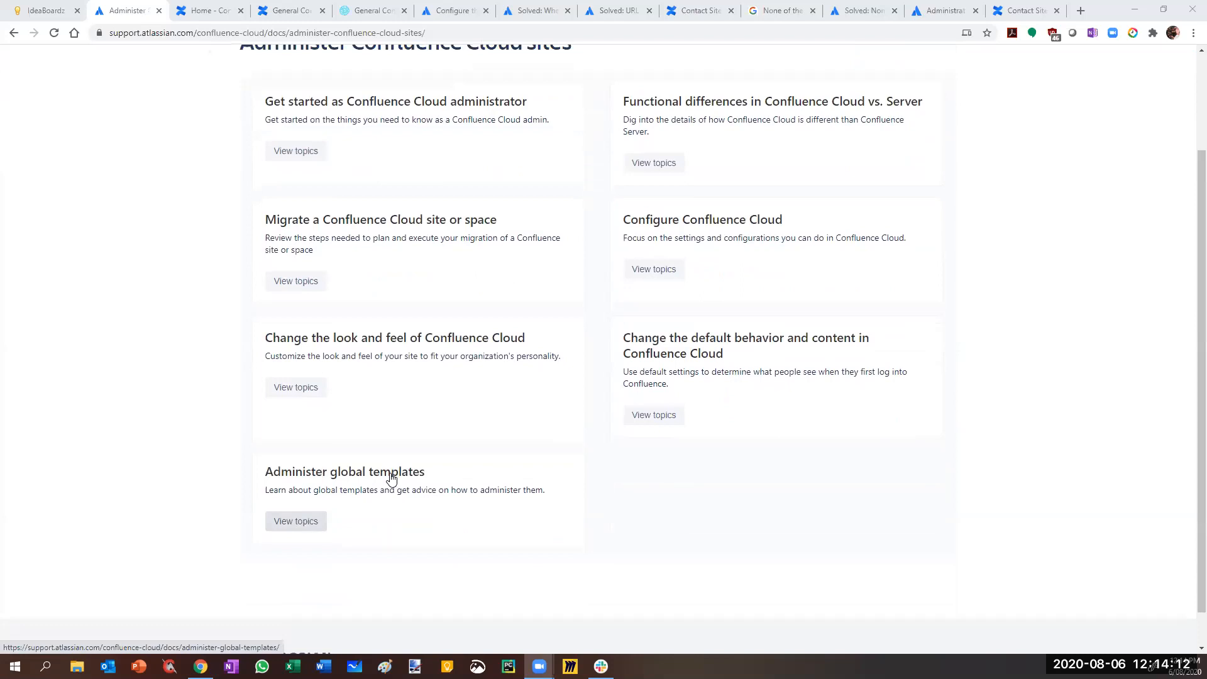
scroll(390, 478, "up", 2)
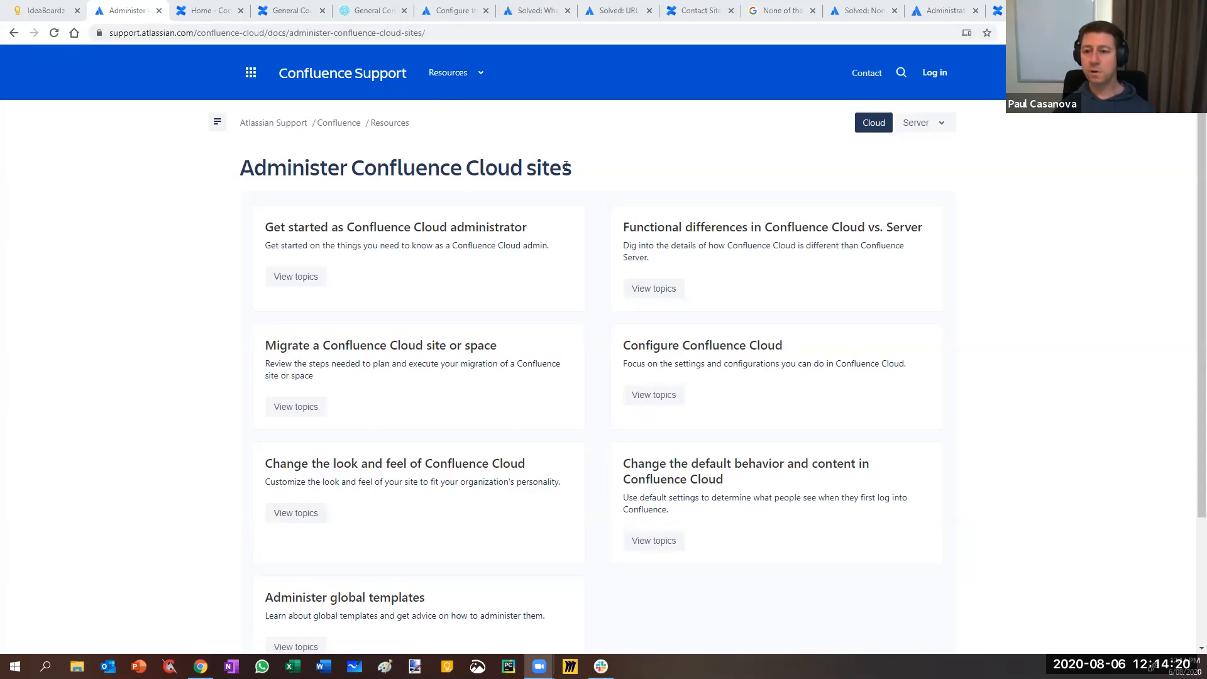
- Switch to the Confluence demo site and open its global settings at General Configuration
left_click(202, 12)
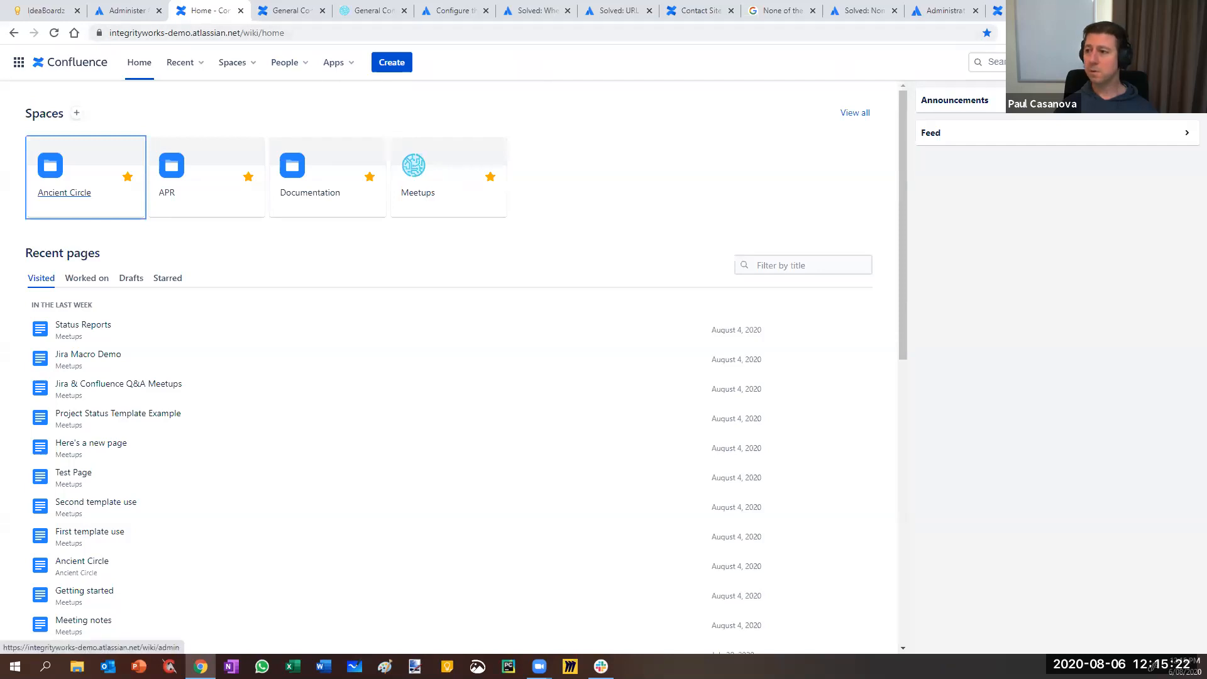
left_click(1165, 62)
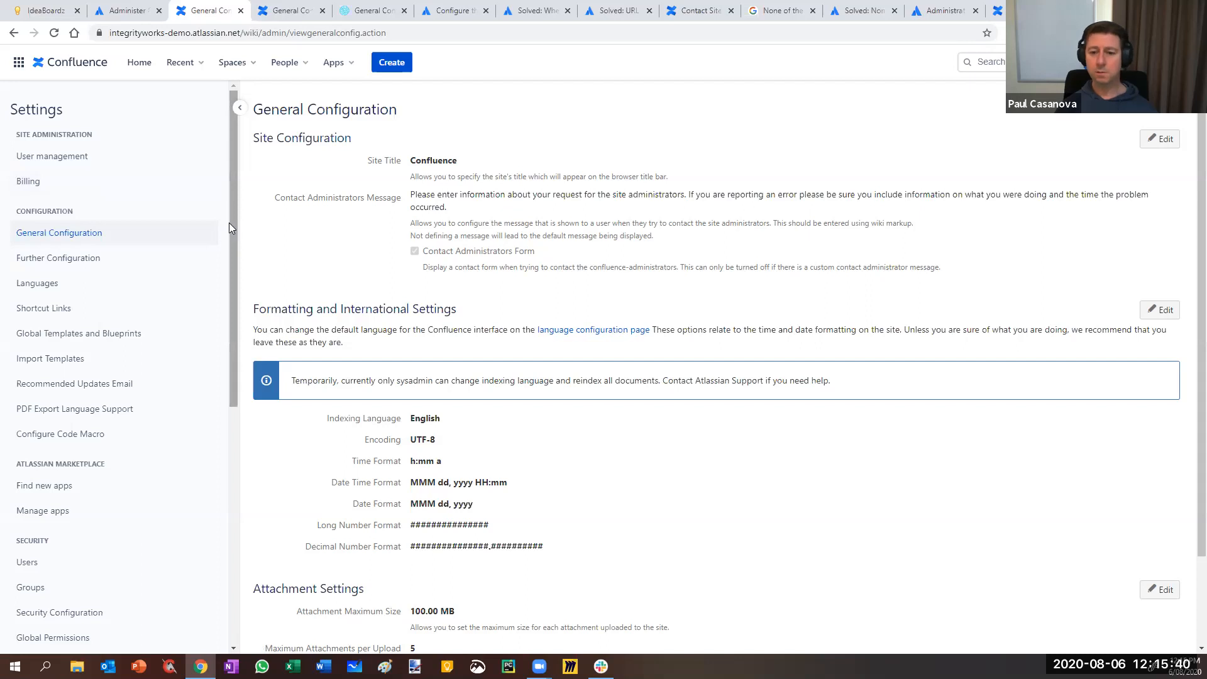
mouse_move(234, 219)
left_mouse_down()
mouse_move(268, 469)
mouse_move(224, 207)
left_mouse_up()
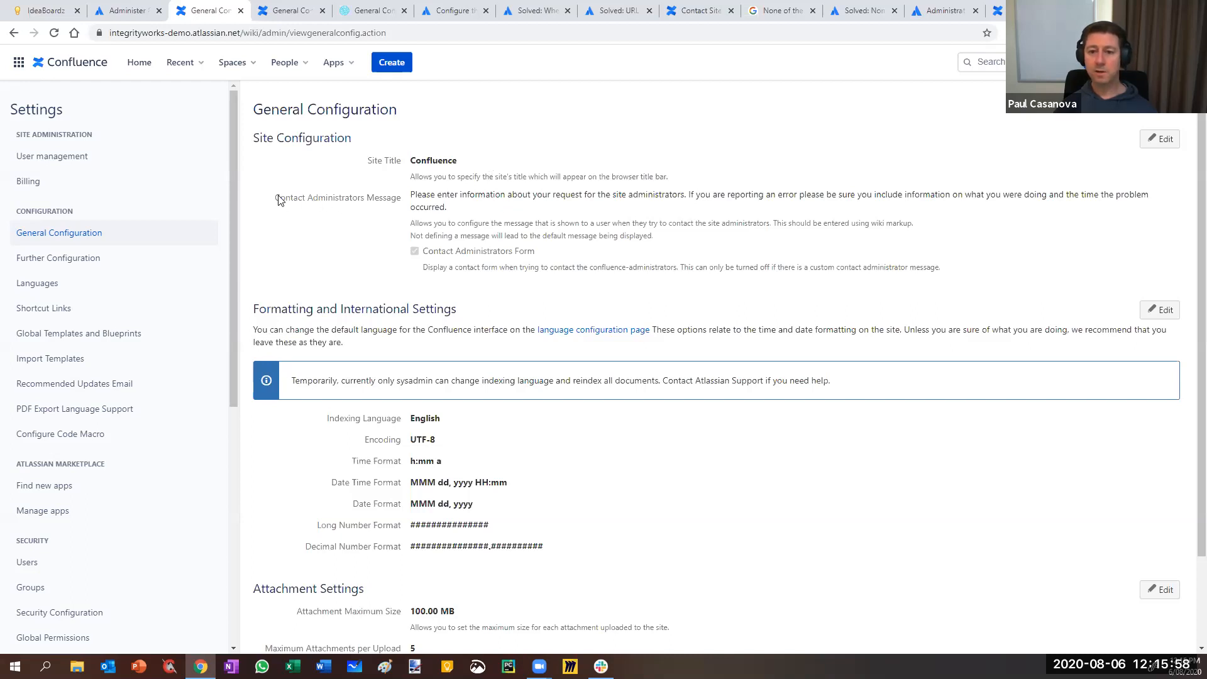
- Review the General Configuration settings, from the contact administrators message through formatting and attachments to connection timeouts
left_click_drag(275, 197, 402, 200)
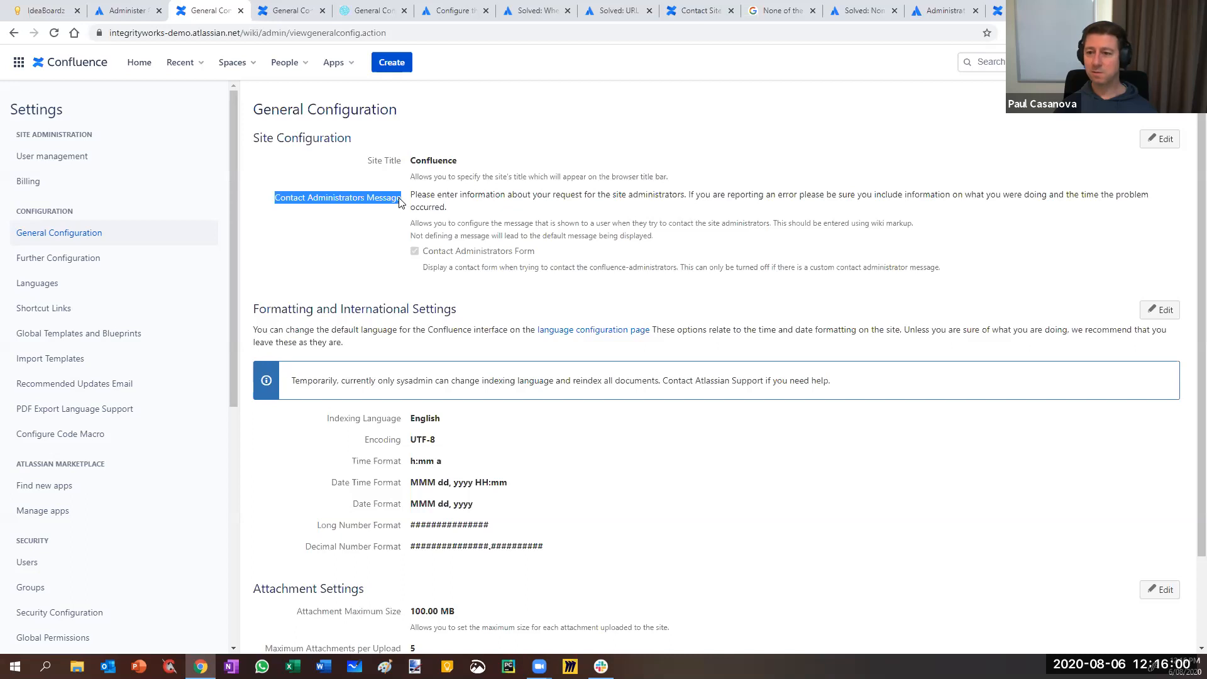
left_click(509, 211)
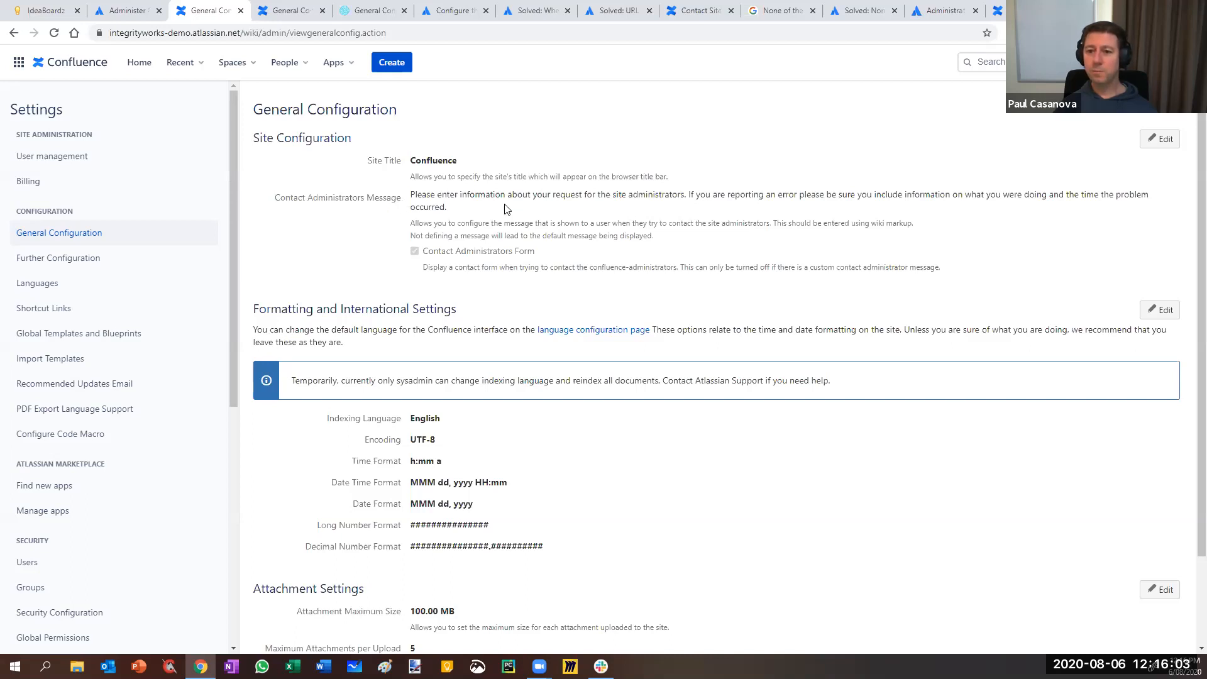
triple_click(444, 204)
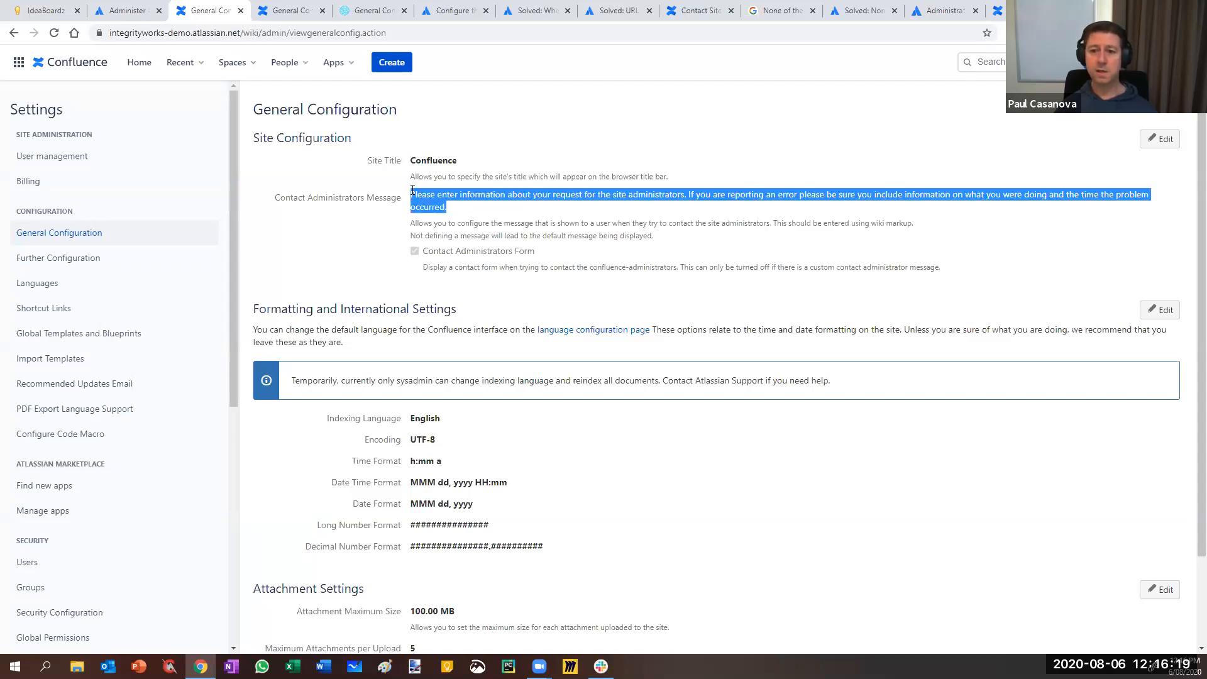
left_click(459, 212)
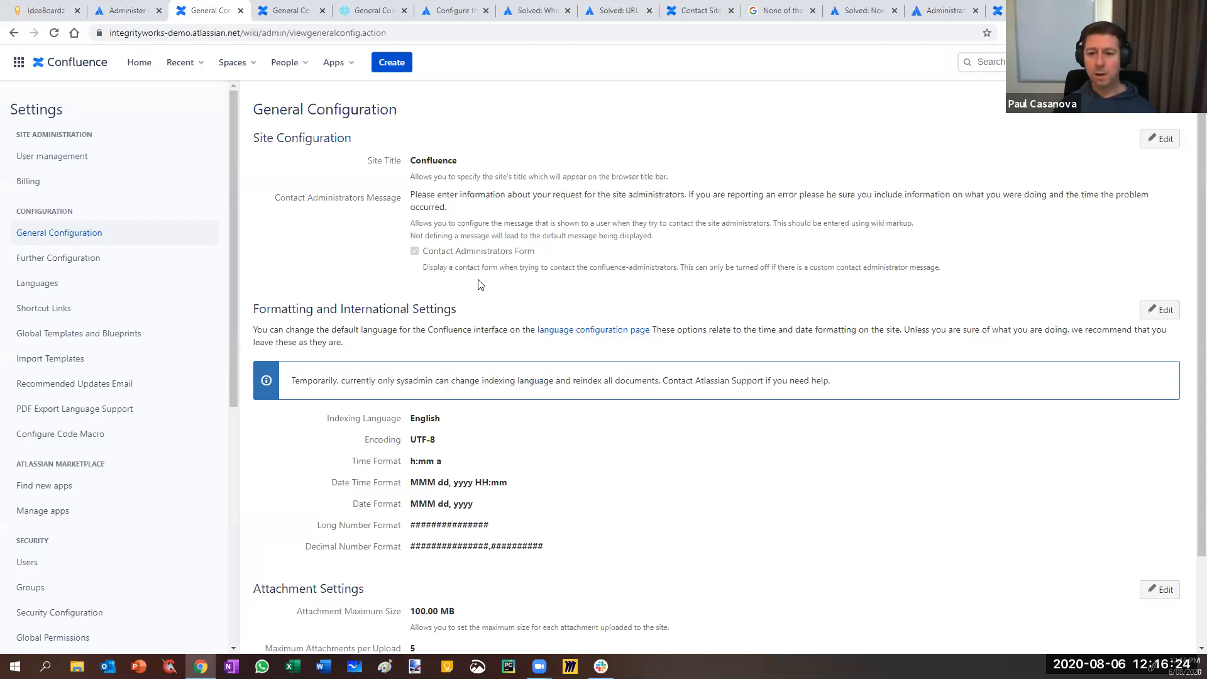
scroll(434, 352, "down", 1)
scroll(433, 350, "down", 1)
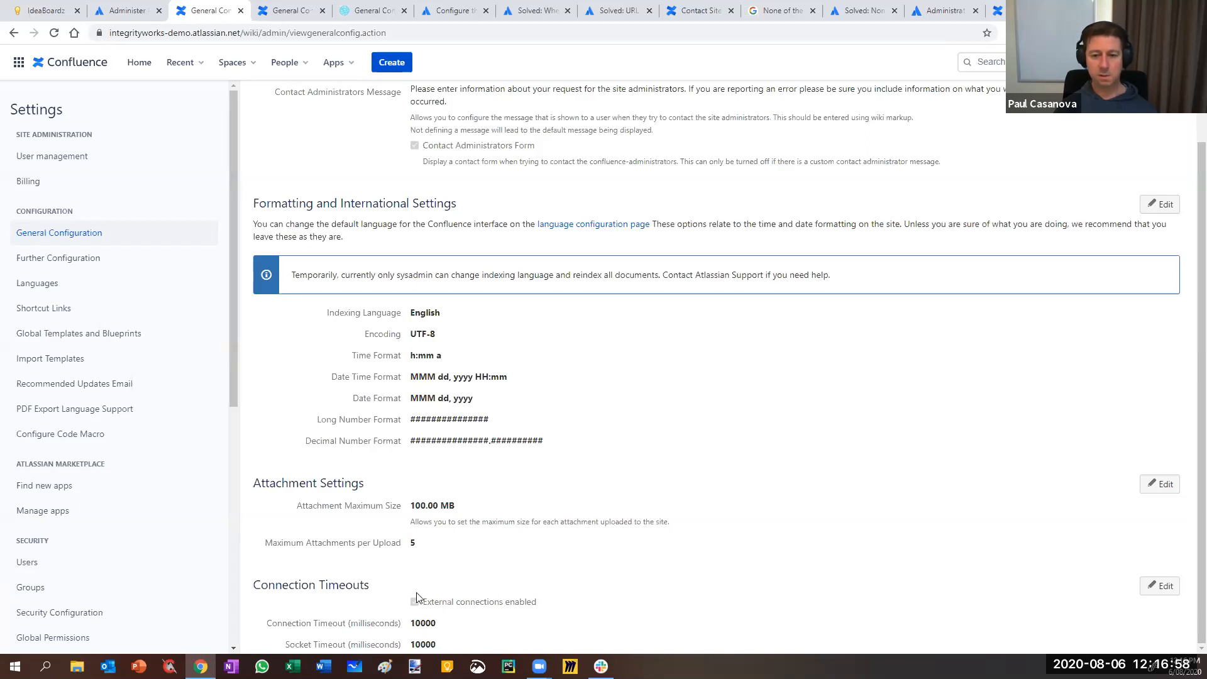
- View the Further Configuration settings, glance at the language configuration, and return to Further Configuration
left_click(40, 262)
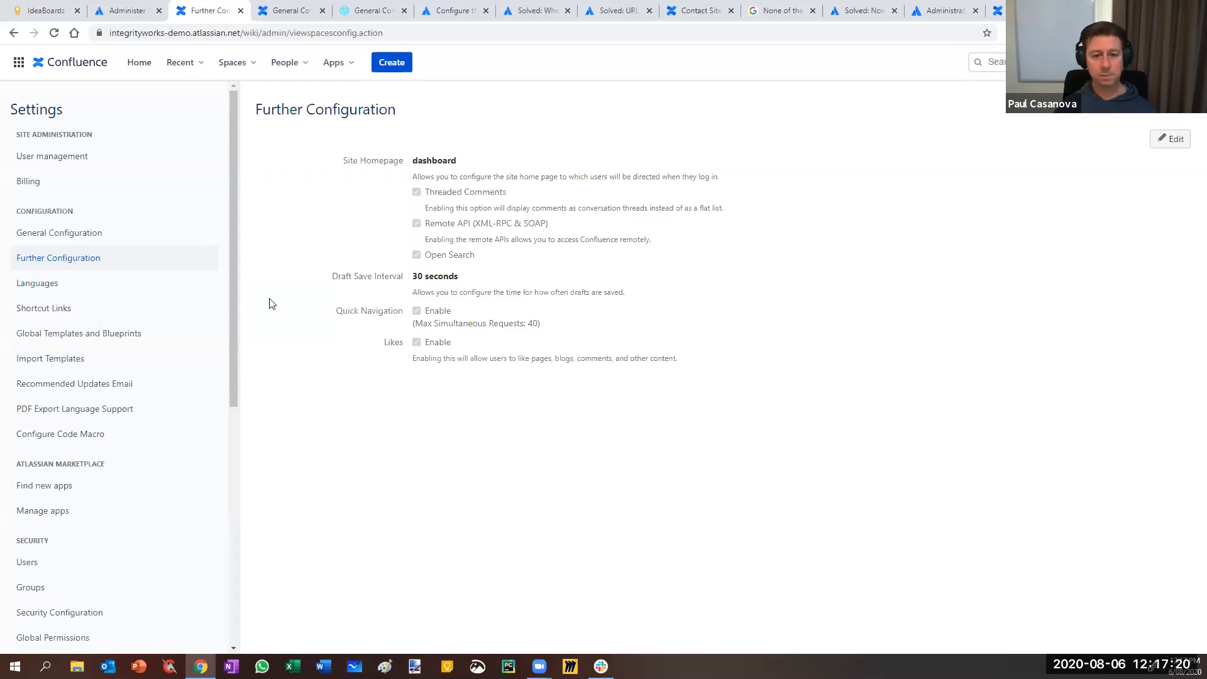
left_click(74, 291)
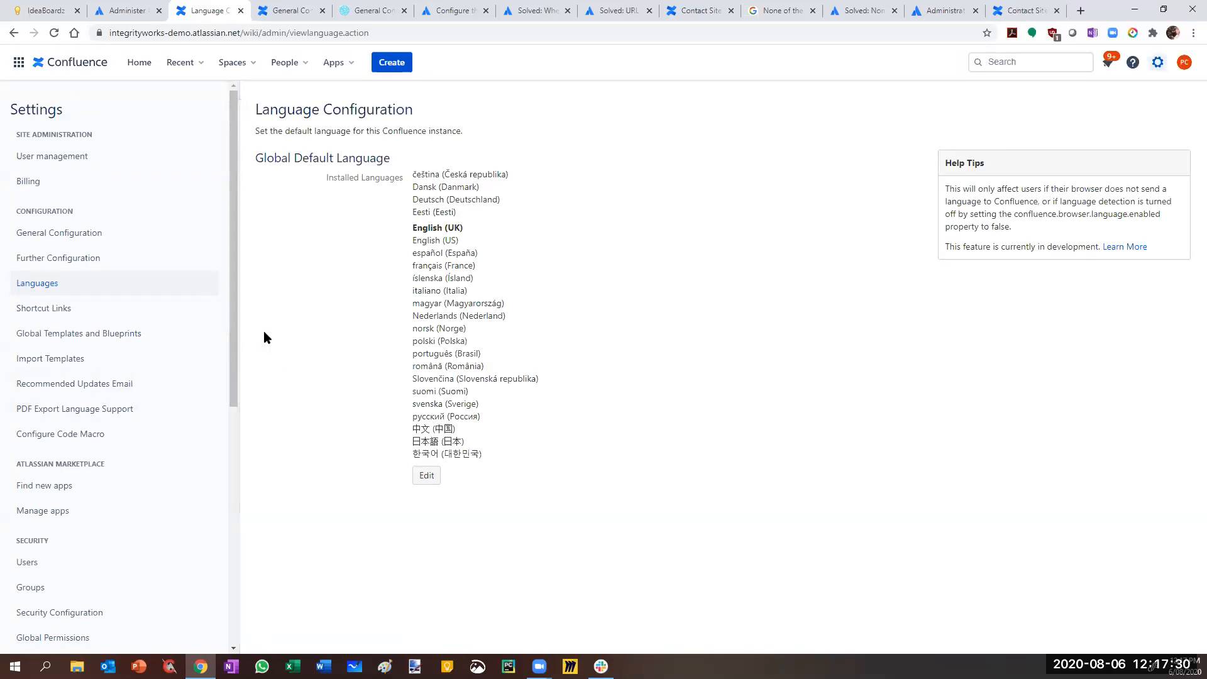
left_click(79, 269)
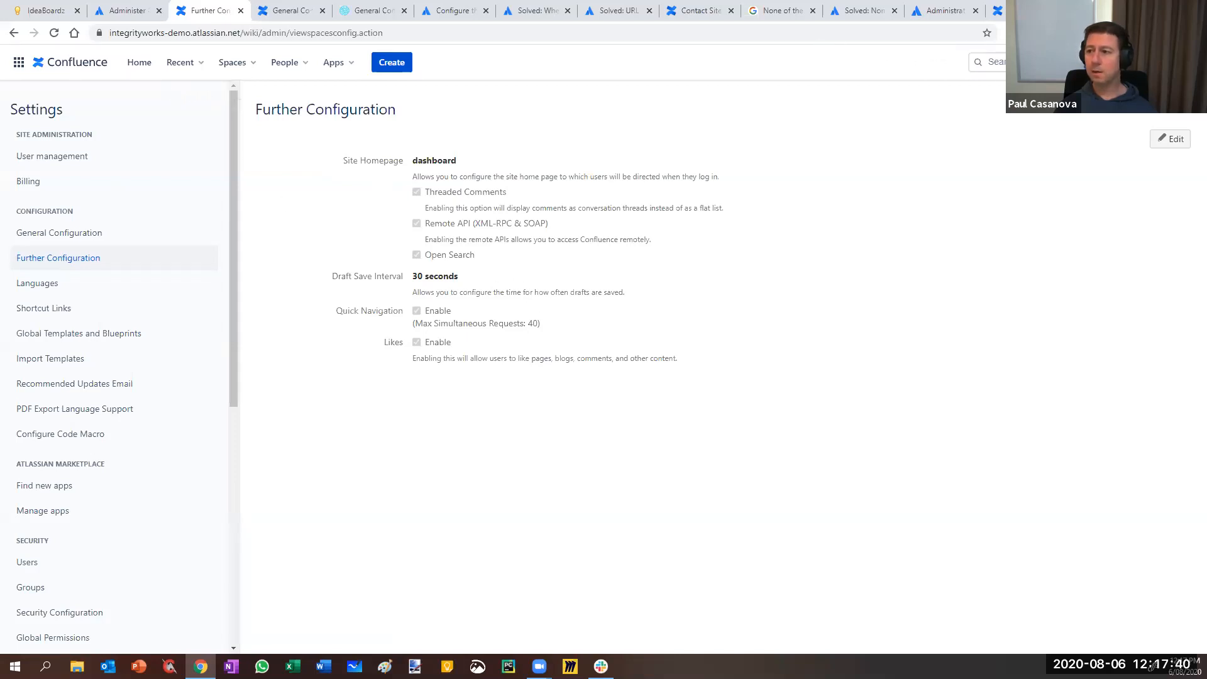
- Show the Confluence search suggestions and the list of recently visited pages, closing each one after viewing
left_click(1028, 62)
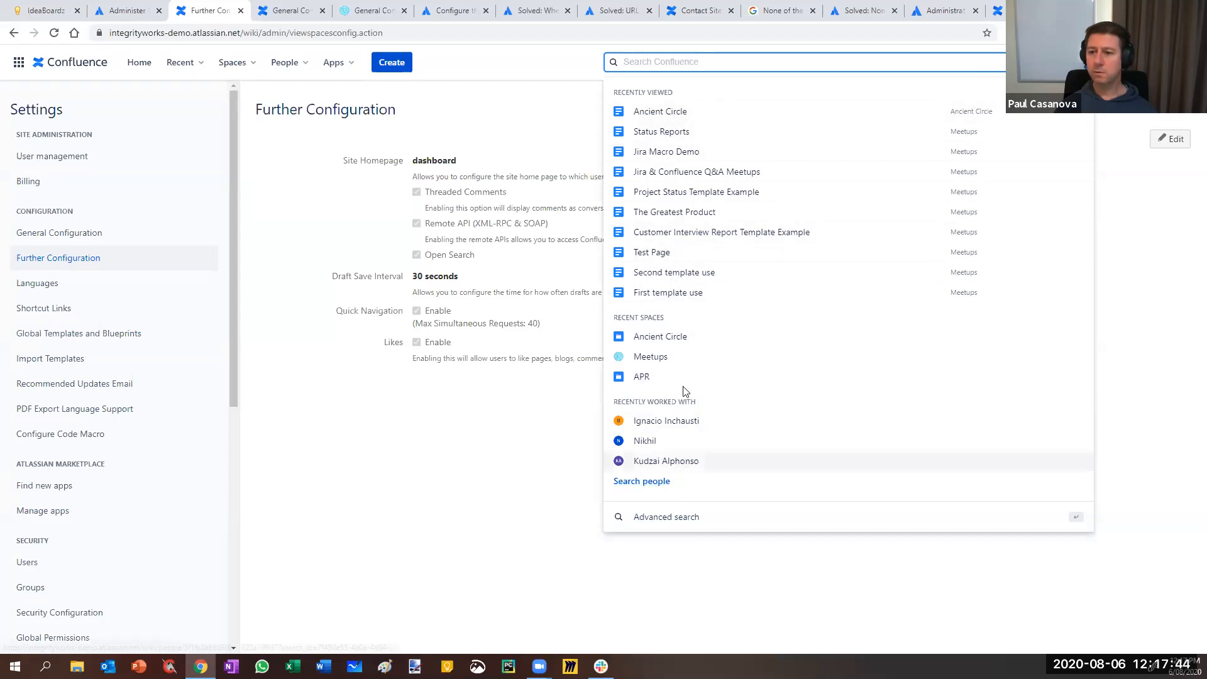
left_click(420, 117)
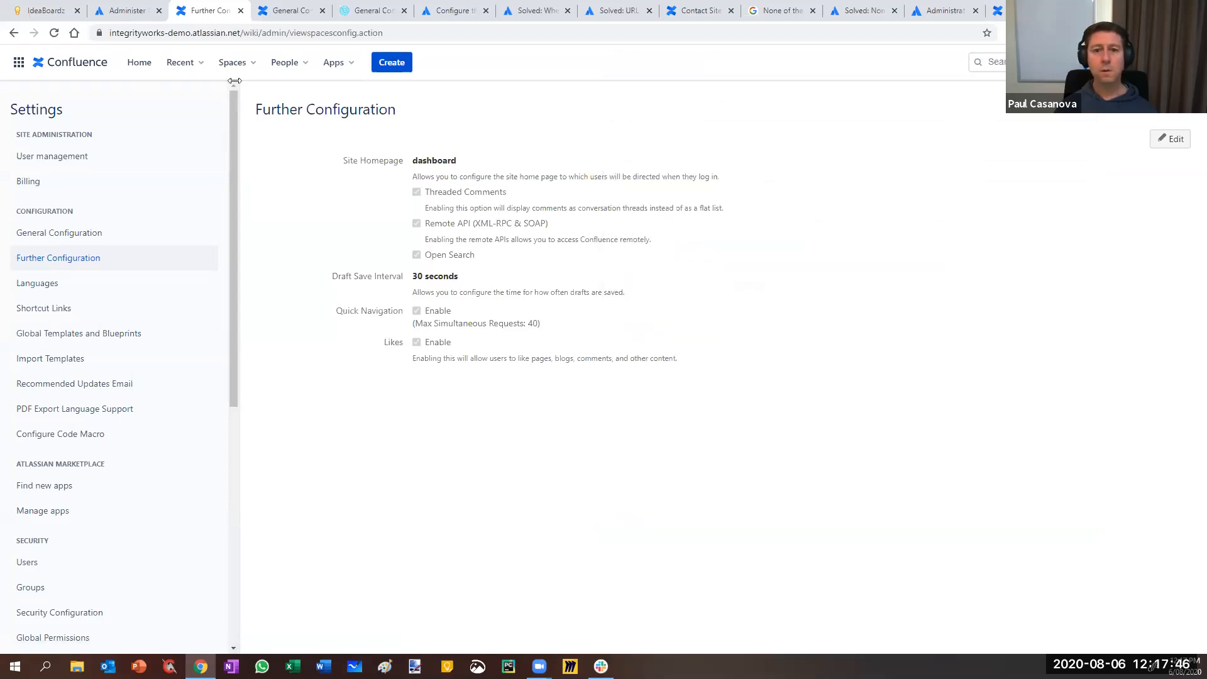
left_click(193, 67)
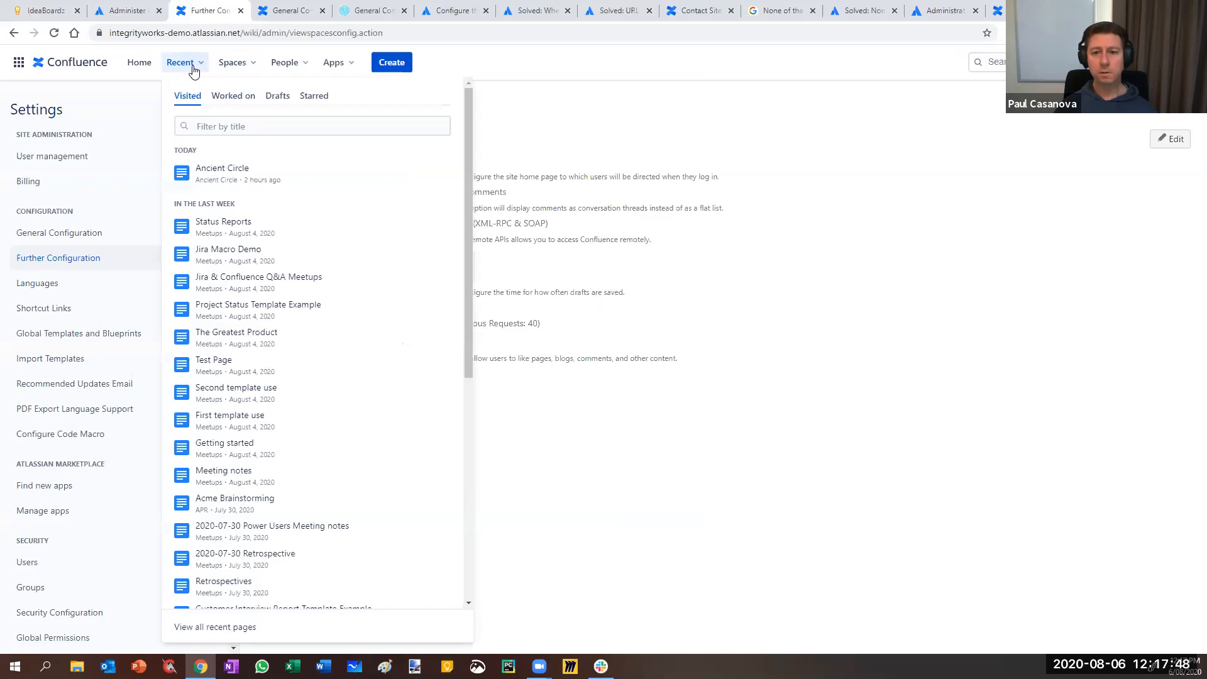
left_click(546, 96)
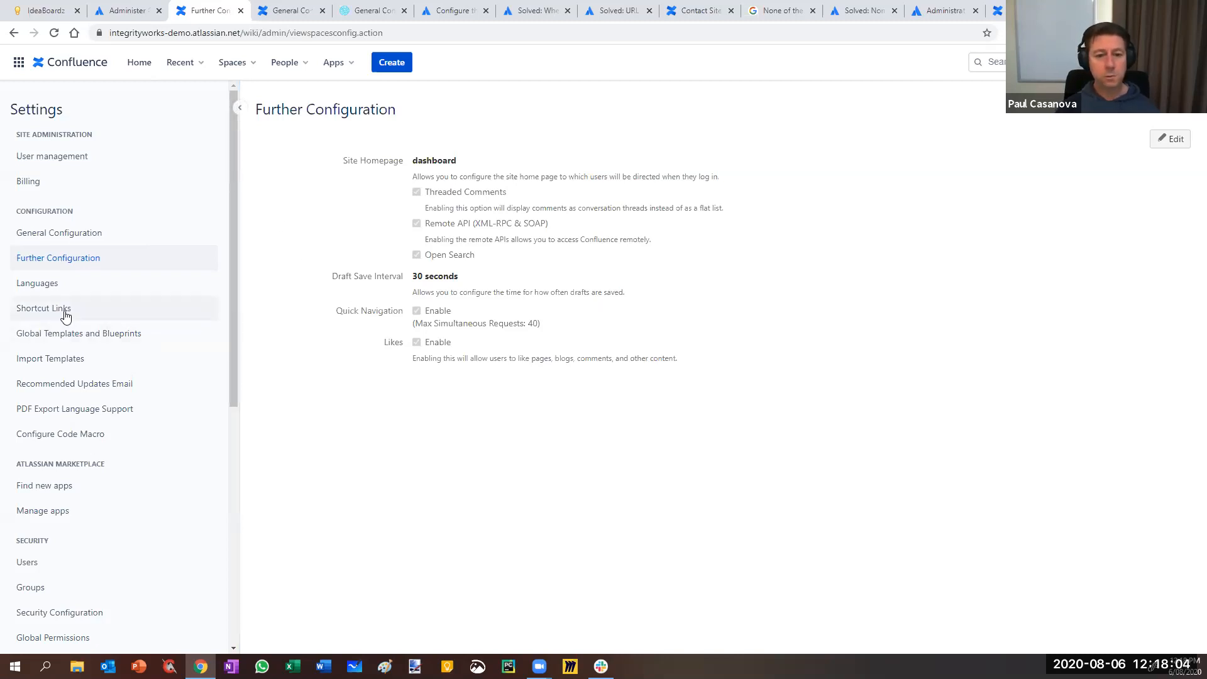
- Review the installed languages and the Shortcut Links settings, including the Google search help tip and the dictionary shortcut
left_click(31, 289)
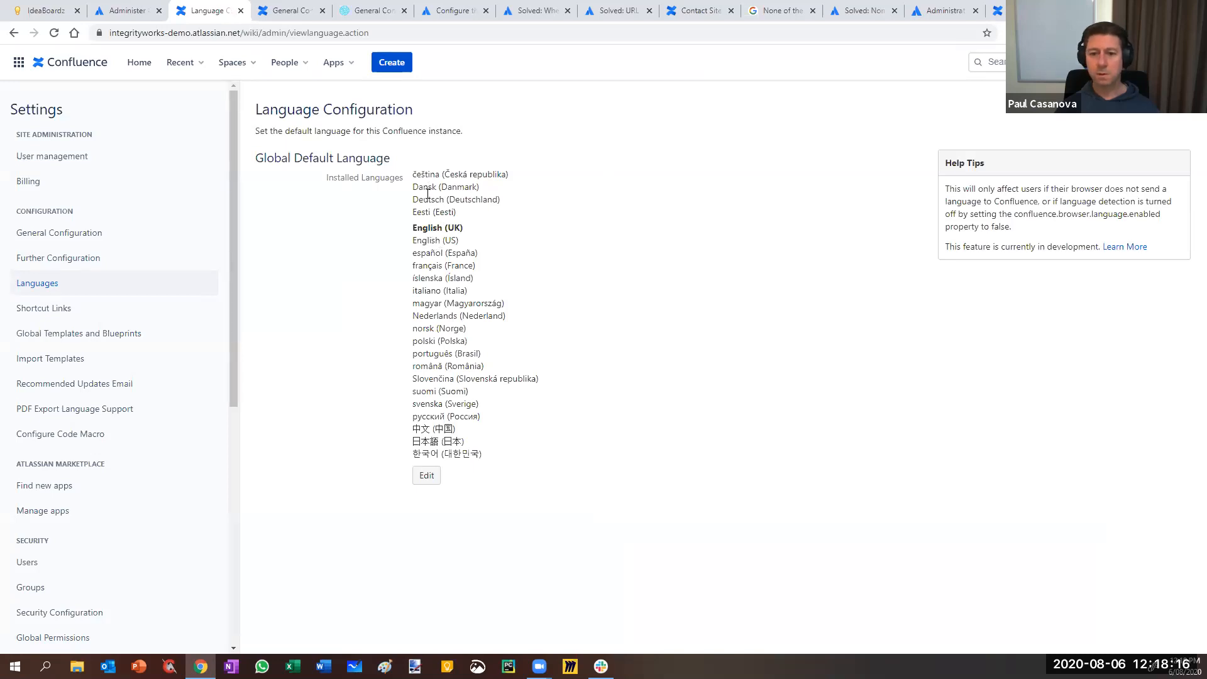
left_click(39, 309)
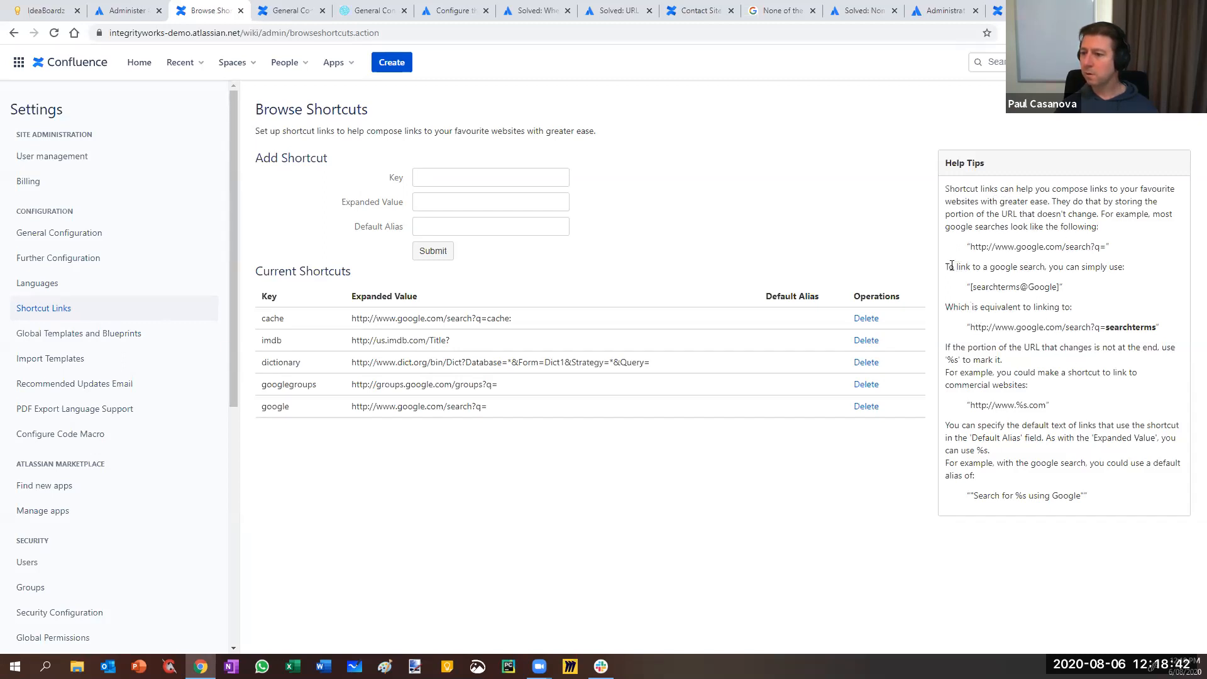
left_click_drag(946, 266, 1123, 268)
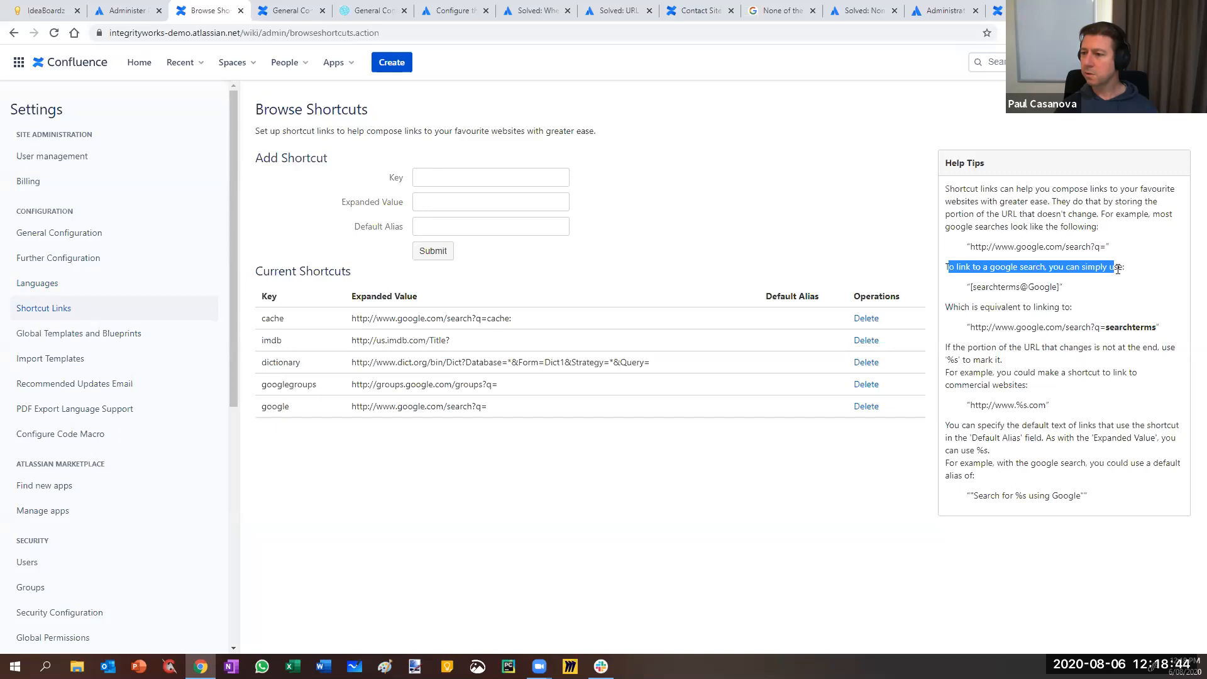
left_click(986, 302)
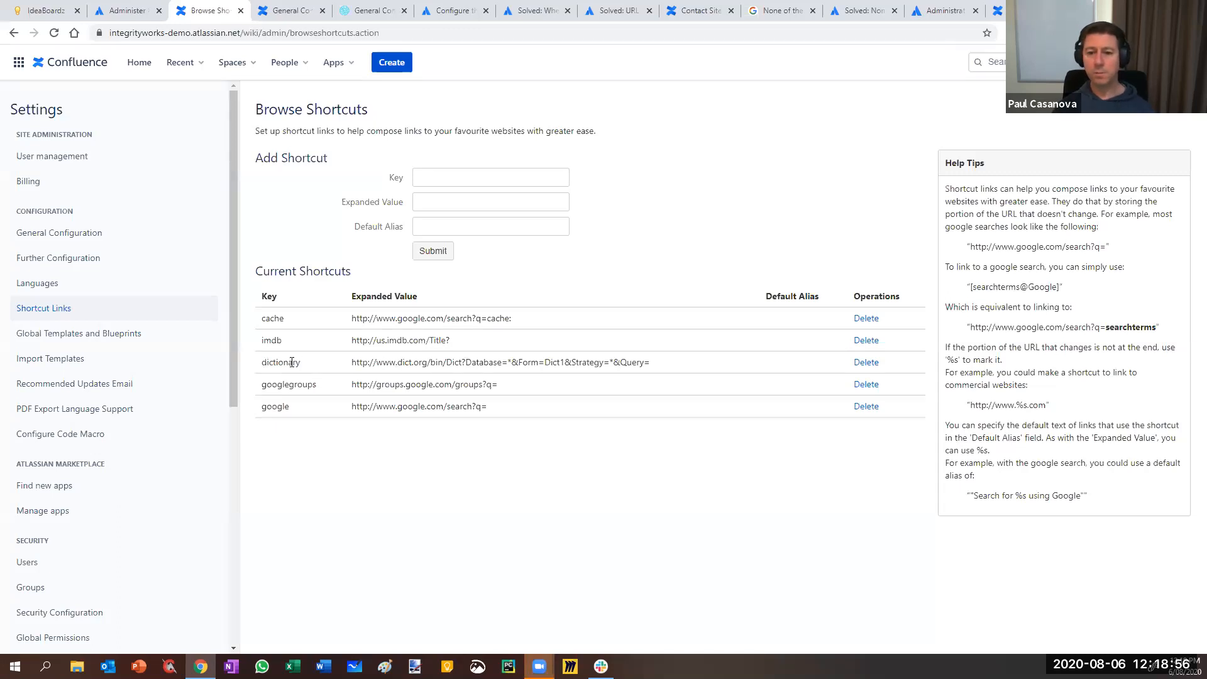
double_click(283, 362)
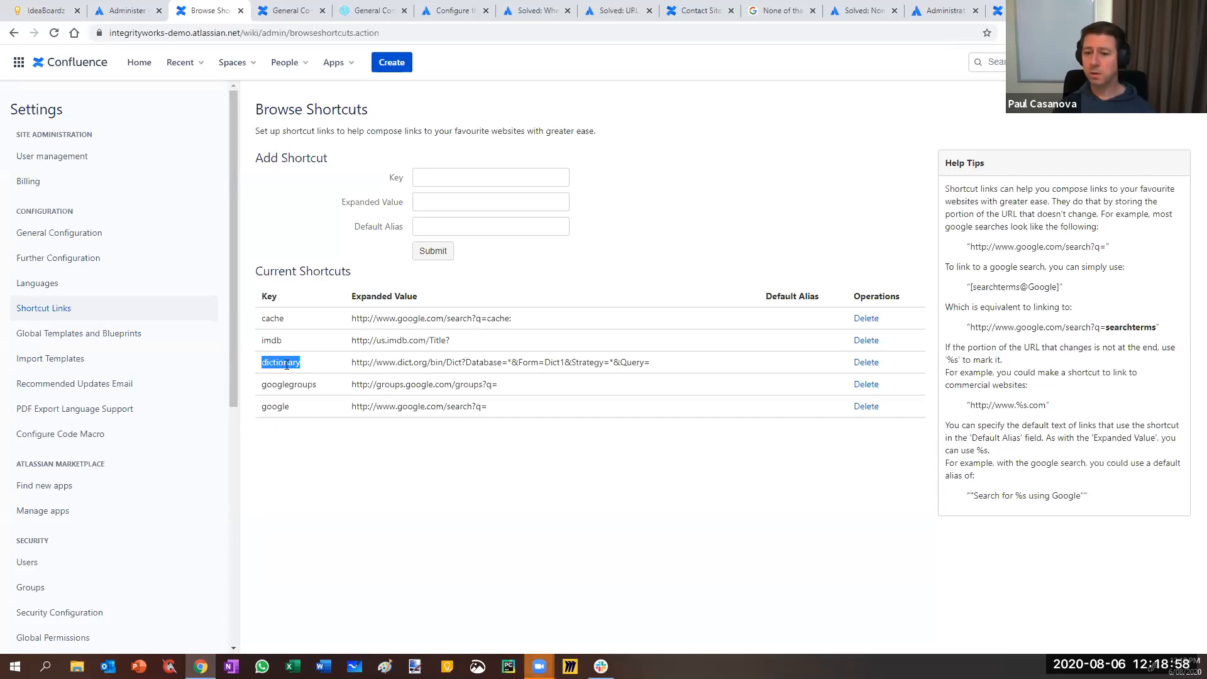
left_click(286, 365)
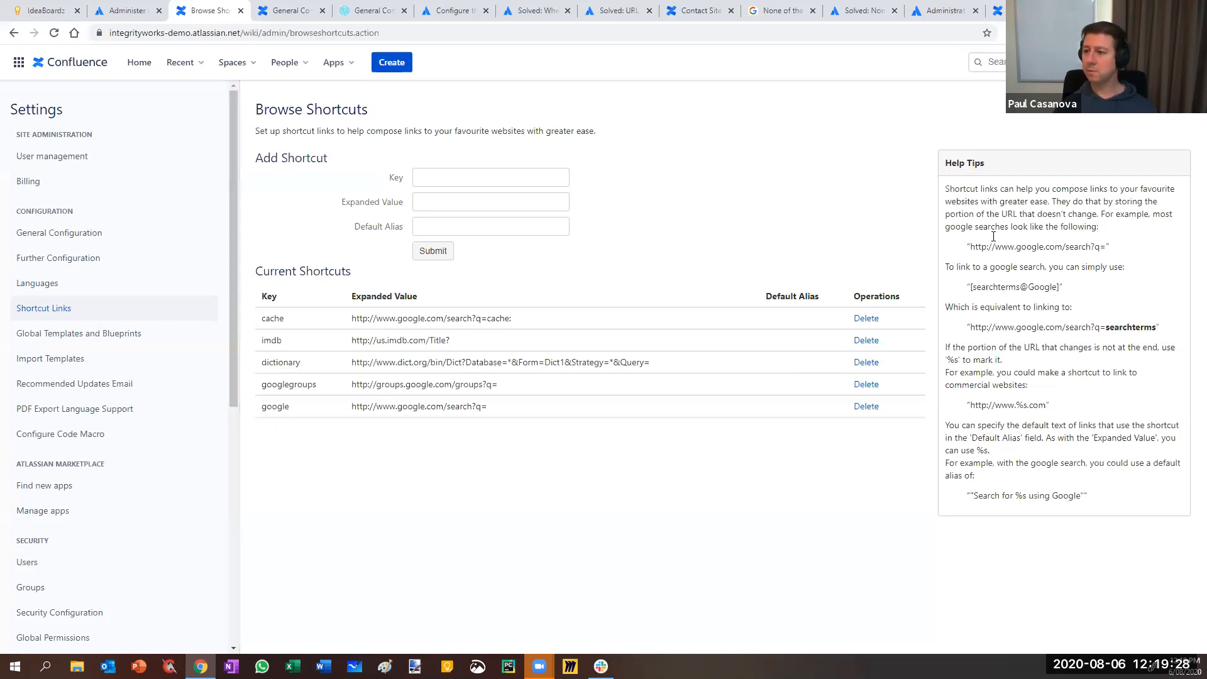
- View the Global Templates and Blueprints settings and the Import Templates page
left_click(36, 341)
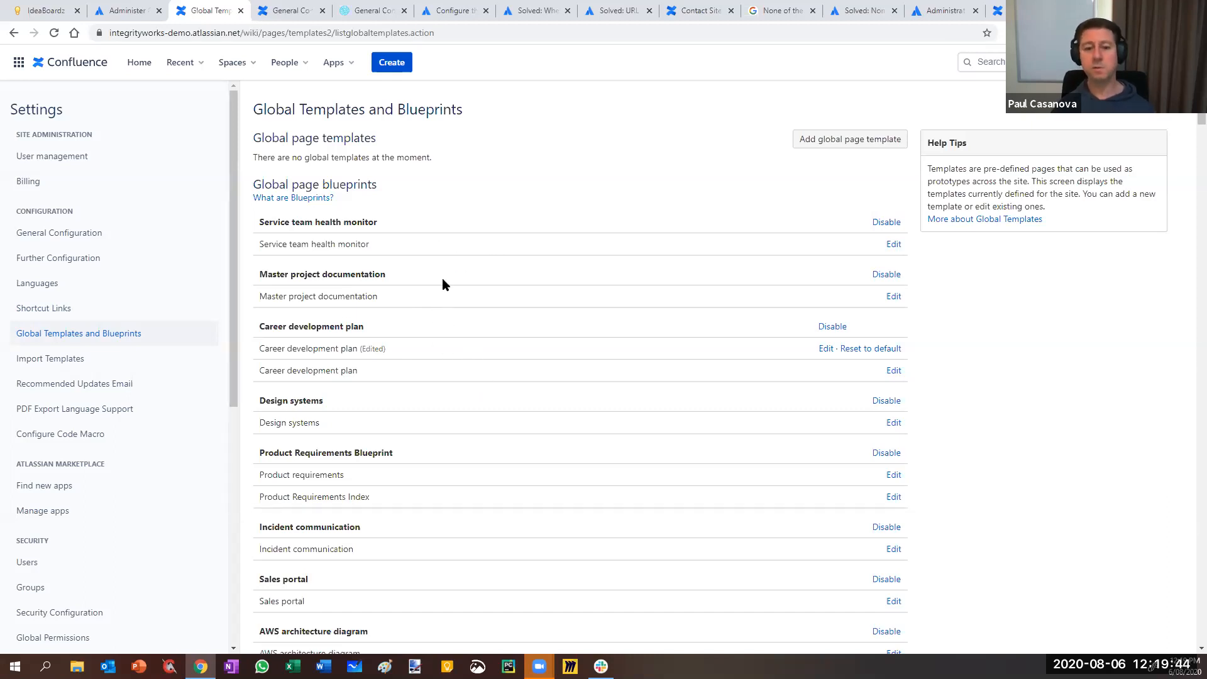
left_click(63, 360)
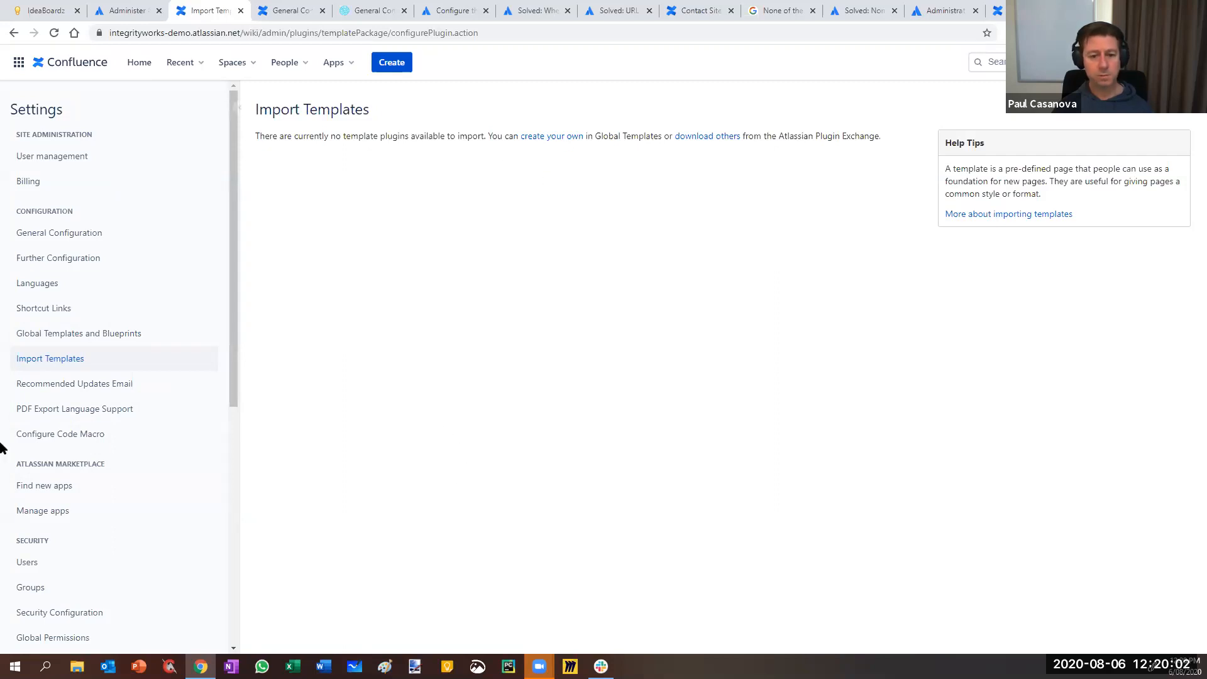
- Review the Recommended Updates Email settings and the available default schedule options
left_click(42, 388)
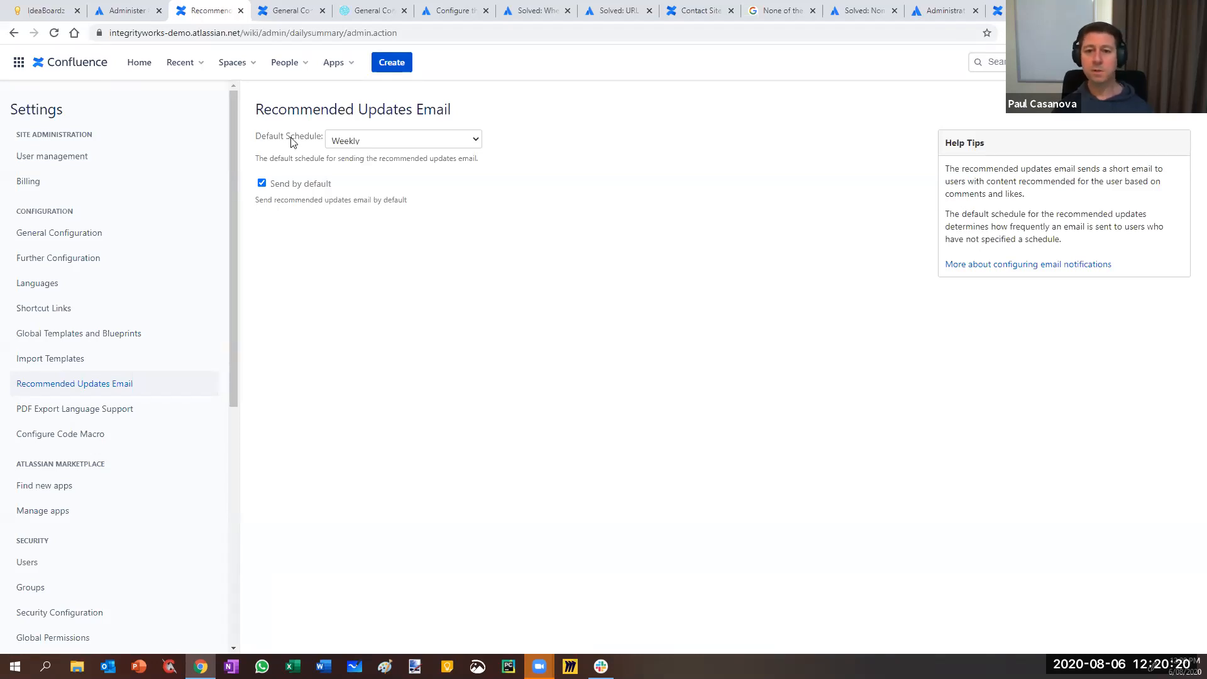
left_click(421, 143)
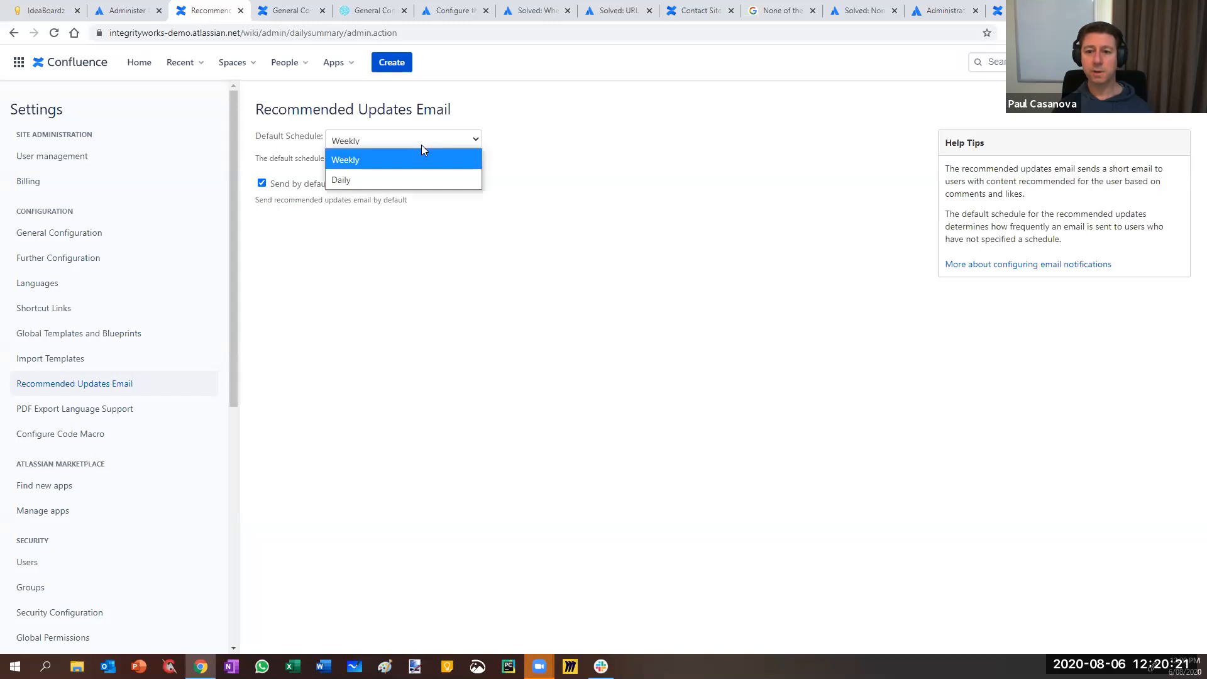
left_click(554, 146)
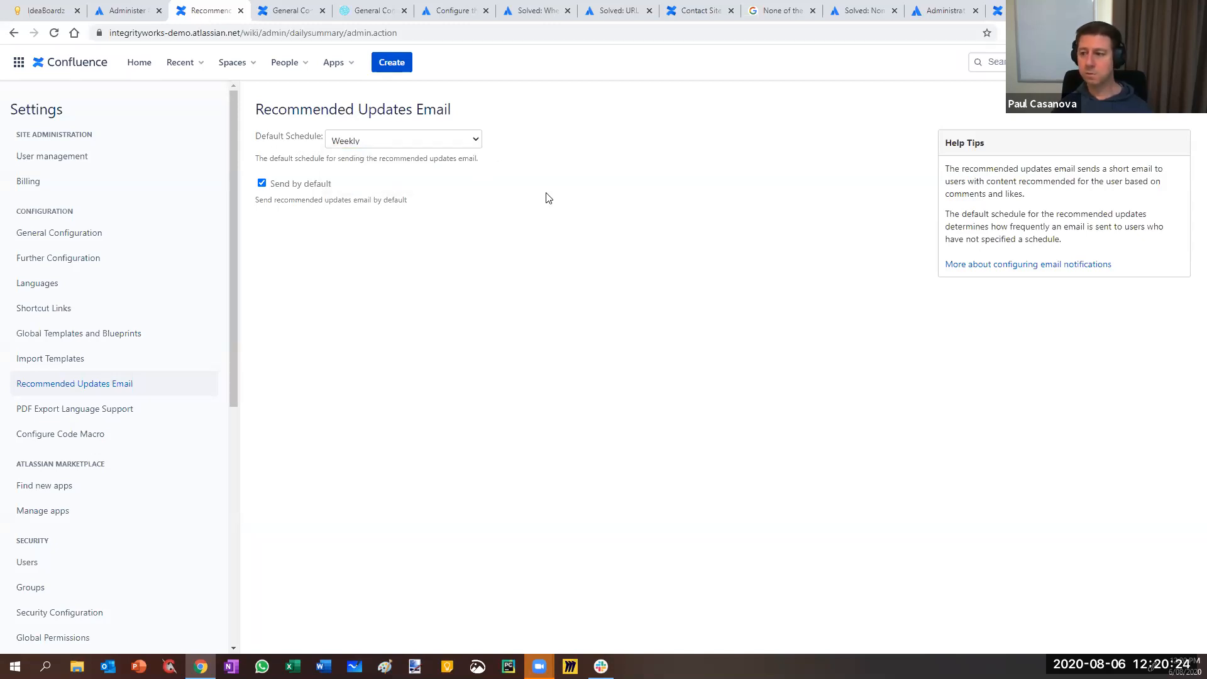
- View PDF Export Language Support and examine the default theme and default language options for the code macro
left_click(69, 415)
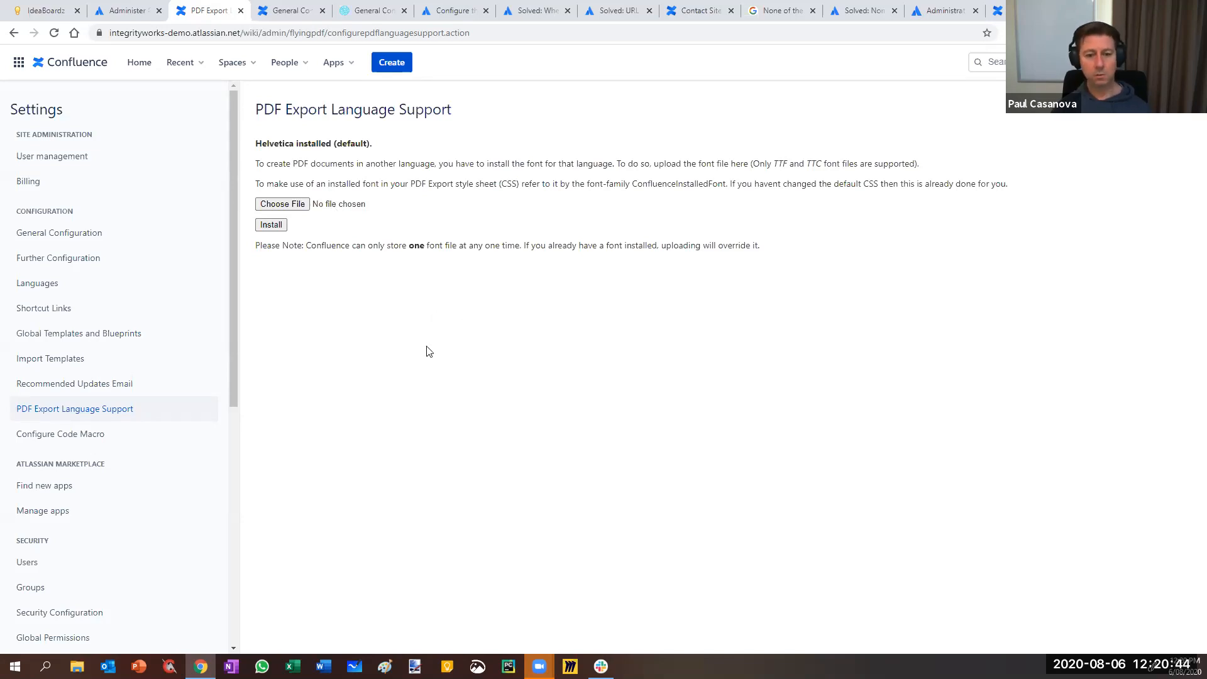
left_click(61, 440)
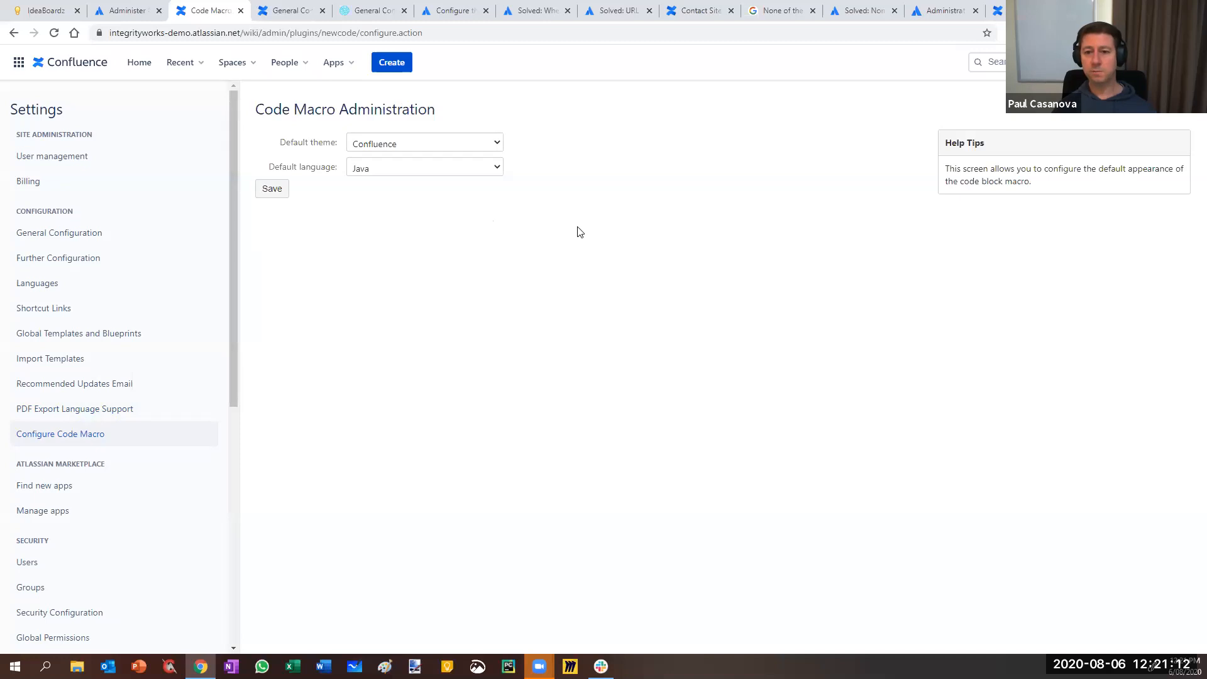
left_click(379, 147)
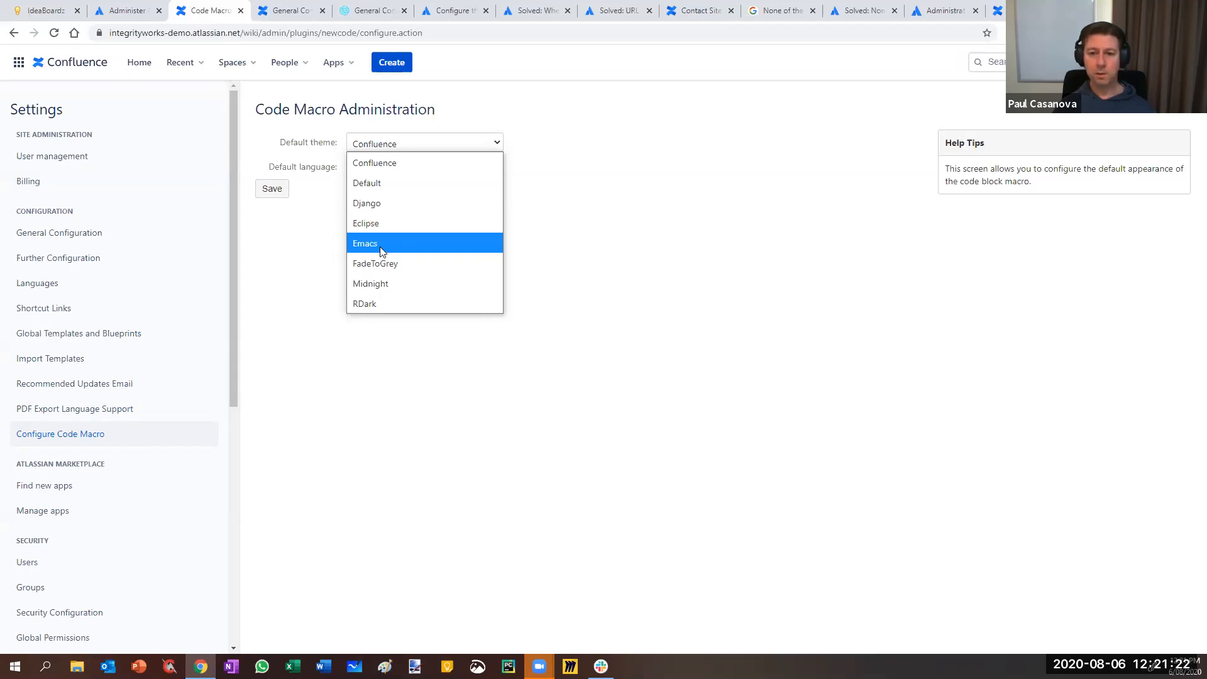
left_click(316, 147)
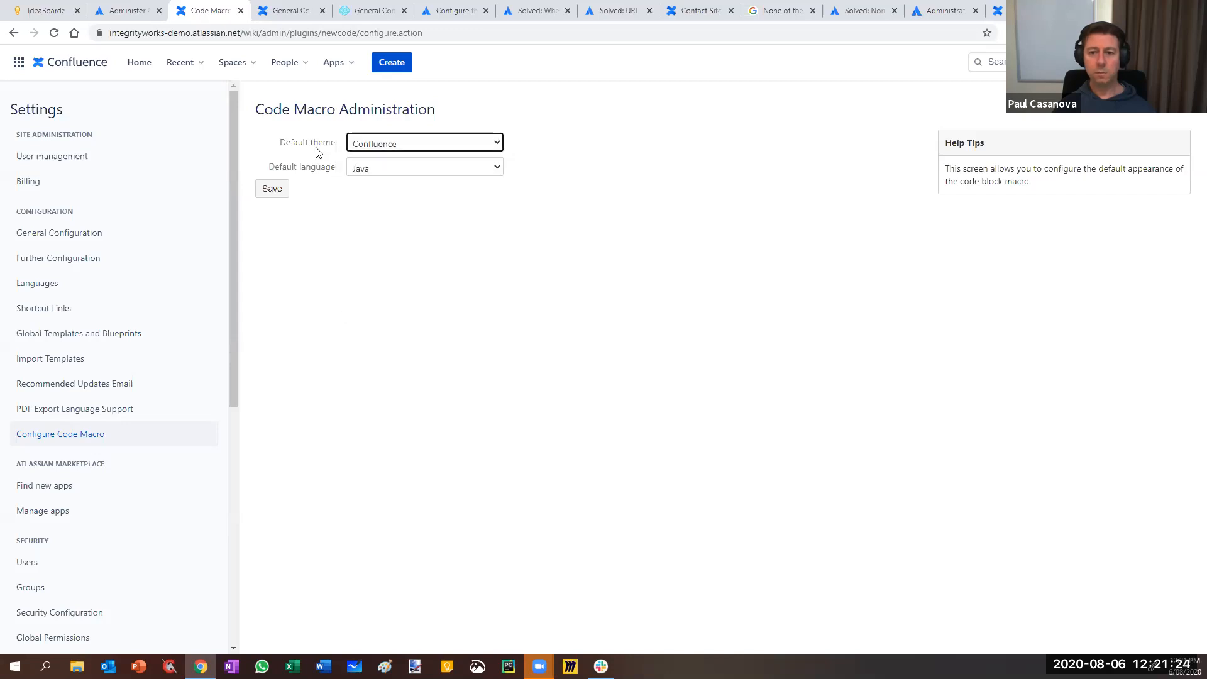
left_click(373, 169)
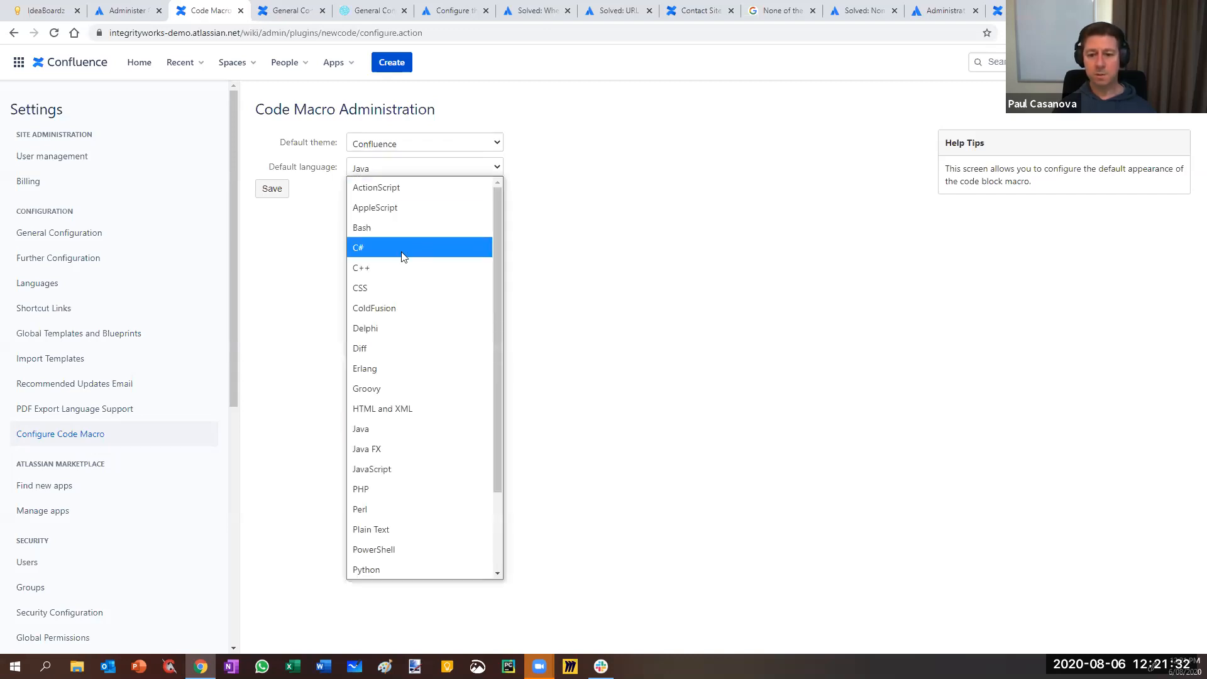
left_click(615, 250)
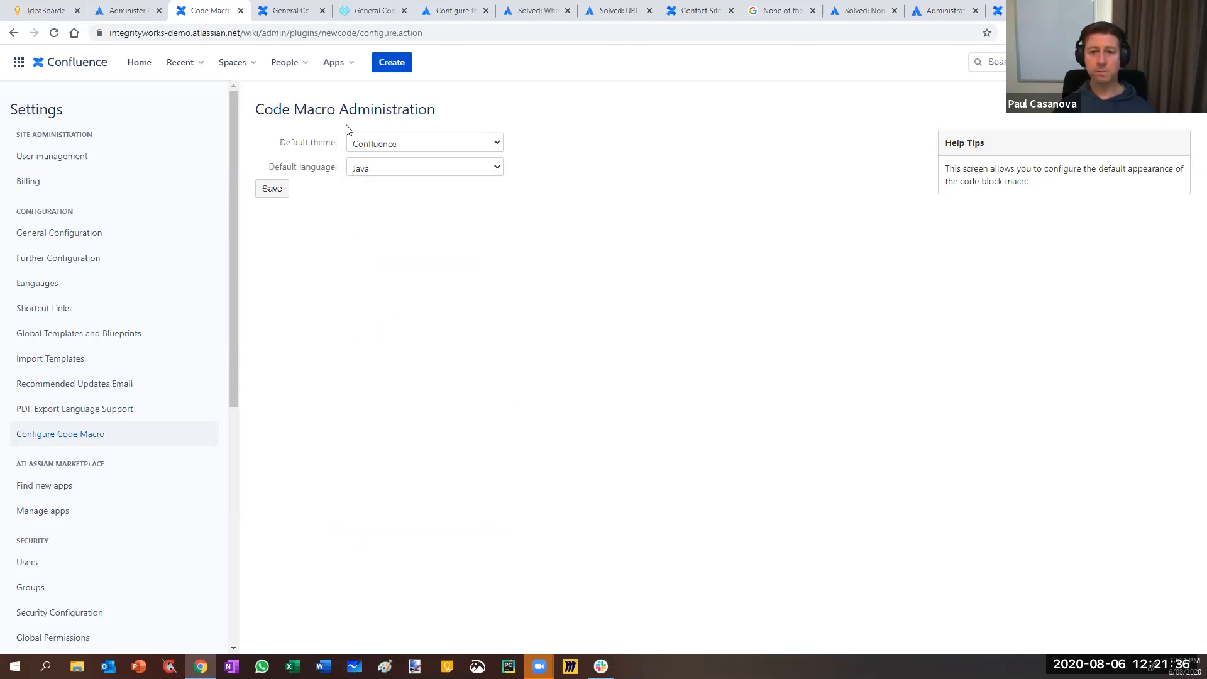
- Browse the Marketplace apps available for Confluence, filtered to free apps only
left_click(65, 486)
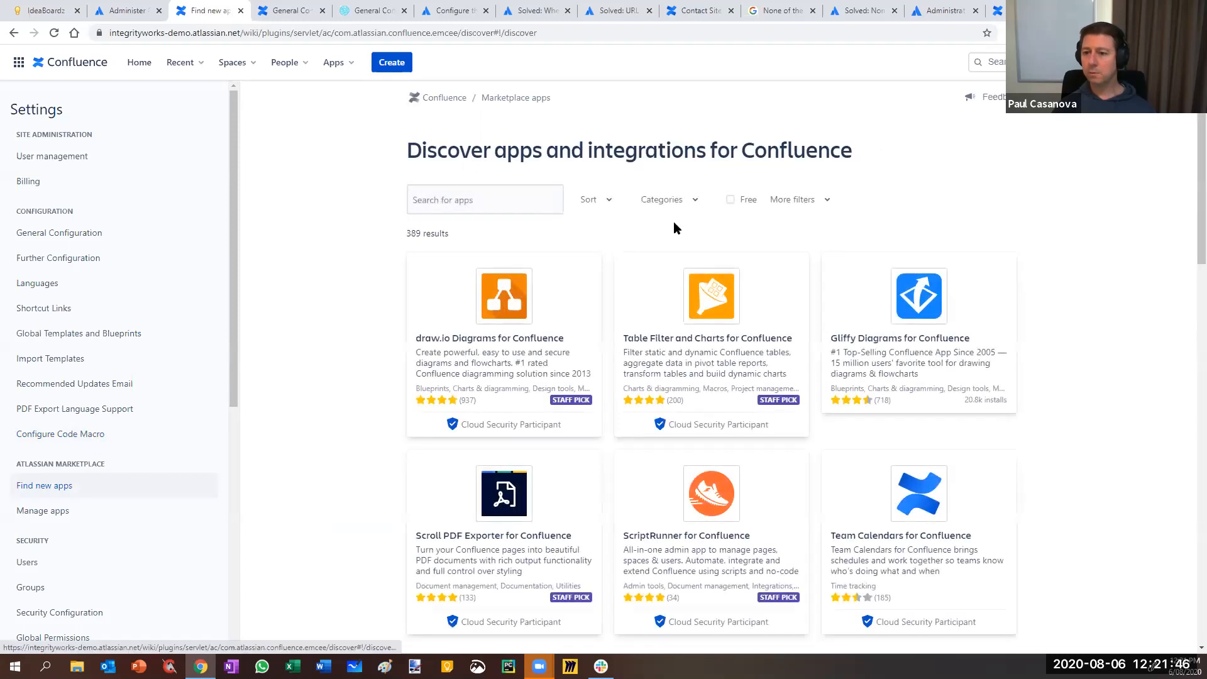
left_click(730, 200)
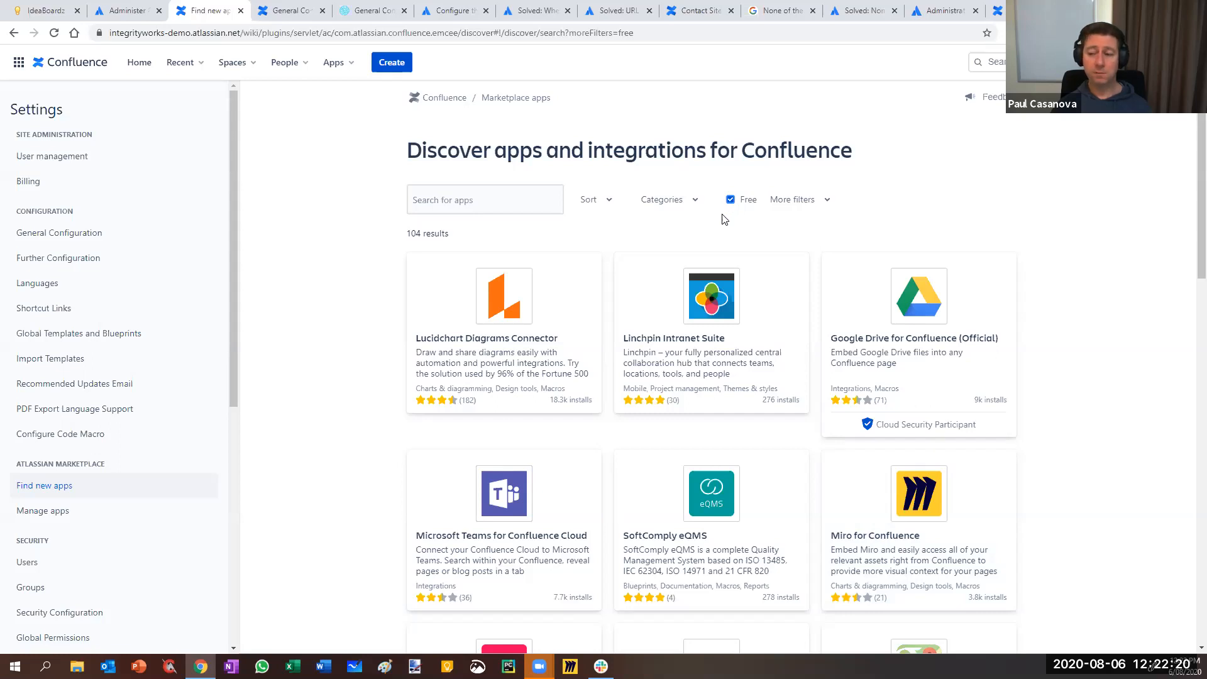
scroll(781, 343, "down", 7)
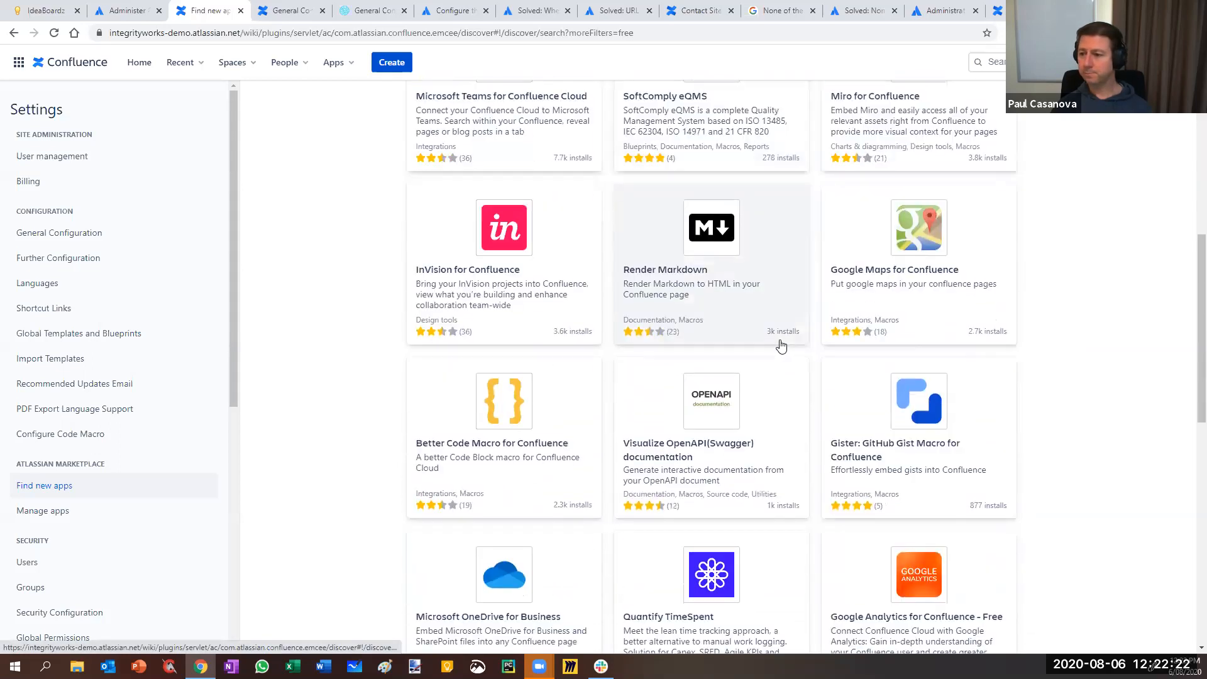
scroll(855, 358, "down", 2)
scroll(818, 295, "down", 2)
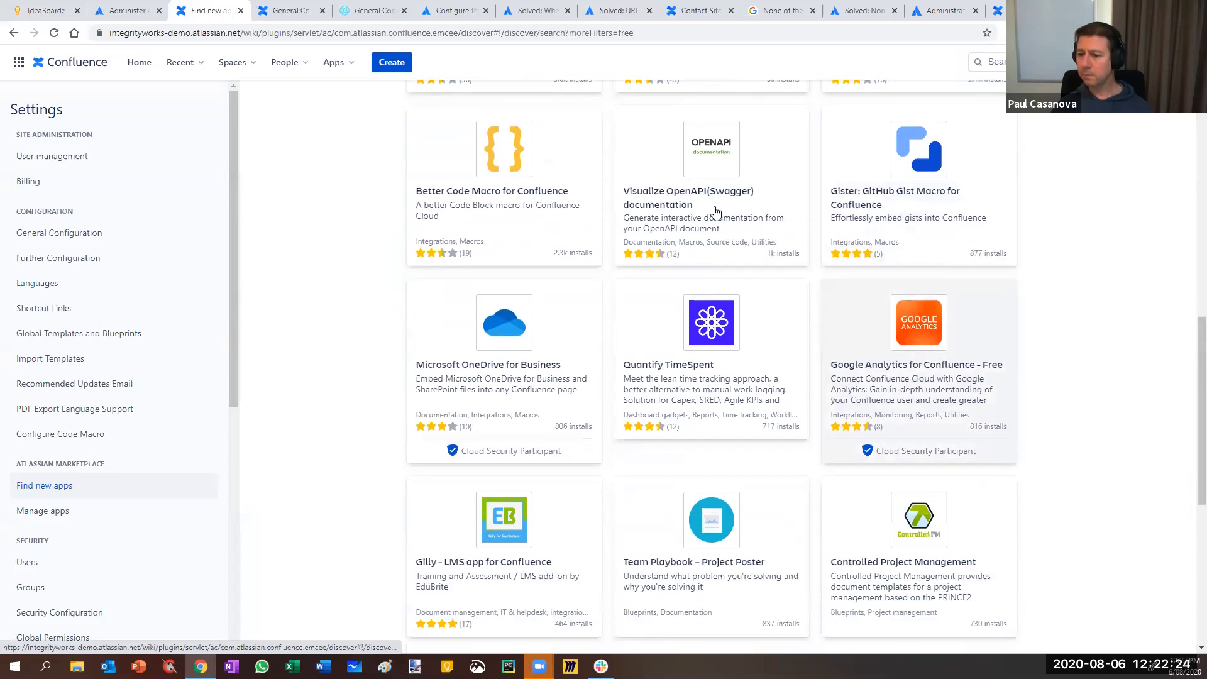
scroll(650, 398, "down", 2)
scroll(647, 399, "up", 14)
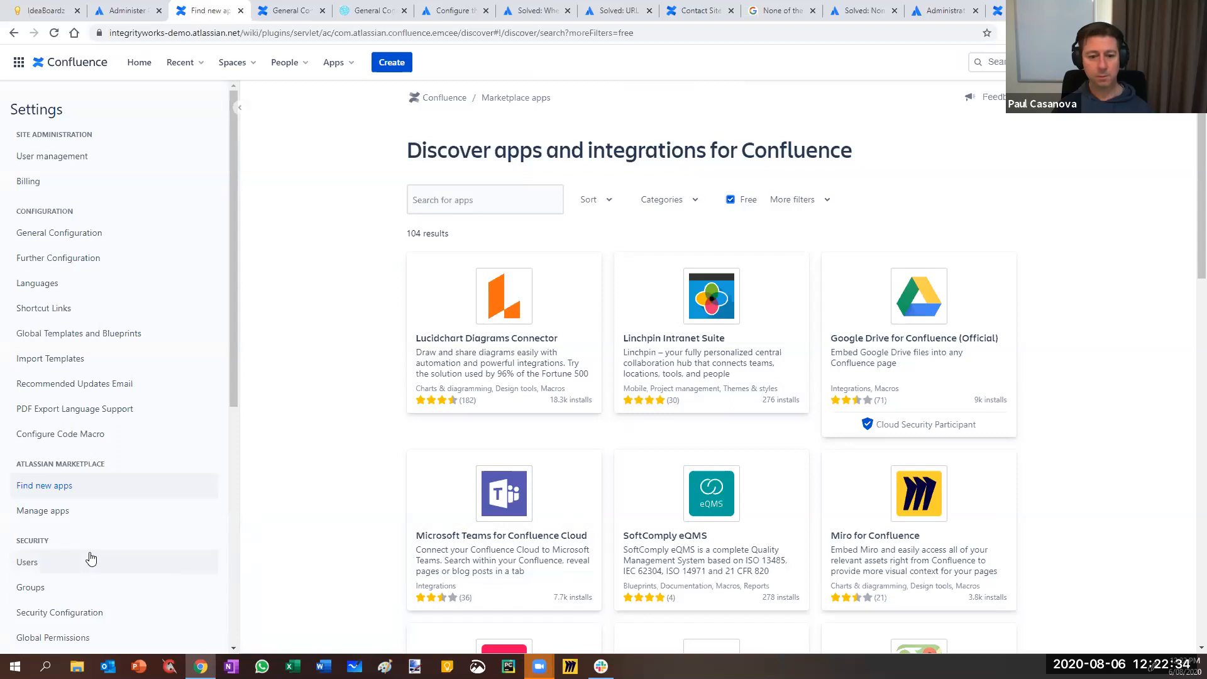
- View the user-installed apps on the Manage apps page and the Security Configuration settings
left_click(36, 517)
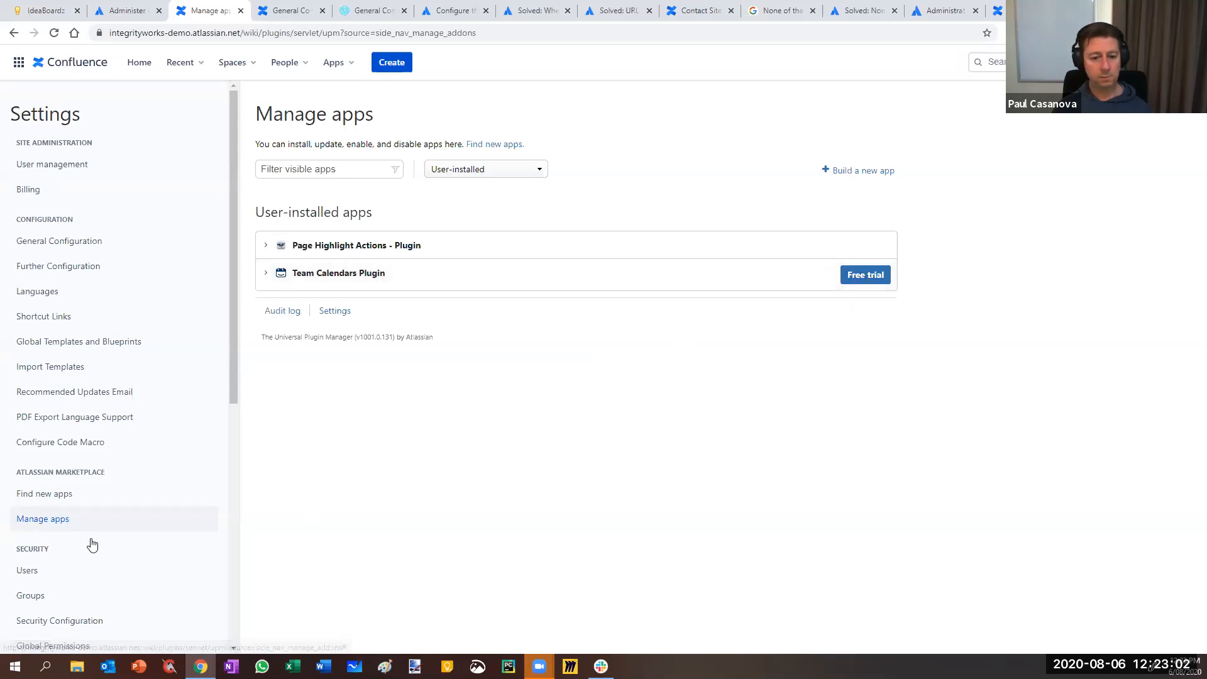
scroll(57, 477, "down", 2)
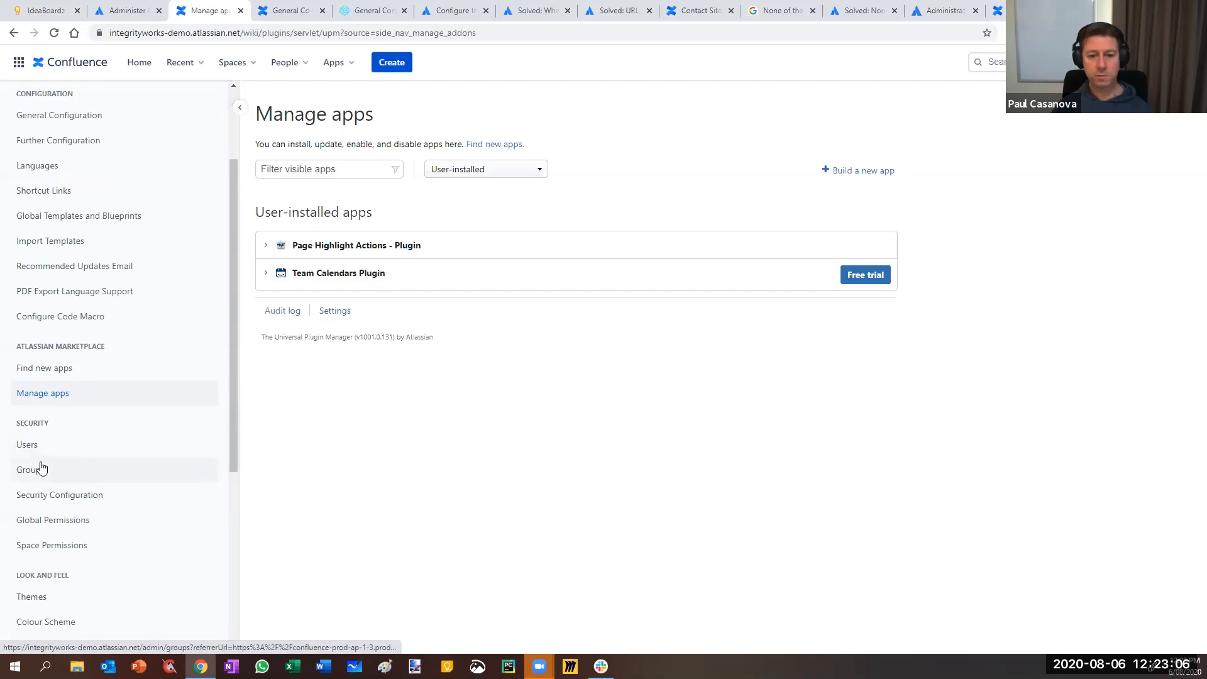
left_click_drag(234, 388, 232, 273)
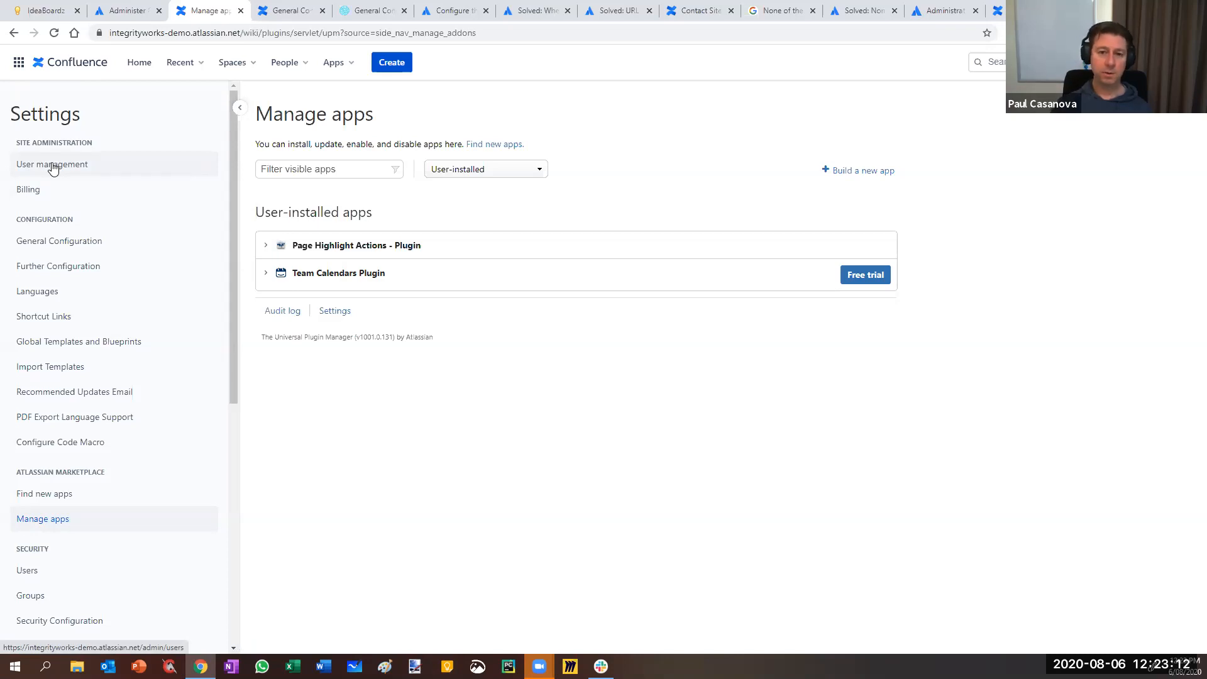
scroll(126, 365, "down", 6)
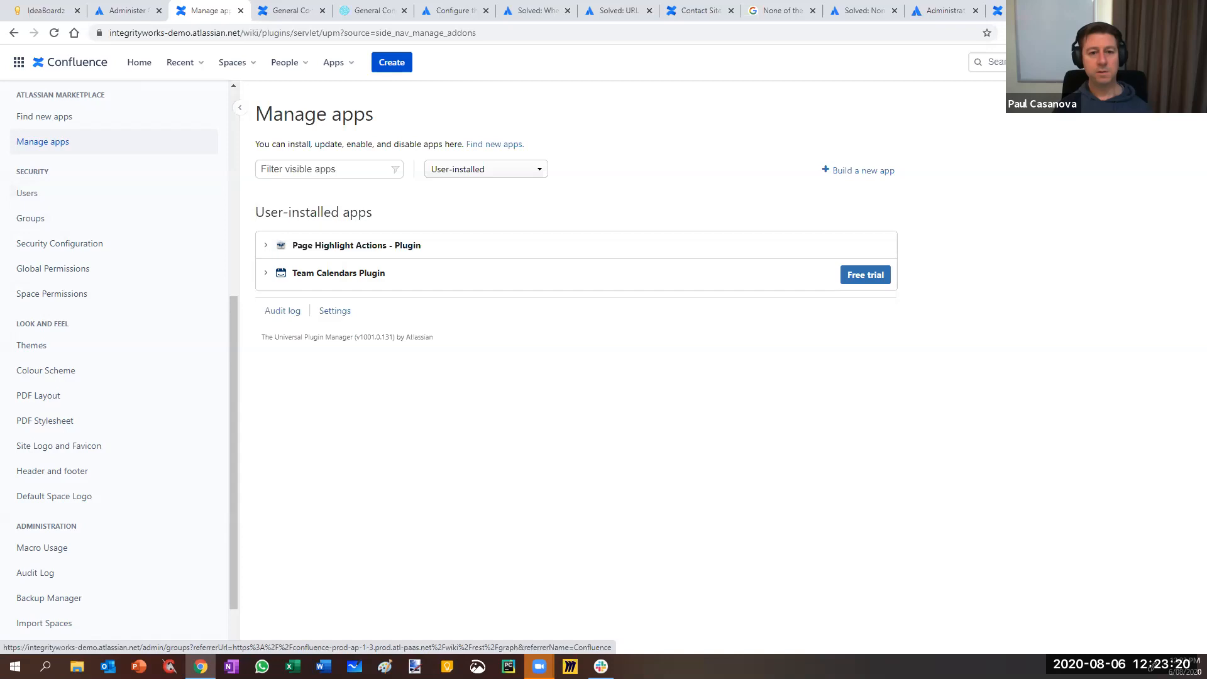
left_click(59, 250)
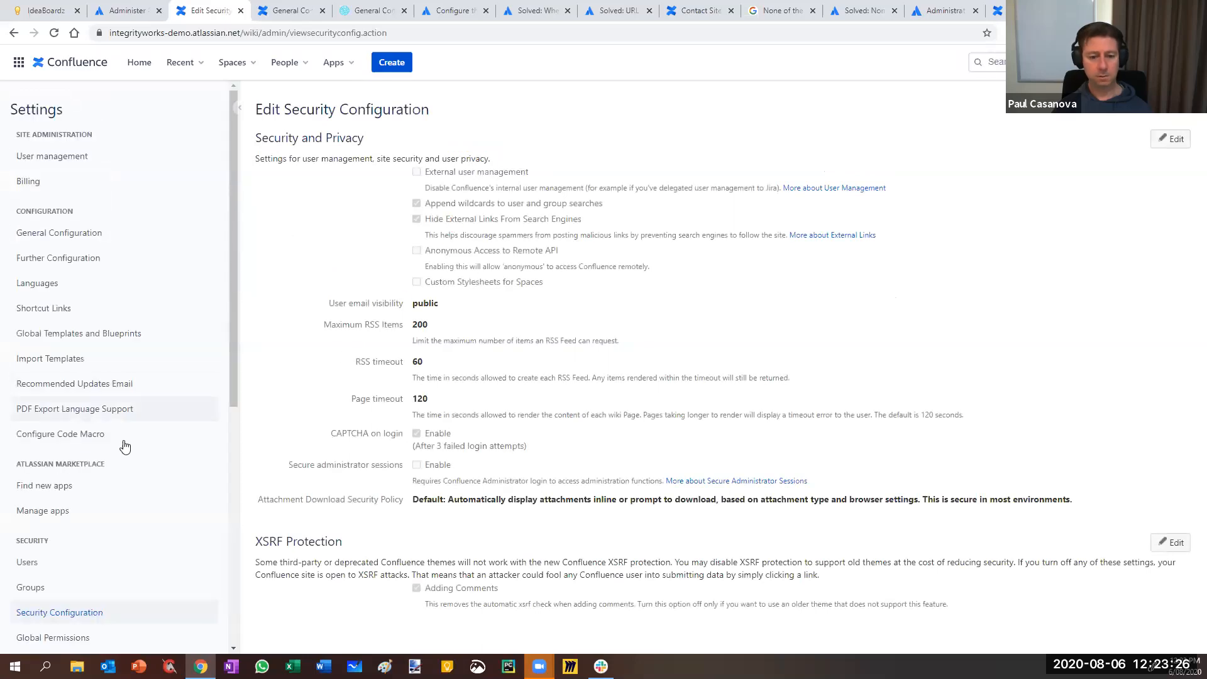
- Review the demo site's Global Permissions for groups, individual users and anonymous access
scroll(63, 484, "down", 4)
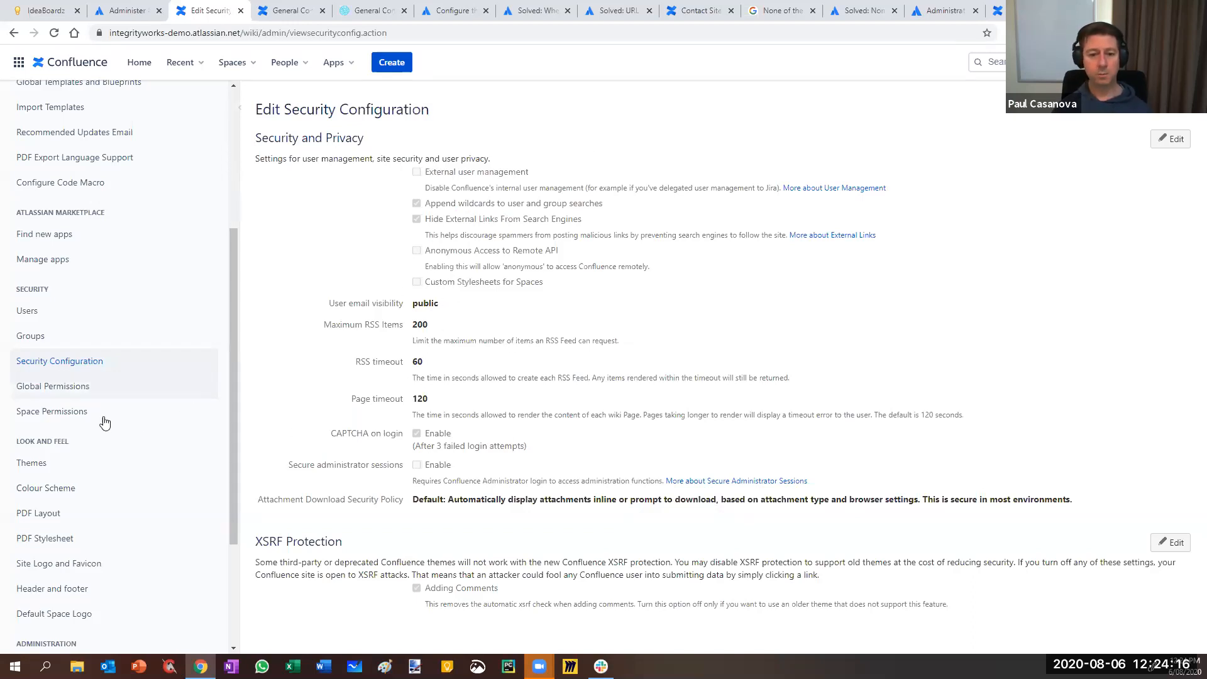
left_click(45, 388)
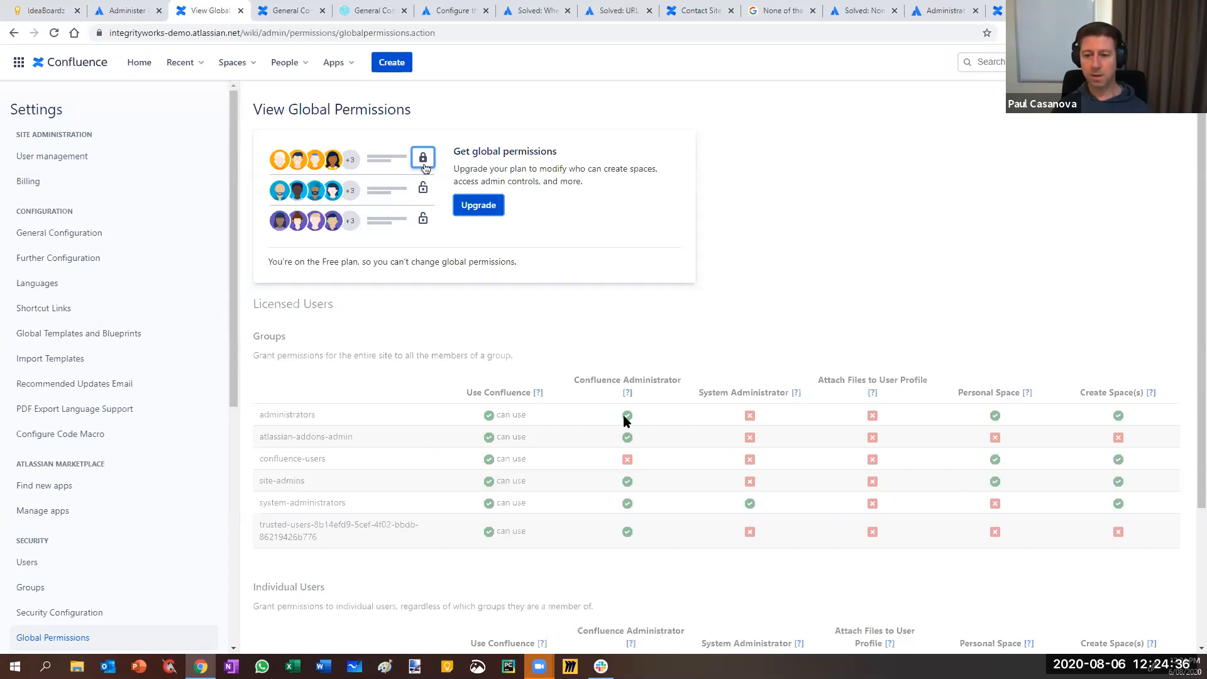
scroll(540, 362, "down", 1)
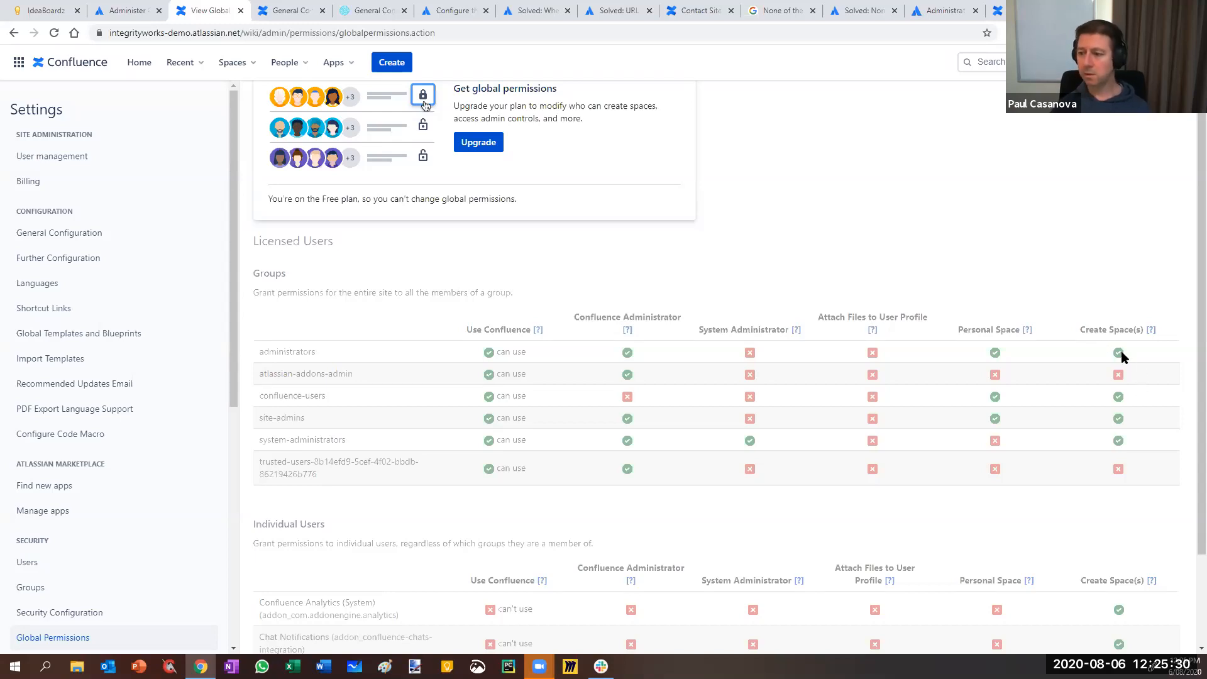
scroll(519, 380, "down", 1)
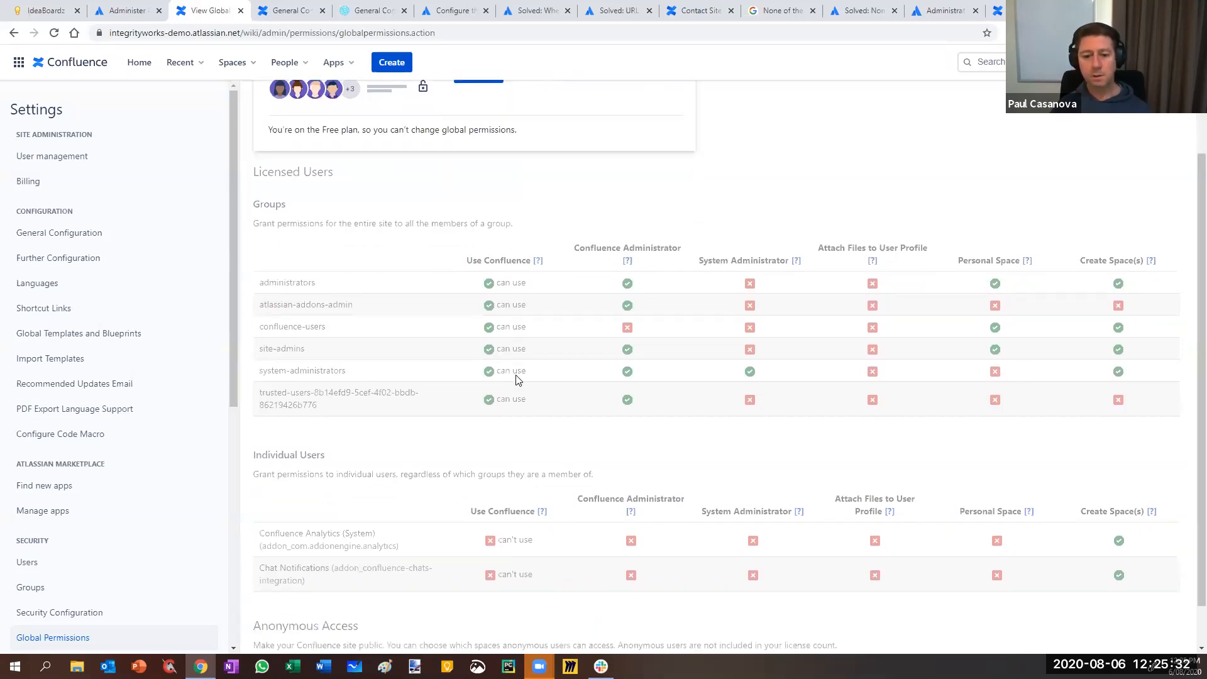
scroll(517, 379, "down", 1)
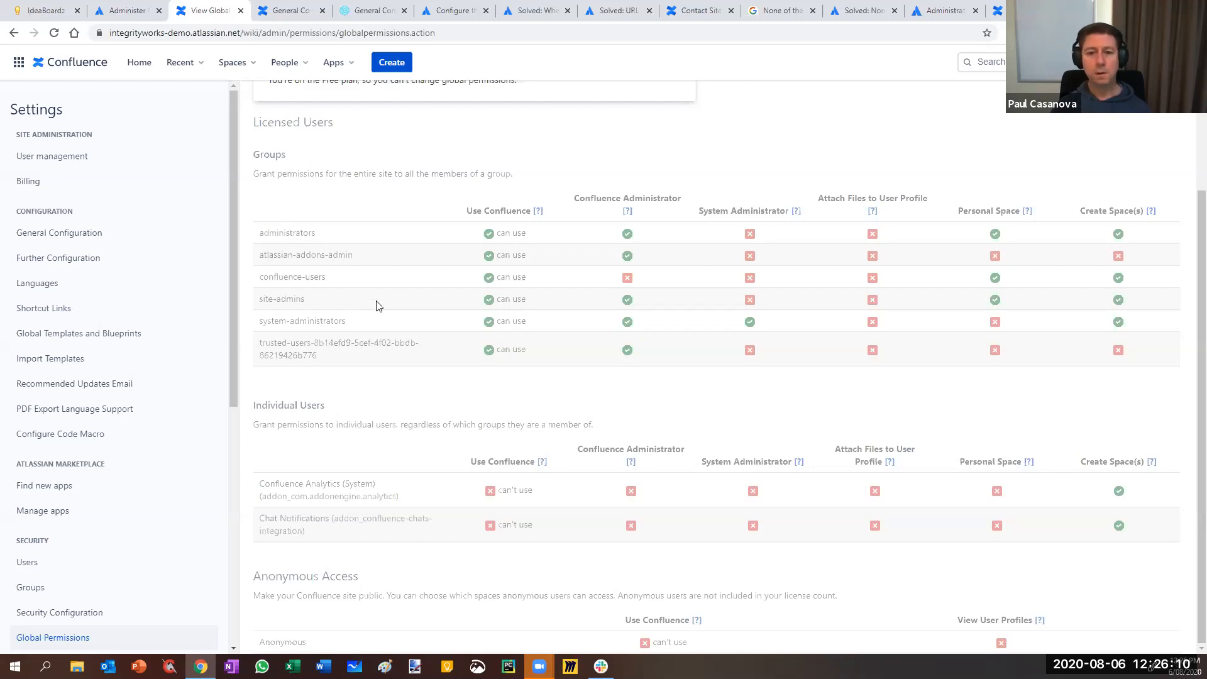
- Switch to the Integrity Works site and examine its Global Permissions, including the external-meetup group and the individual user entries
left_click(364, 12)
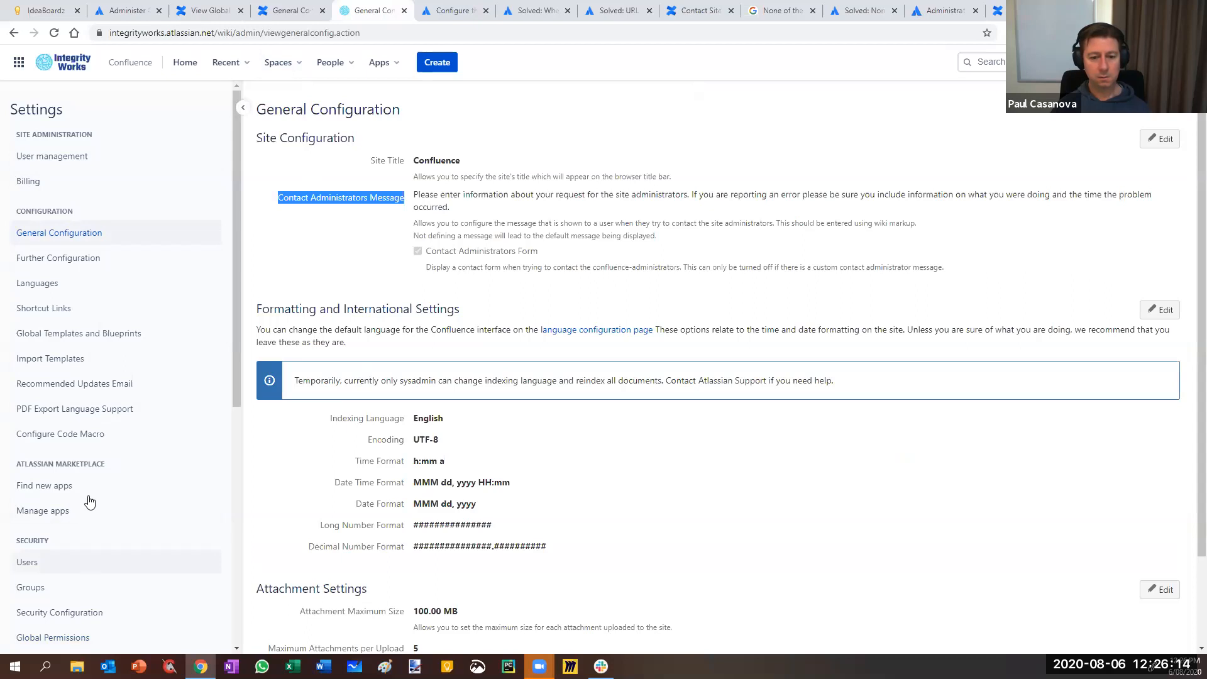
scroll(89, 501, "down", 2)
left_click(38, 512)
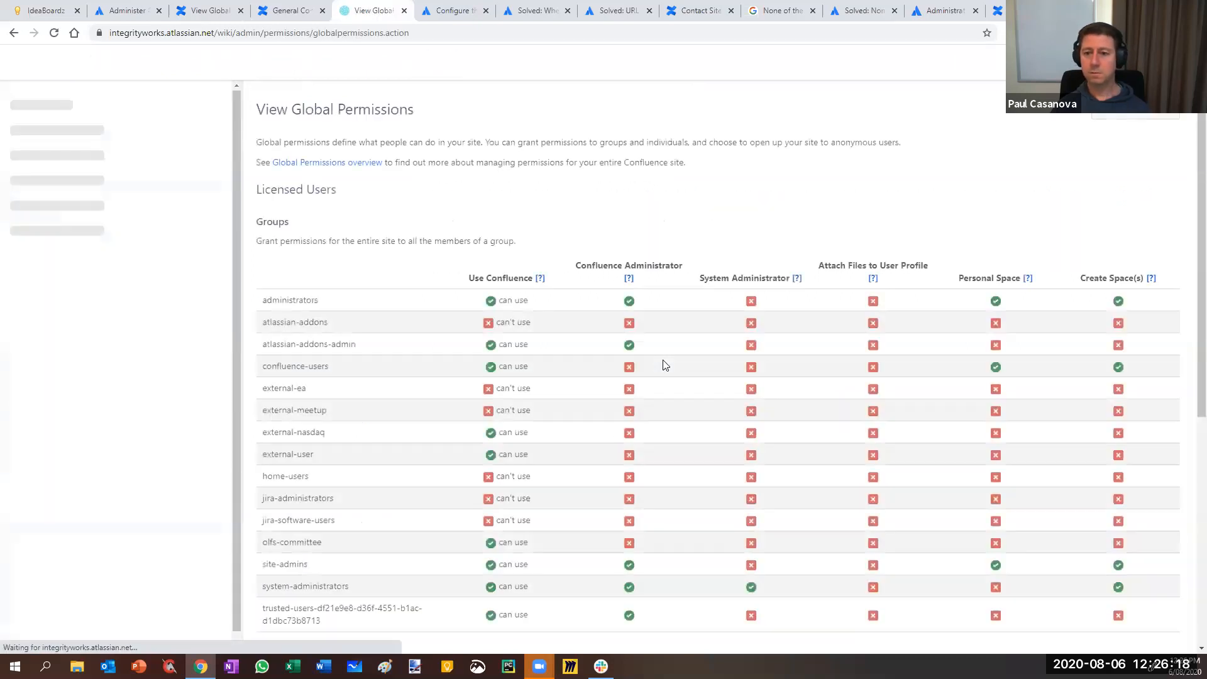
scroll(592, 307, "down", 2)
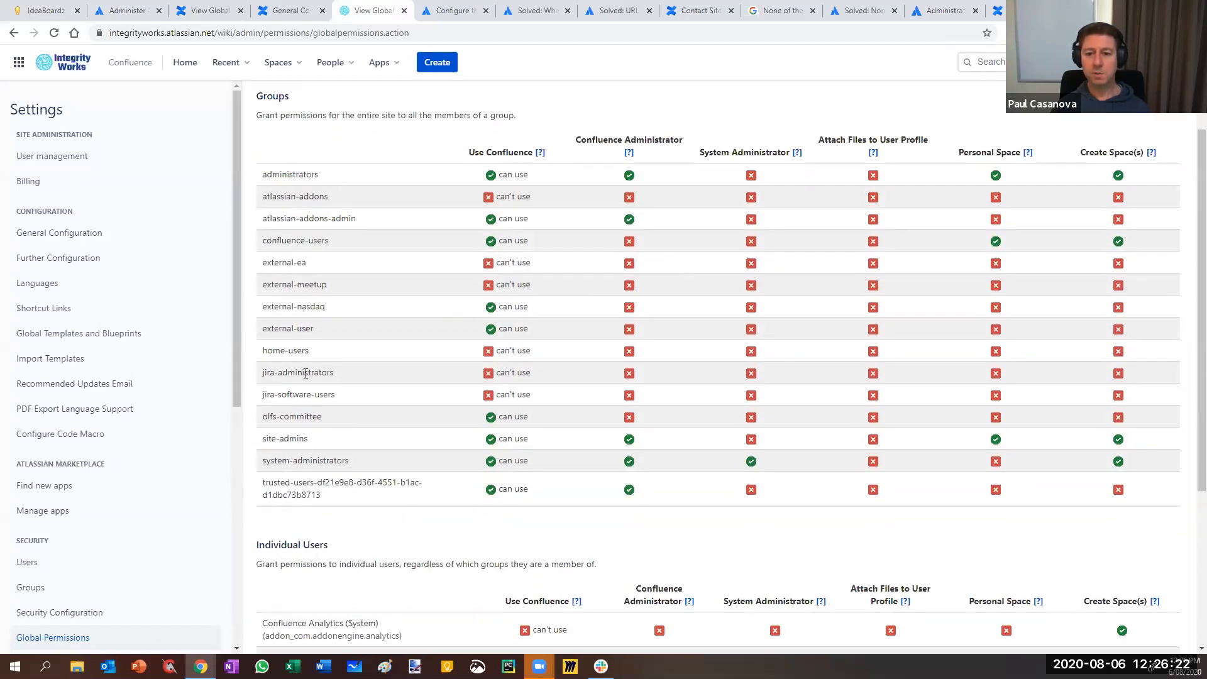
left_click_drag(262, 284, 345, 285)
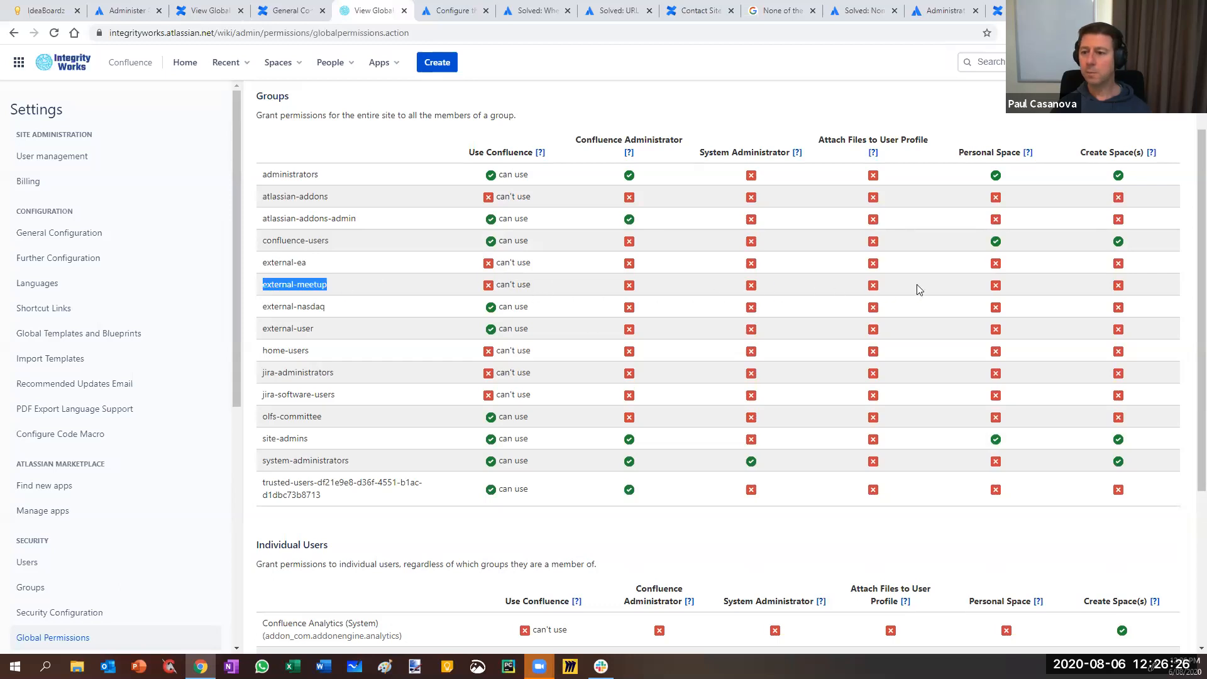
scroll(546, 354, "down", 2)
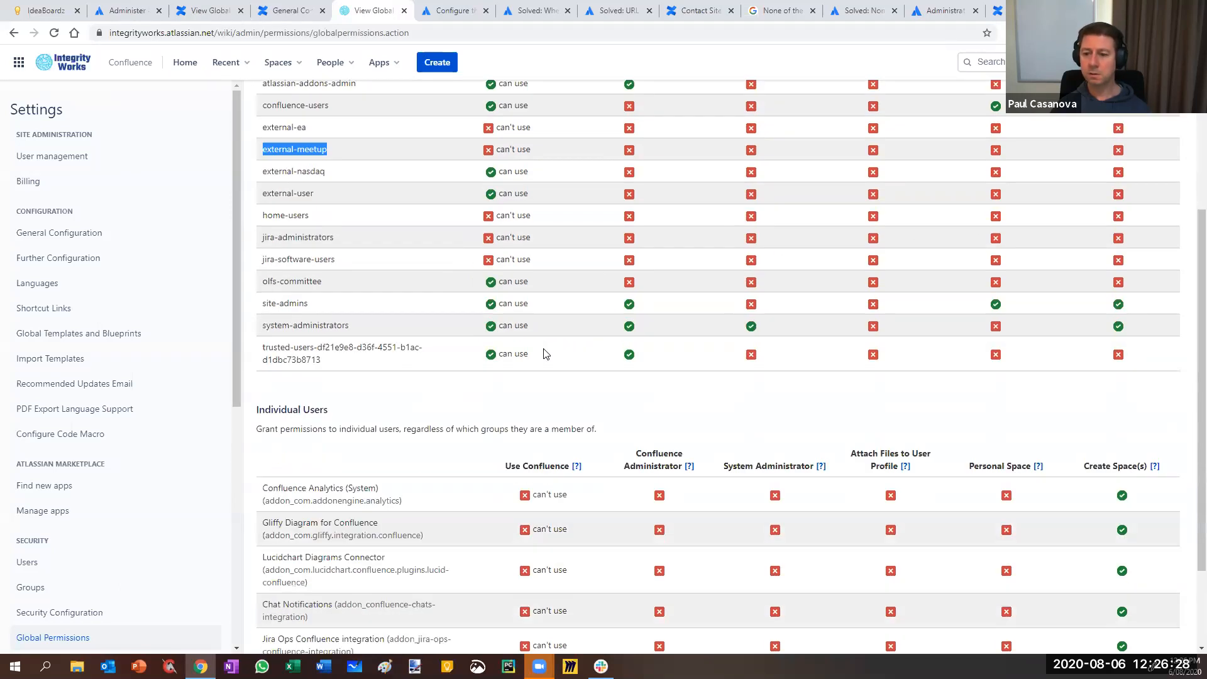
scroll(545, 355, "down", 2)
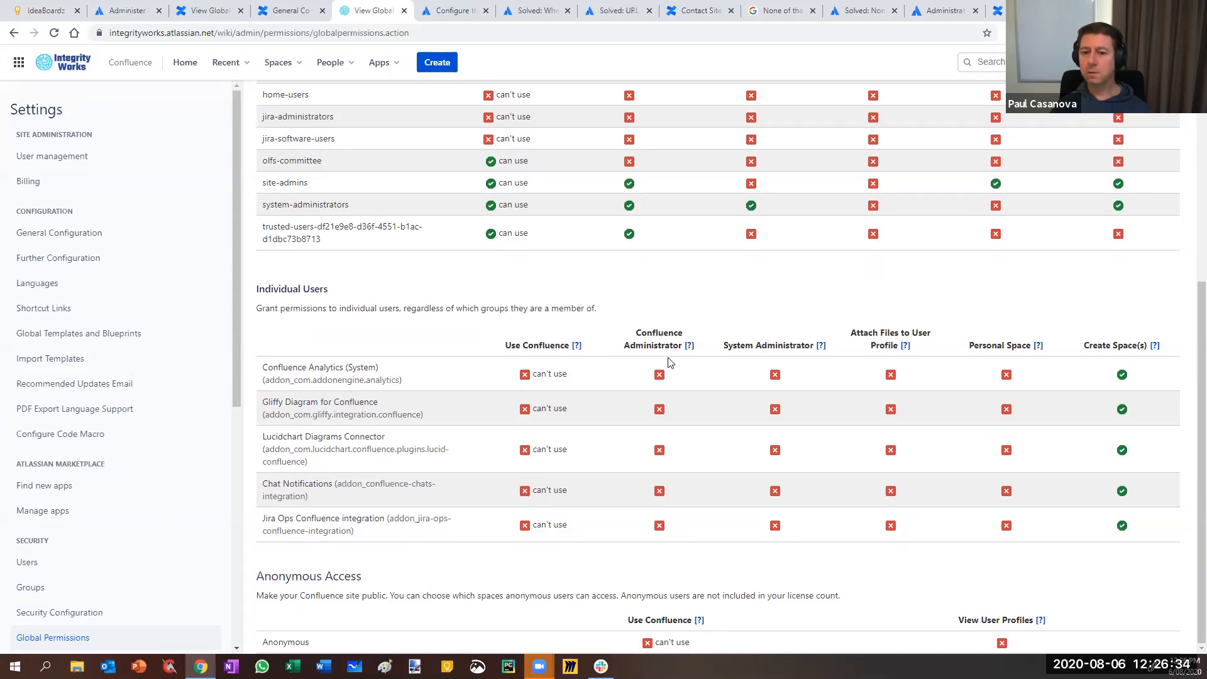
scroll(670, 363, "up", 6)
- Open Space Permissions on both the Integrity Works and demo sites, and close the spare General Configuration tab
scroll(59, 478, "down", 3)
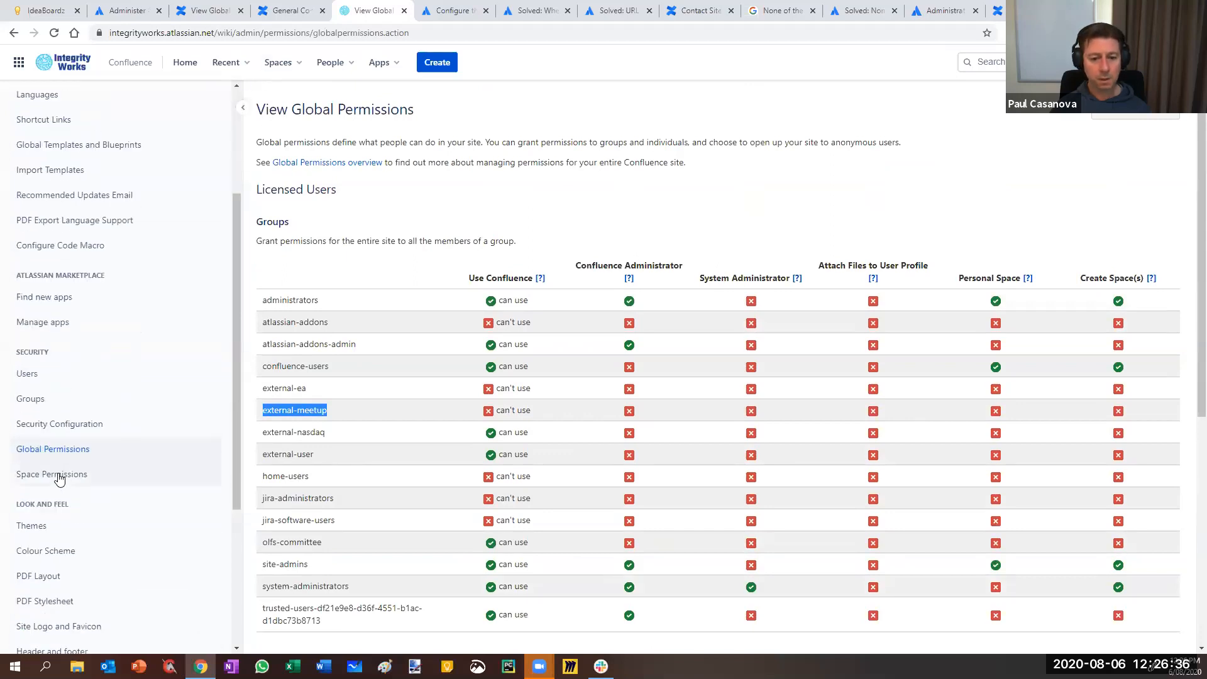
left_click(281, 11)
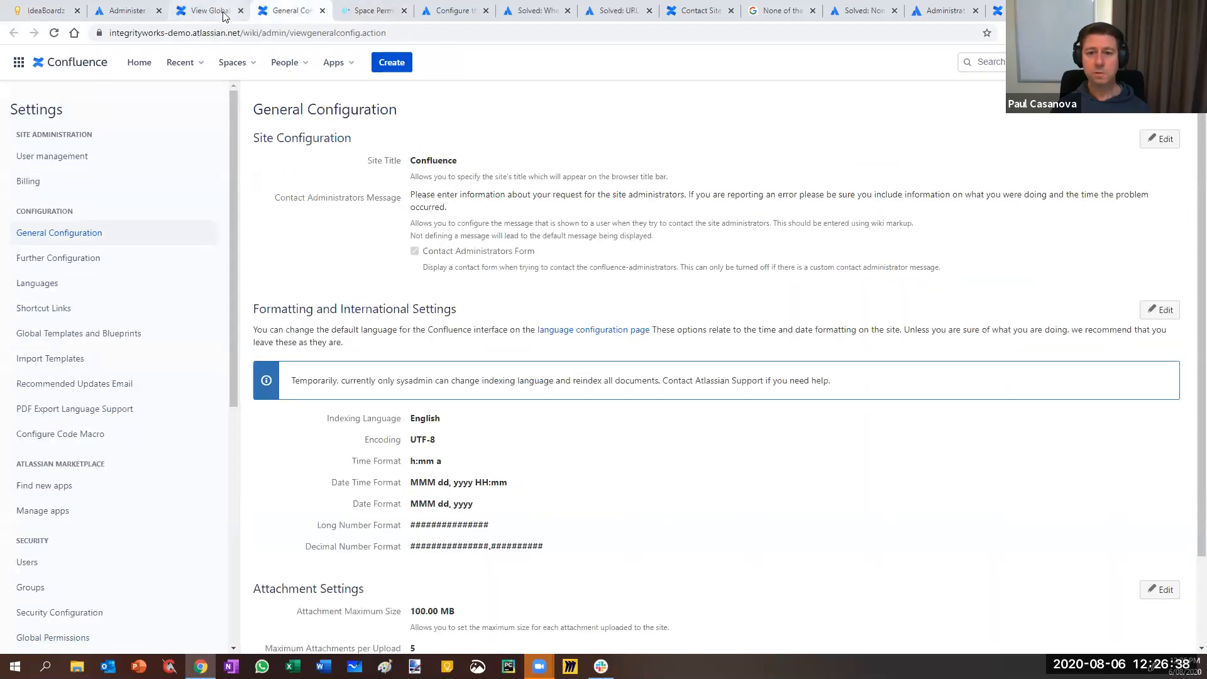
left_click(224, 11)
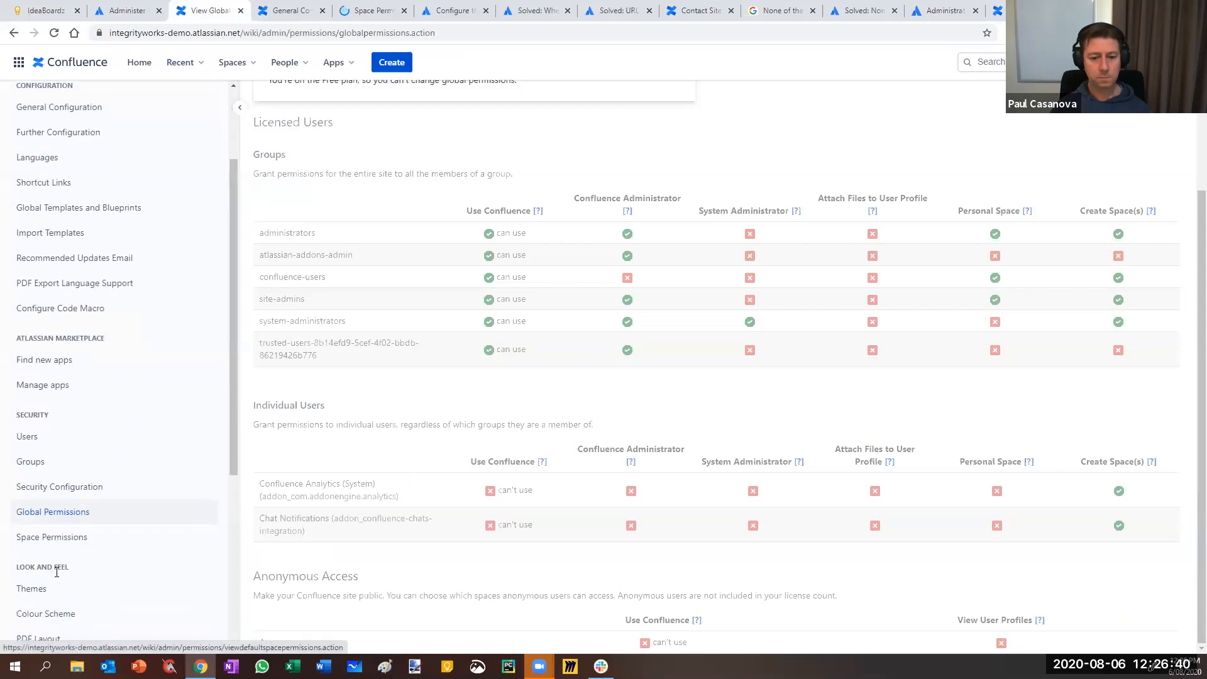
left_click(49, 537)
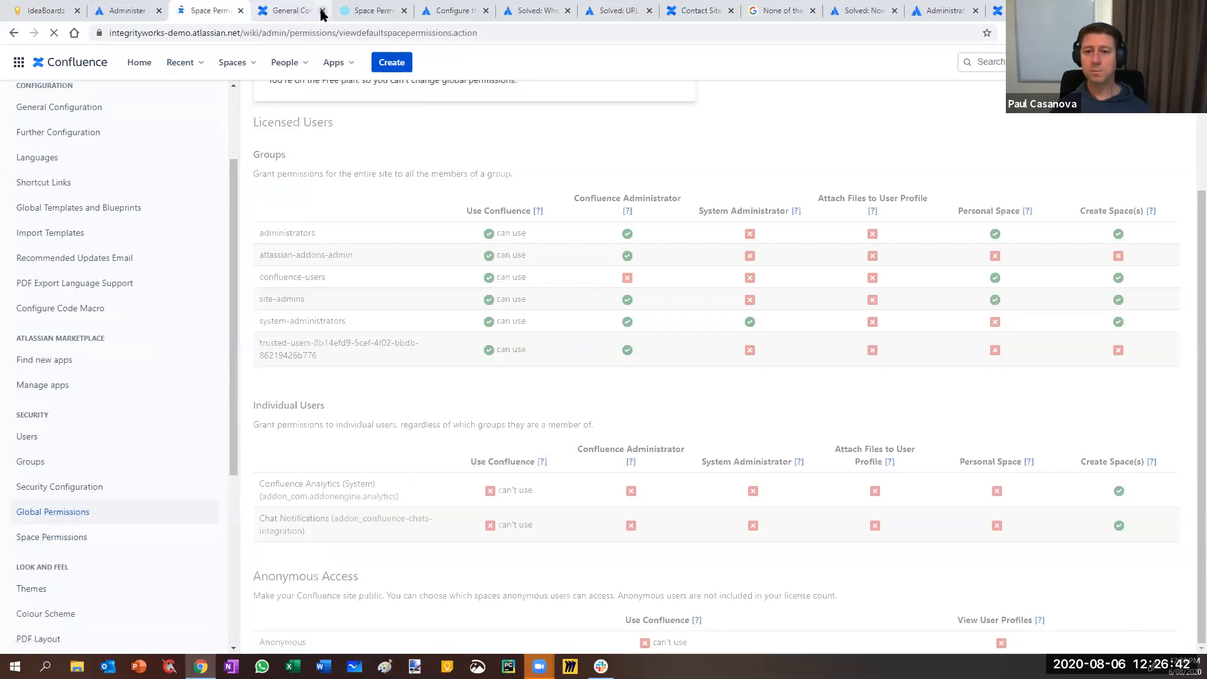
left_click(322, 10)
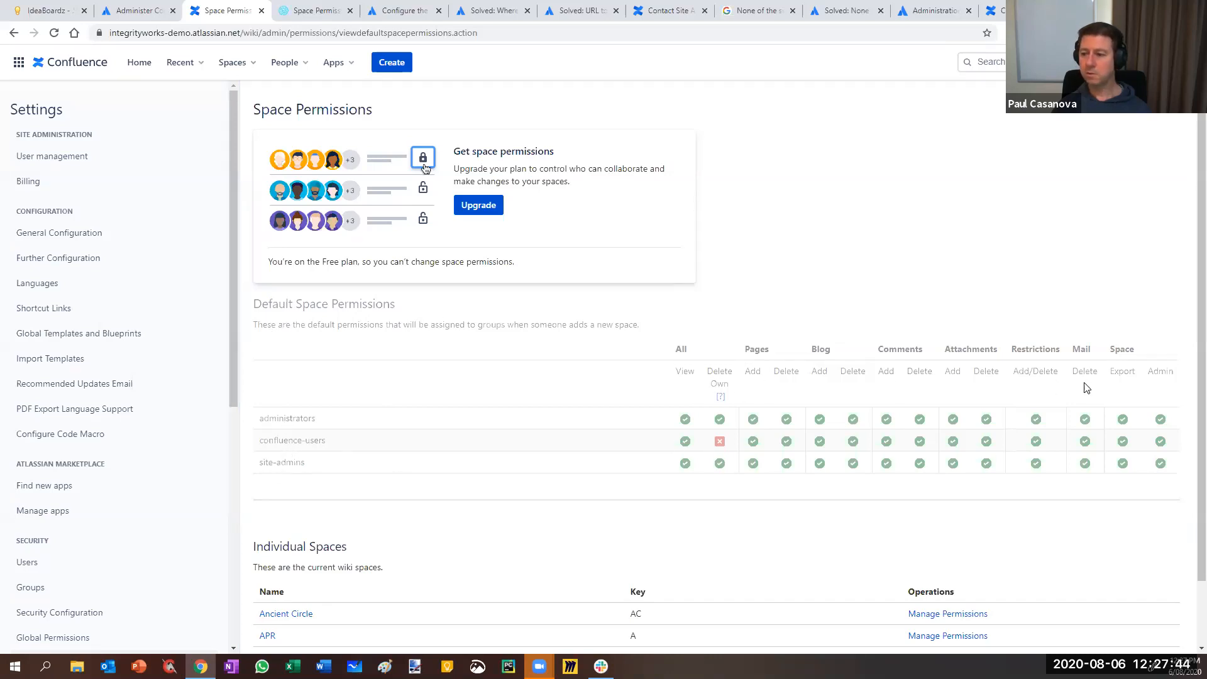
- Examine the demo site's default space permissions and its Individual Spaces list
scroll(386, 566, "down", 1)
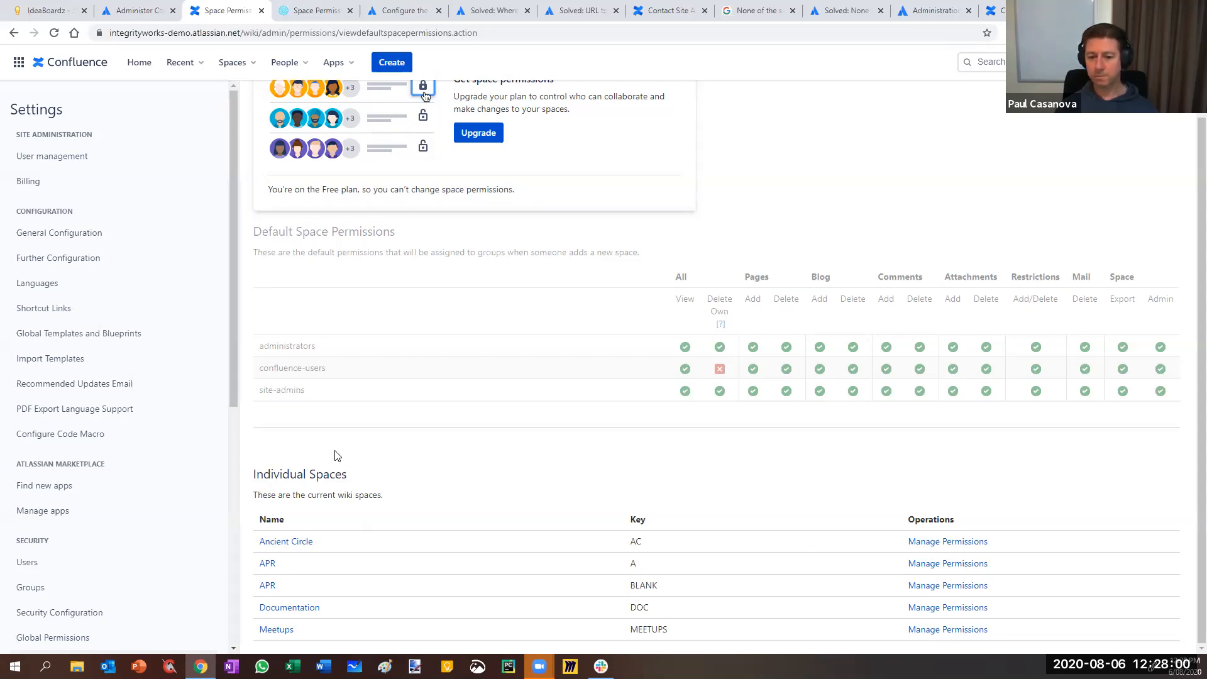
left_click_drag(252, 473, 340, 474)
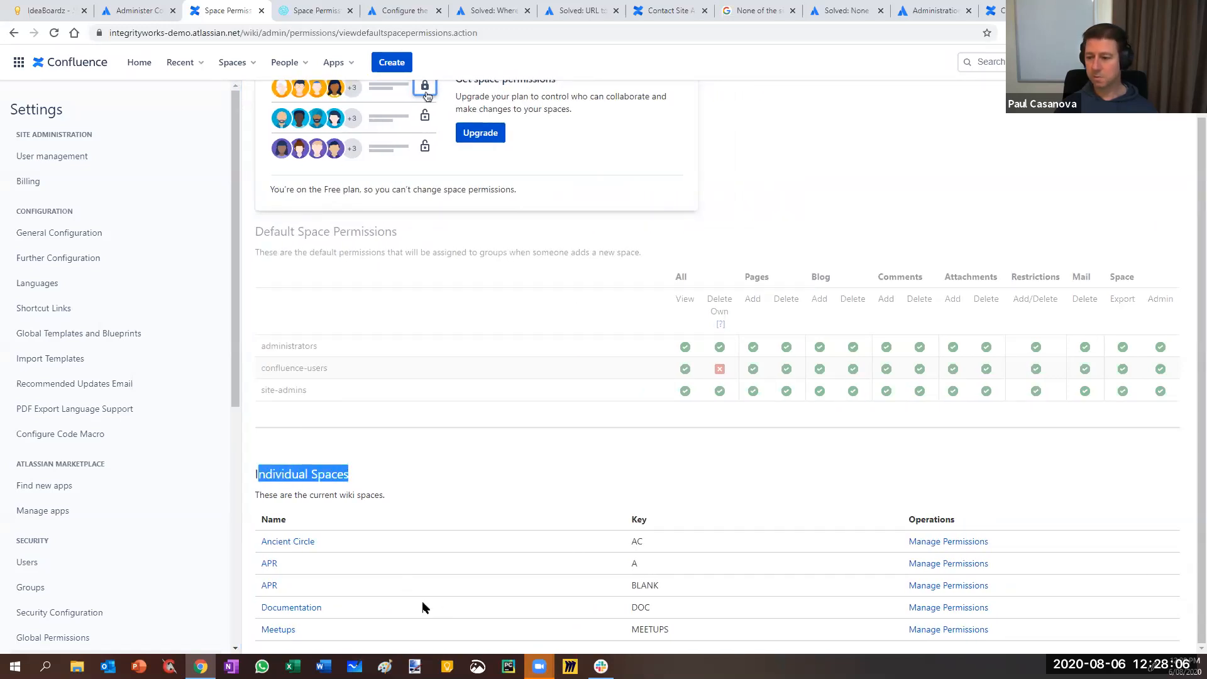
left_click(478, 462)
scroll(478, 462, "up", 1)
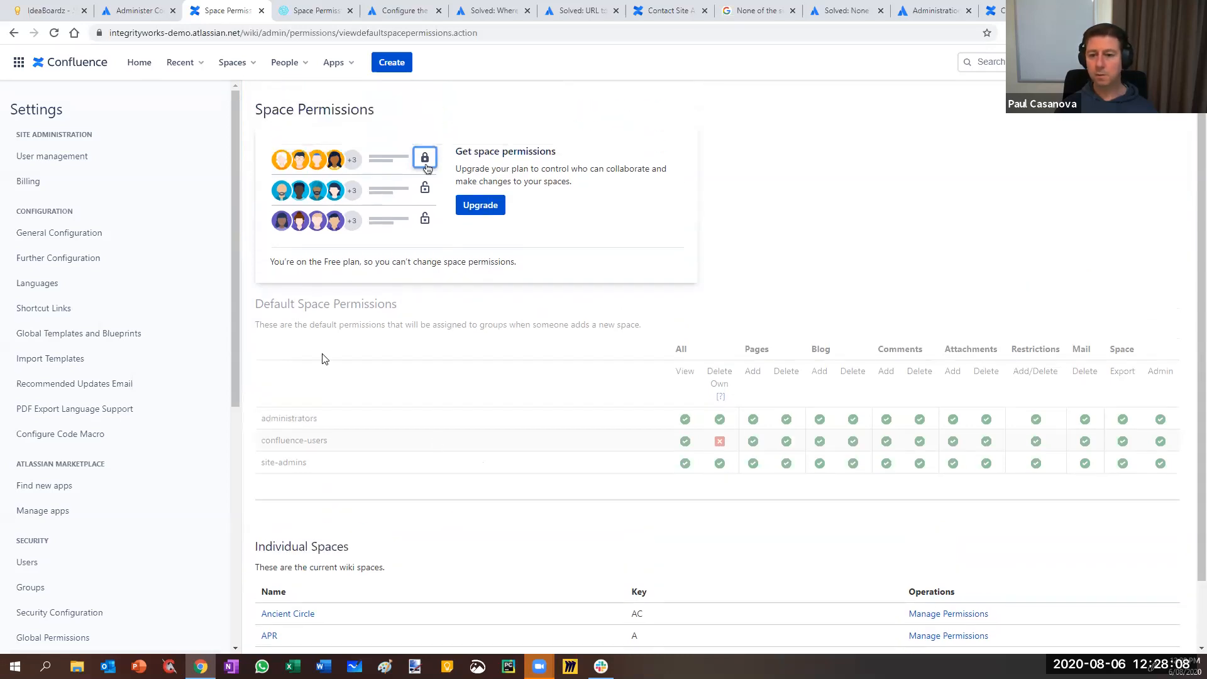
scroll(396, 558, "down", 1)
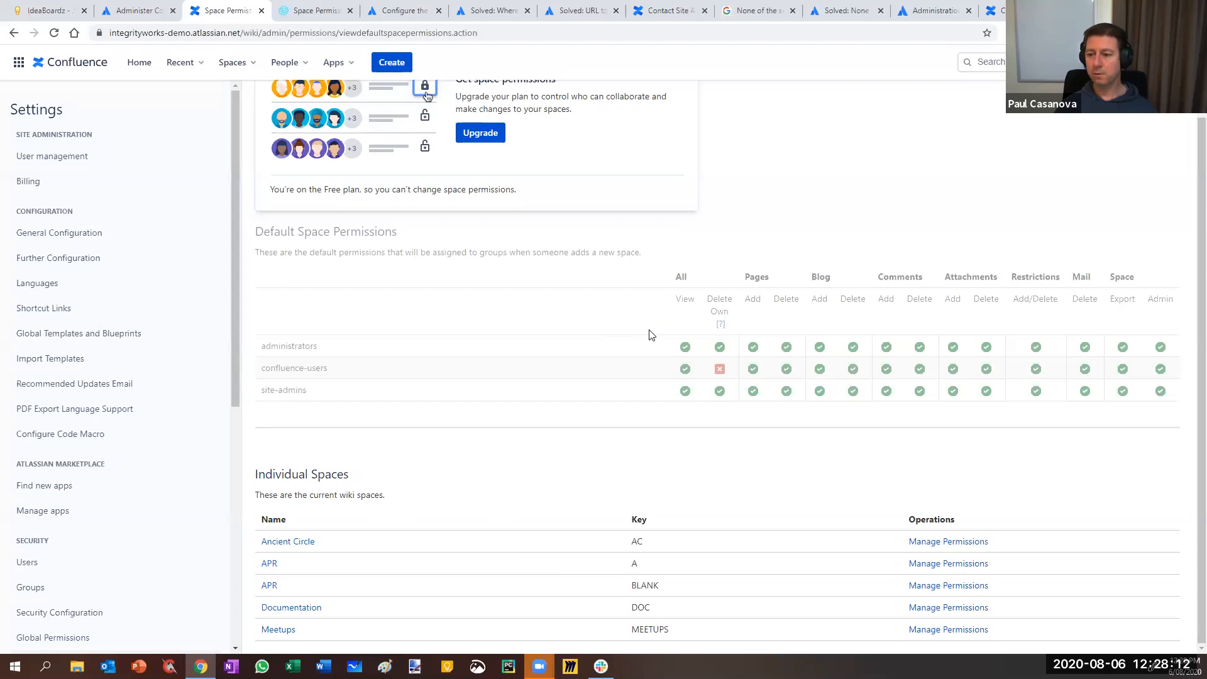
- Compare with the Integrity Works site's default space permissions and individual spaces, and close that site's tab
left_click(313, 10)
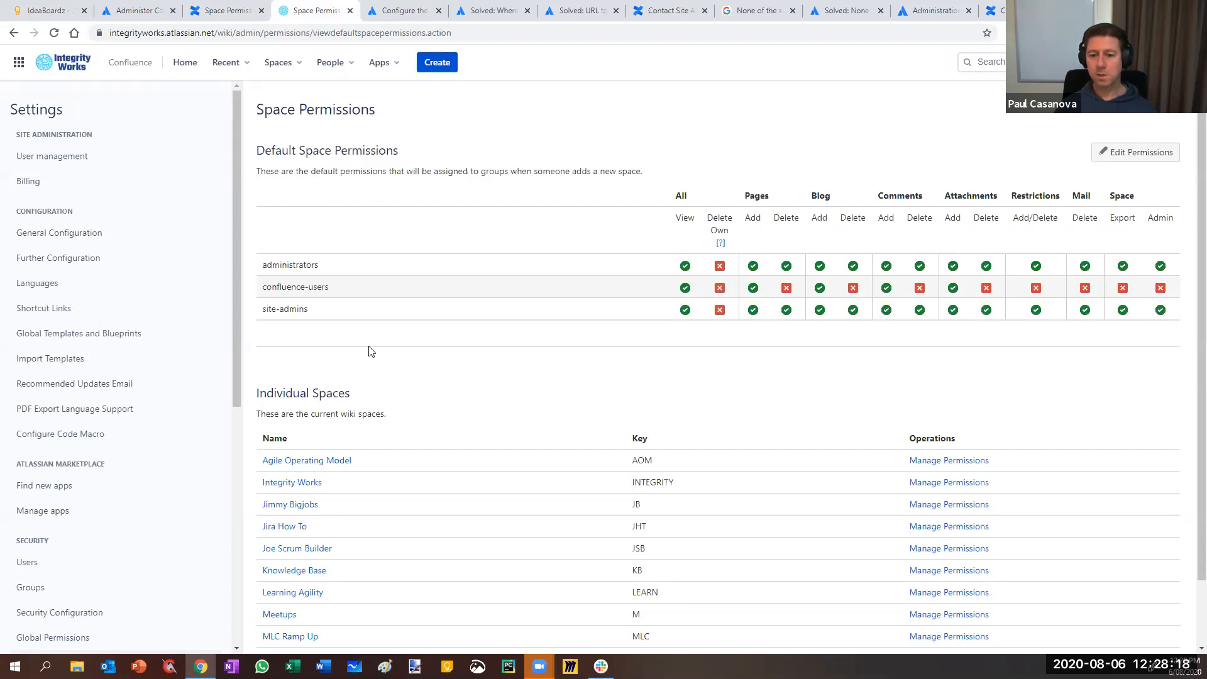
scroll(371, 351, "down", 1)
scroll(380, 487, "up", 1)
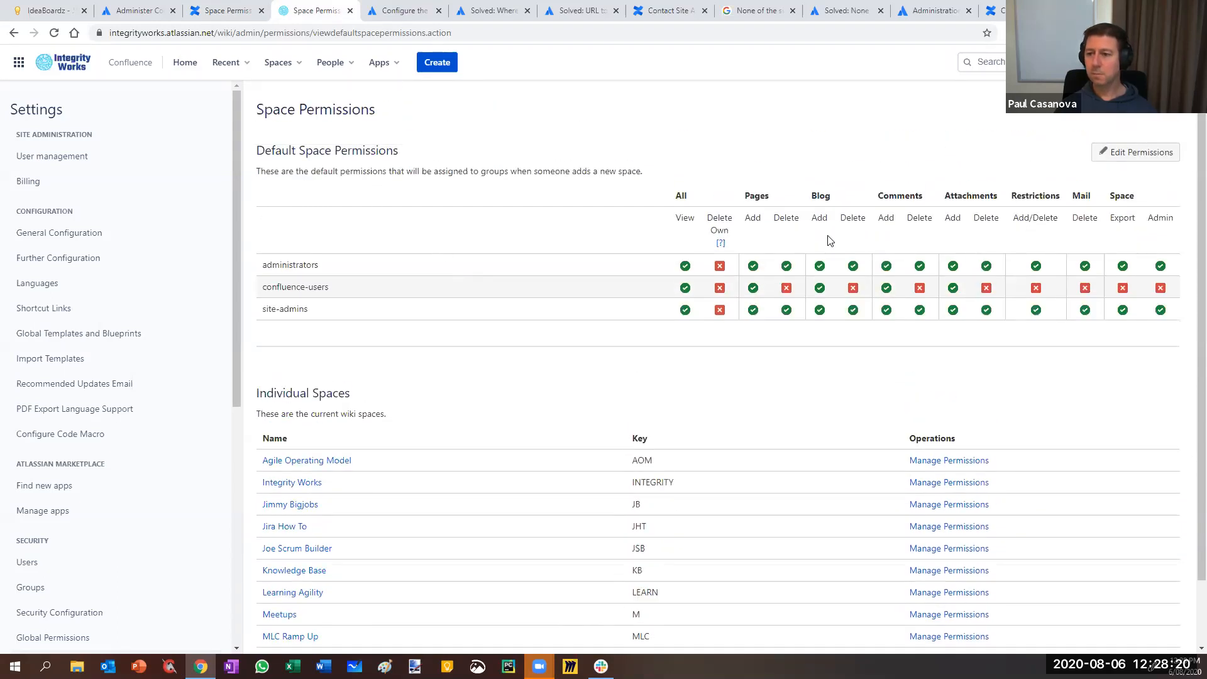
left_click(238, 16)
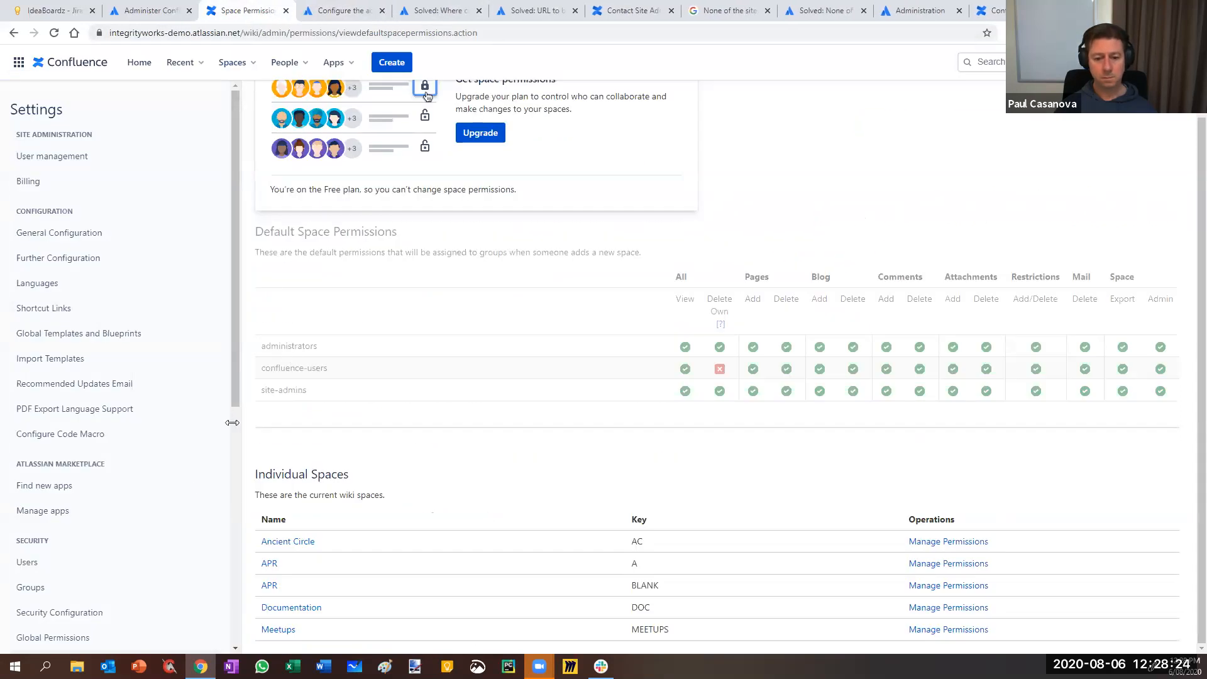
- View the Site Theme page in the demo site's Look and Feel settings
scroll(167, 488, "down", 5)
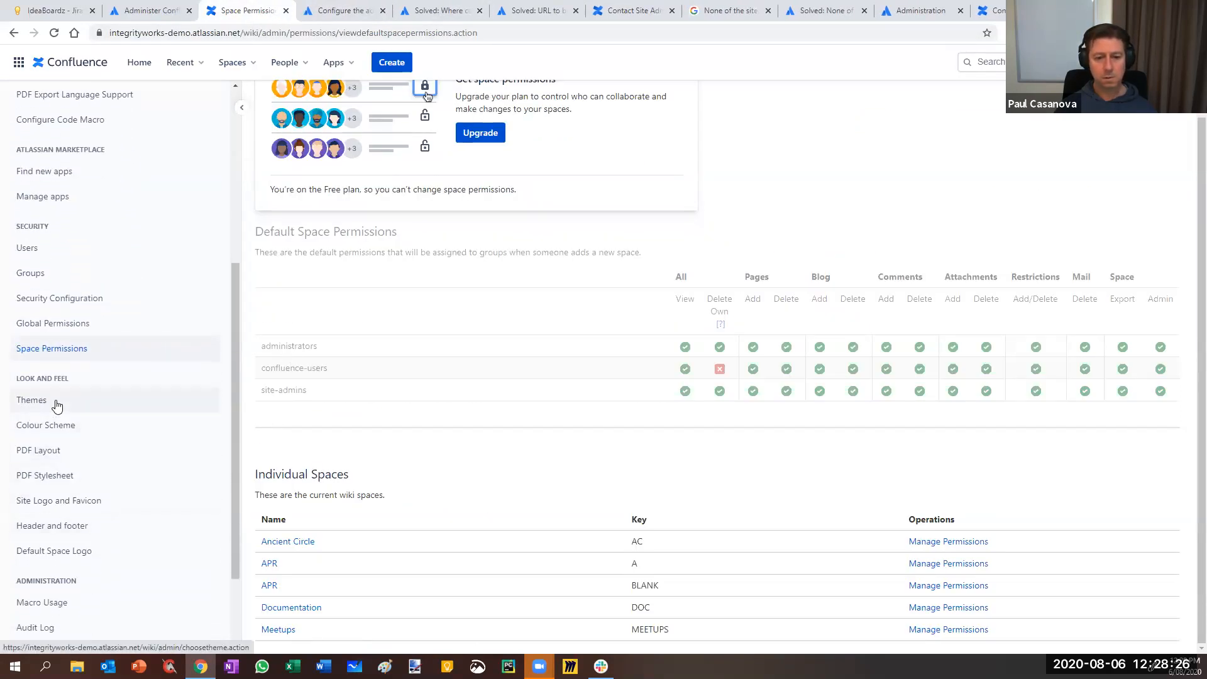
left_click(56, 406)
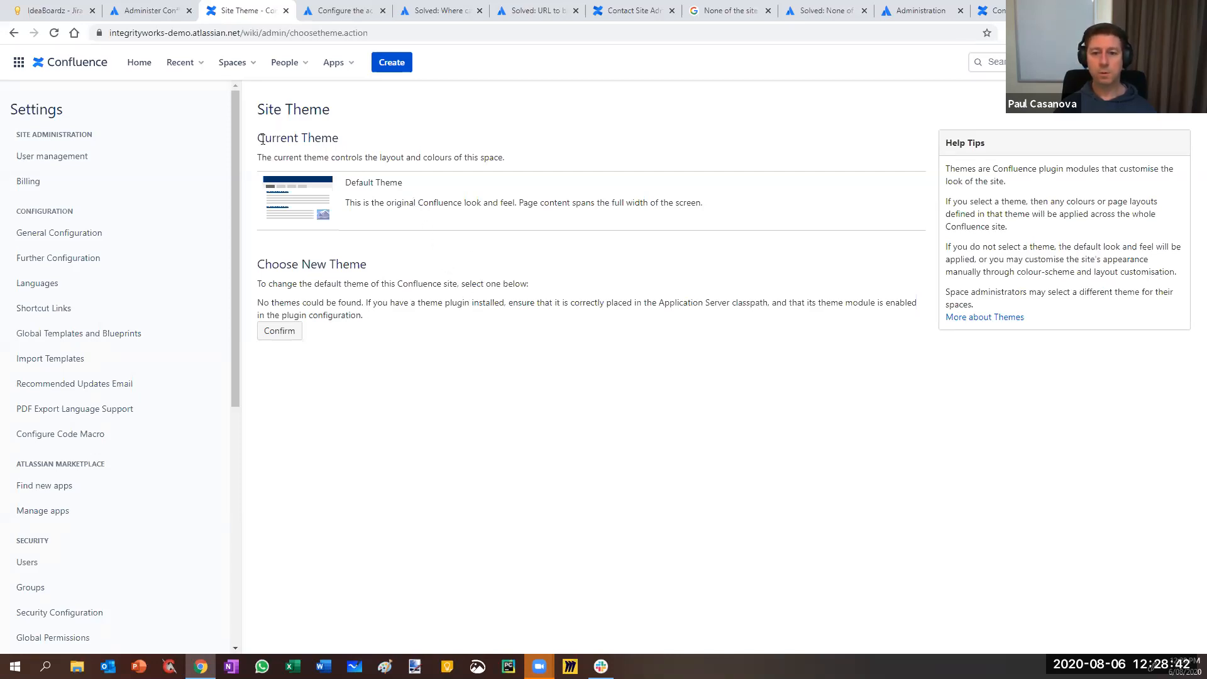
- Highlight the Current Theme heading on the Site Theme page, and view the Colour Scheme settings
left_click_drag(265, 138, 341, 142)
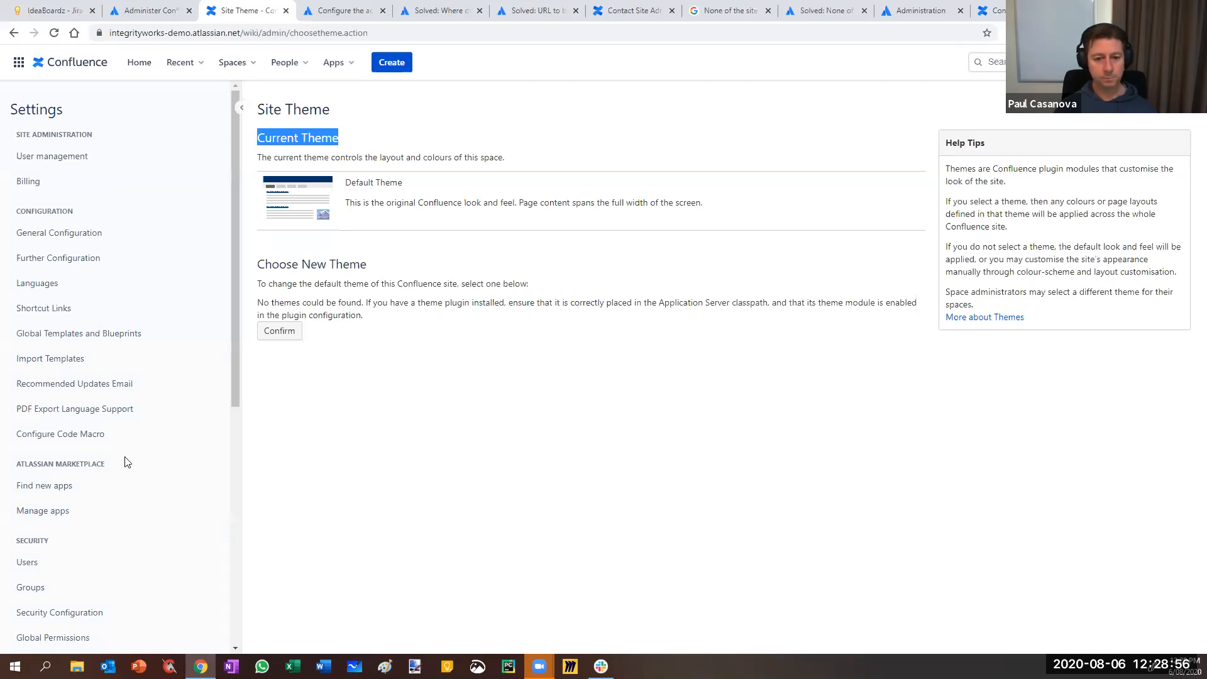
scroll(94, 434, "down", 6)
left_click(59, 365)
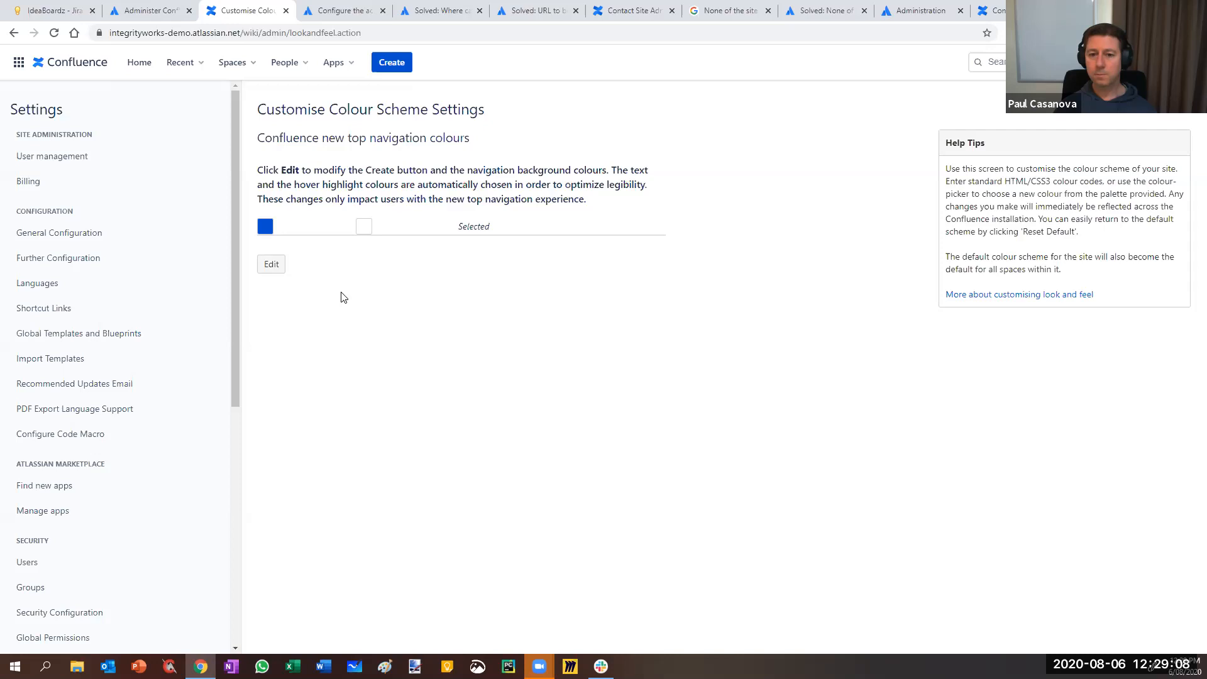
- View the global PDF Layout and PDF Stylesheet pages in the Look and Feel settings
scroll(134, 491, "down", 6)
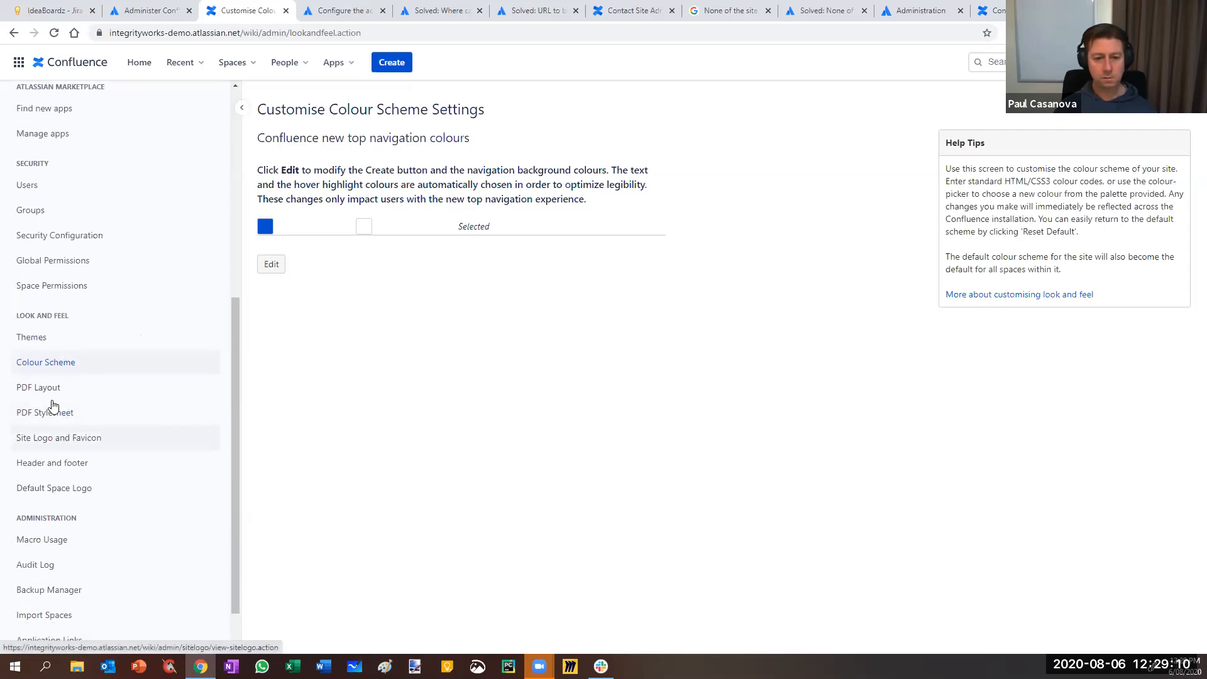
left_click(49, 389)
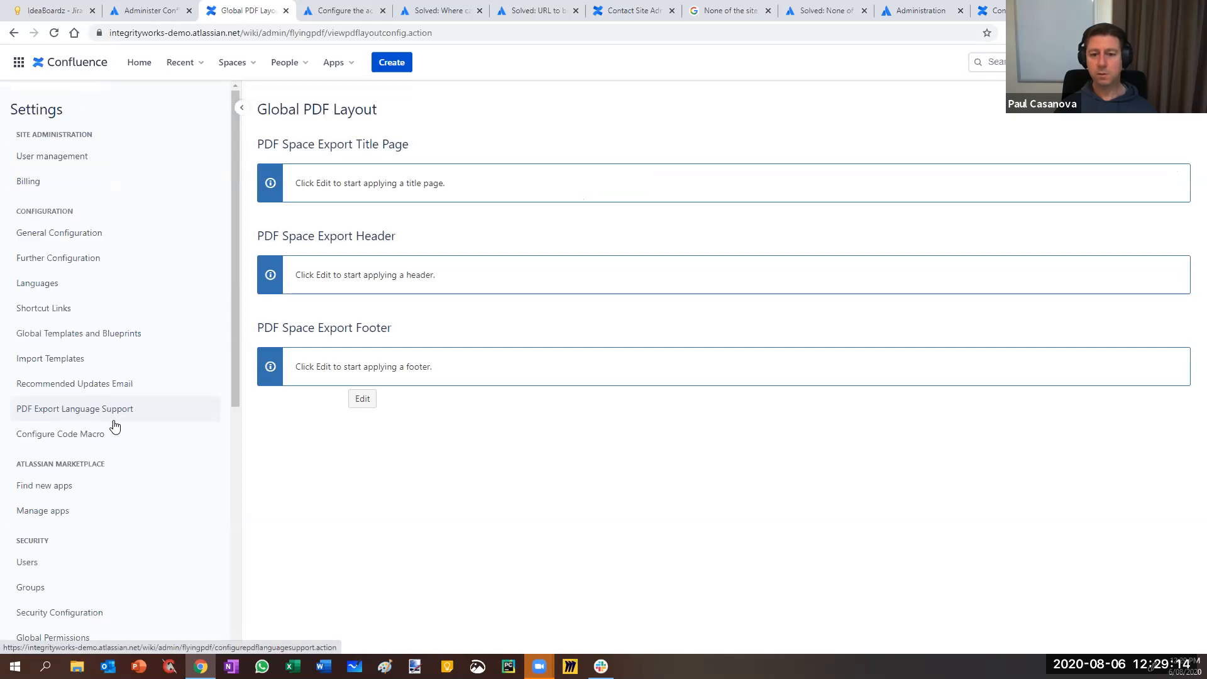
scroll(91, 418, "down", 4)
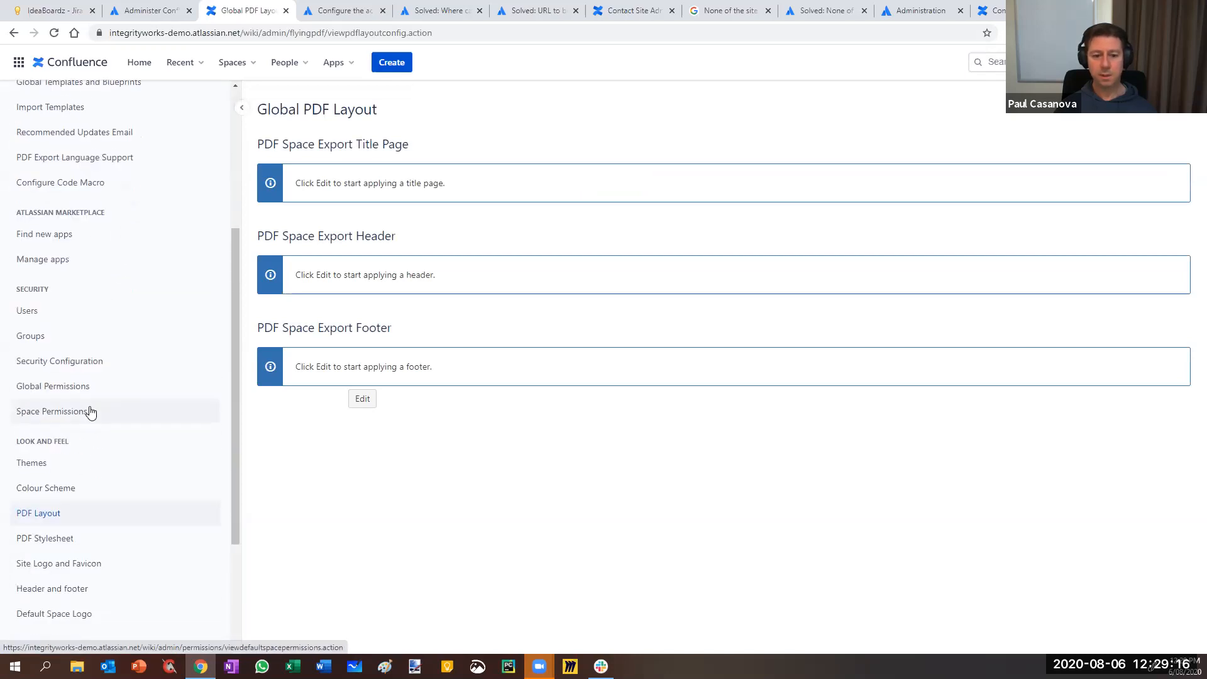
scroll(91, 413, "down", 3)
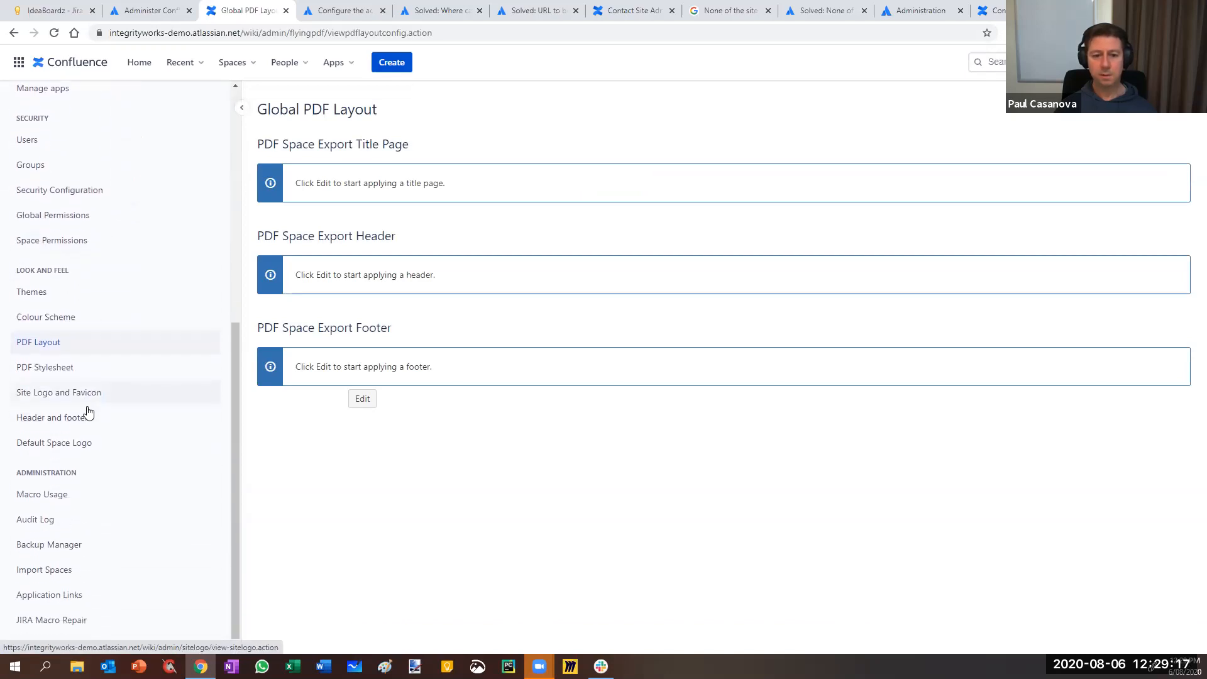
left_click(84, 365)
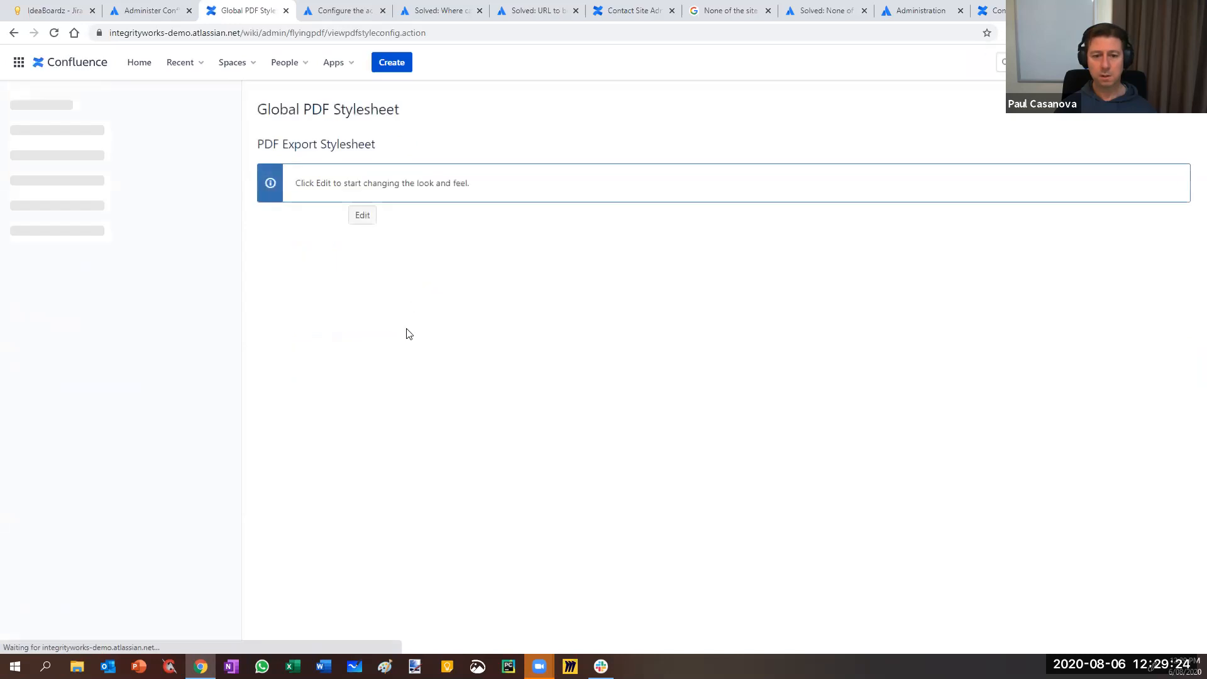
- View the Site Logo and Favicon page, covering the site title, logo and favicon upload options
scroll(164, 363, "down", 5)
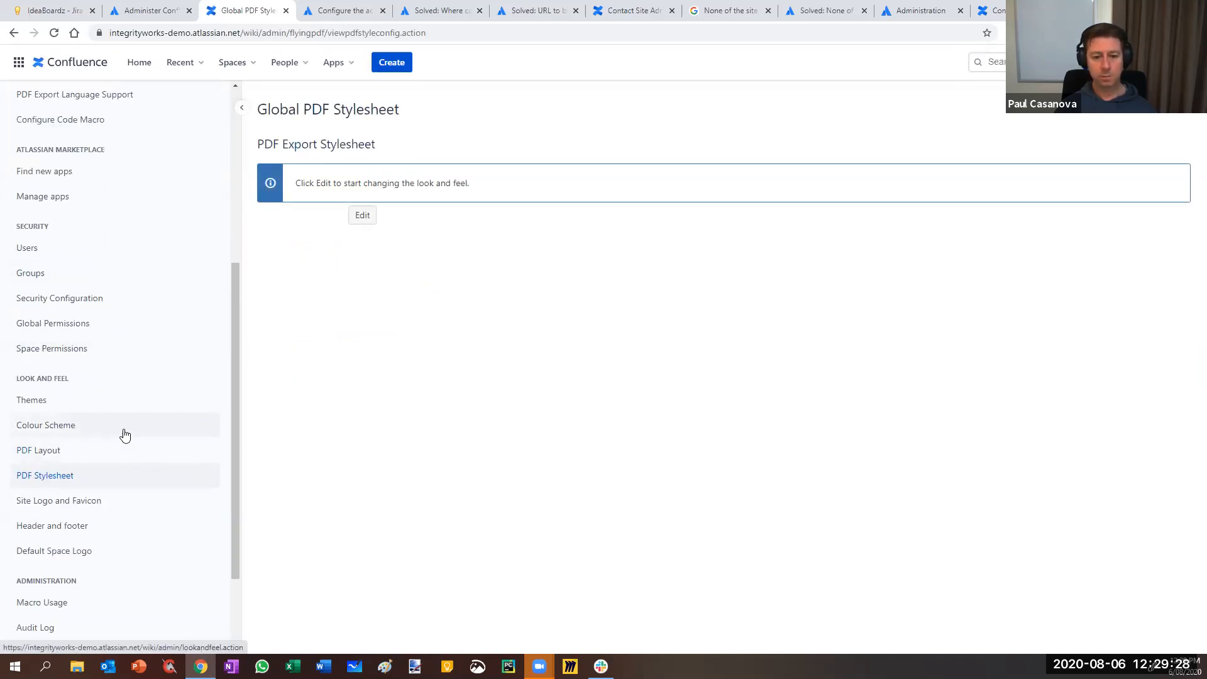
left_click(58, 502)
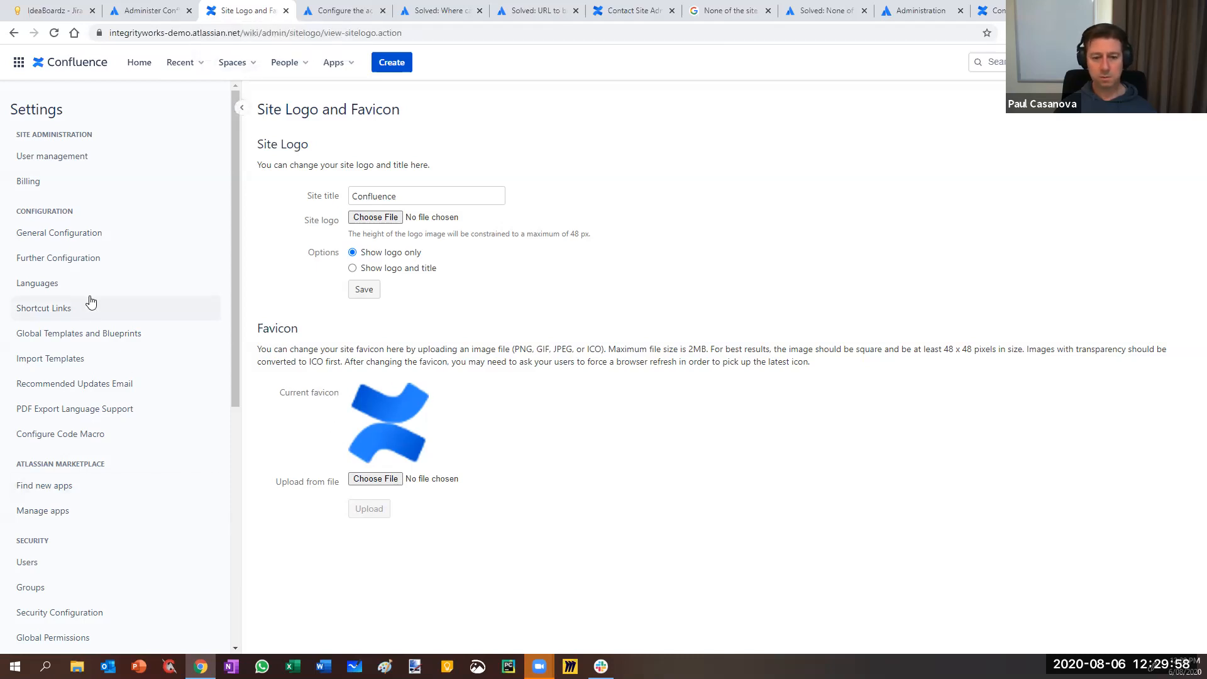
scroll(85, 311, "down", 7)
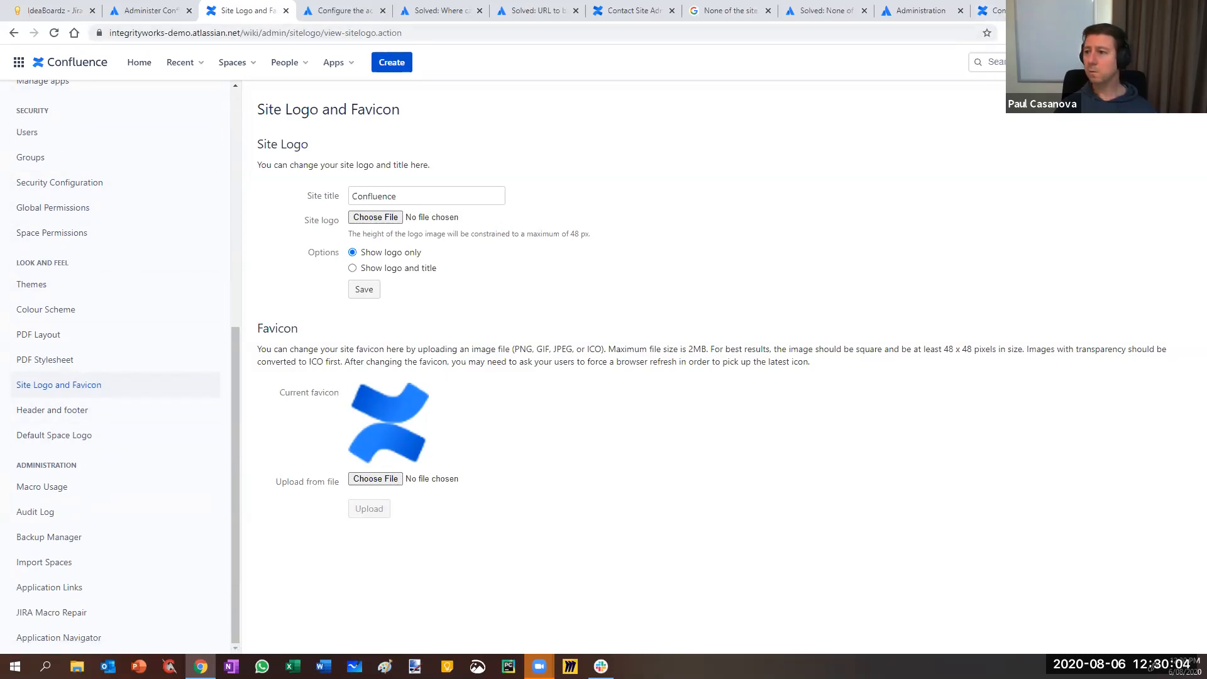
- Open the Integrity Works website, integrityworks.com.au, in a new tab to view its logo, and close that tab
key("ctrl+t")
type("inte")
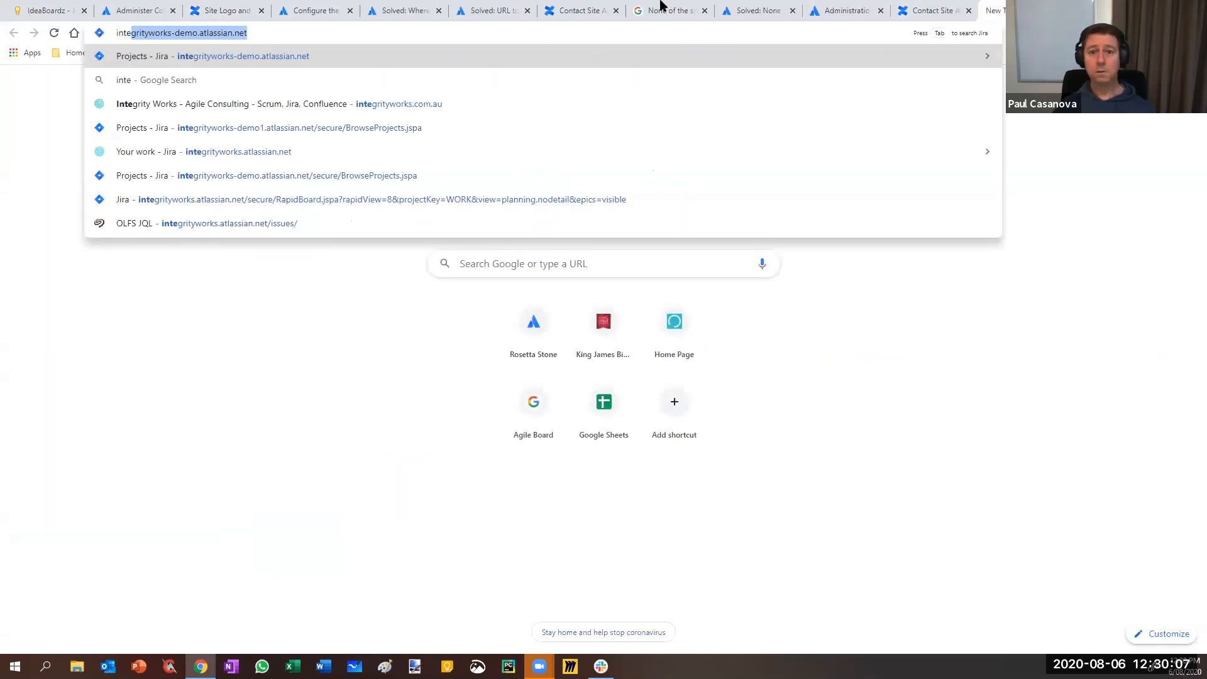
left_click(114, 105)
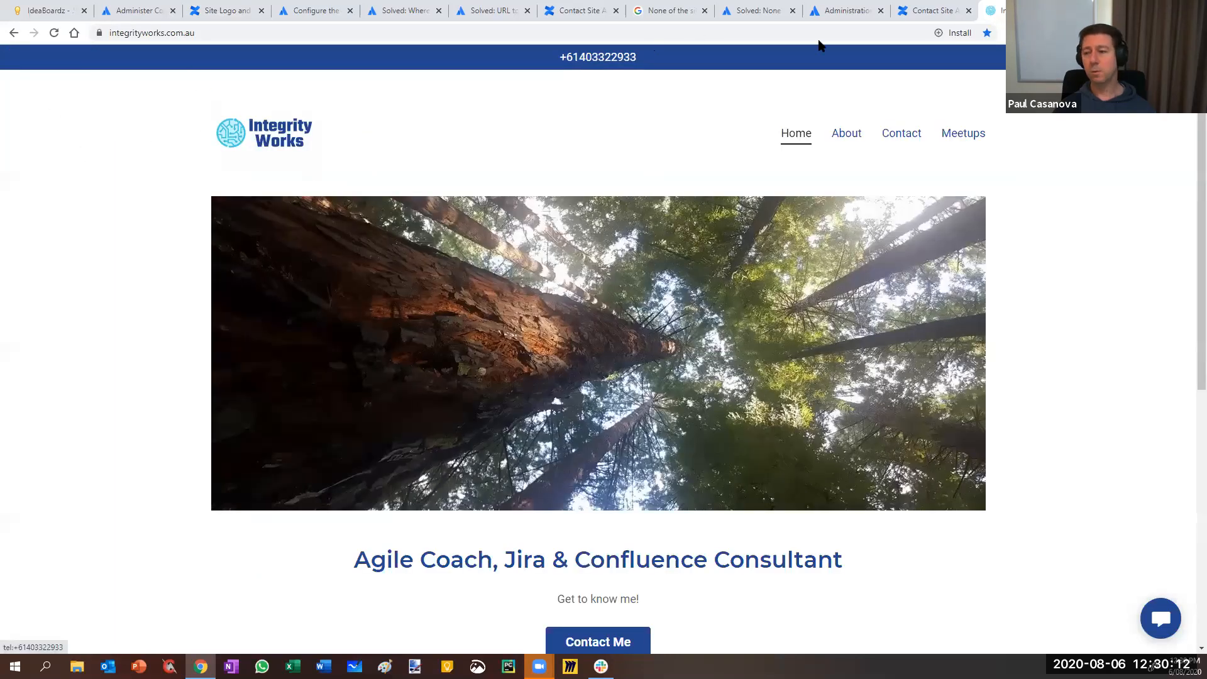
key("ctrl+w")
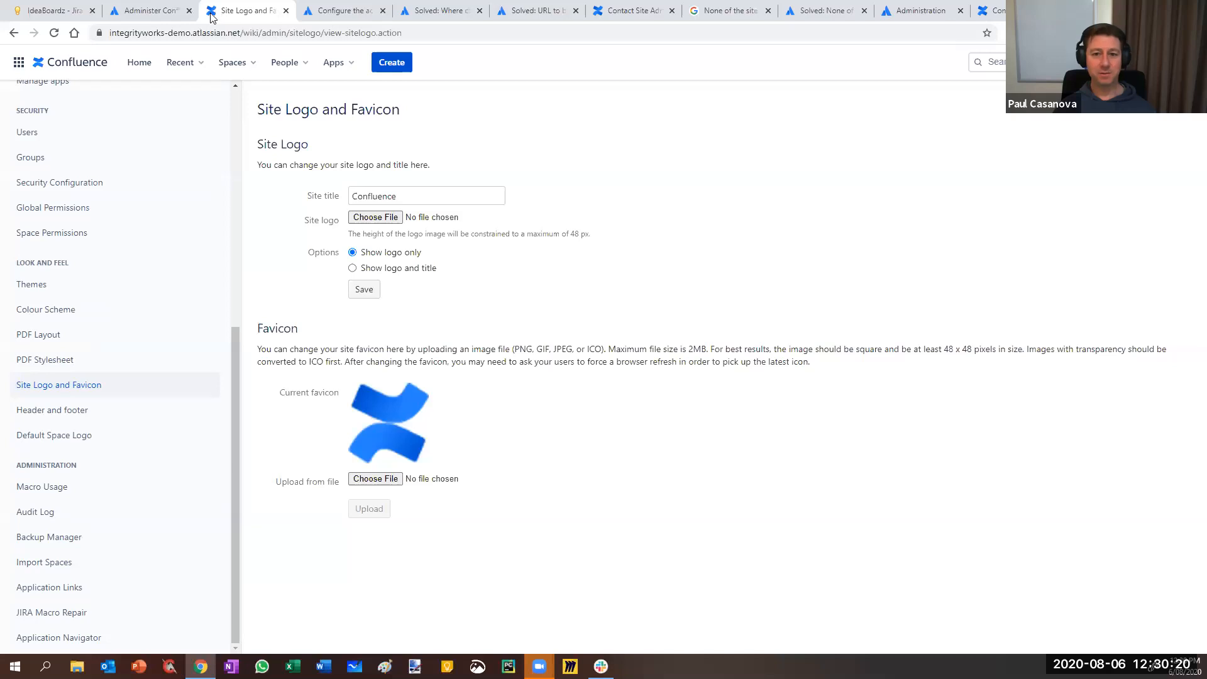
- View the Header and footer settings page, and open its wiki markup guide in a separate tab
left_click(50, 414)
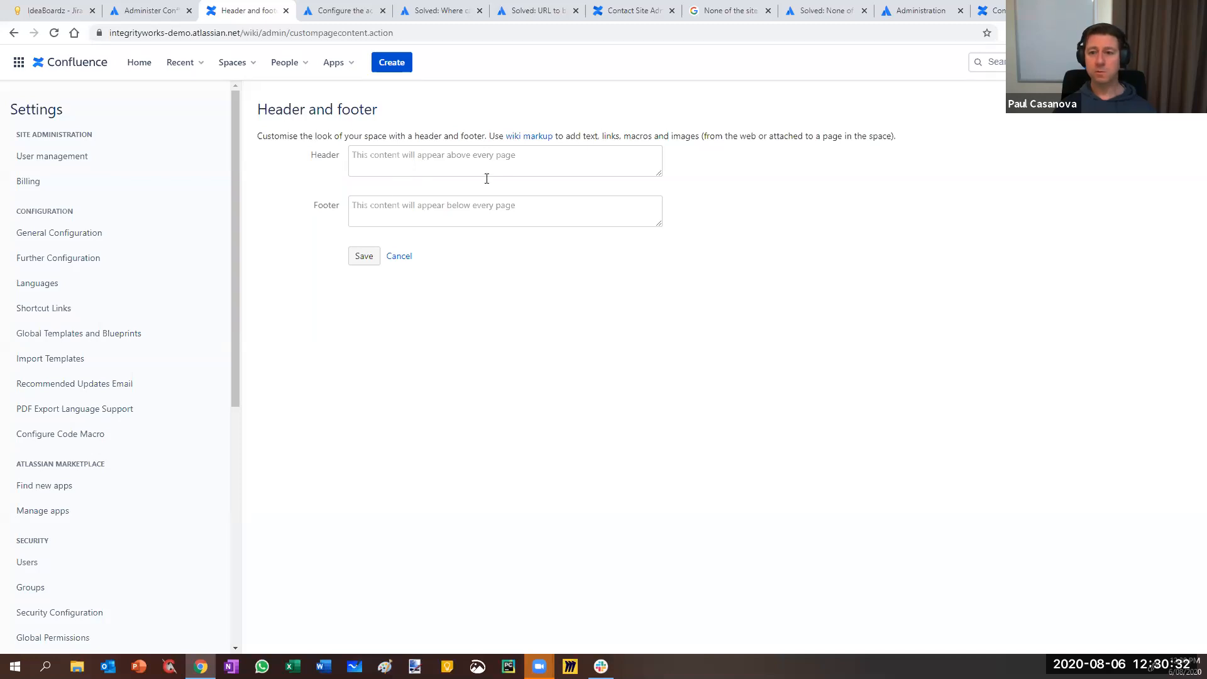
right_click(527, 139)
left_click(540, 148)
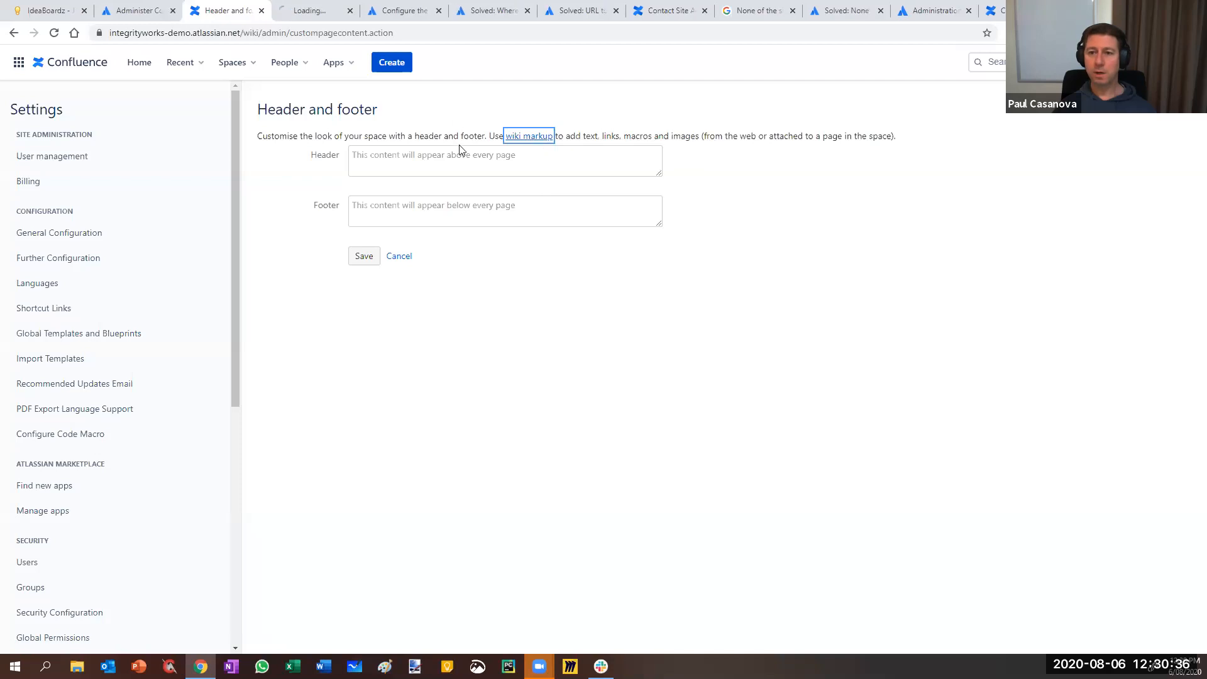
left_click(314, 18)
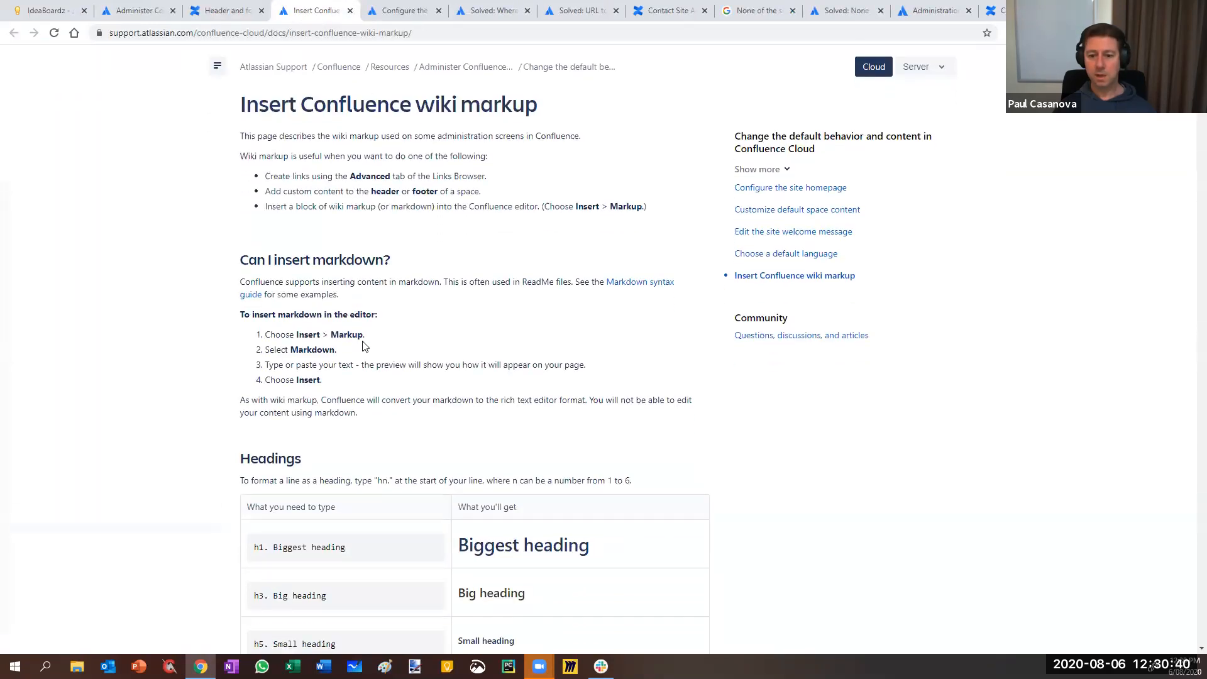
- Read through the wiki markup guide's sections on headings, lists and tables, highlighting the table heading row example
scroll(315, 349, "down", 4)
scroll(278, 342, "down", 2)
scroll(280, 343, "down", 3)
scroll(369, 386, "down", 1)
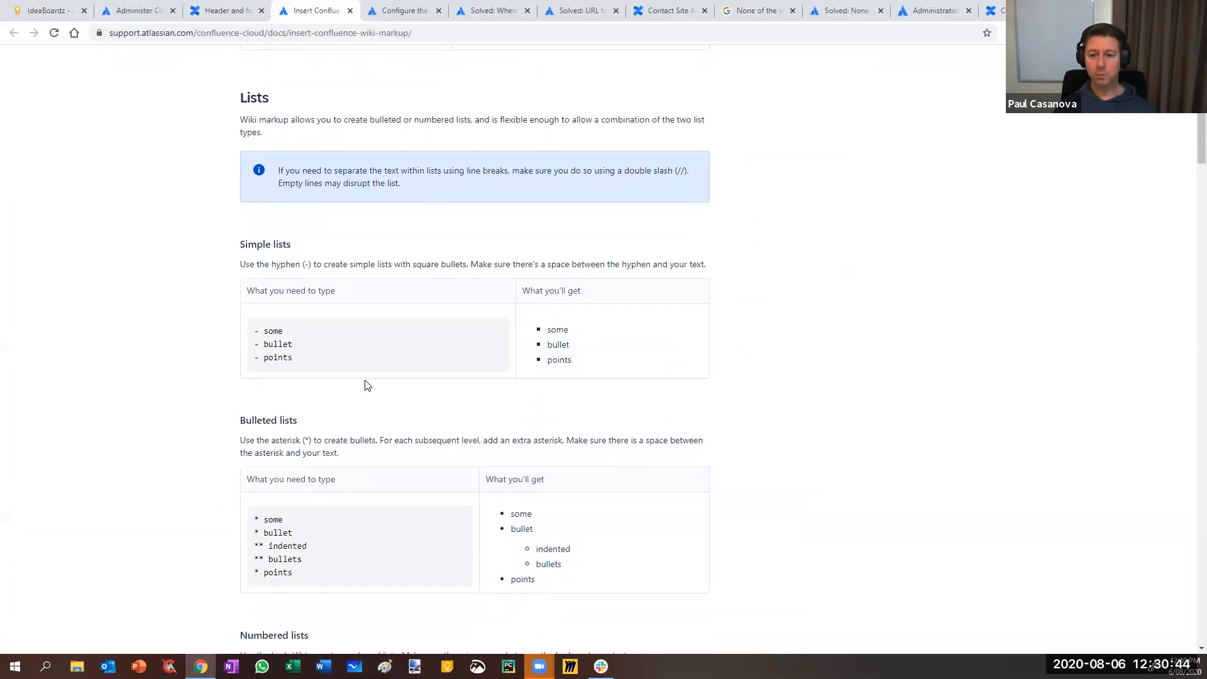
scroll(340, 383, "down", 2)
scroll(330, 440, "down", 5)
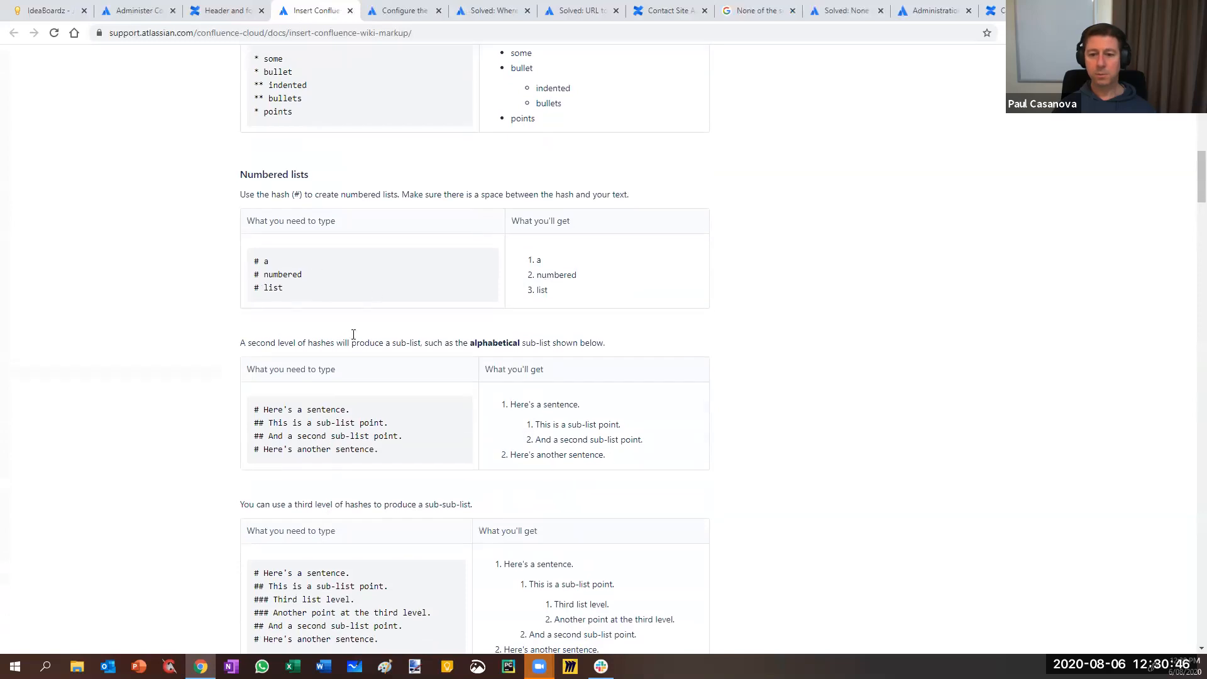
scroll(342, 391, "down", 2)
left_click_drag(256, 285, 395, 336)
scroll(387, 428, "down", 5)
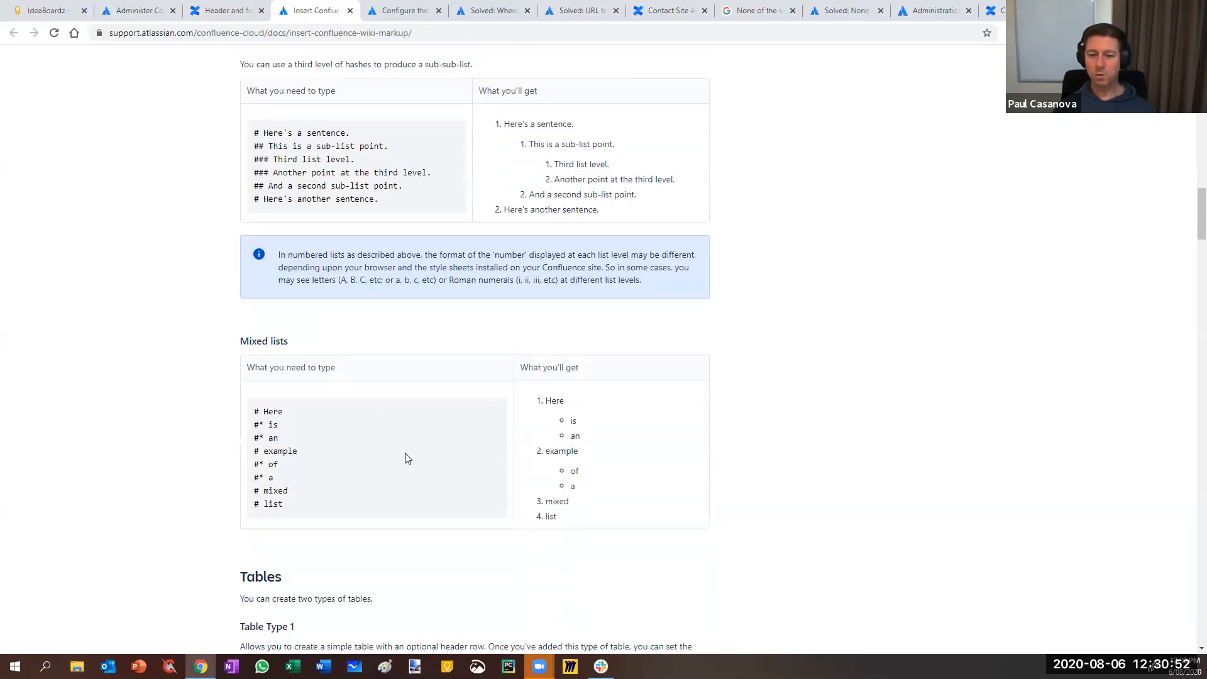
scroll(332, 474, "down", 4)
left_click_drag(255, 490, 446, 498)
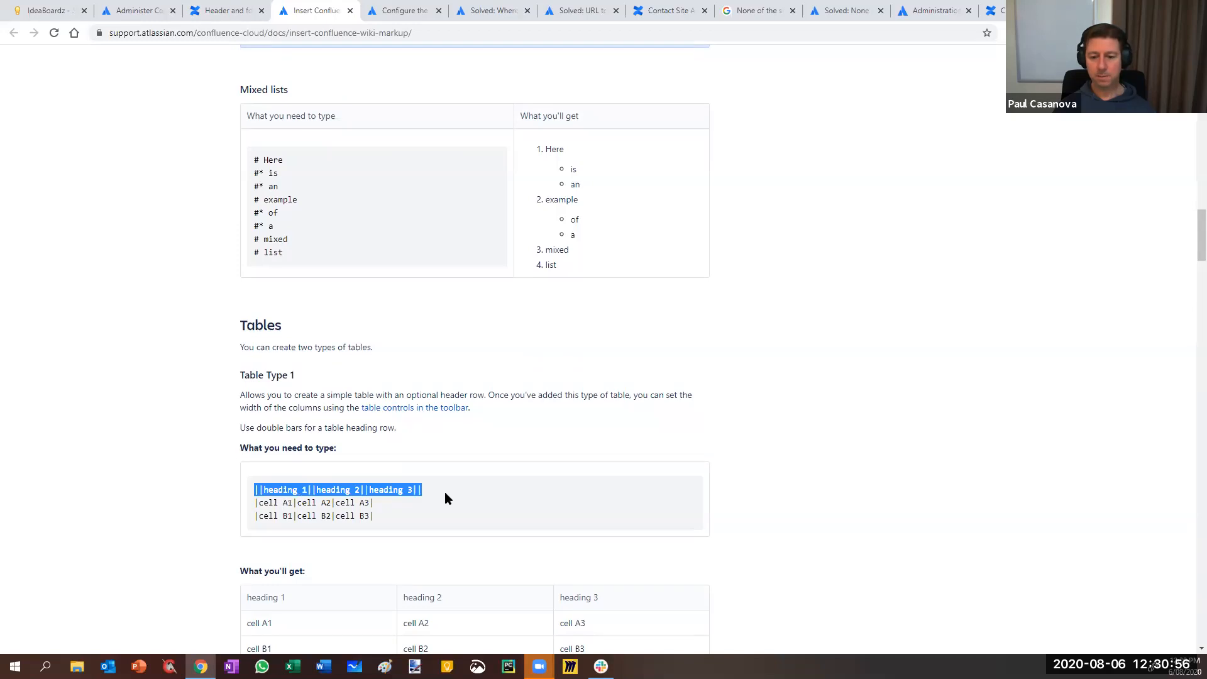
left_click(295, 507)
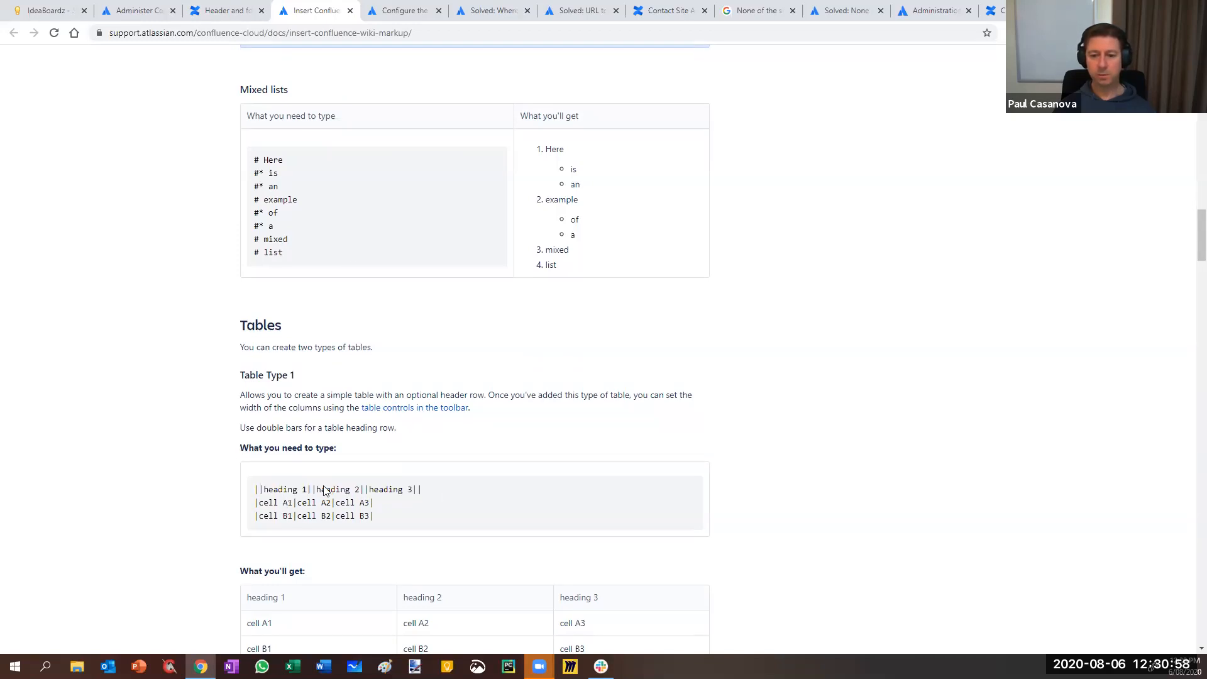
- Select the wiki markup guide's web address, switch to the Zoom meeting, and return to close the guide's tab
left_click(417, 32)
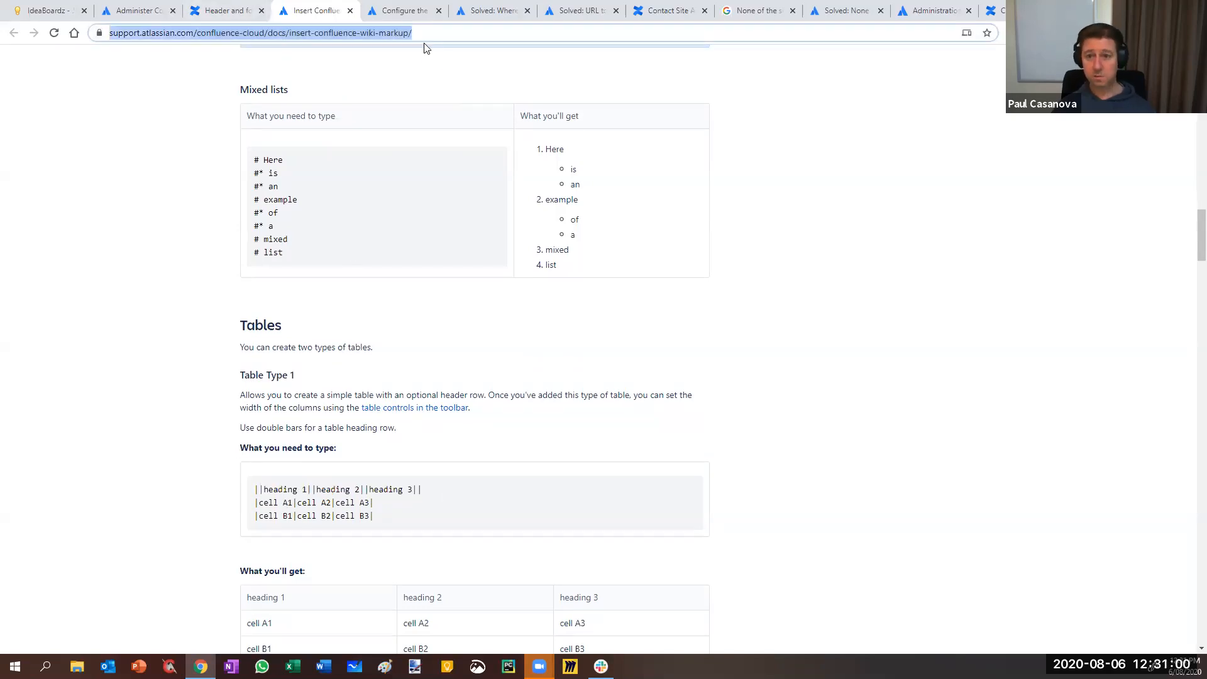
key("alt+Tab")
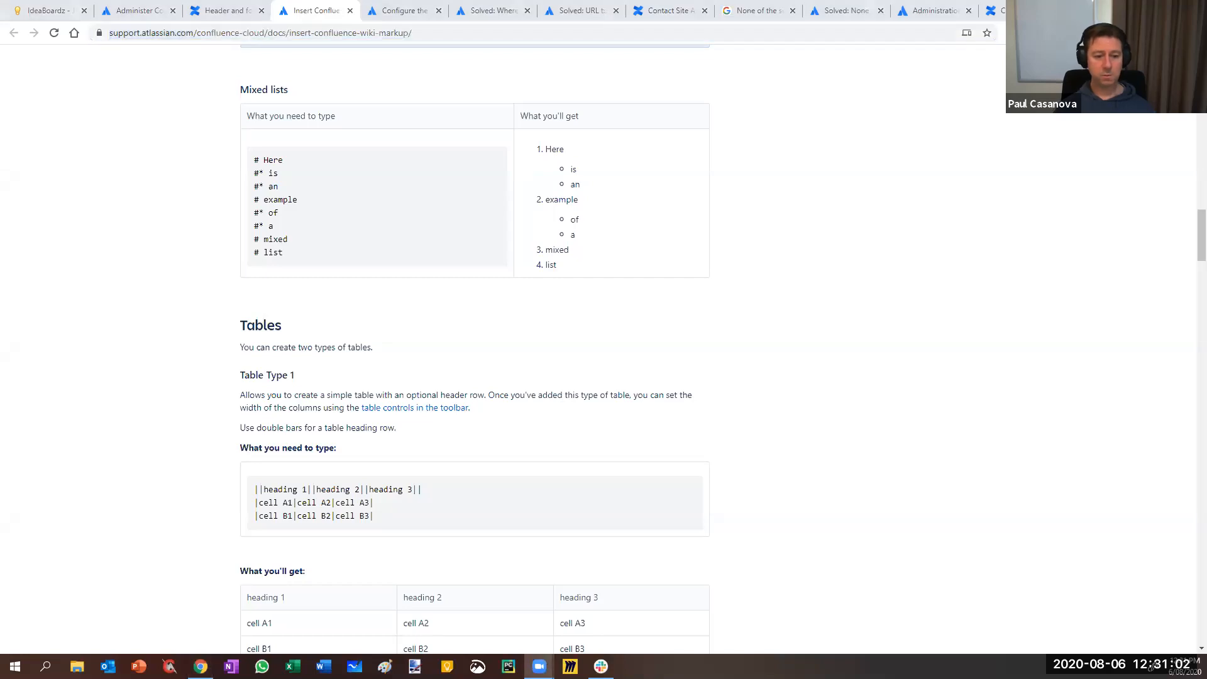
left_click(350, 11)
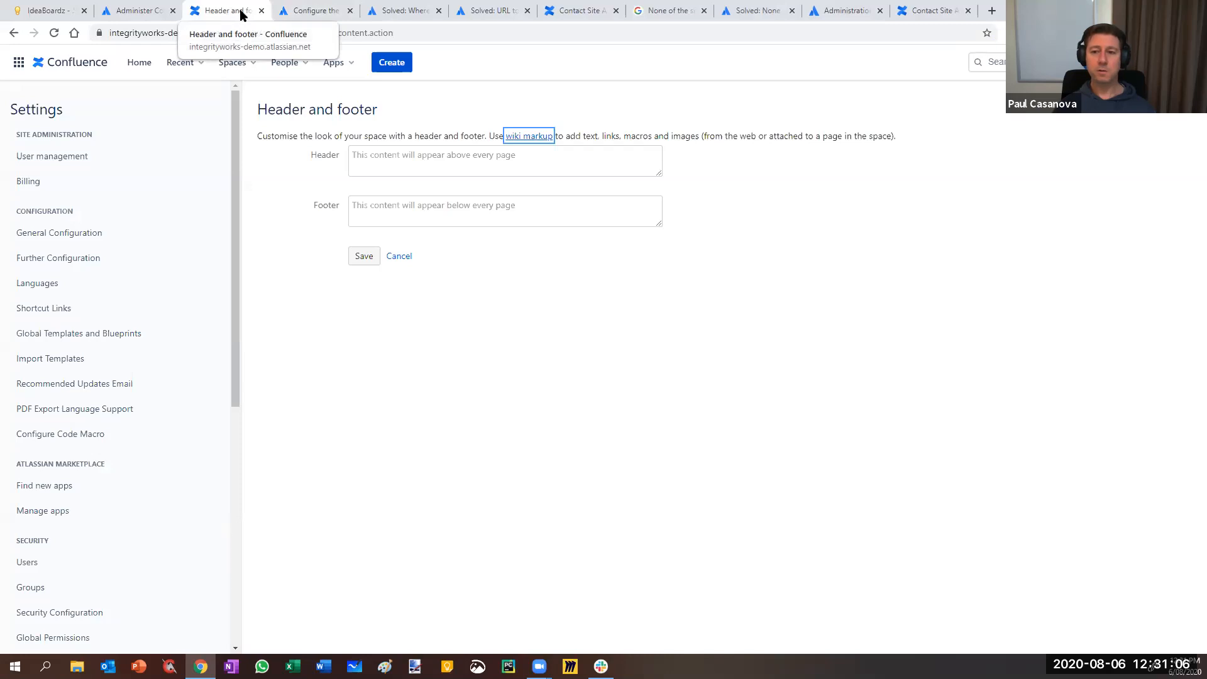
- Leave the Header and footer page and view the Default Space Logo page in the Look and Feel settings
left_click(512, 257)
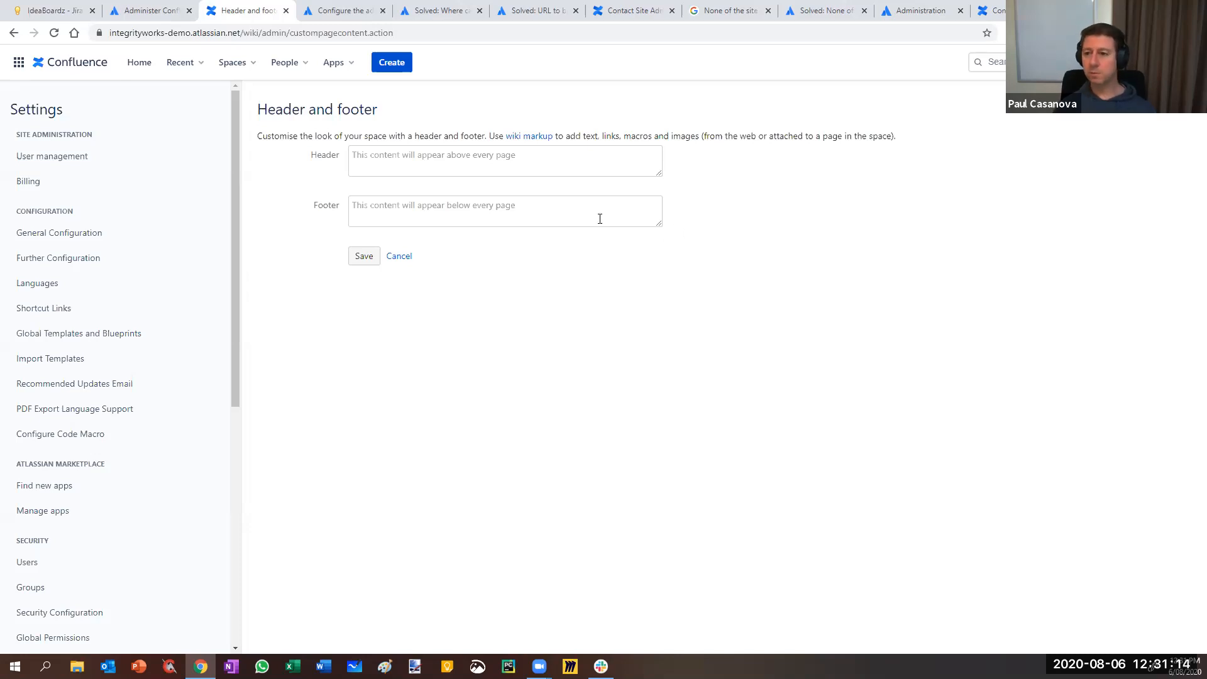
scroll(89, 335, "down", 7)
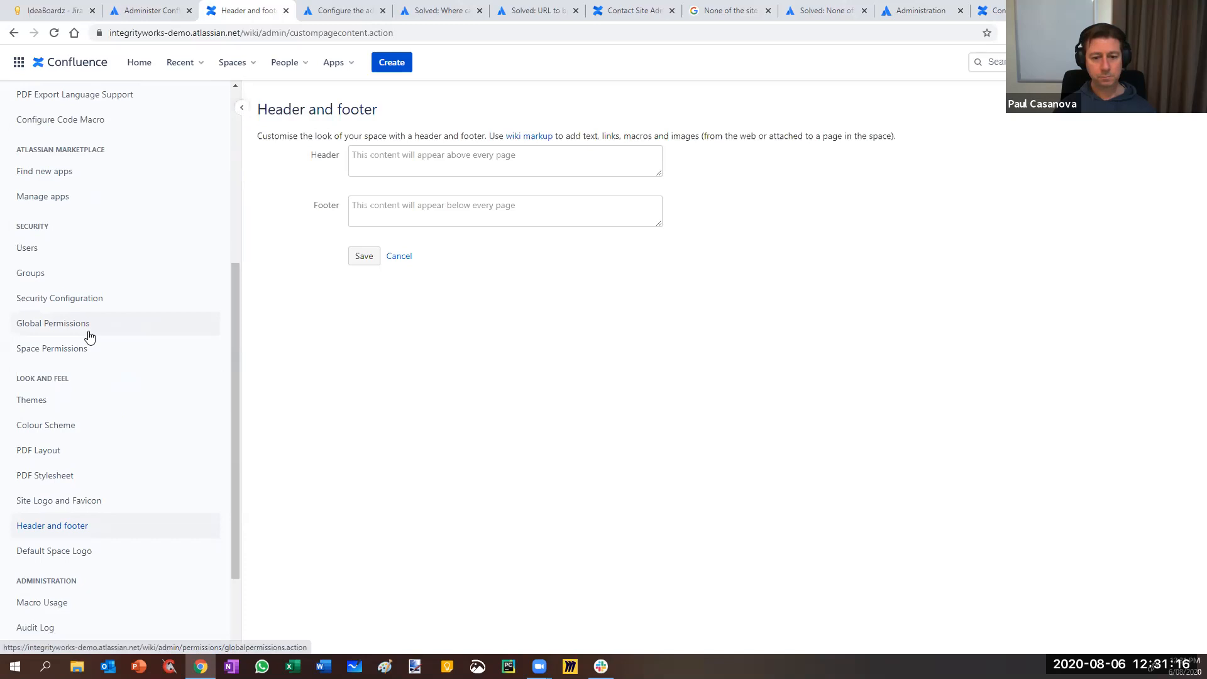
left_click(59, 436)
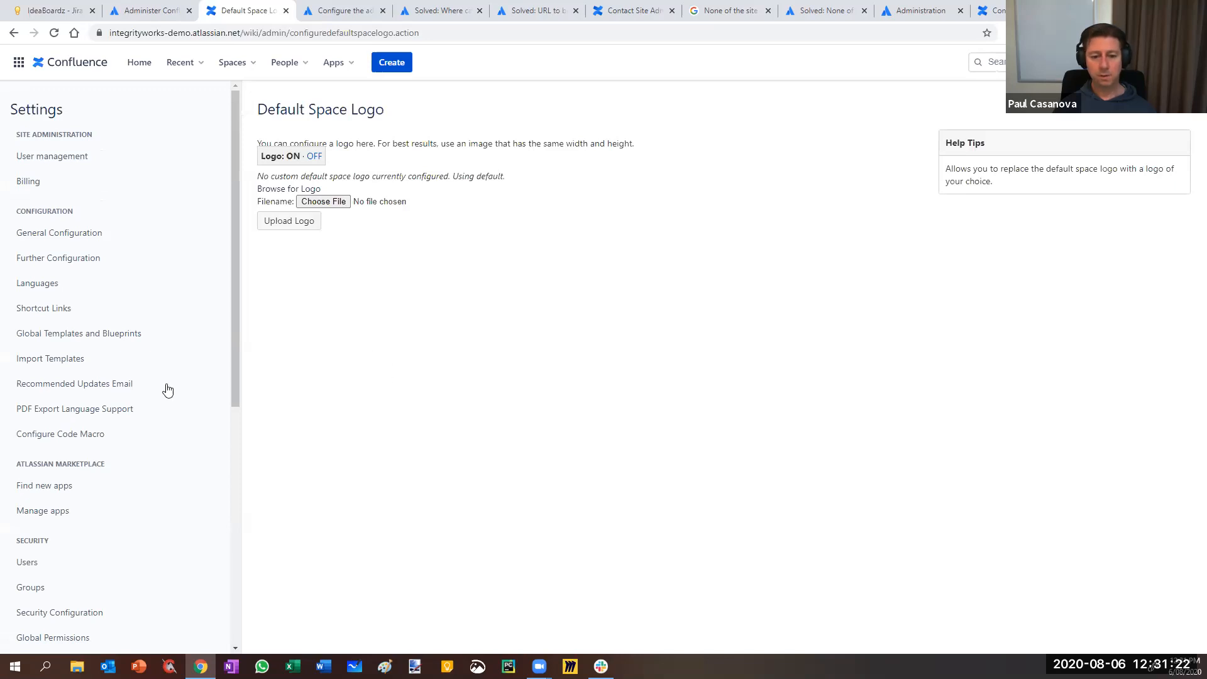
- Open the Macro Usage page in the Administration settings and review its unused macros and all macros lists
scroll(164, 389, "down", 6)
scroll(126, 453, "down", 1)
left_click(77, 536)
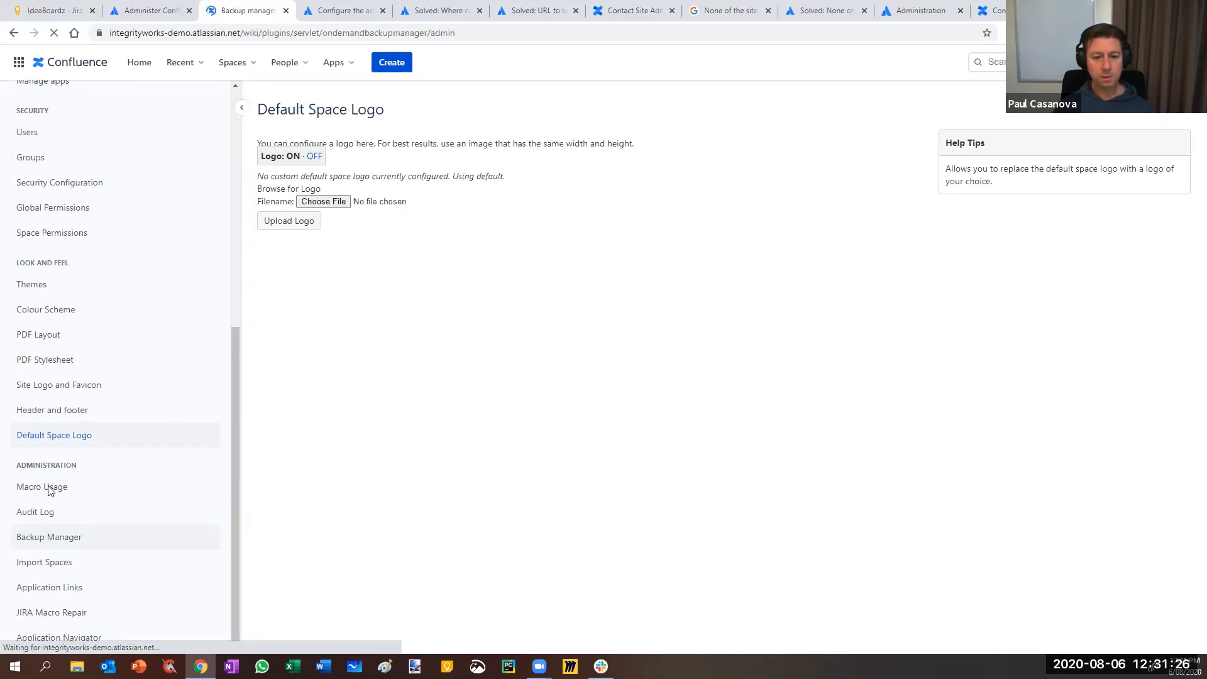
scroll(111, 279, "down", 7)
left_click(67, 488)
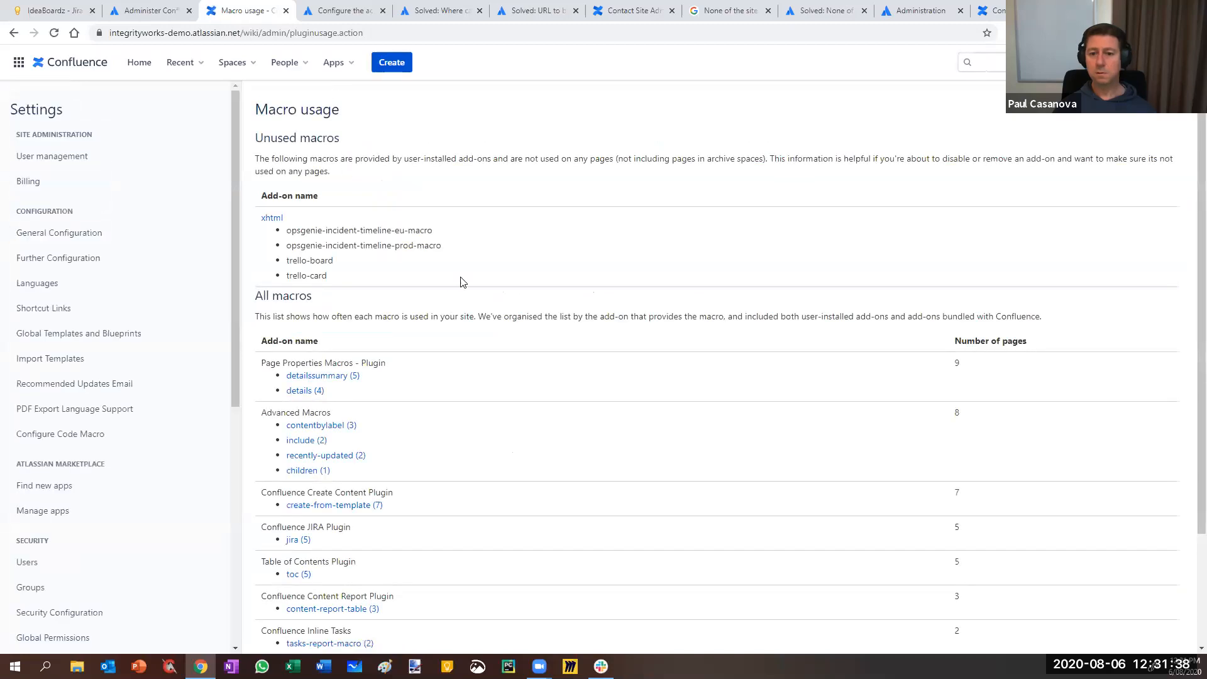
scroll(446, 271, "down", 2)
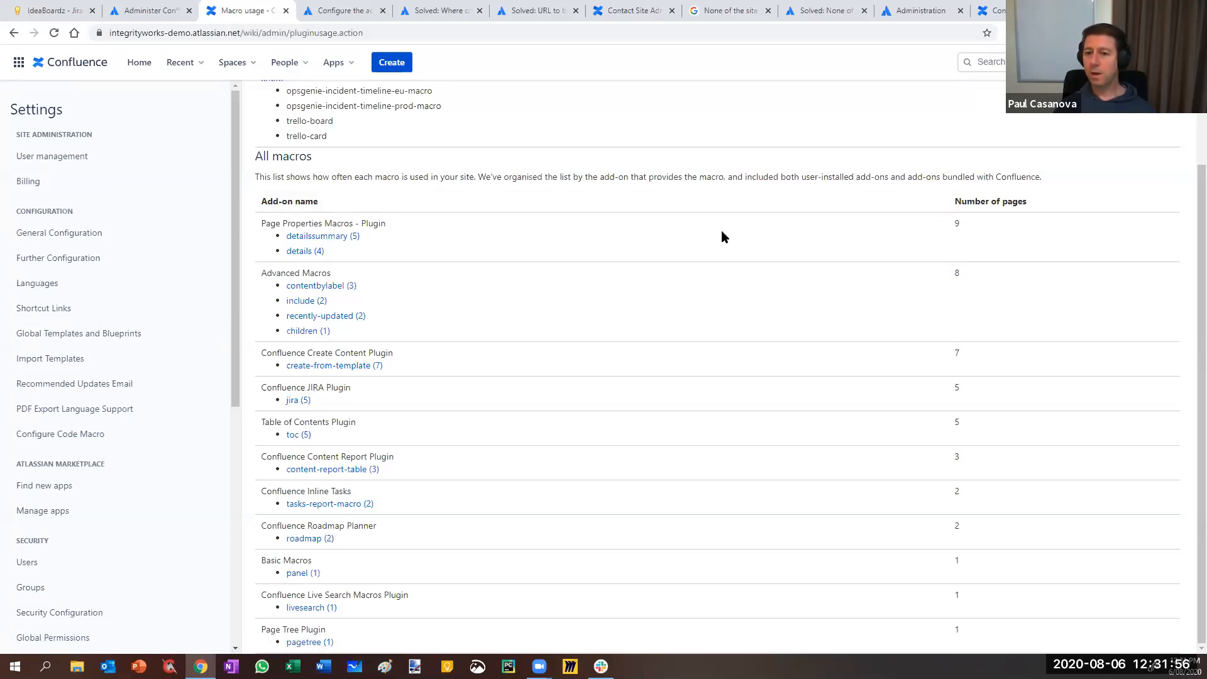
- View the pages that use the detailssummary macro in a new tab, close it, and return to the administration settings list
right_click(310, 241)
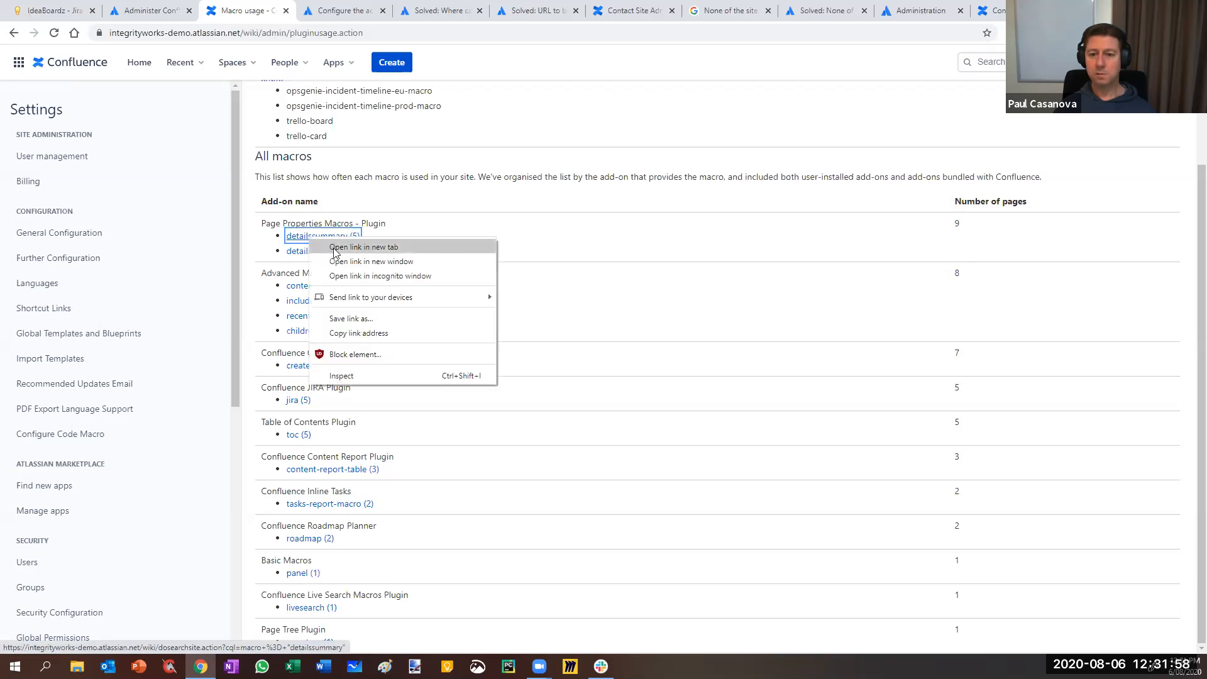
left_click(334, 248)
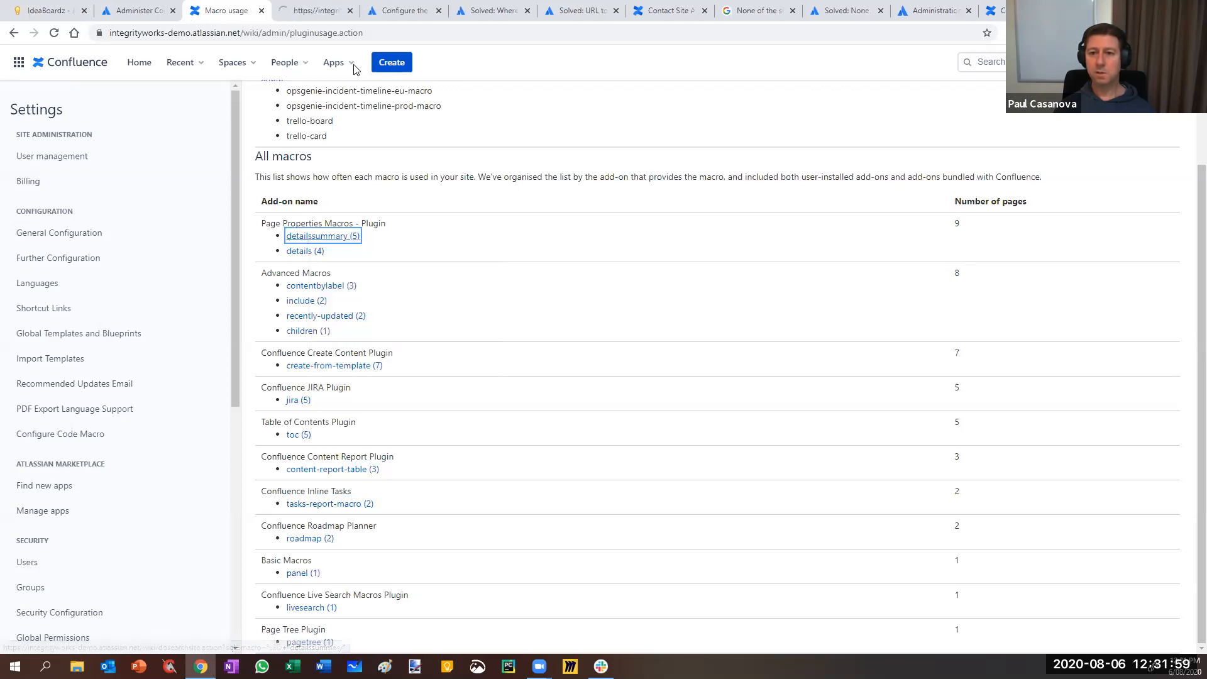
left_click(318, 11)
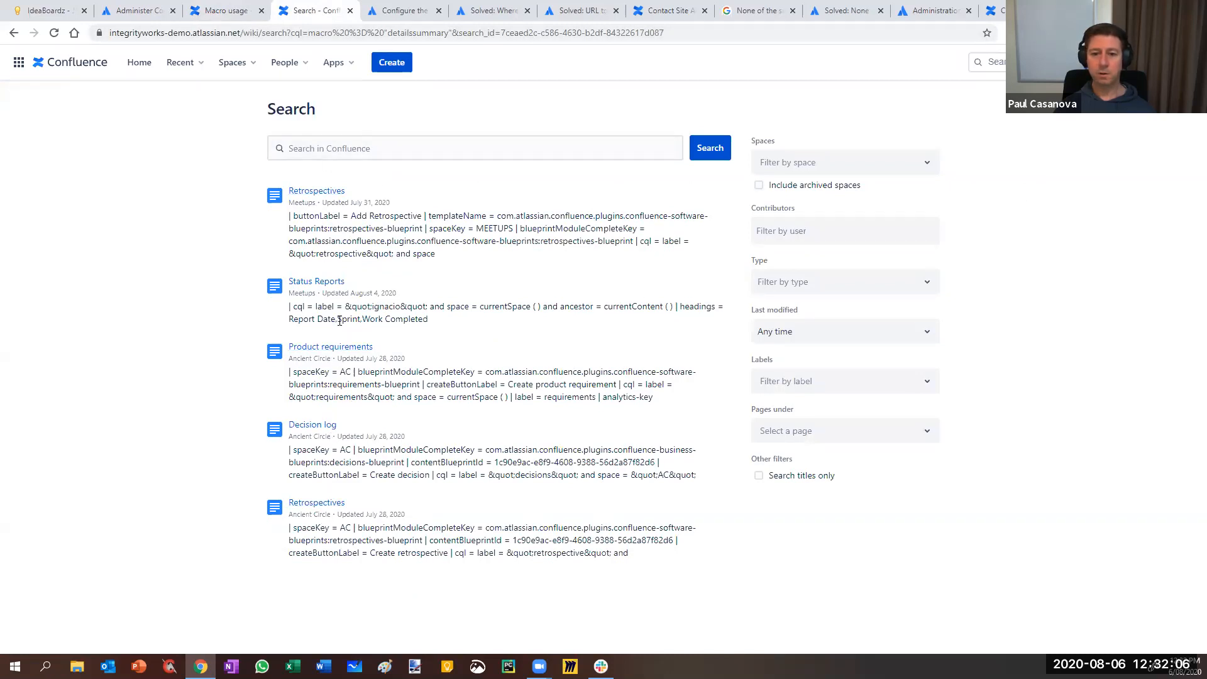
left_click(351, 11)
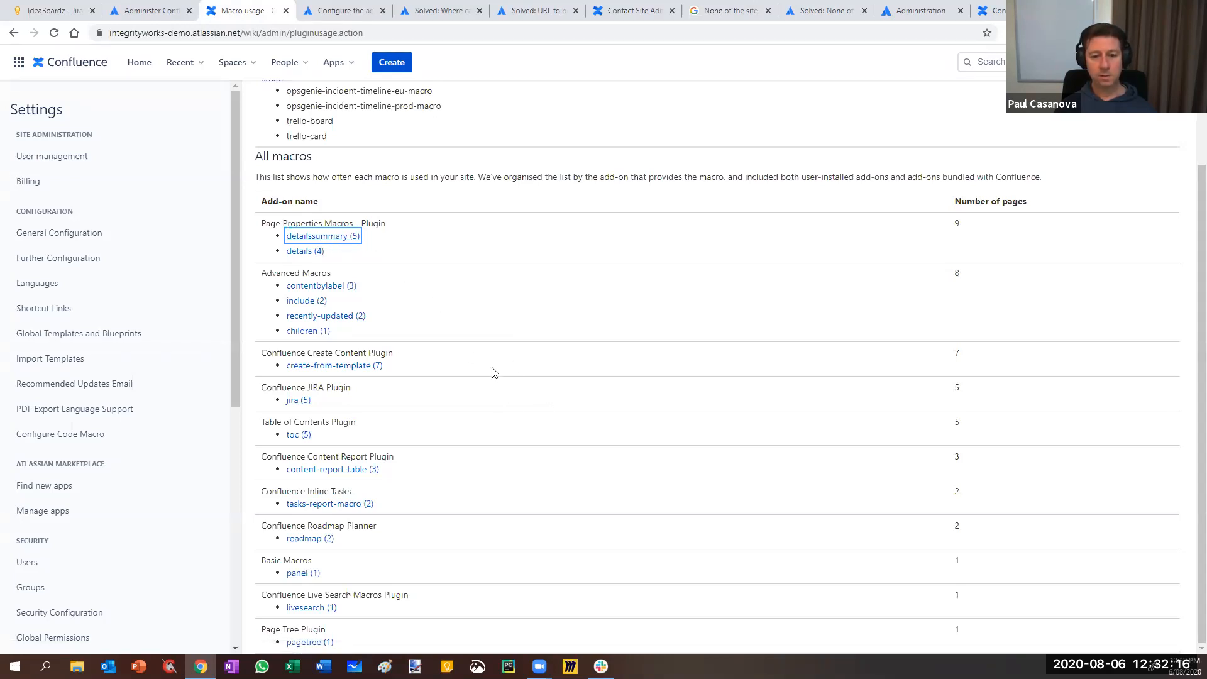
scroll(128, 424, "down", 6)
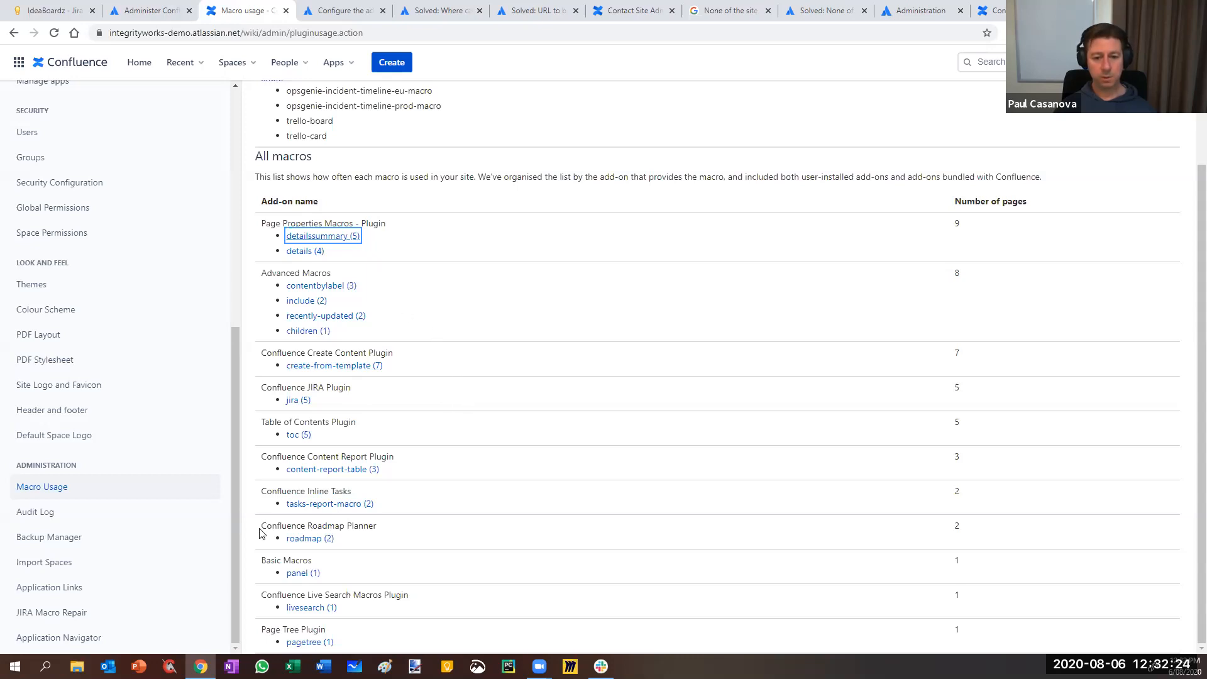
- View the Audit Log page and the Backup Manager page in the Administration settings
left_click(37, 517)
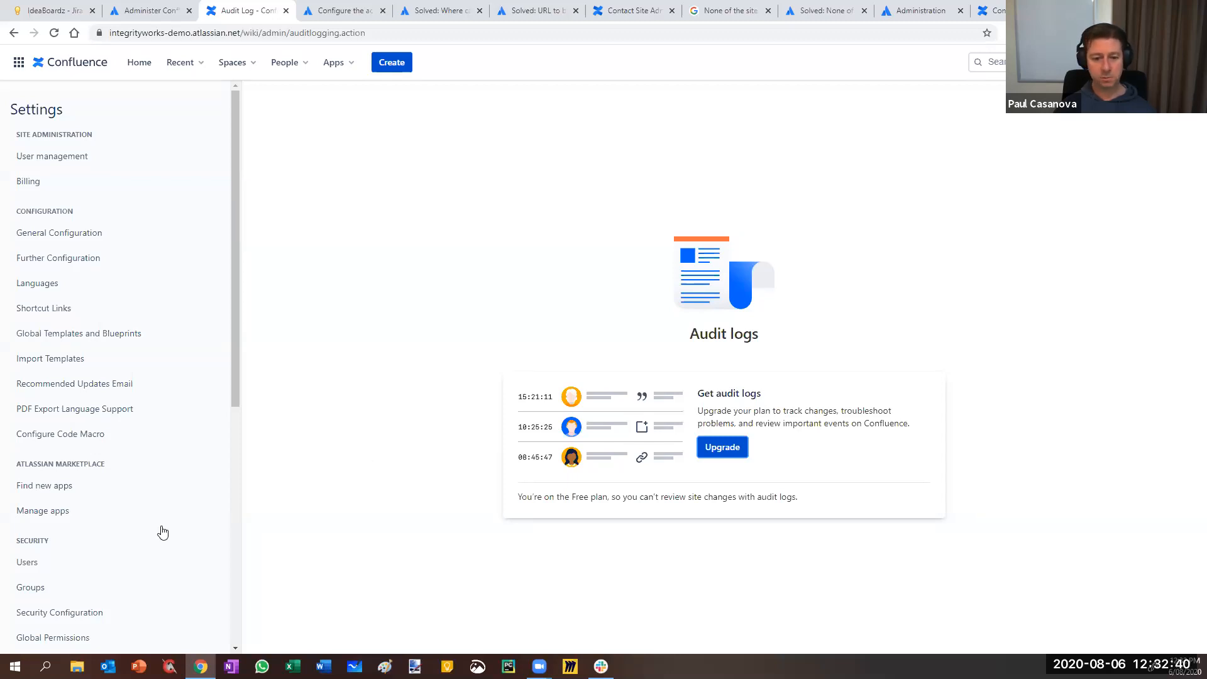
scroll(85, 526, "down", 7)
left_click(83, 540)
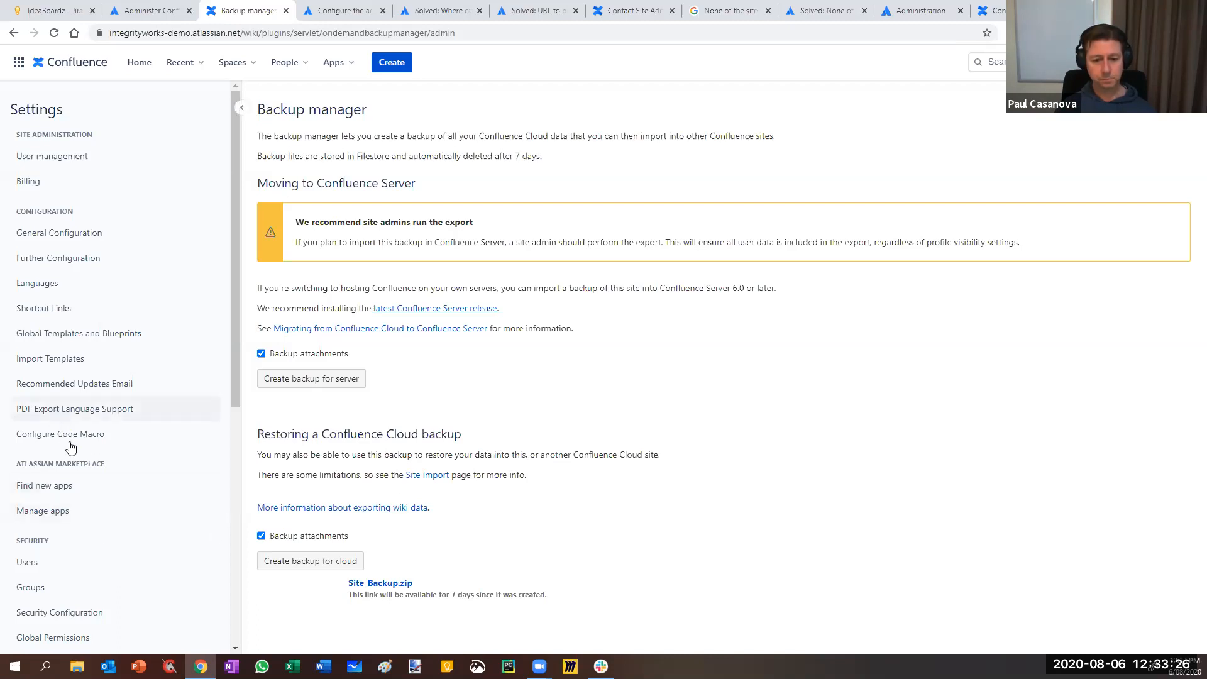
- View the Import Spaces page, followed by the Application Links page and its System JIRA entry
scroll(101, 478, "down", 7)
left_click(40, 563)
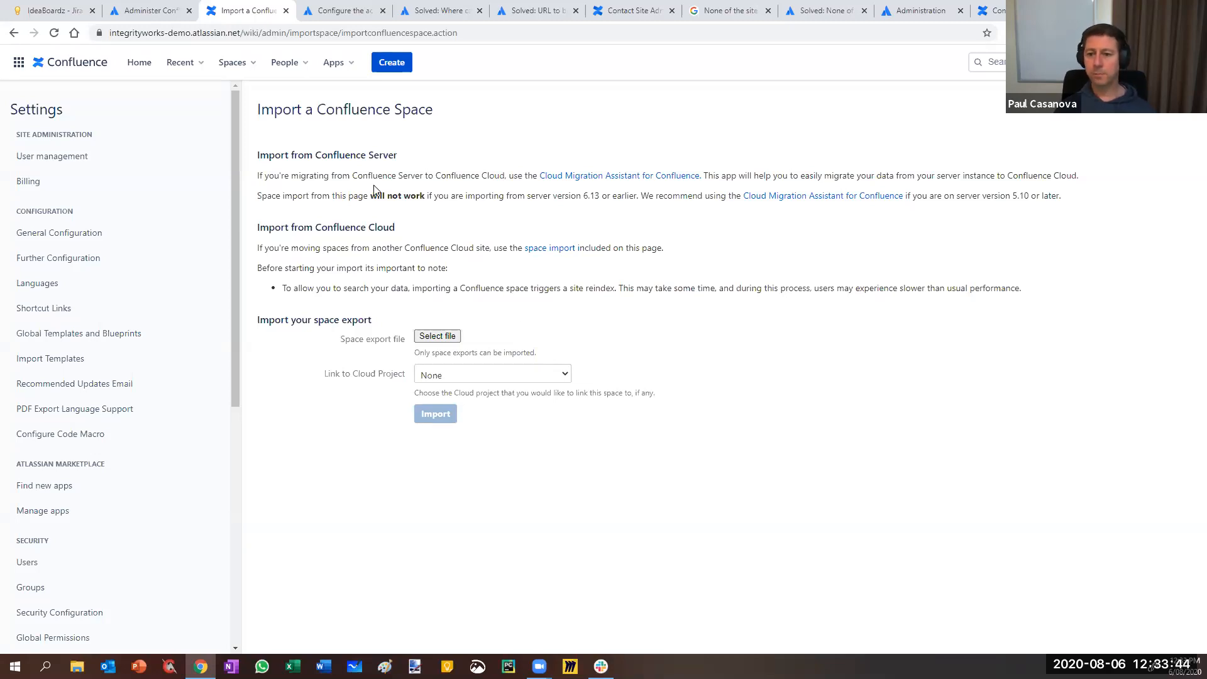
scroll(108, 468, "down", 7)
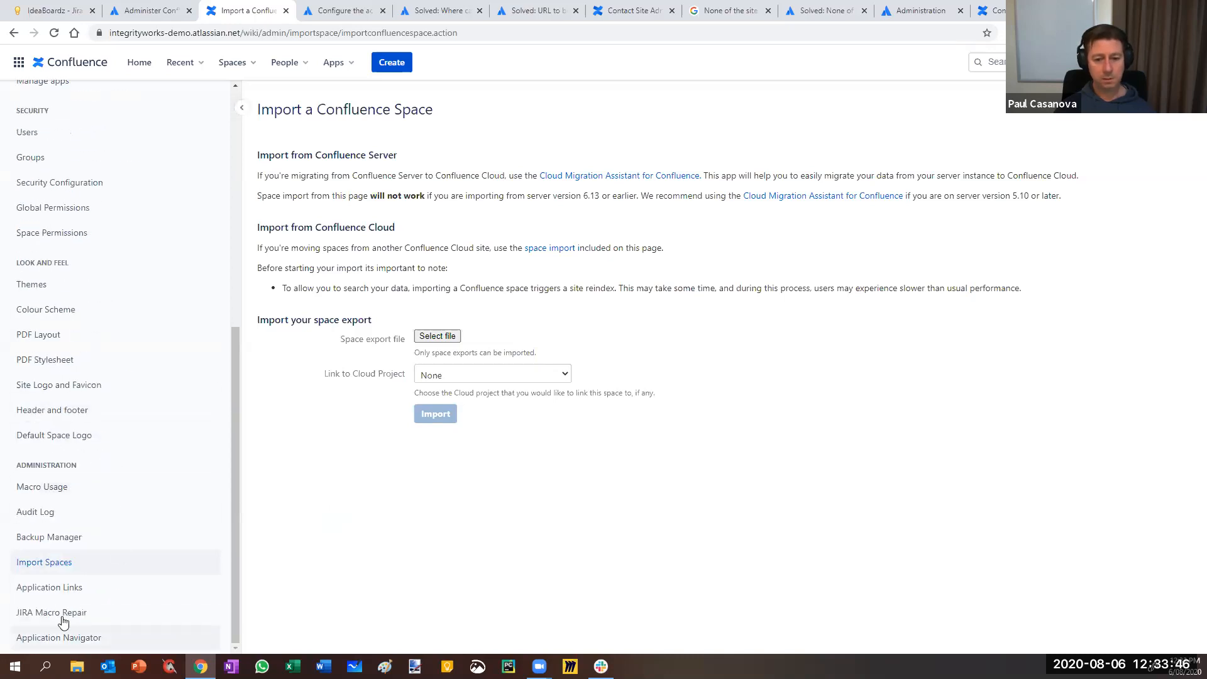
left_click(55, 588)
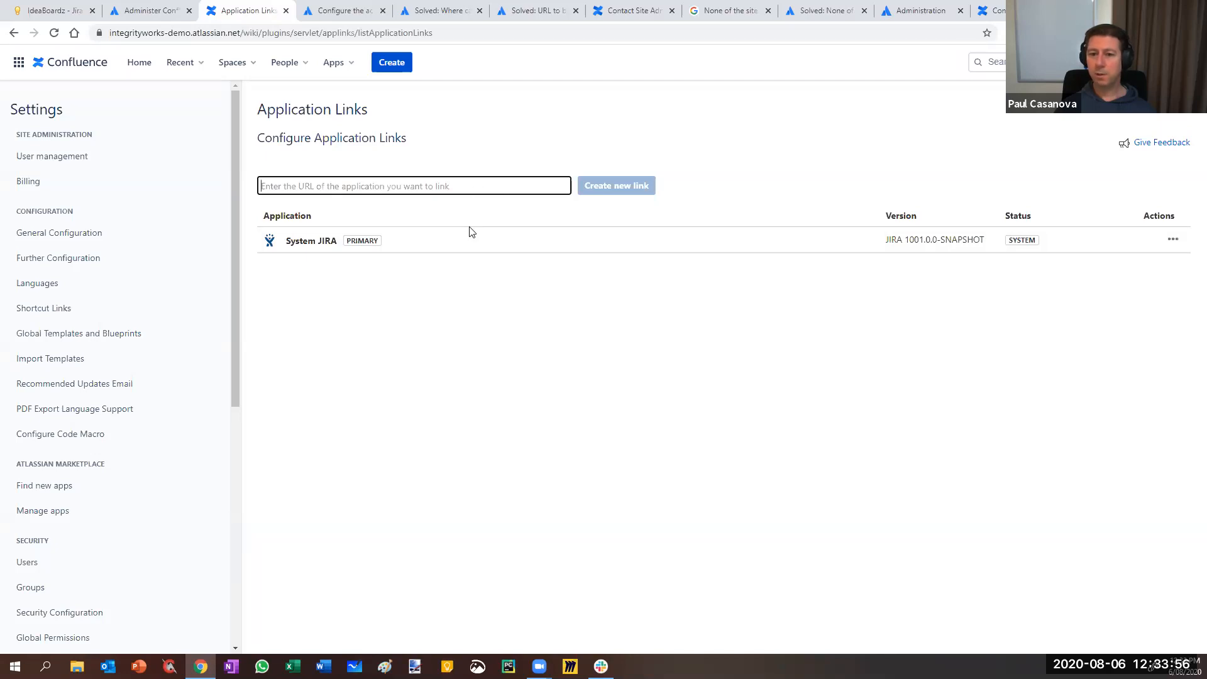
mouse_move(289, 242)
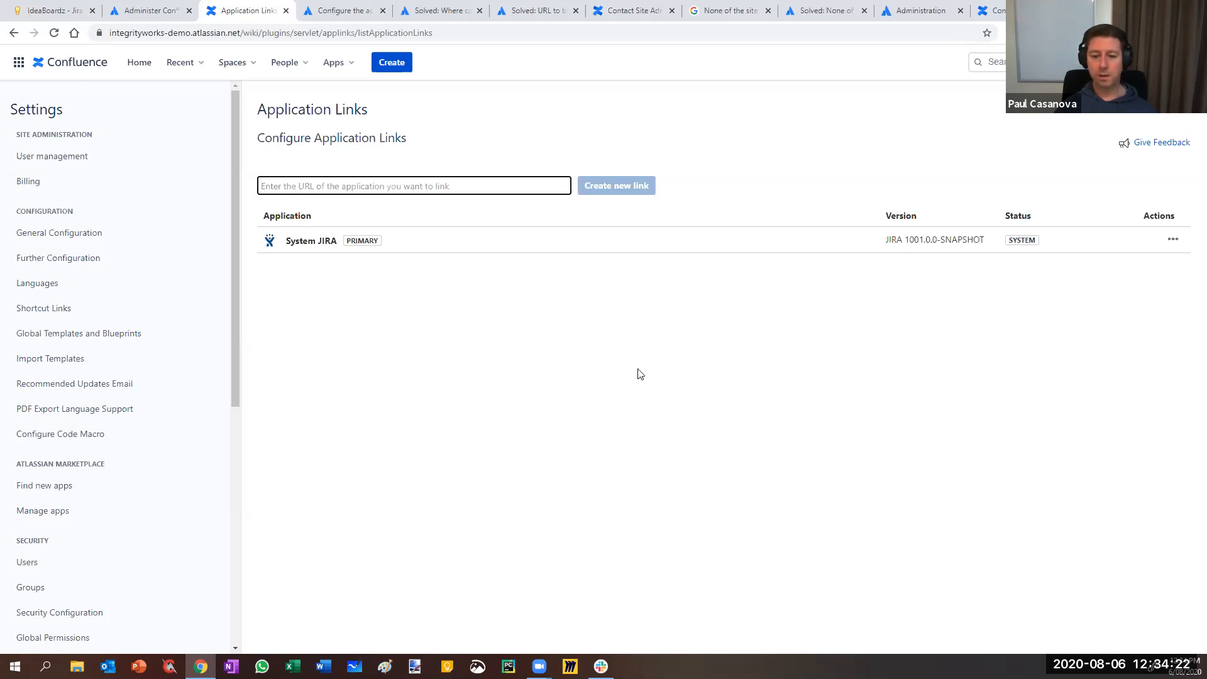
- View the JIRA Macro Repair page and open the Application Navigator page in the Administration settings
scroll(158, 456, "down", 7)
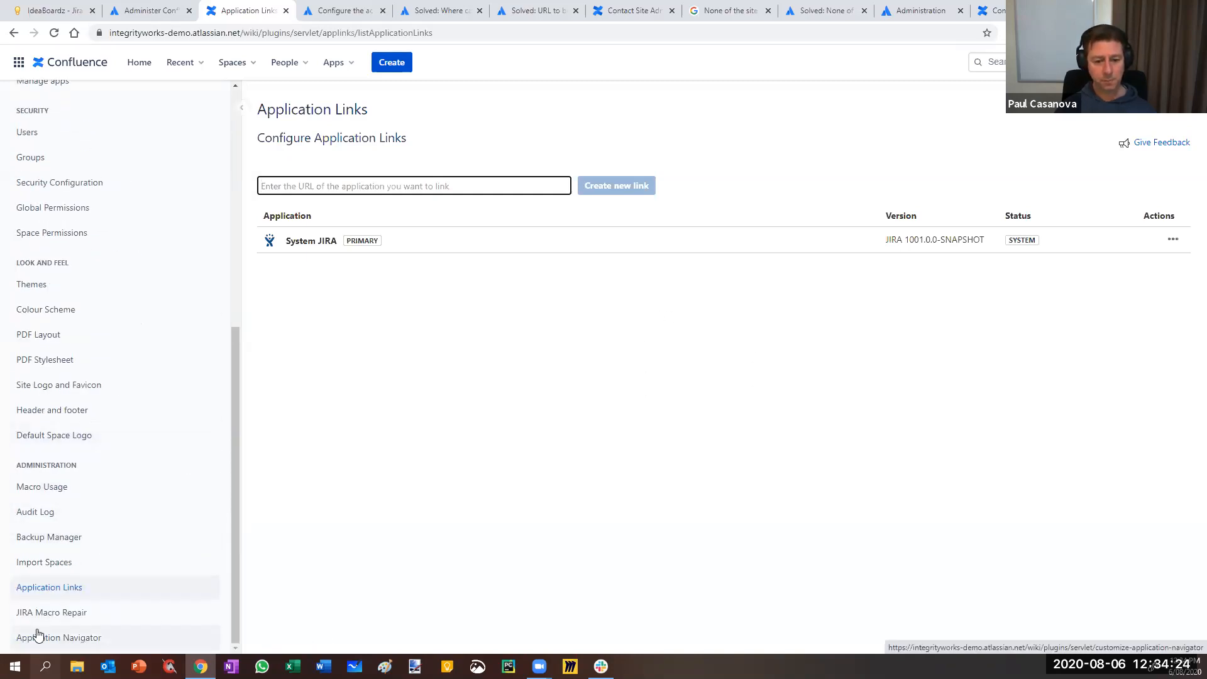
left_click(50, 616)
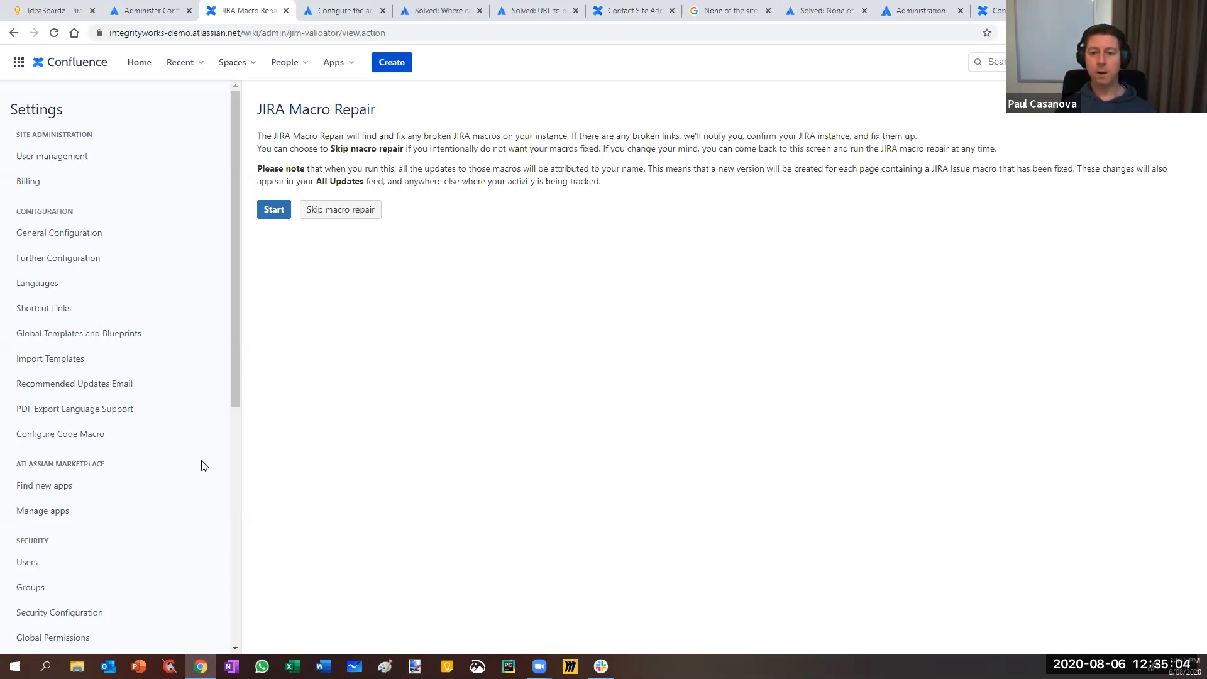
left_click_drag(232, 196, 248, 484)
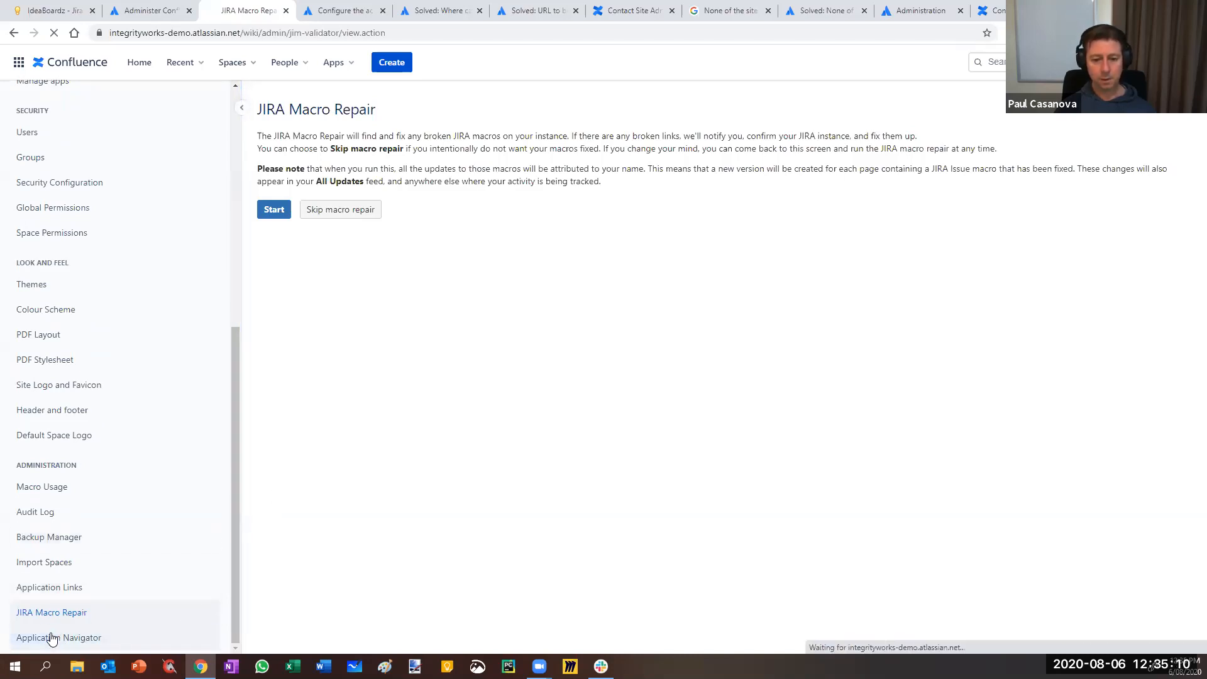
left_click(85, 638)
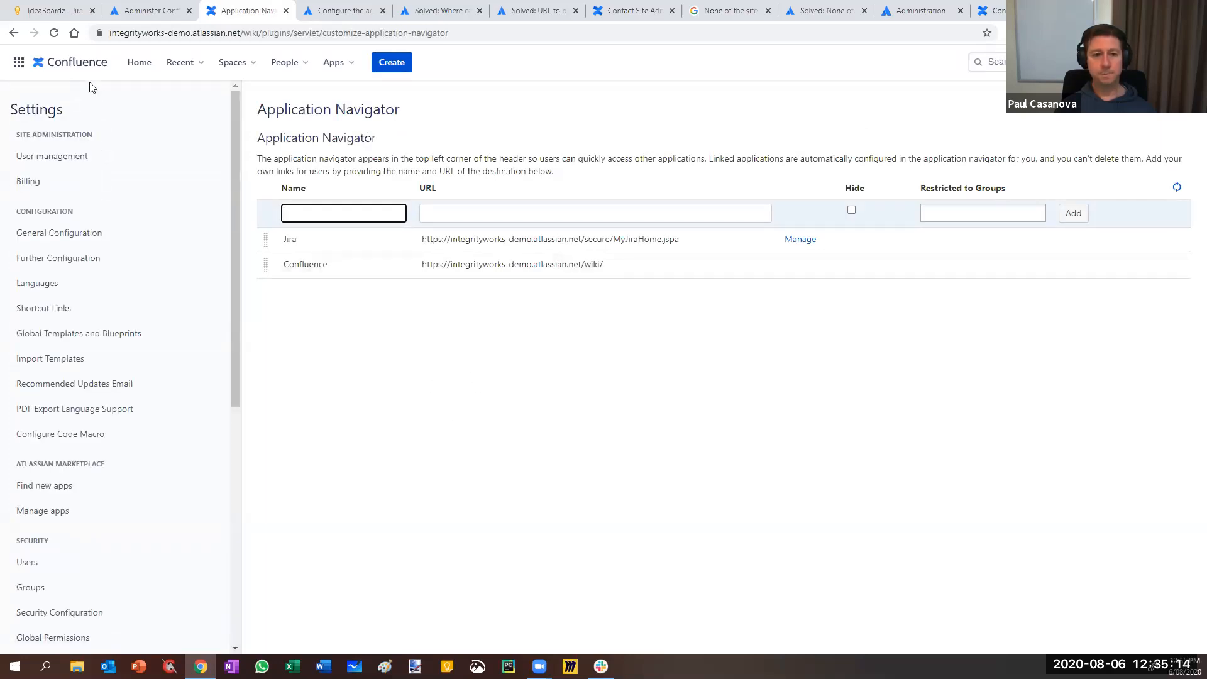
left_click(18, 65)
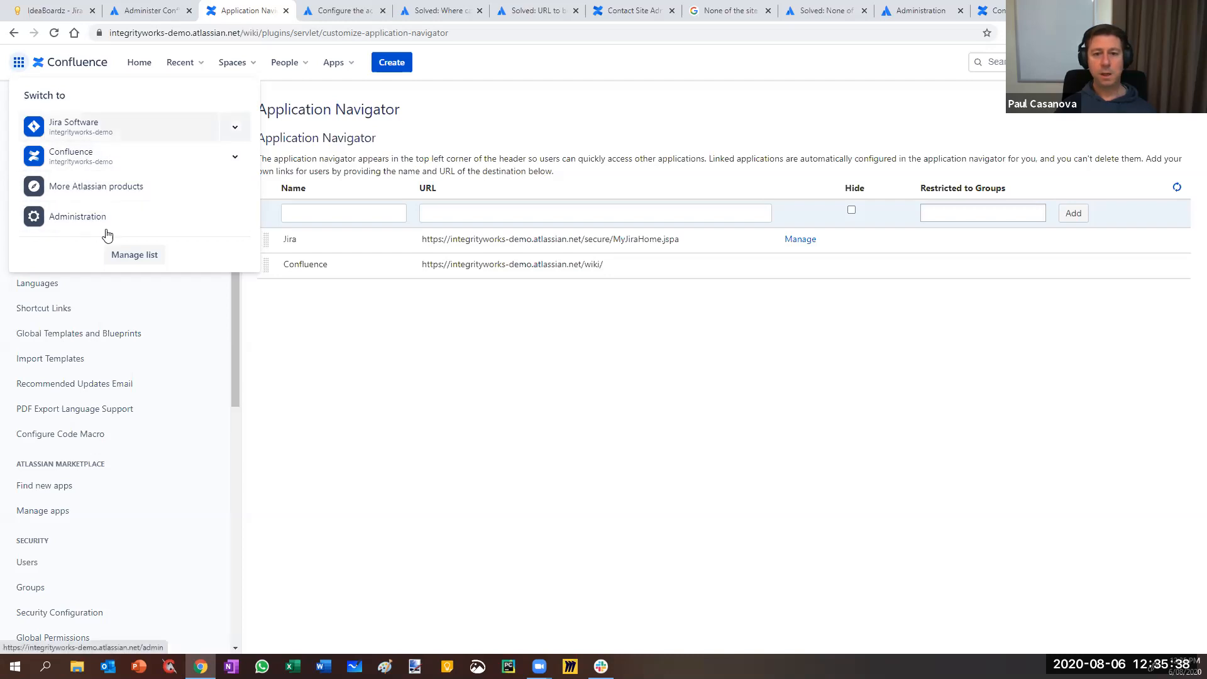
left_click(367, 215)
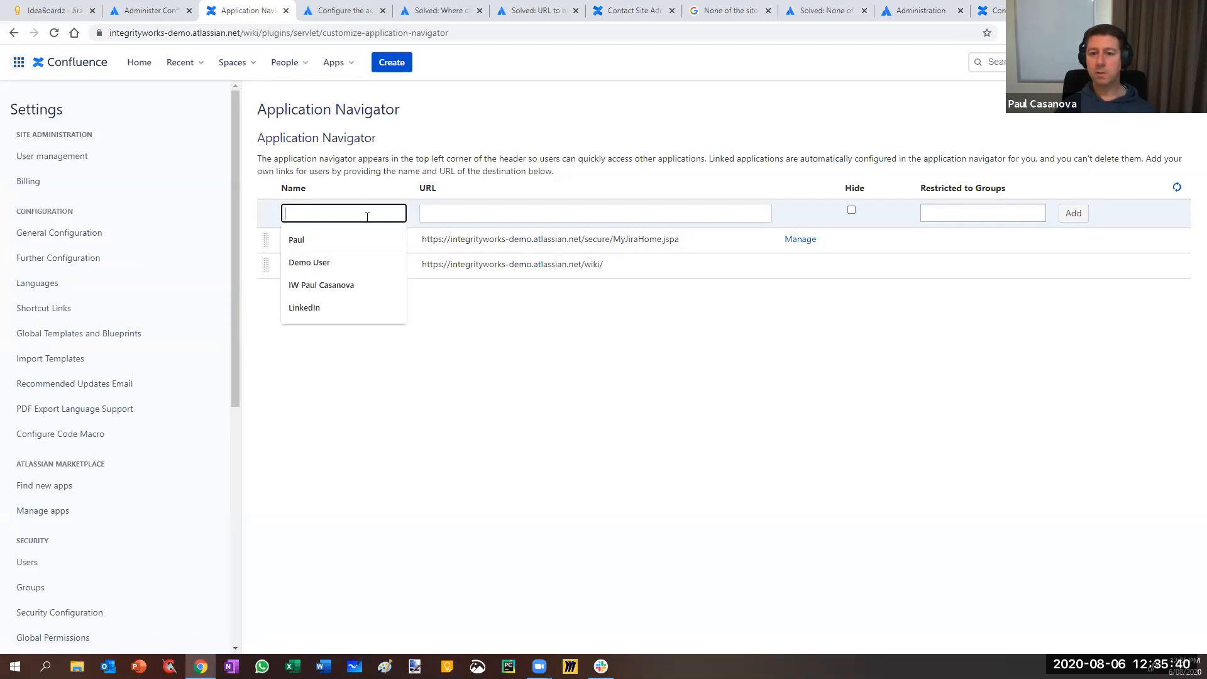
left_click(301, 309)
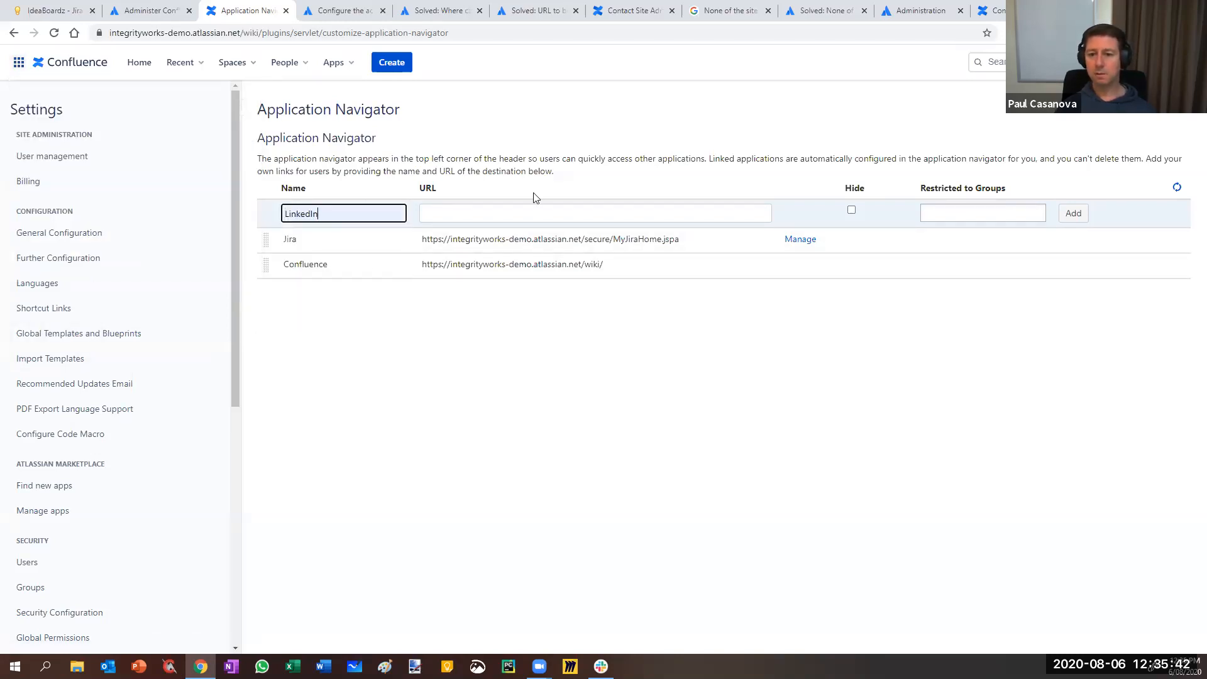
left_click(511, 211)
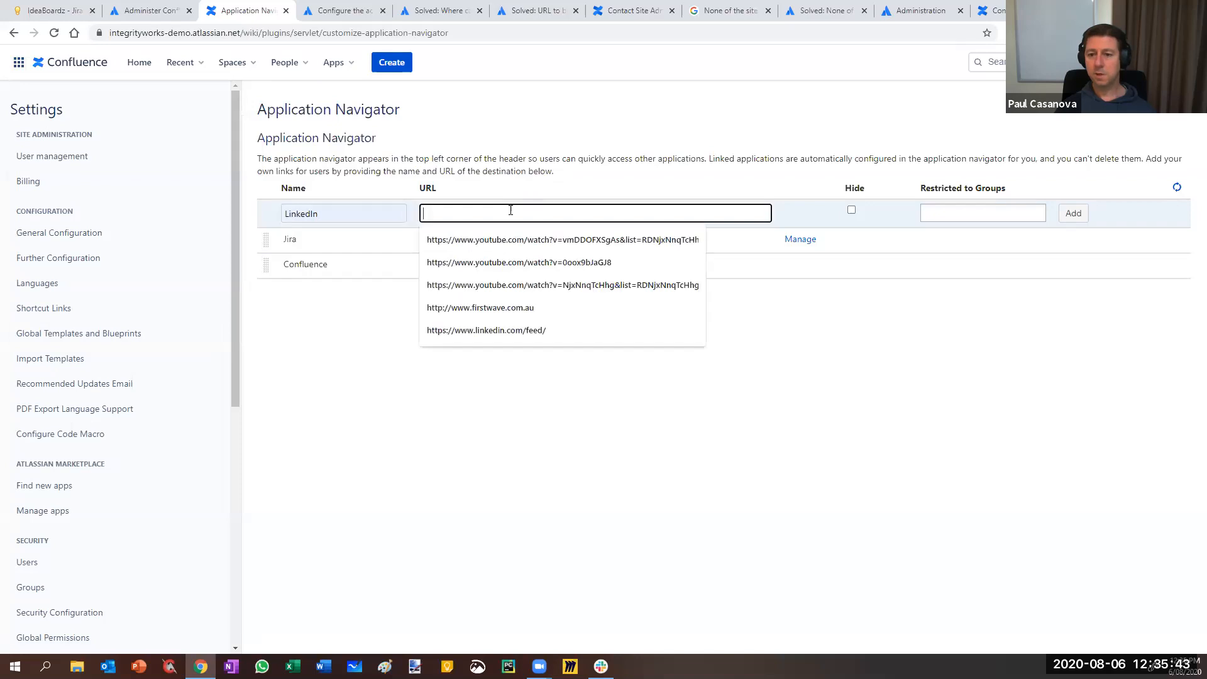
left_click(492, 333)
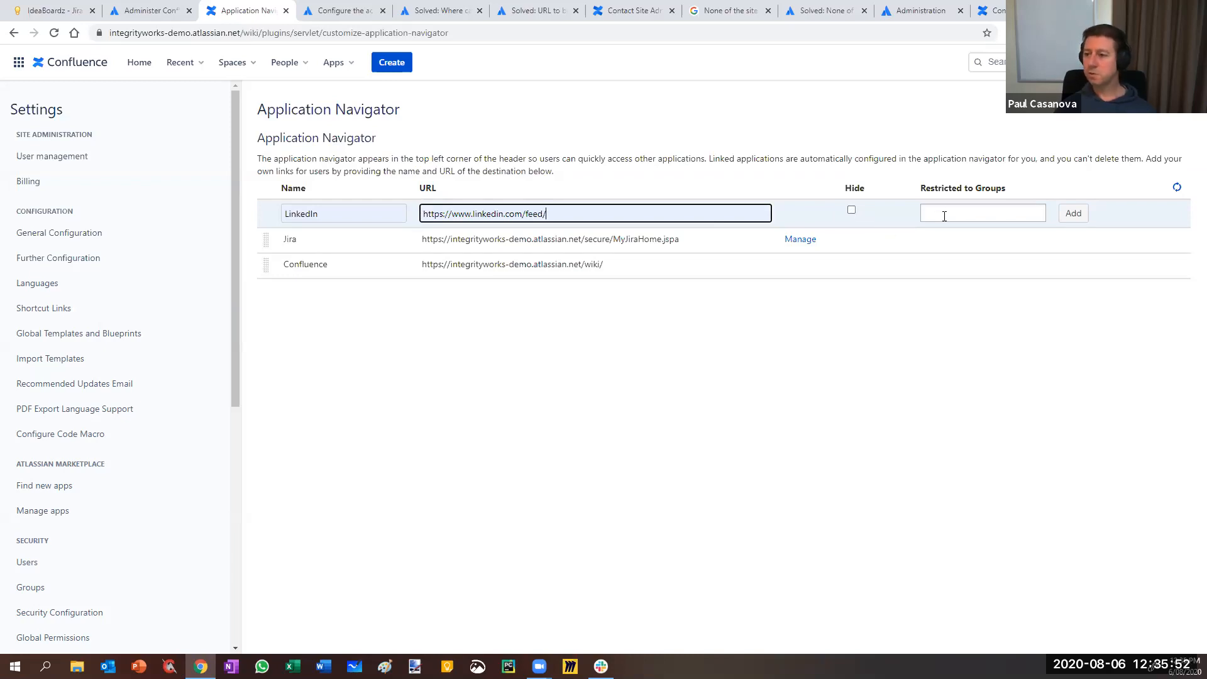
left_click(1072, 215)
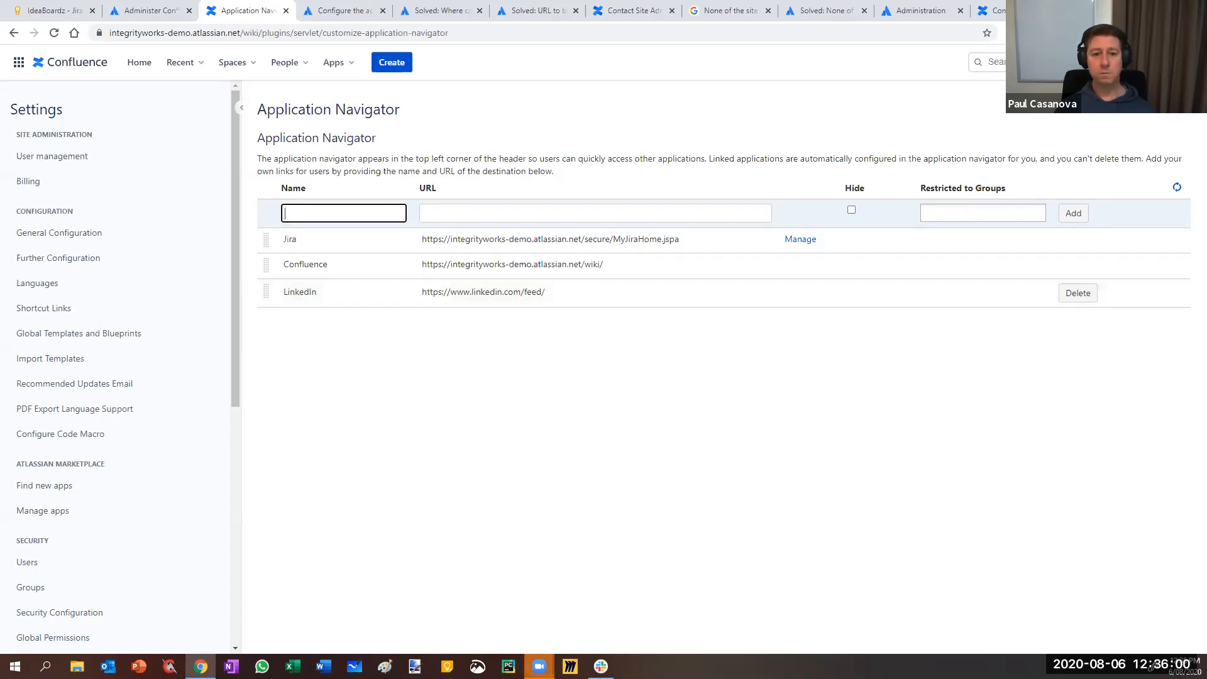
- Check the app switcher for the added LinkedIn link, close it, and look through the settings list
left_click(19, 65)
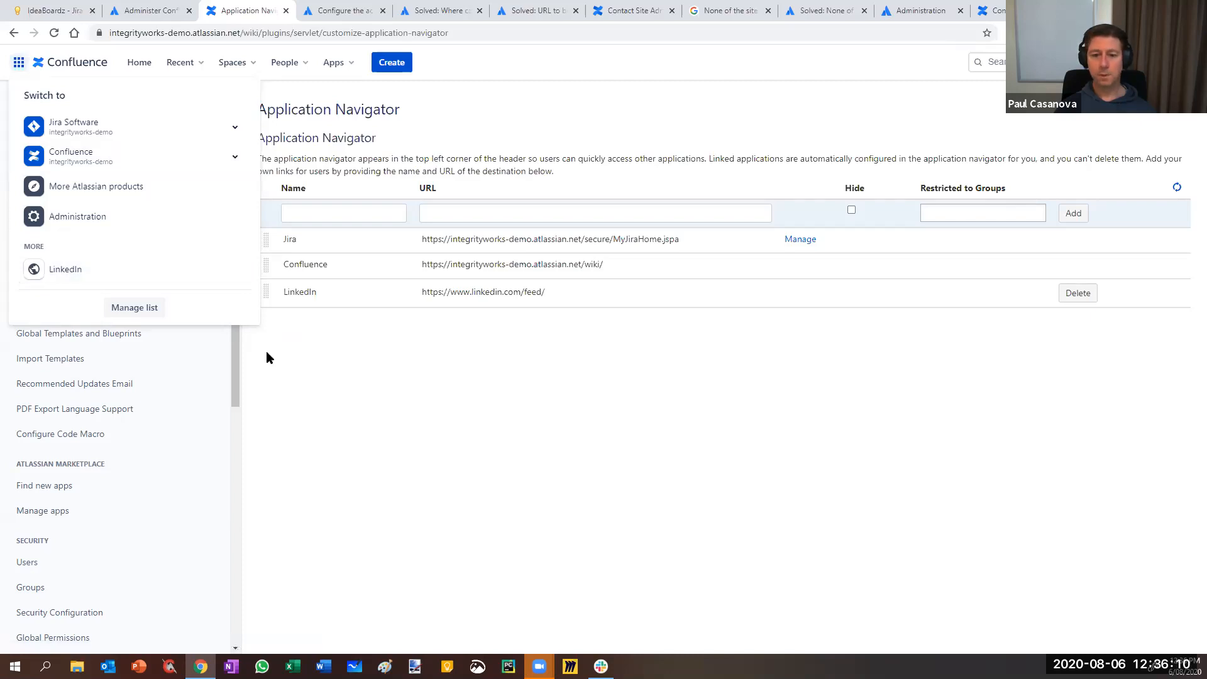
left_click(420, 101)
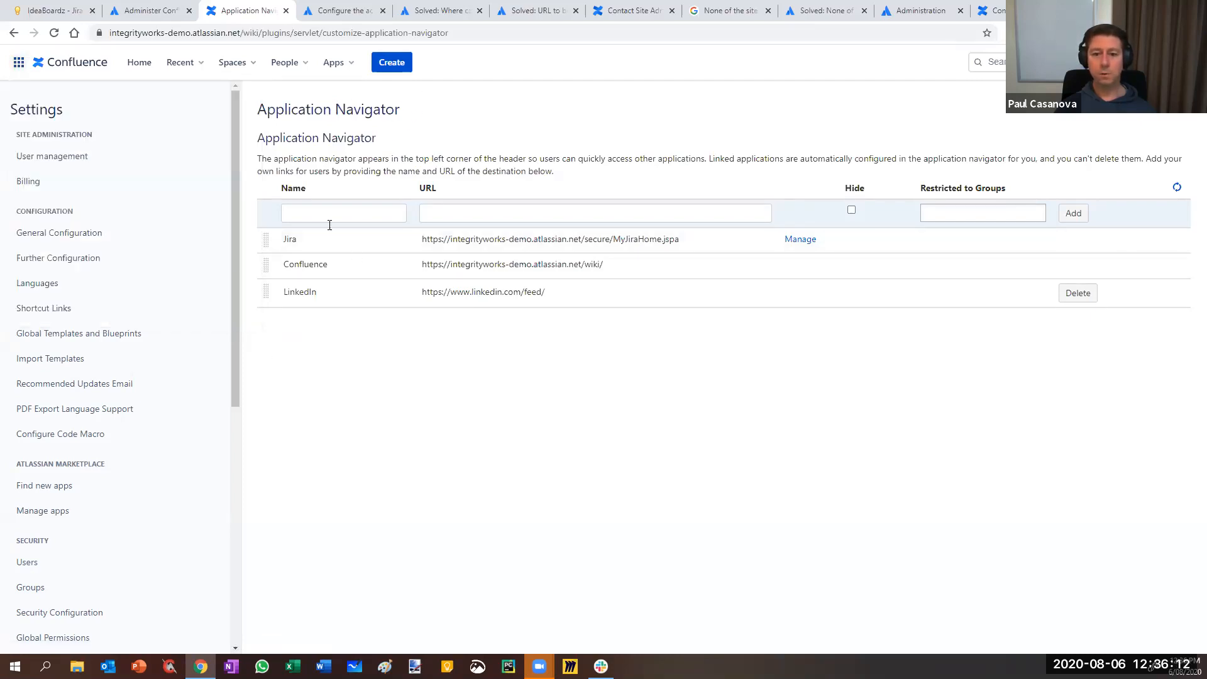
left_click_drag(233, 293, 249, 572)
scroll(213, 353, "up", 7)
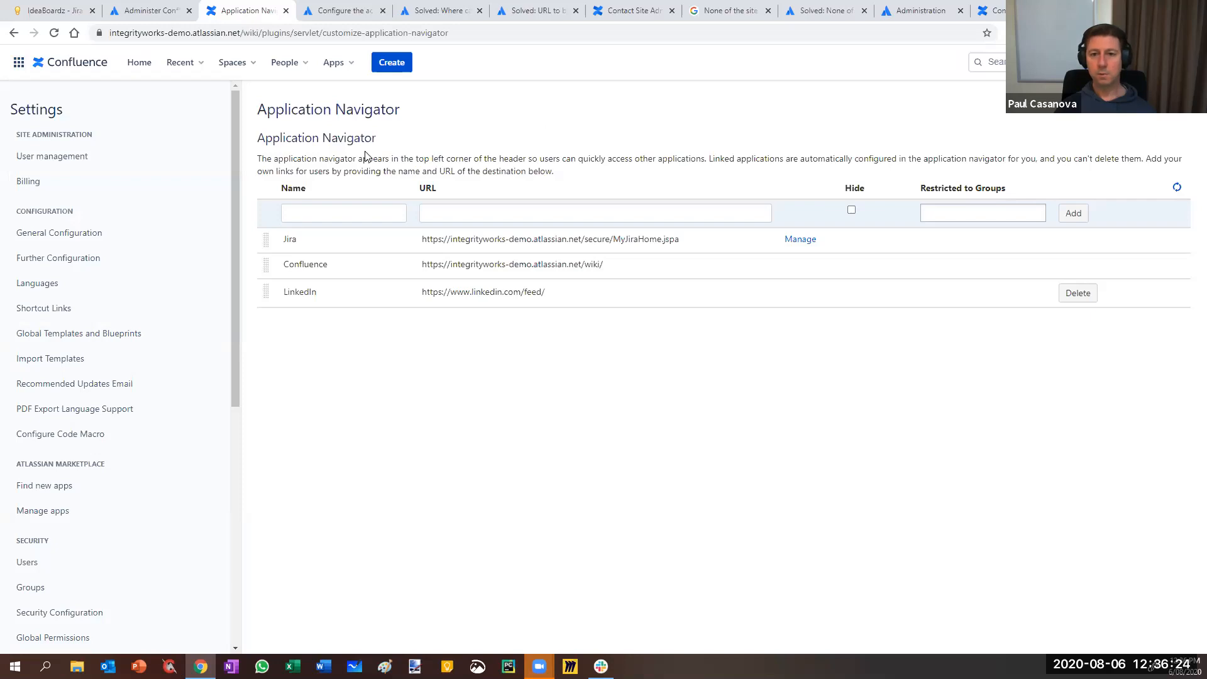
- Open General Configuration, highlight the Contact Administrators Message label, and glance at the related support article before returning
left_click(43, 240)
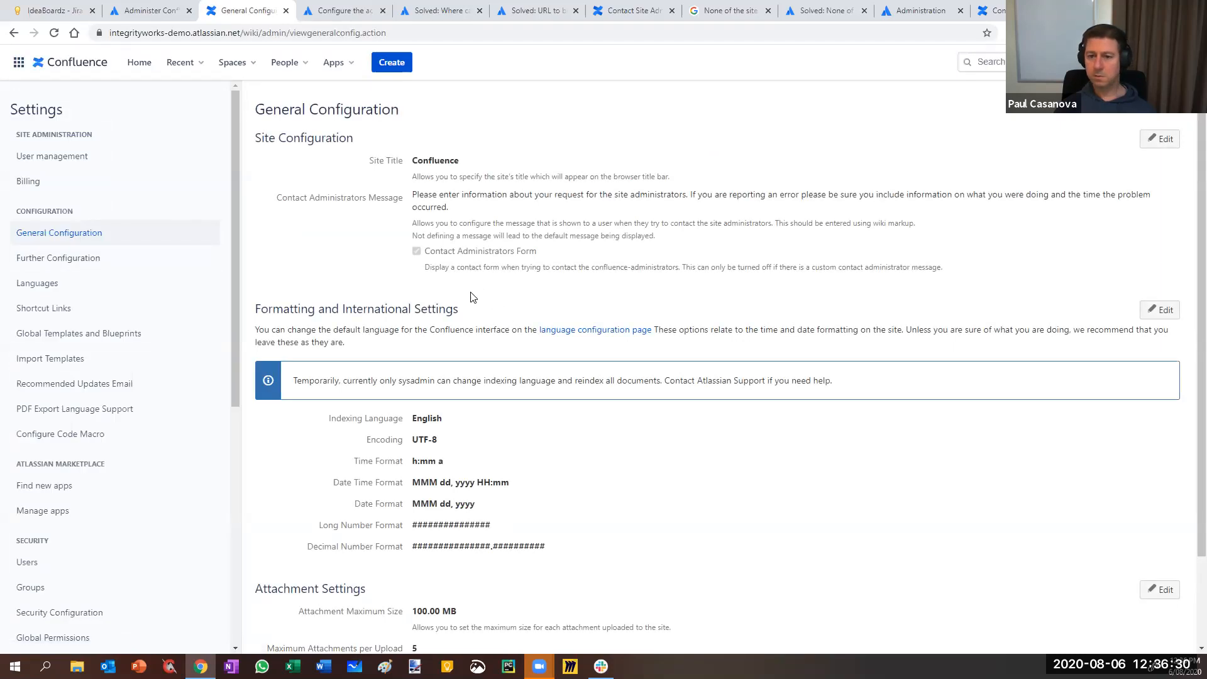
left_click_drag(277, 201, 403, 211)
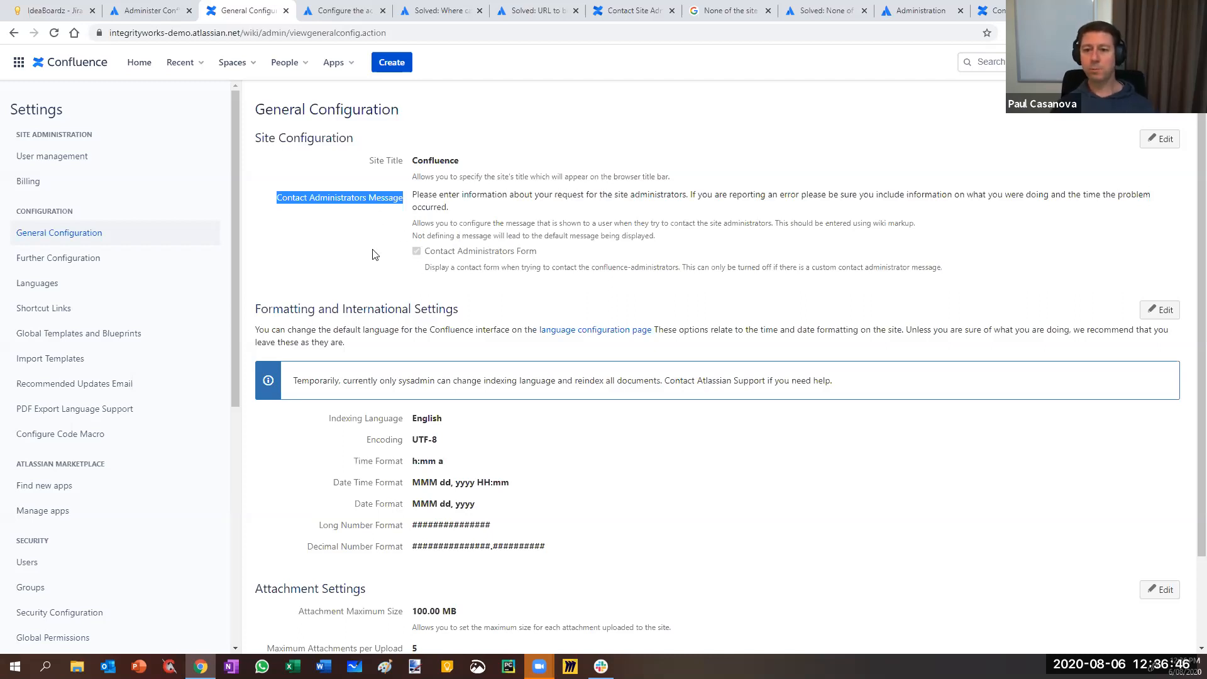
left_click(338, 12)
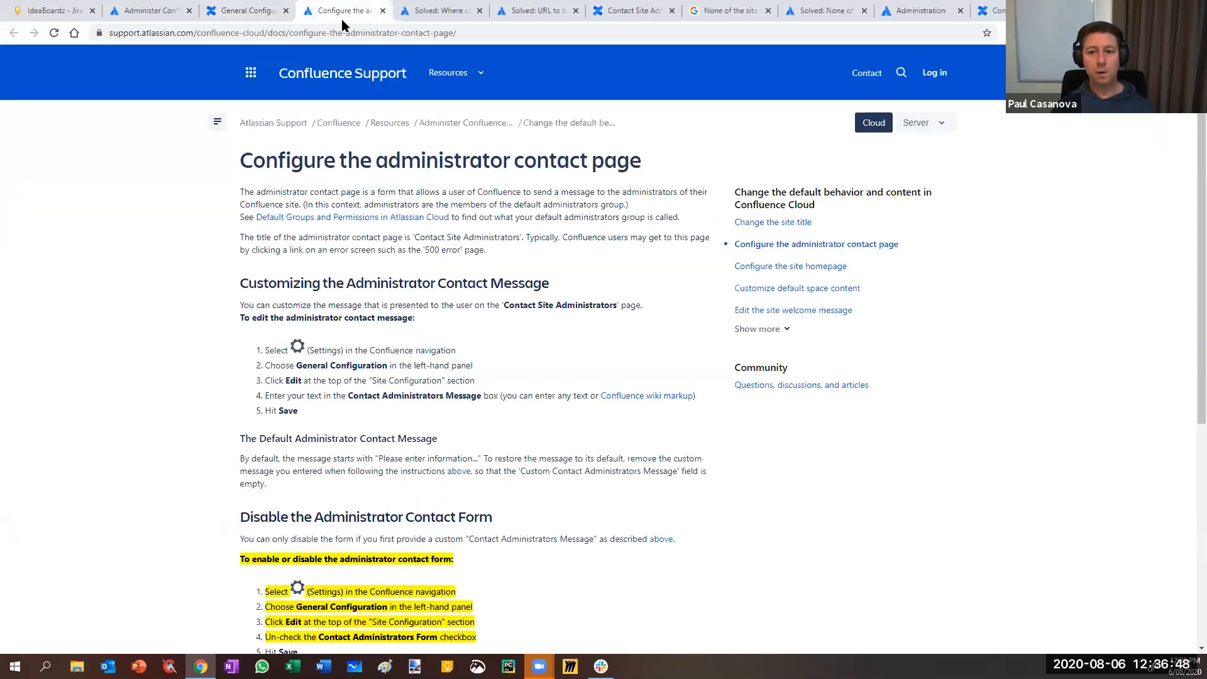
left_click(246, 13)
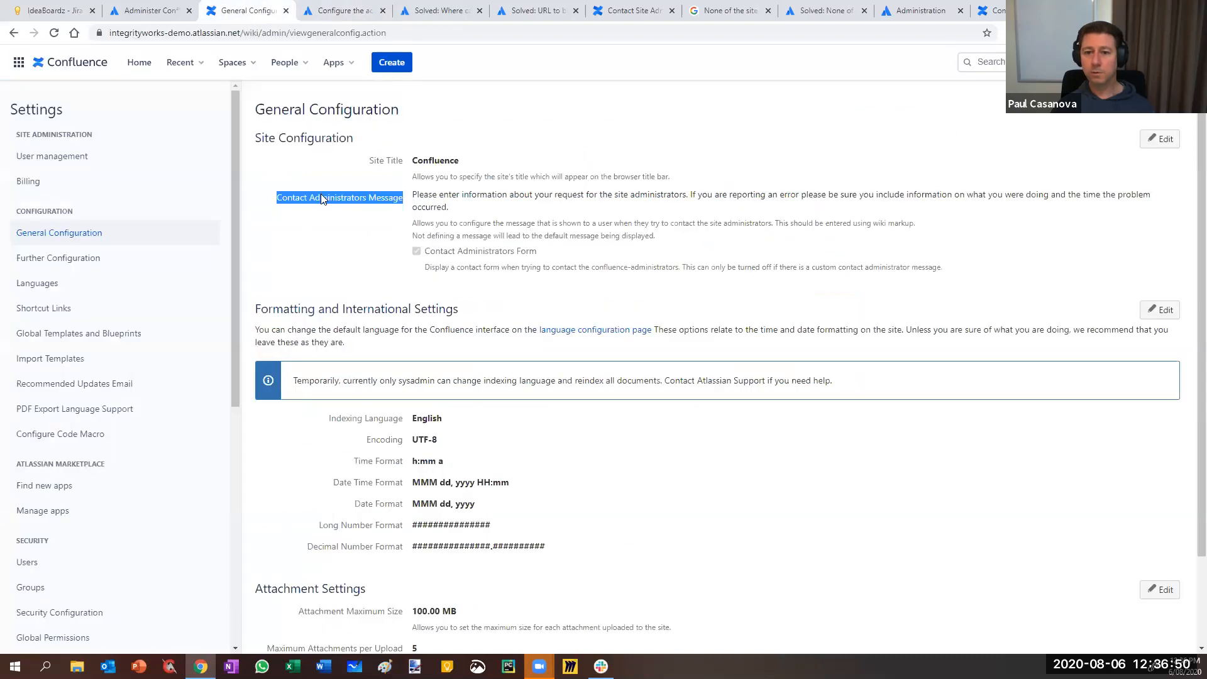
- Highlight the opening of the Configure the administrator contact page article and compare it with the General Configuration settings
left_click(356, 13)
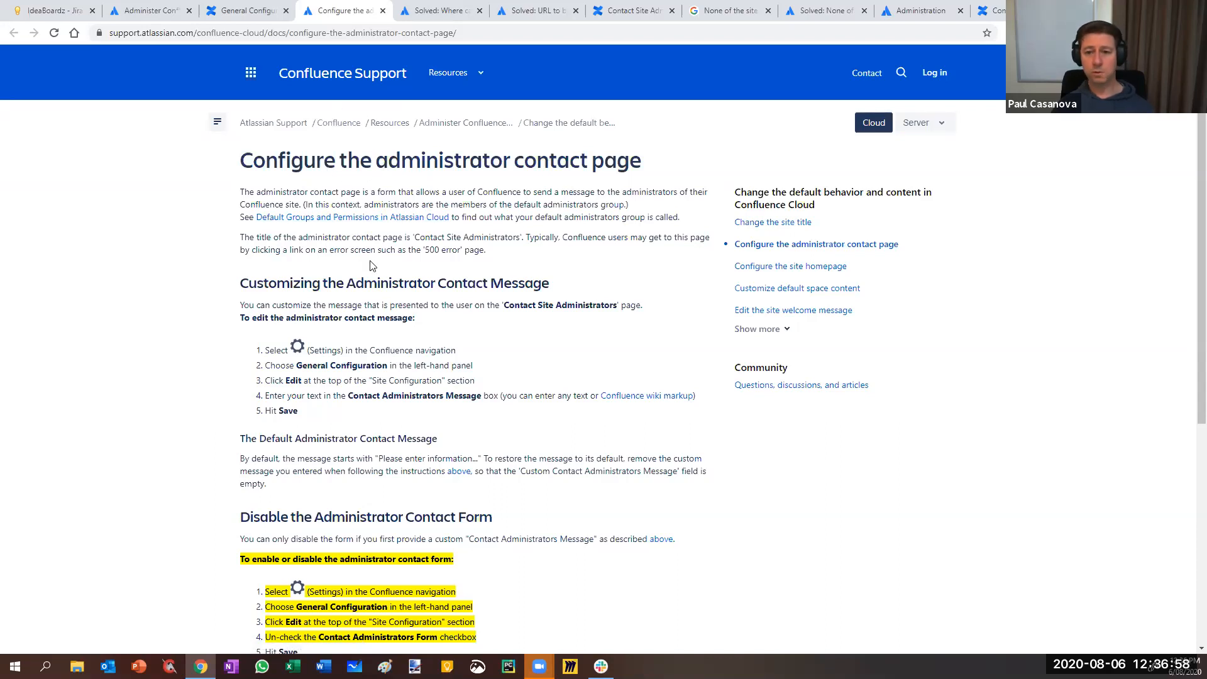
left_click(246, 163)
left_click_drag(247, 162, 543, 191)
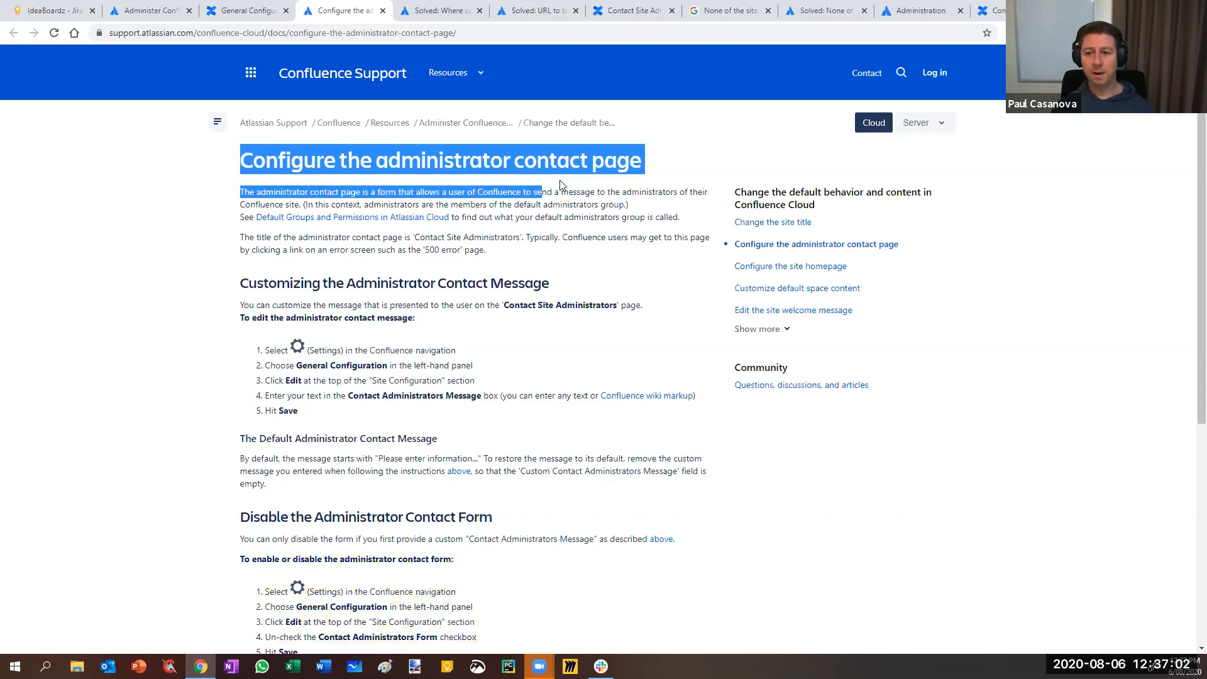
left_click(249, 10)
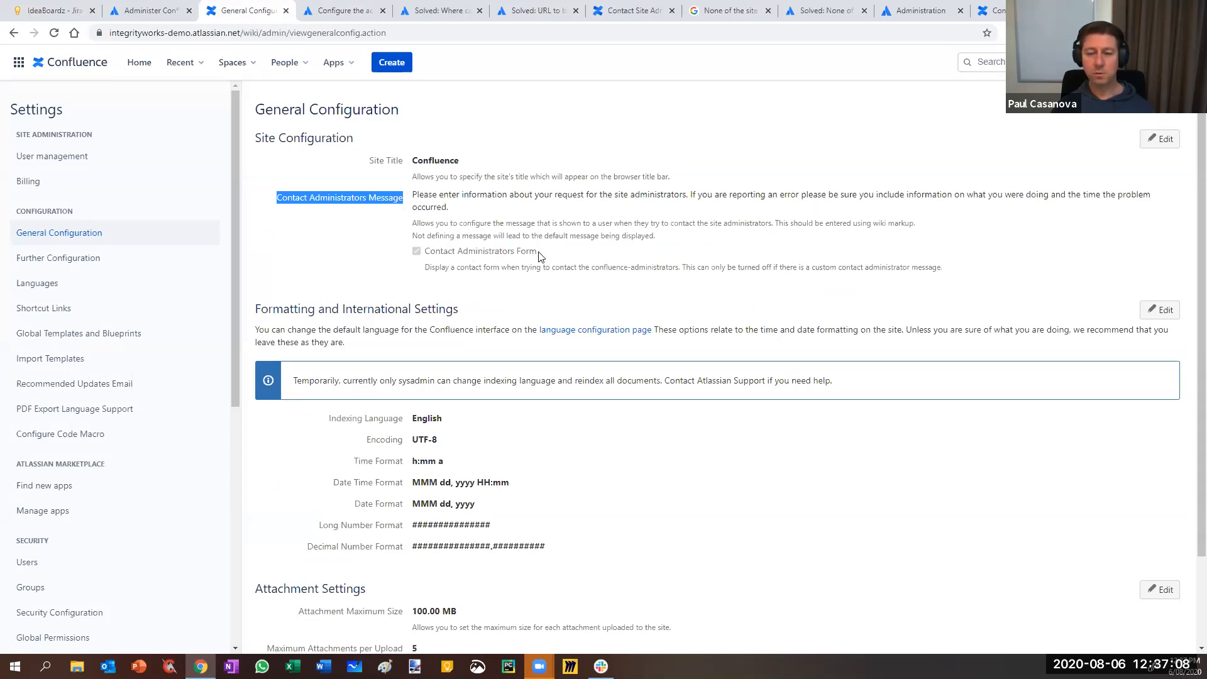
left_click(337, 16)
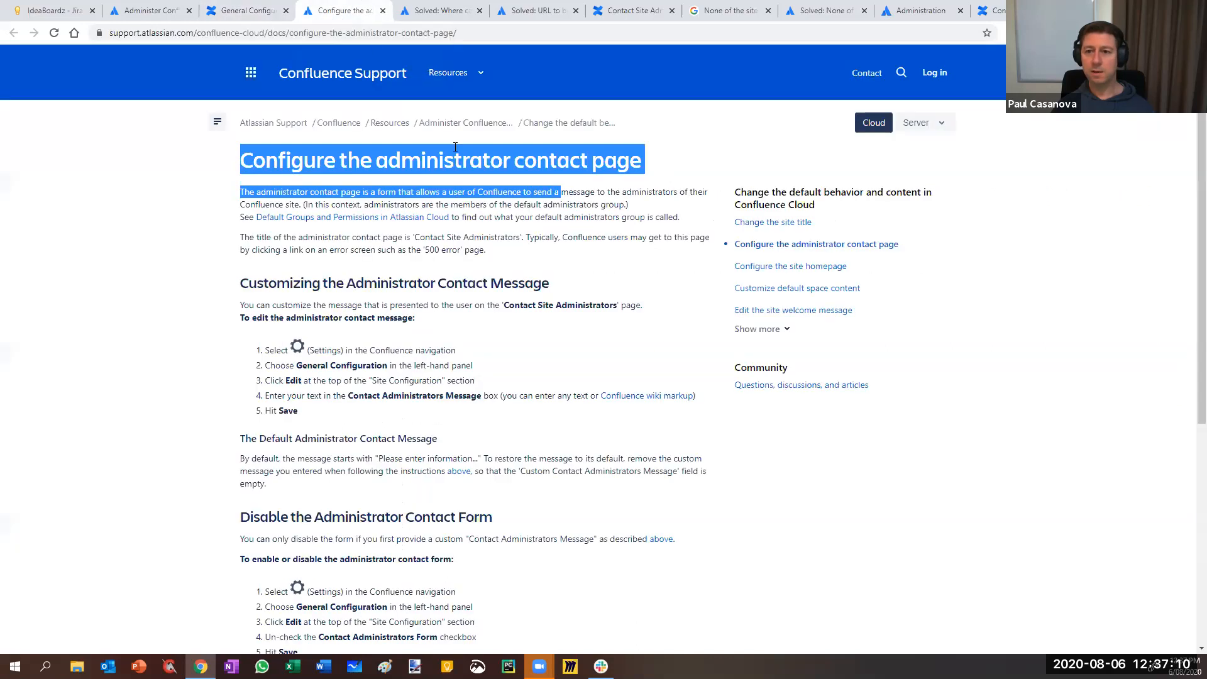
- Review the two Atlassian Community answers on finding the Contact Administrators form, highlighting the contactadministrators.action address in the first
left_click(434, 13)
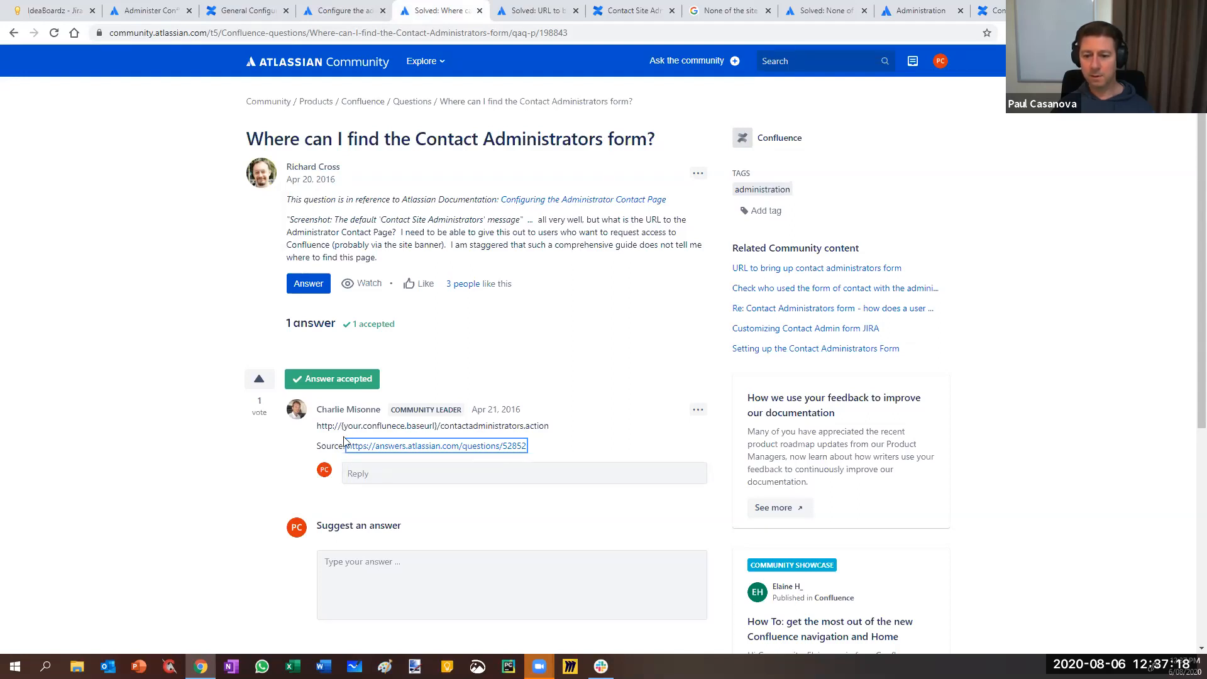
left_click_drag(316, 426, 550, 430)
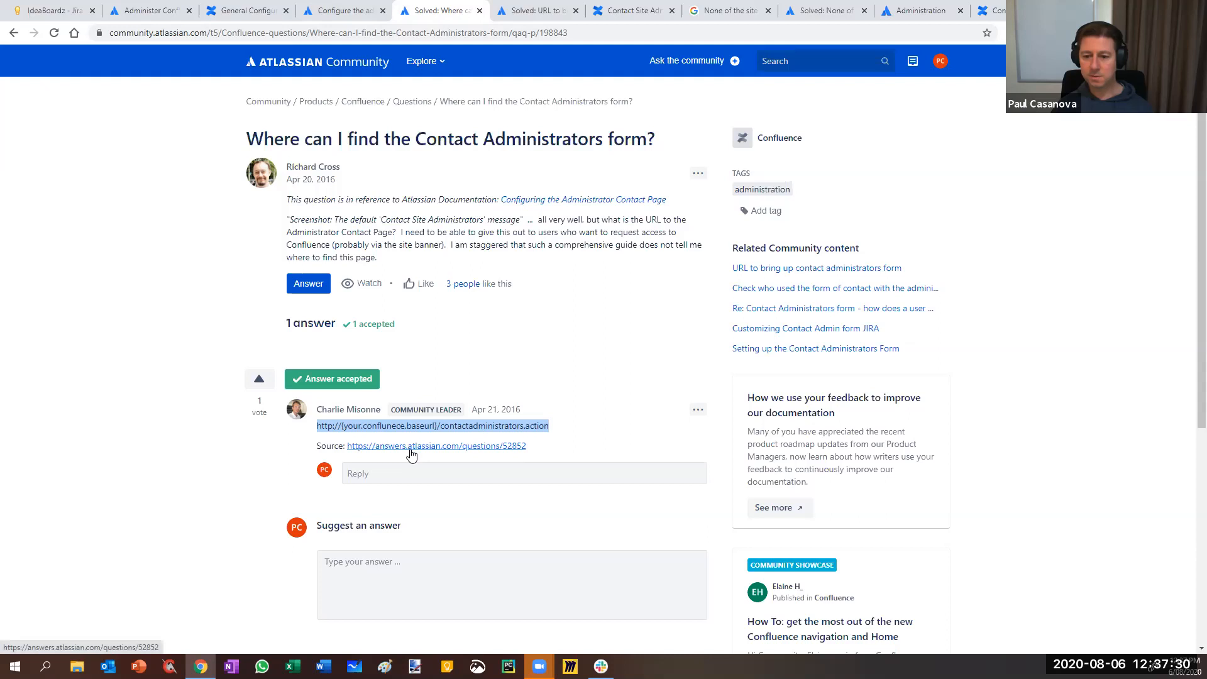
left_click(527, 11)
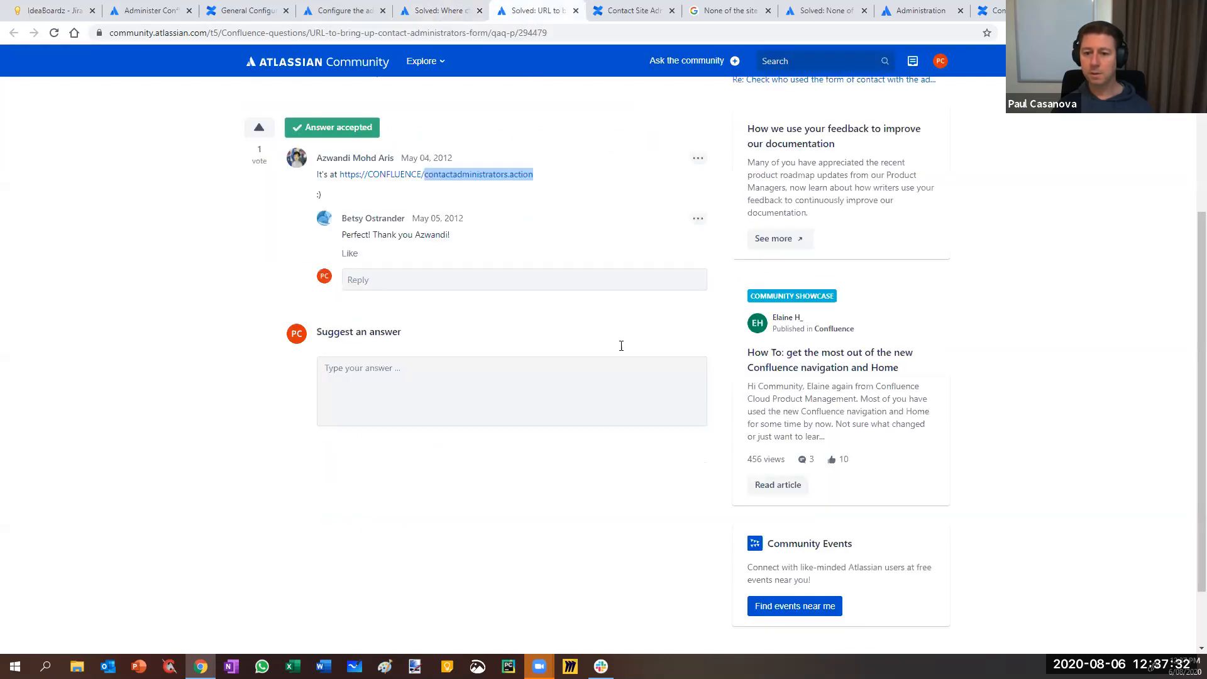
left_click(239, 215)
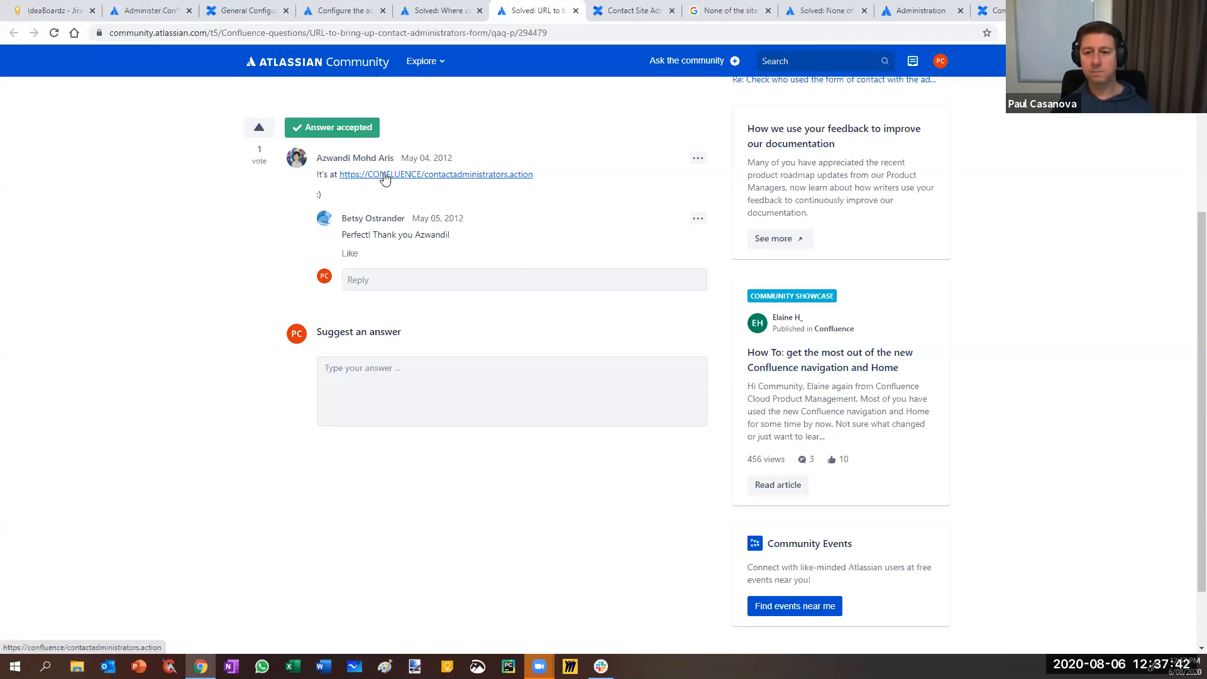
- View the site's Contact Site Administrators page, highlight the message under its heading, and clear the highlight
left_click(619, 11)
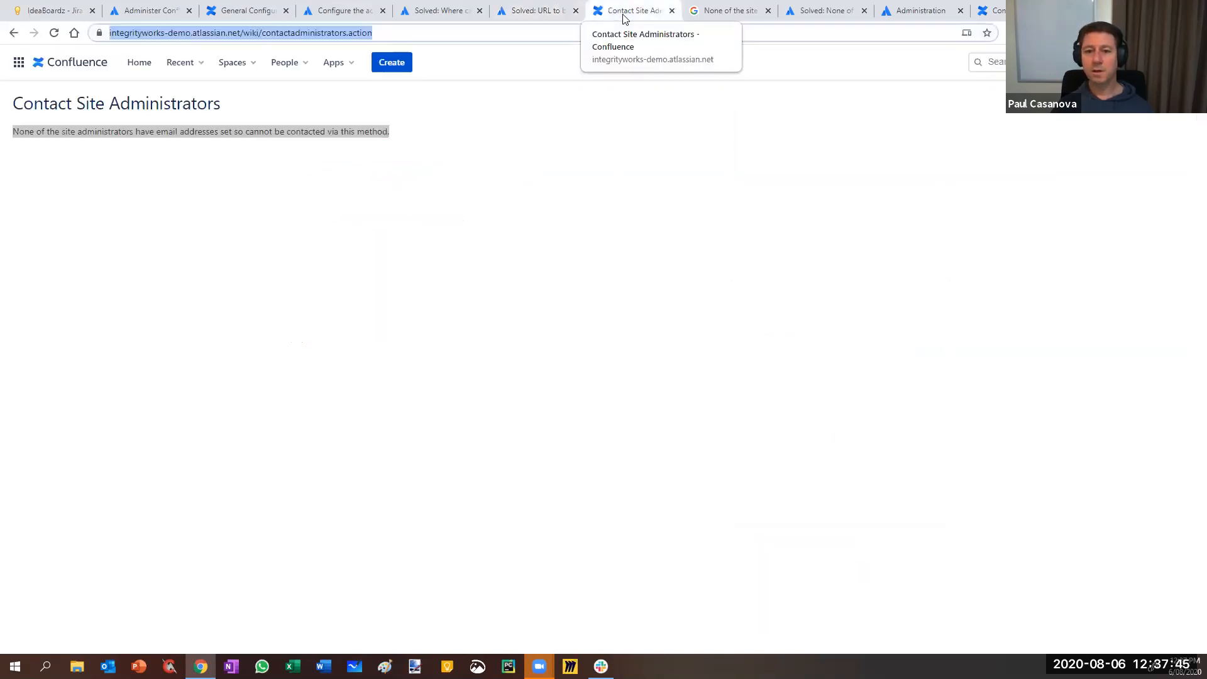
left_click(342, 161)
left_click(57, 150)
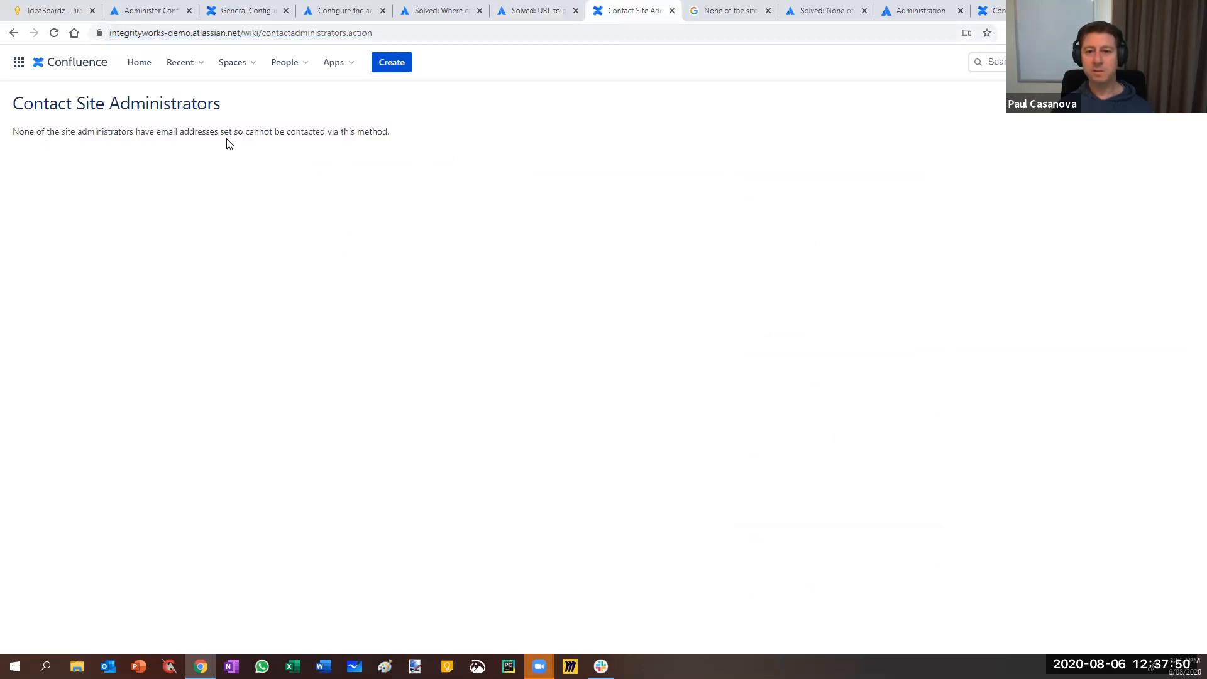
left_click_drag(387, 131, 11, 131)
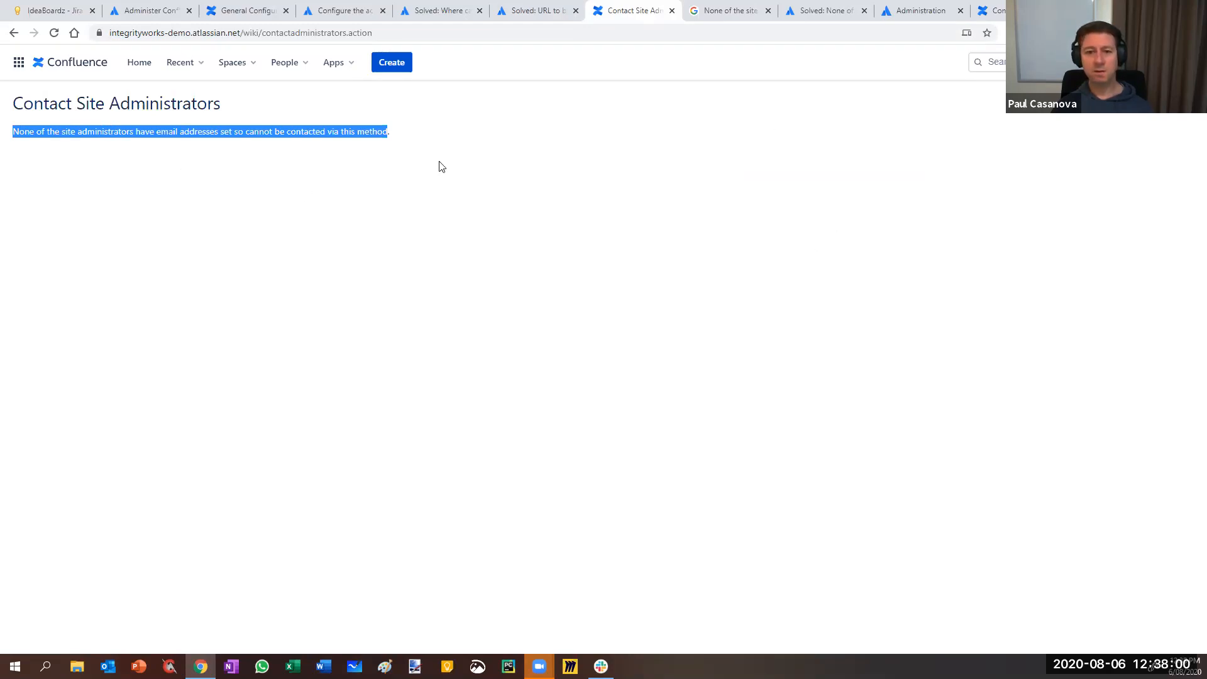
left_click(440, 135)
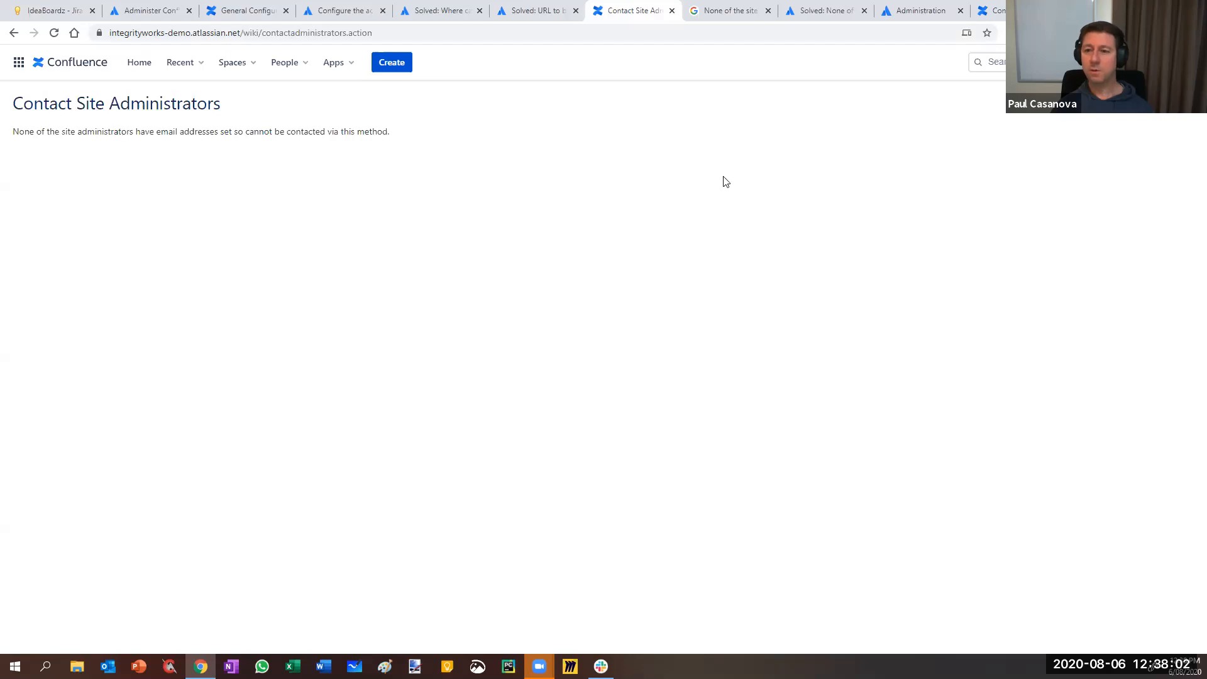
- Review the Google results for the missing administrator email addresses message and open the matching Atlassian Community answer
left_click(723, 13)
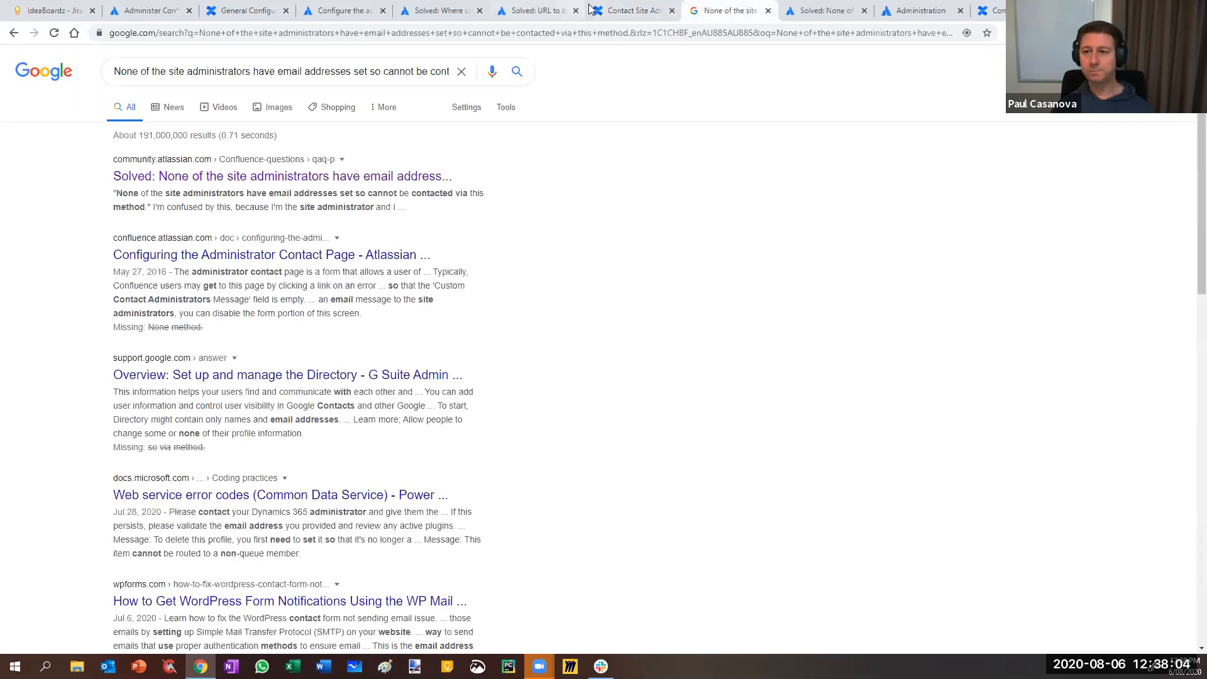
left_click(623, 11)
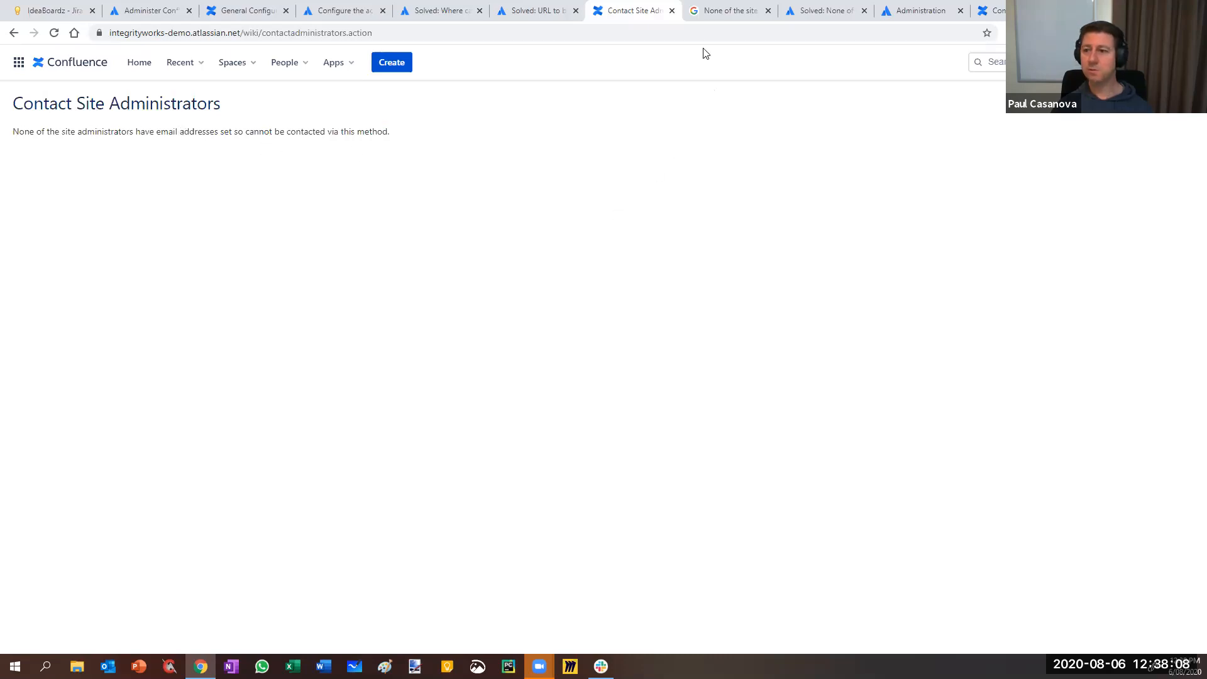
left_click(721, 11)
left_click_drag(391, 74, 482, 75)
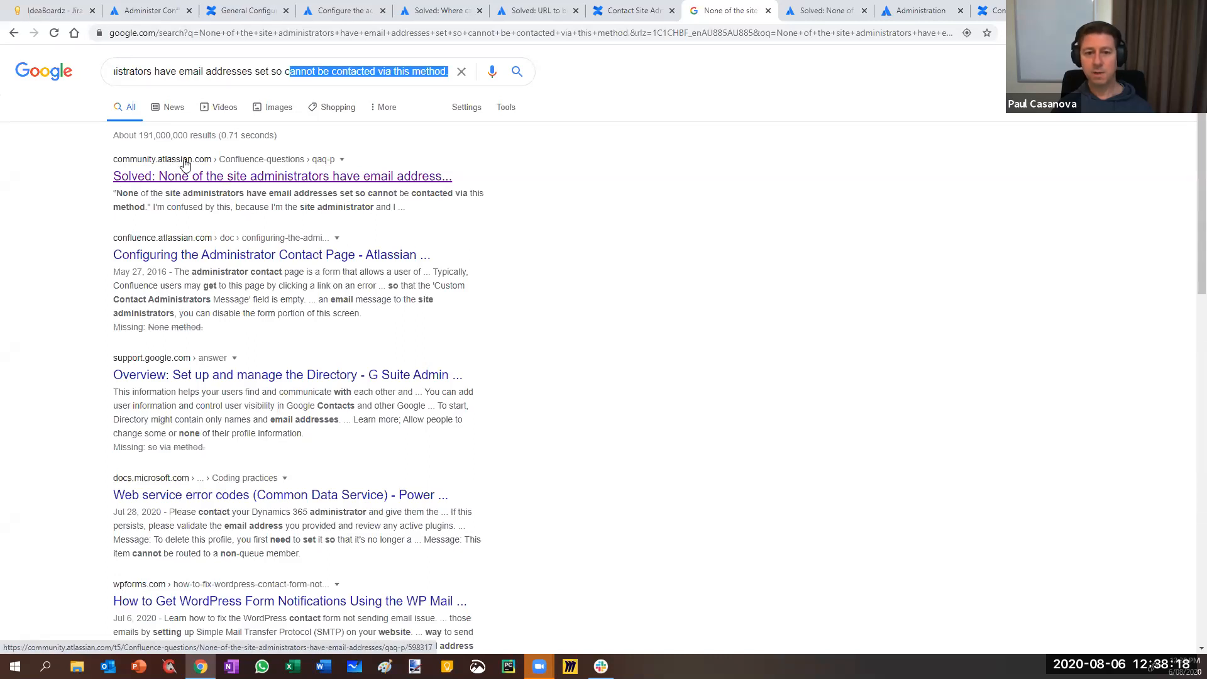
left_click(816, 14)
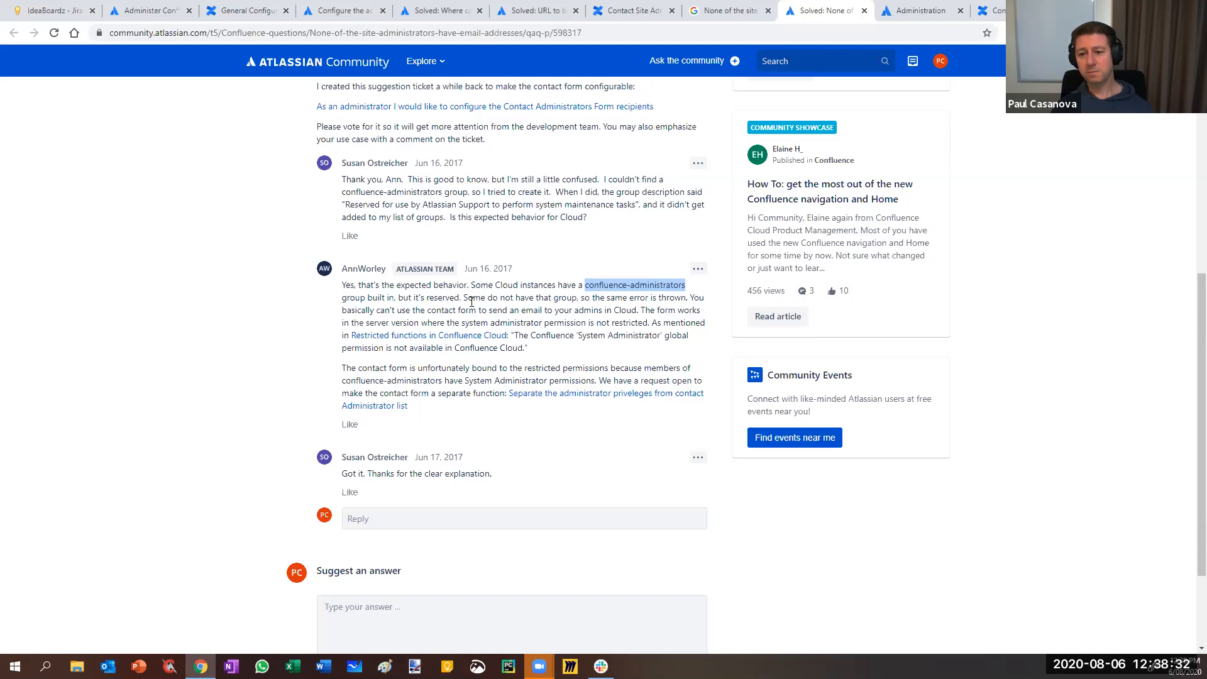
- Check the members of the confluence-administrators group and select the web address of the working Contact Site Administrators form
left_click(906, 15)
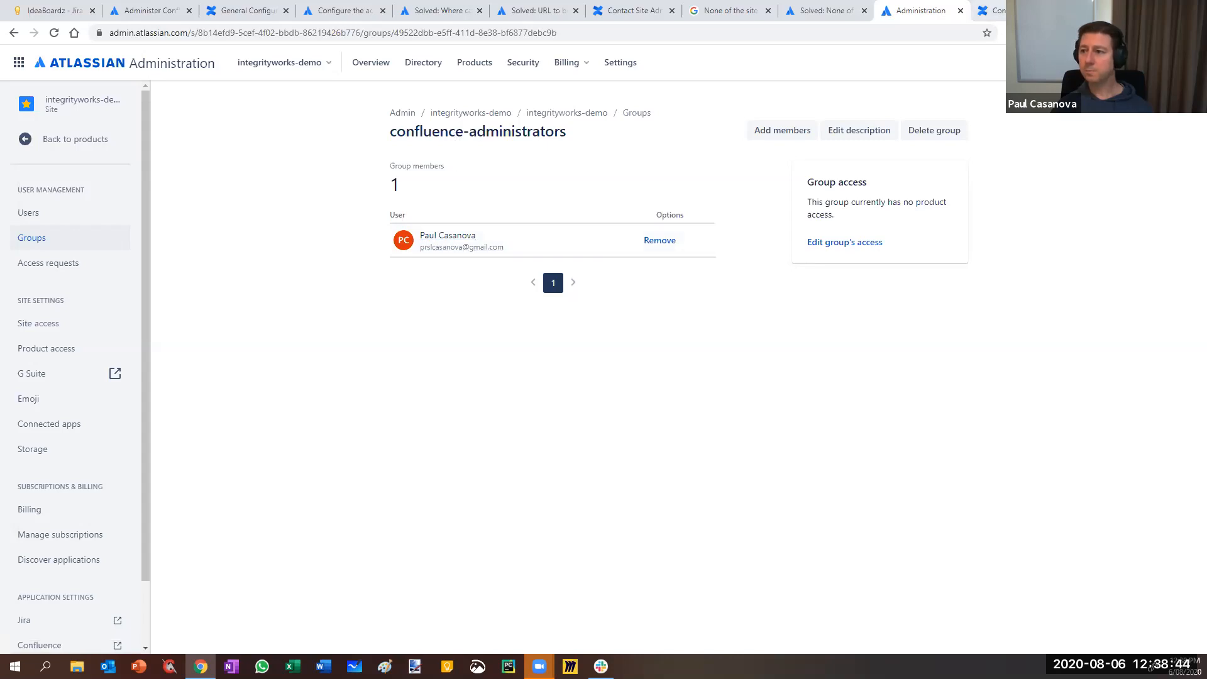
key("ctrl+Tab")
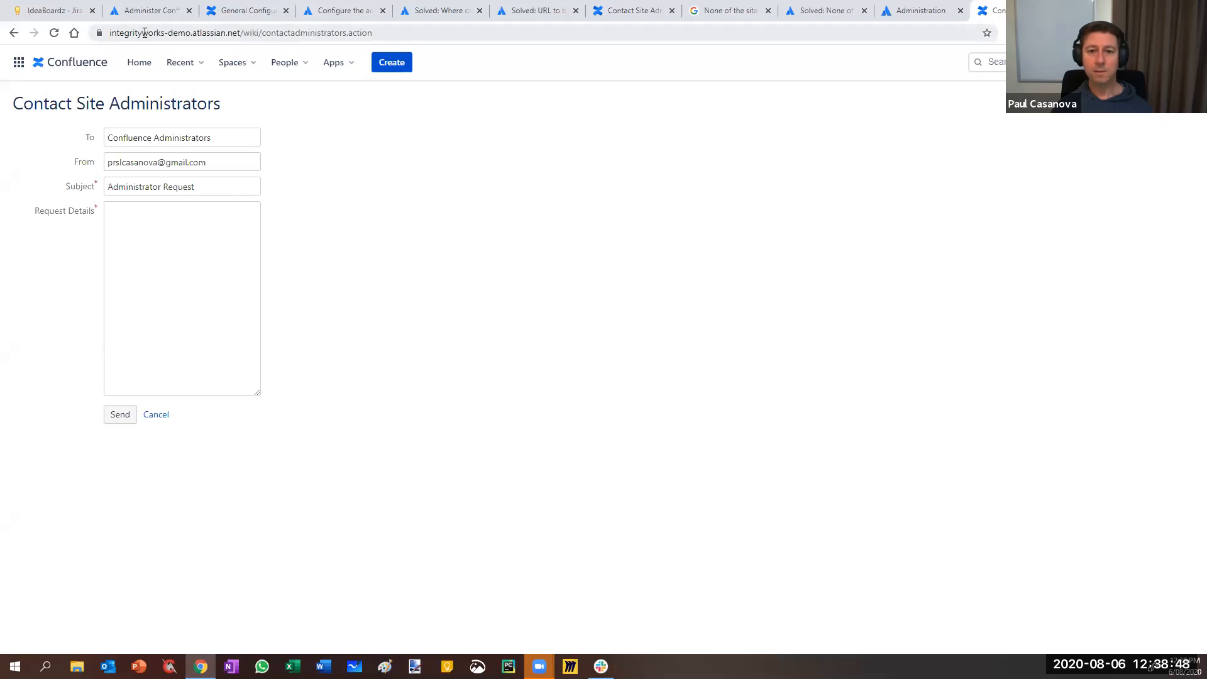
left_click(252, 33)
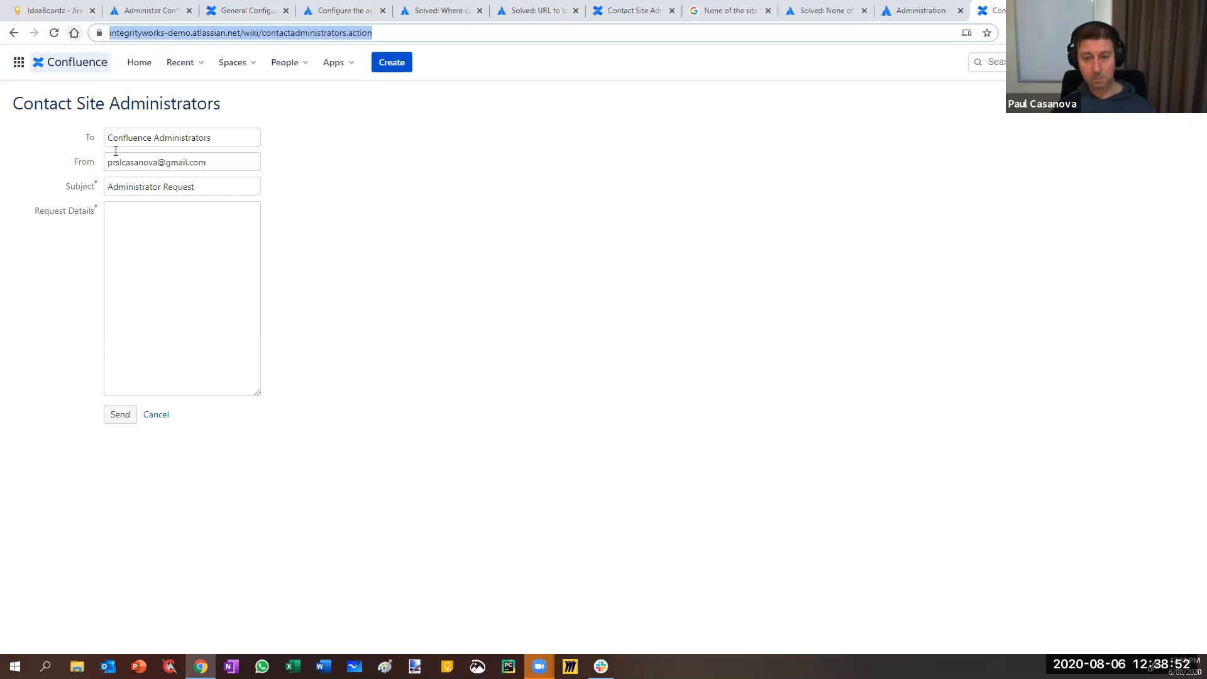
key("alt+Tab")
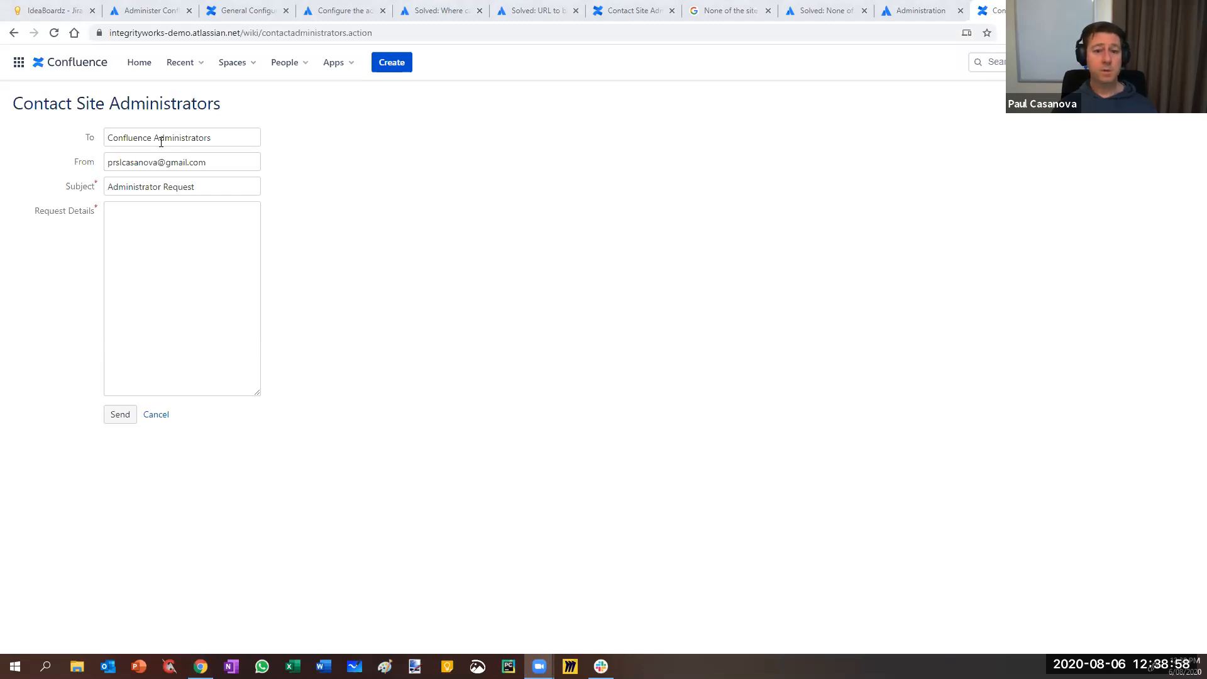
- Examine the Contact Site Administrators form, highlighting its Subject value and heading, and return to General Configuration
mouse_move(103, 165)
left_mouse_down()
mouse_move(216, 165)
mouse_move(179, 186)
mouse_move(100, 186)
left_mouse_up()
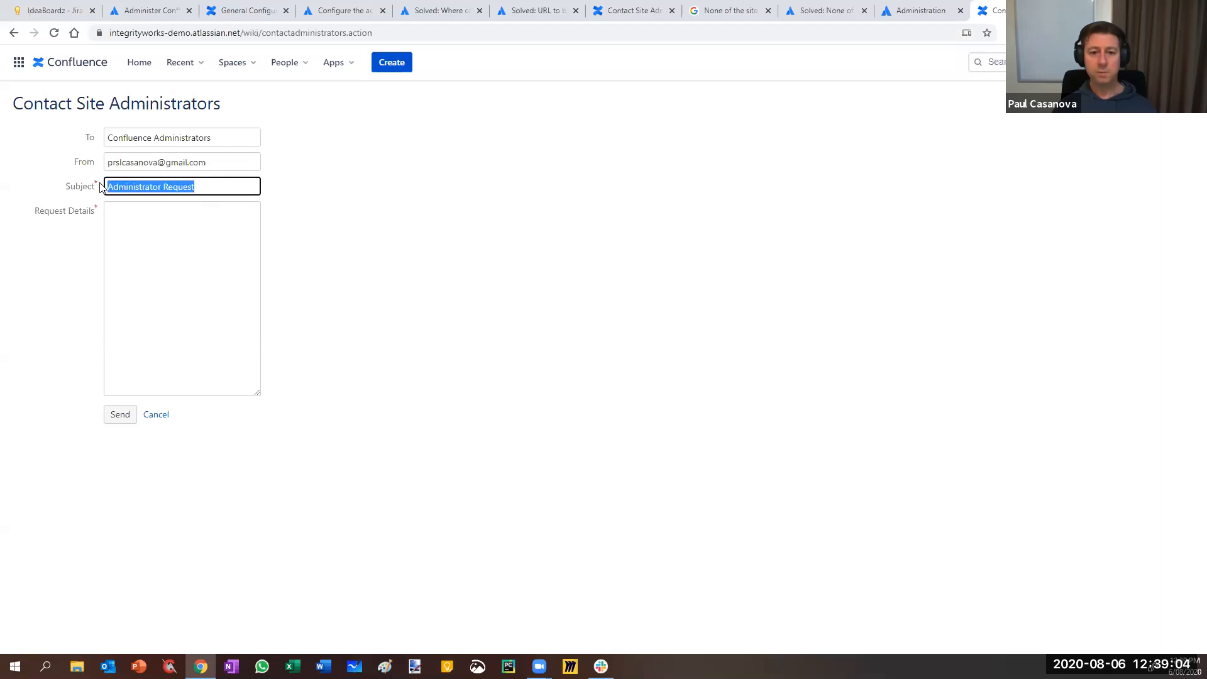
left_click(148, 243)
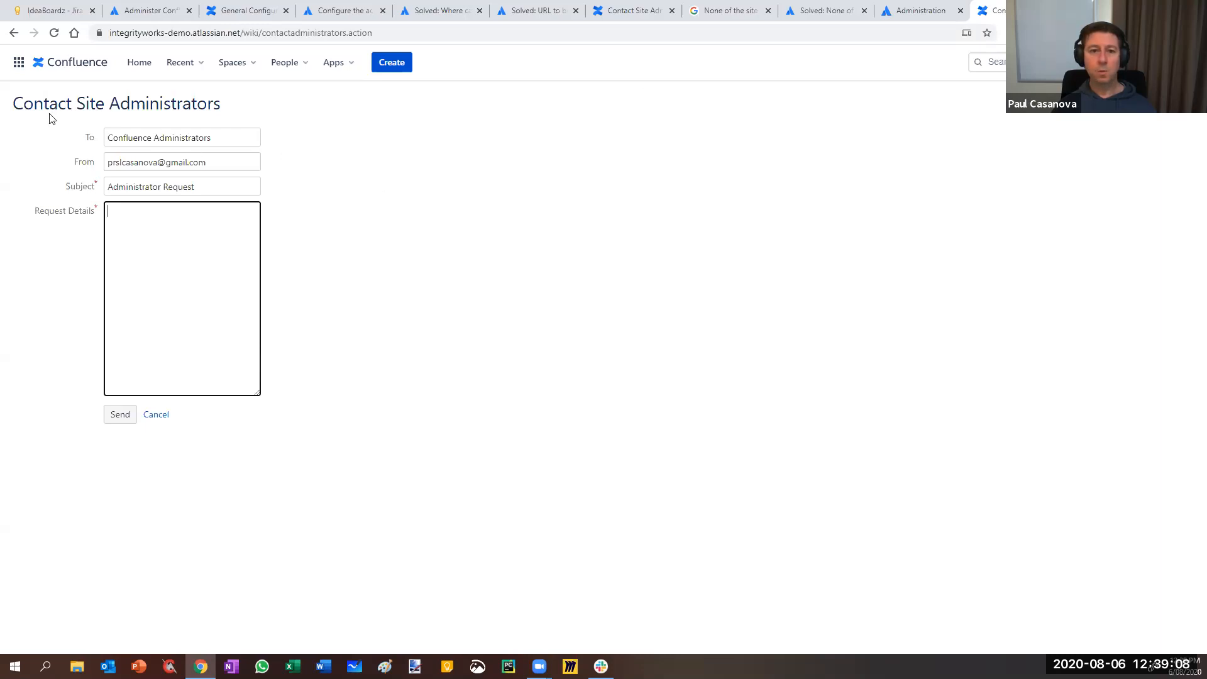
left_click_drag(14, 103, 264, 109)
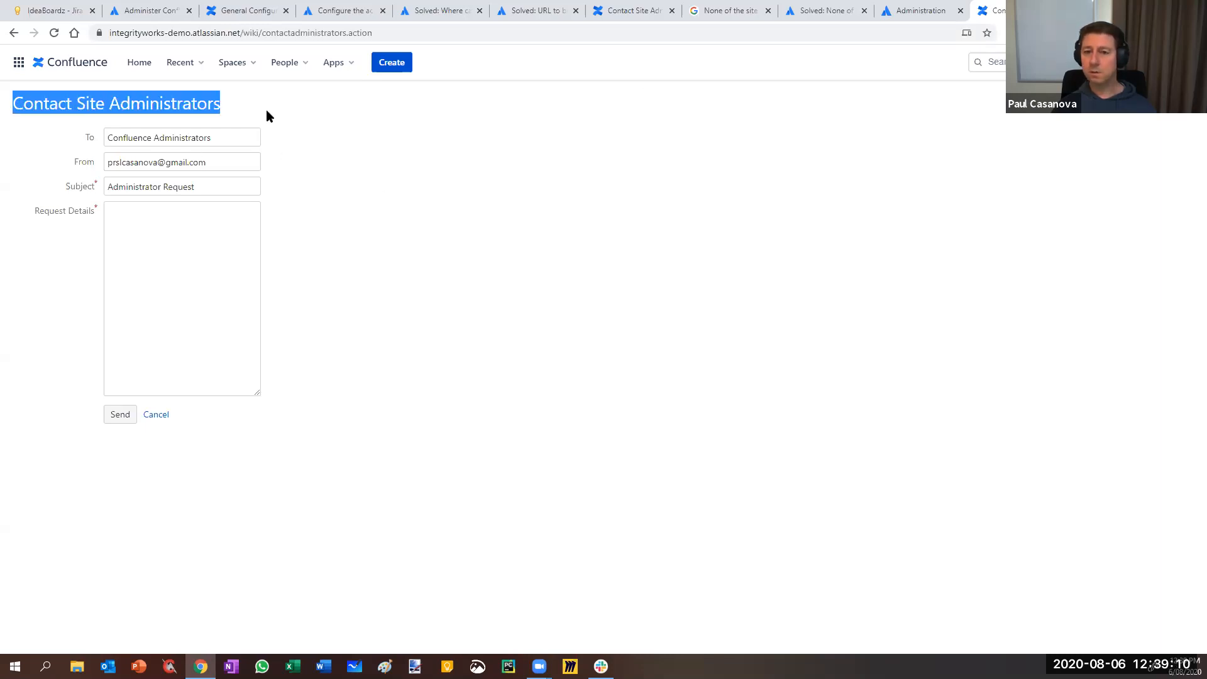
left_click(265, 110)
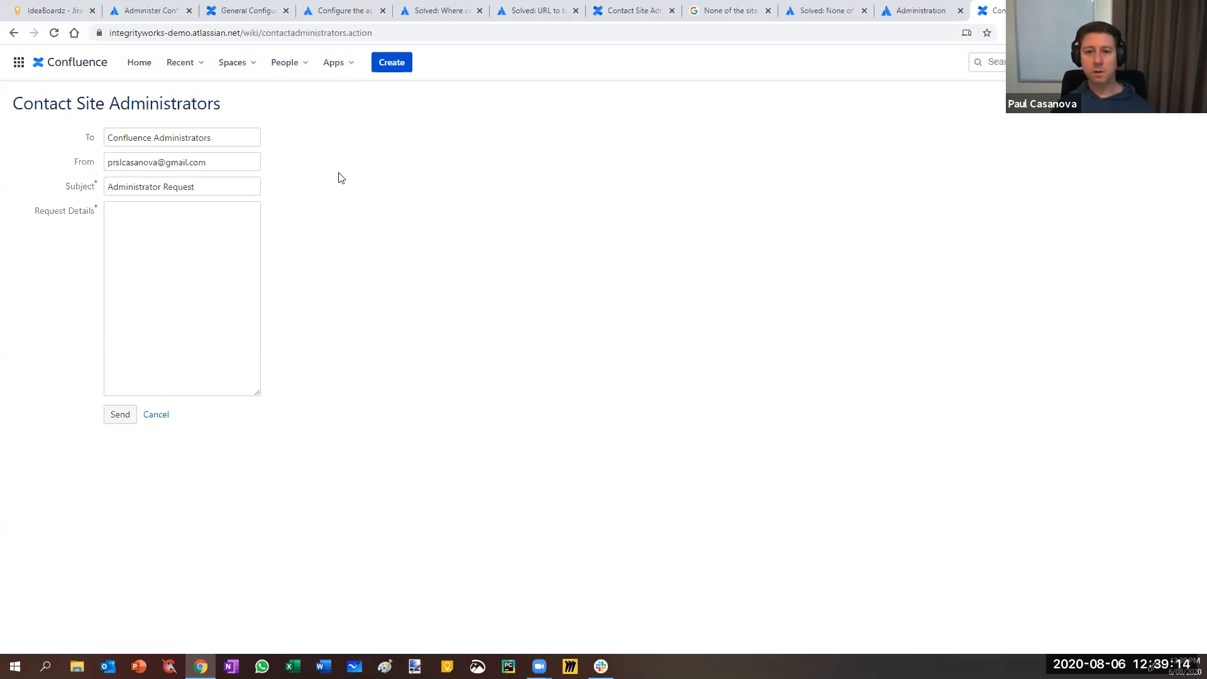
left_click(237, 15)
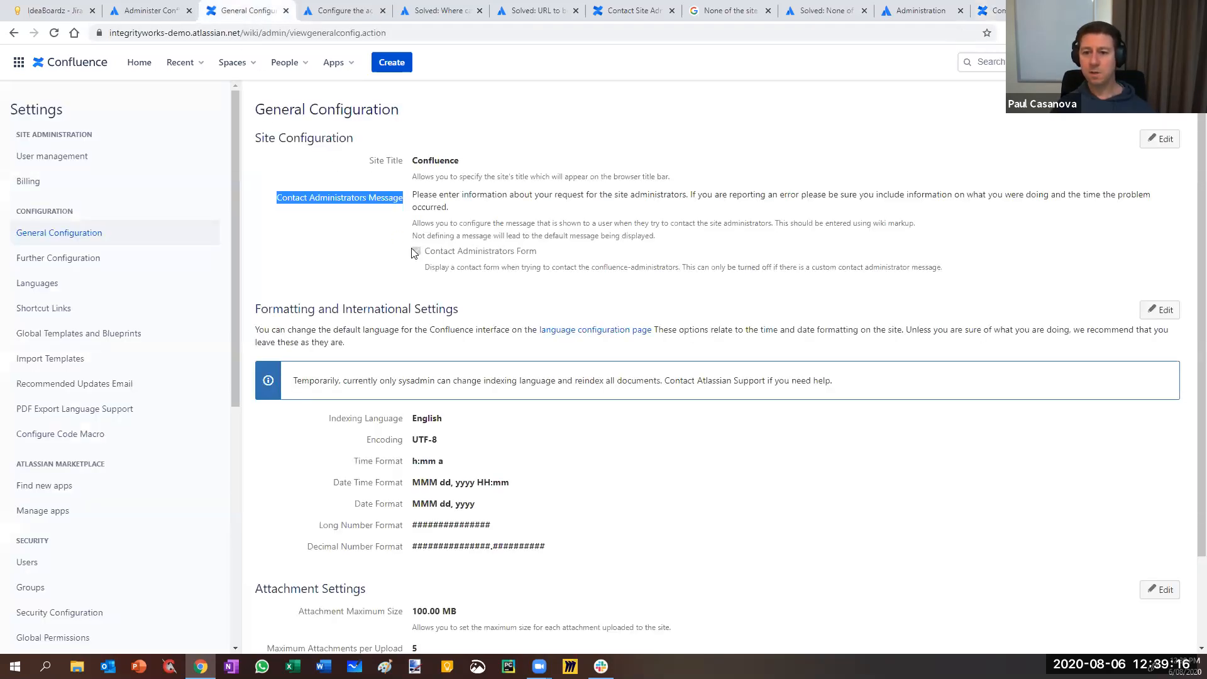
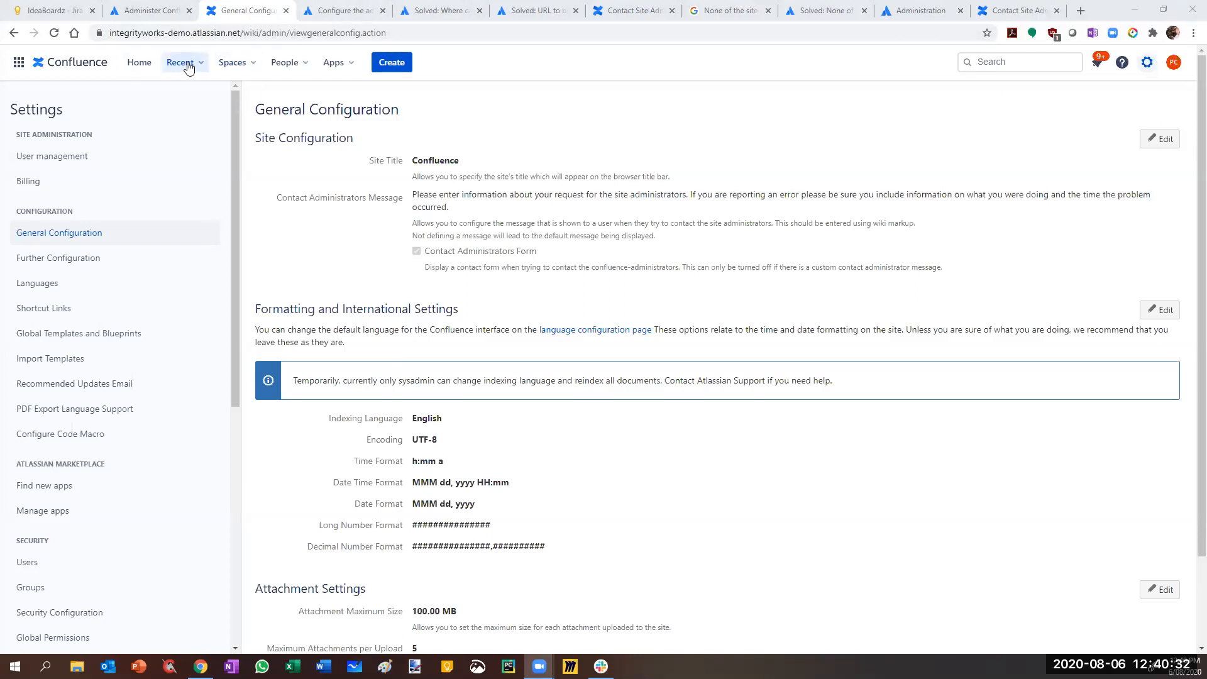
- Open the Meetups space and close the browser tabs for the contact form research, from the support article through the Contact Site Administrators page
left_click(234, 62)
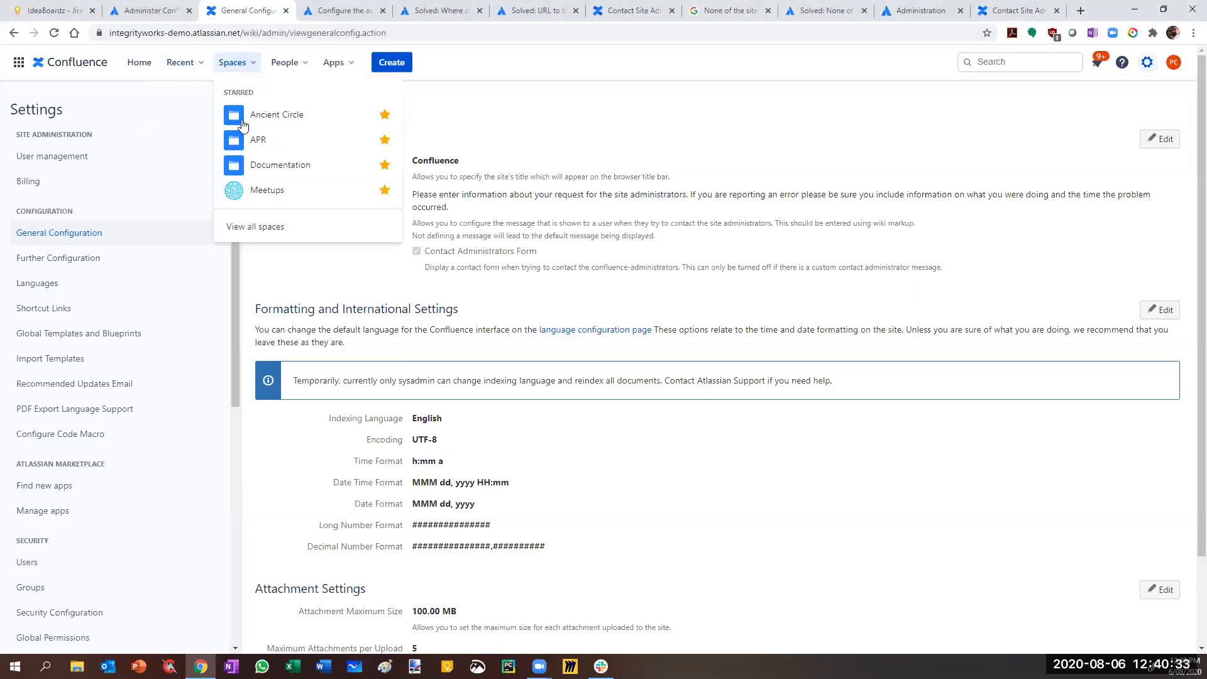
left_click(267, 190)
left_click(348, 11)
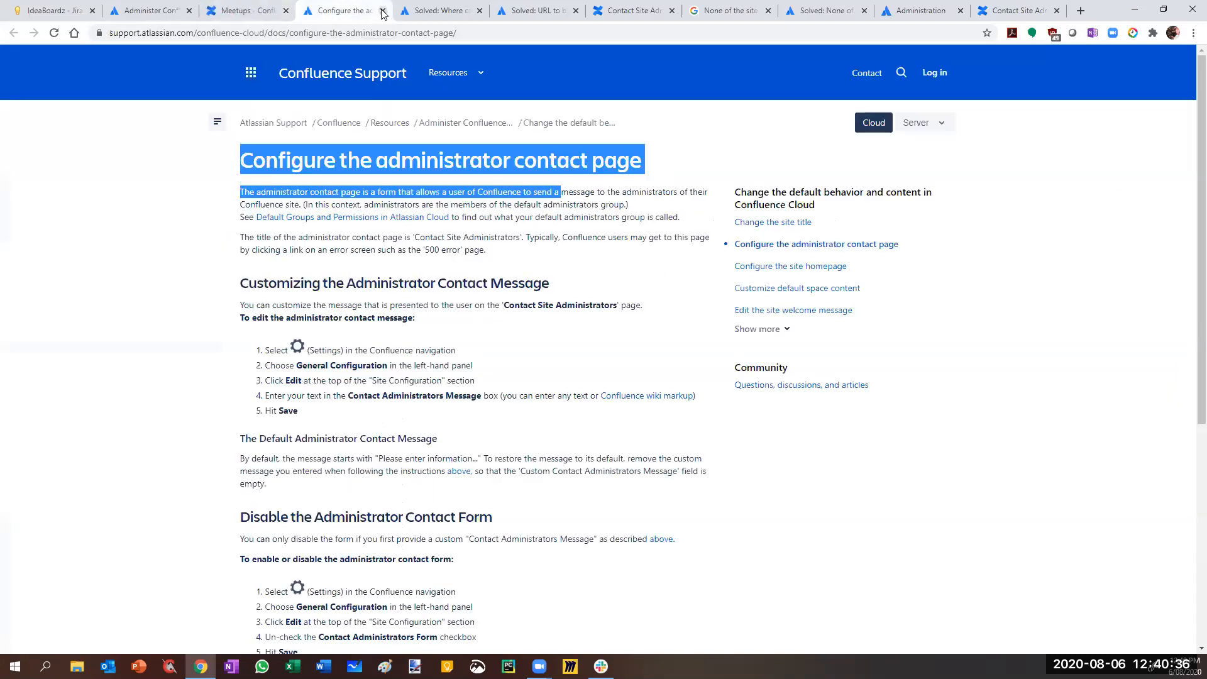
left_click(381, 10)
left_click(382, 10)
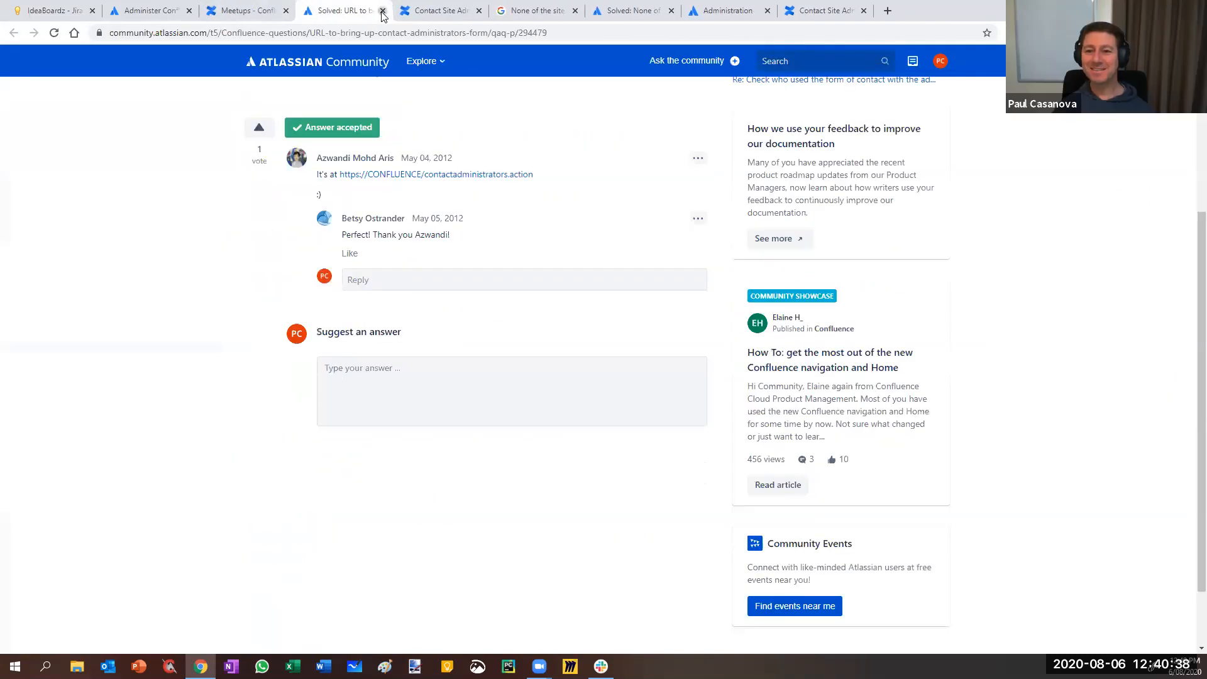
left_click(382, 11)
left_click(382, 11)
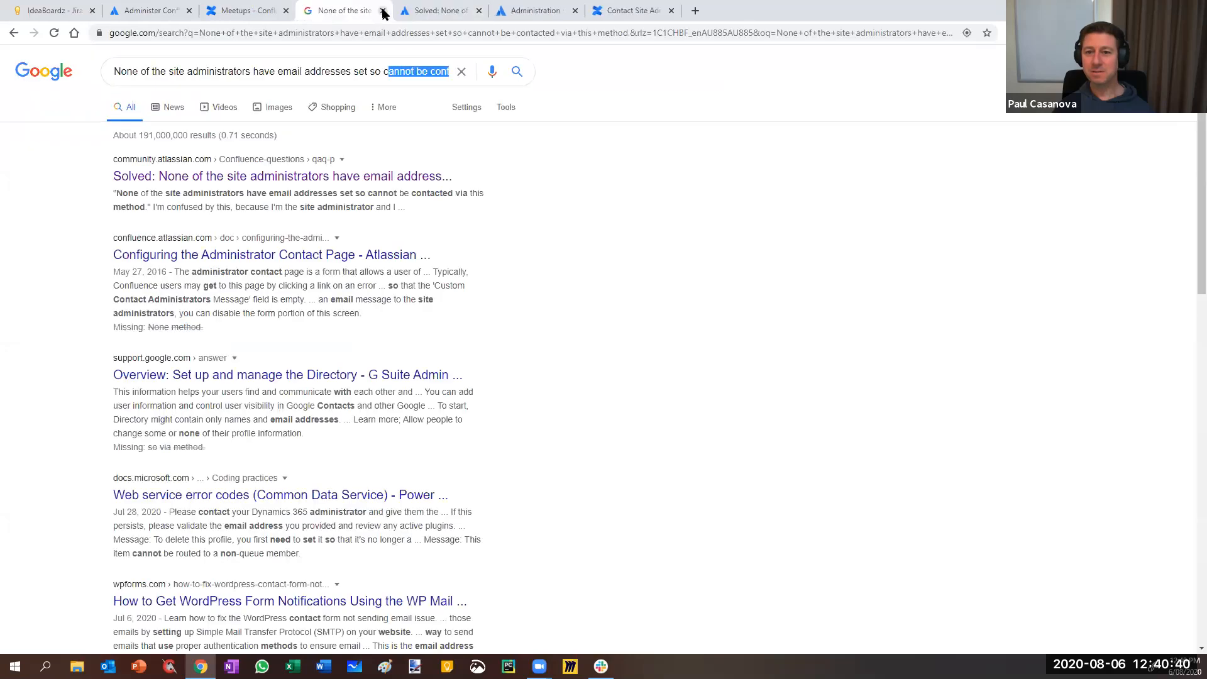
left_click(382, 10)
left_click(383, 10)
left_click(382, 11)
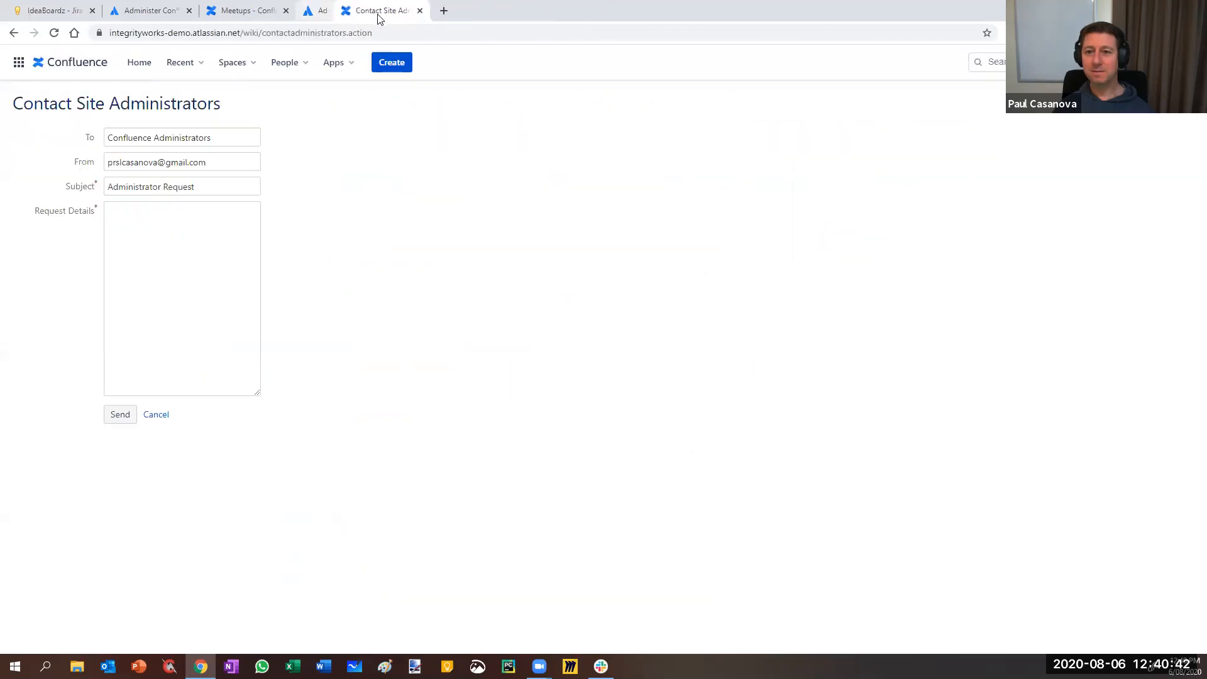
left_click(382, 11)
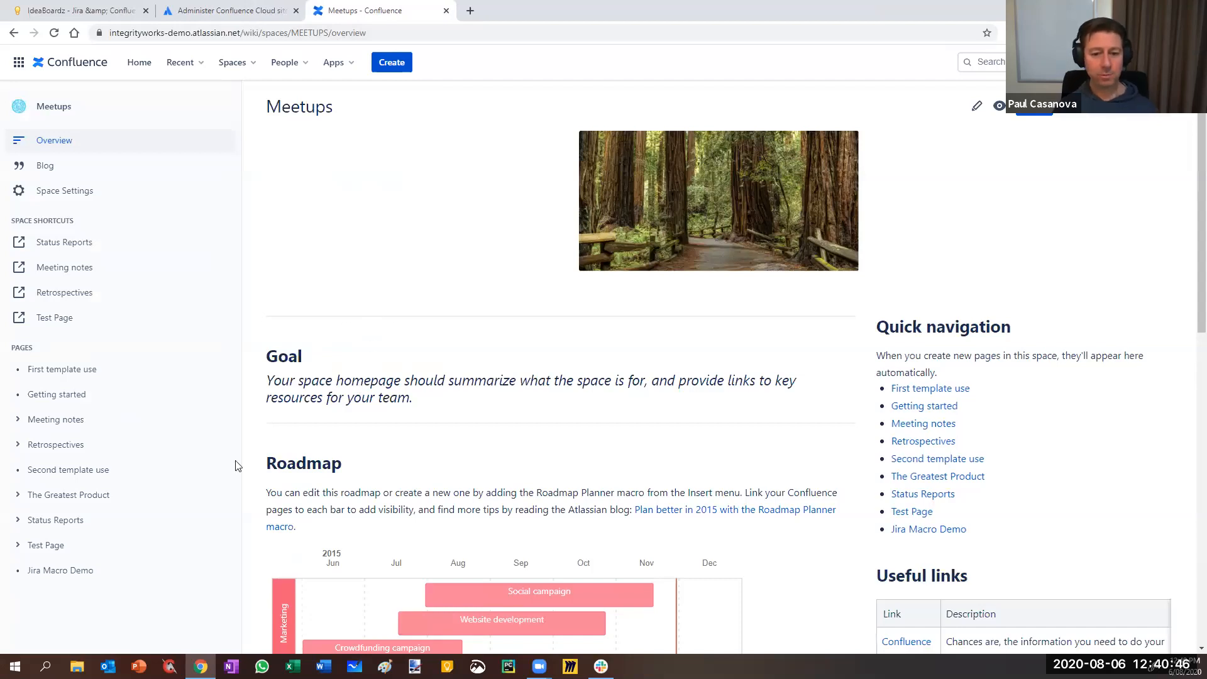
- Look through the Meetups space's Status Reports page, its overview, and The Greatest Product page, including the SWOT analysis section
left_click(42, 523)
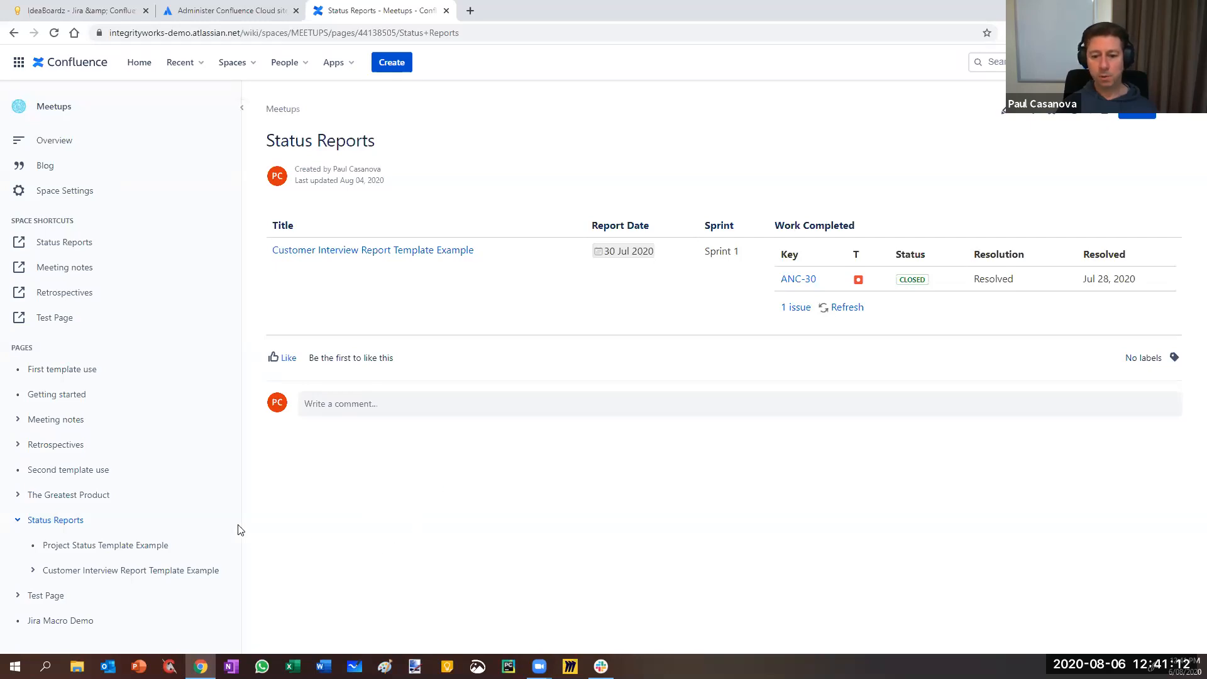
left_click(65, 137)
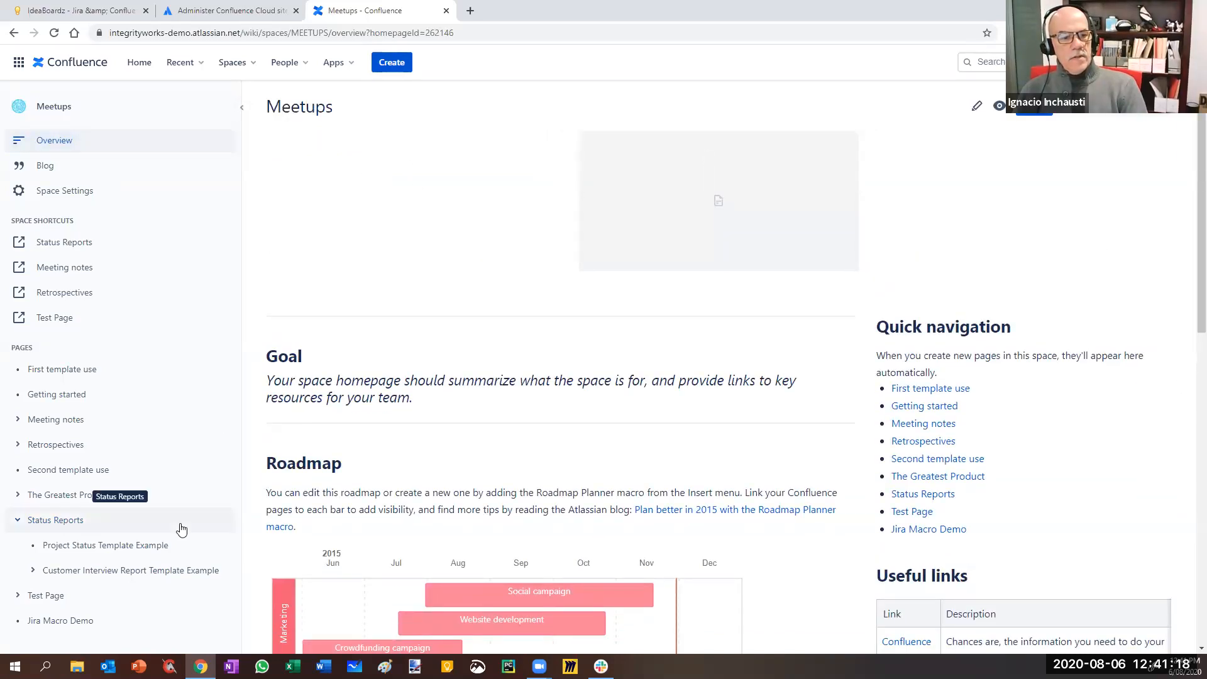
scroll(133, 503, "down", 2)
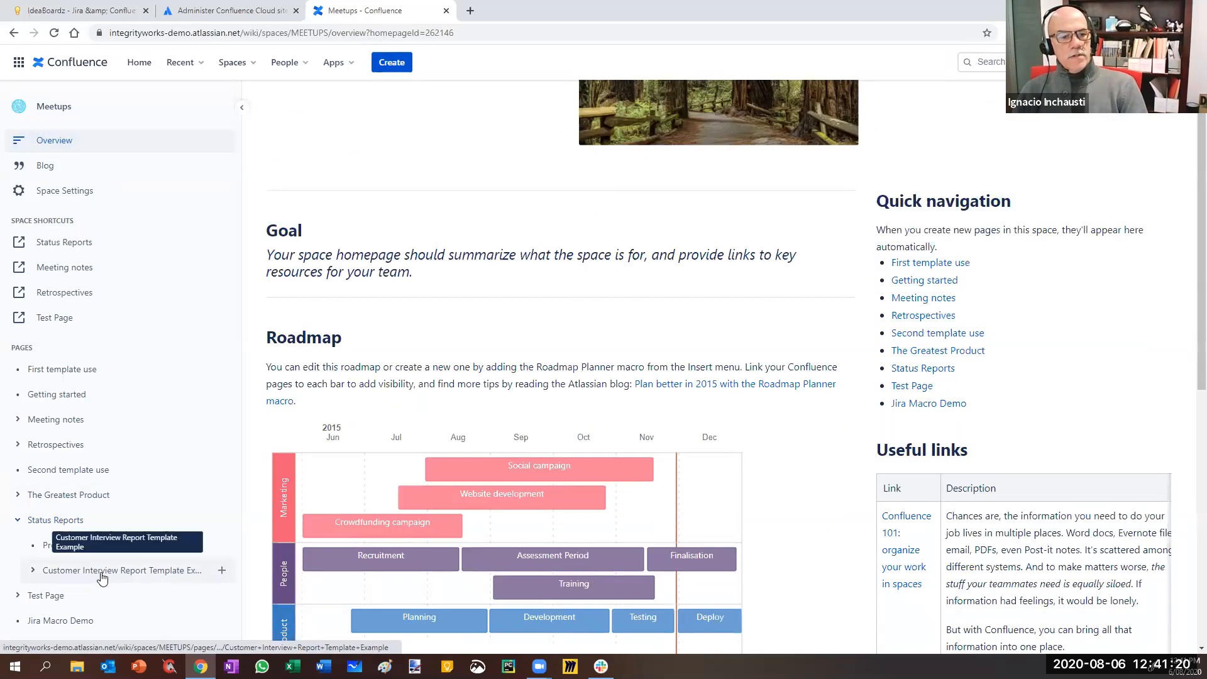
left_click(57, 496)
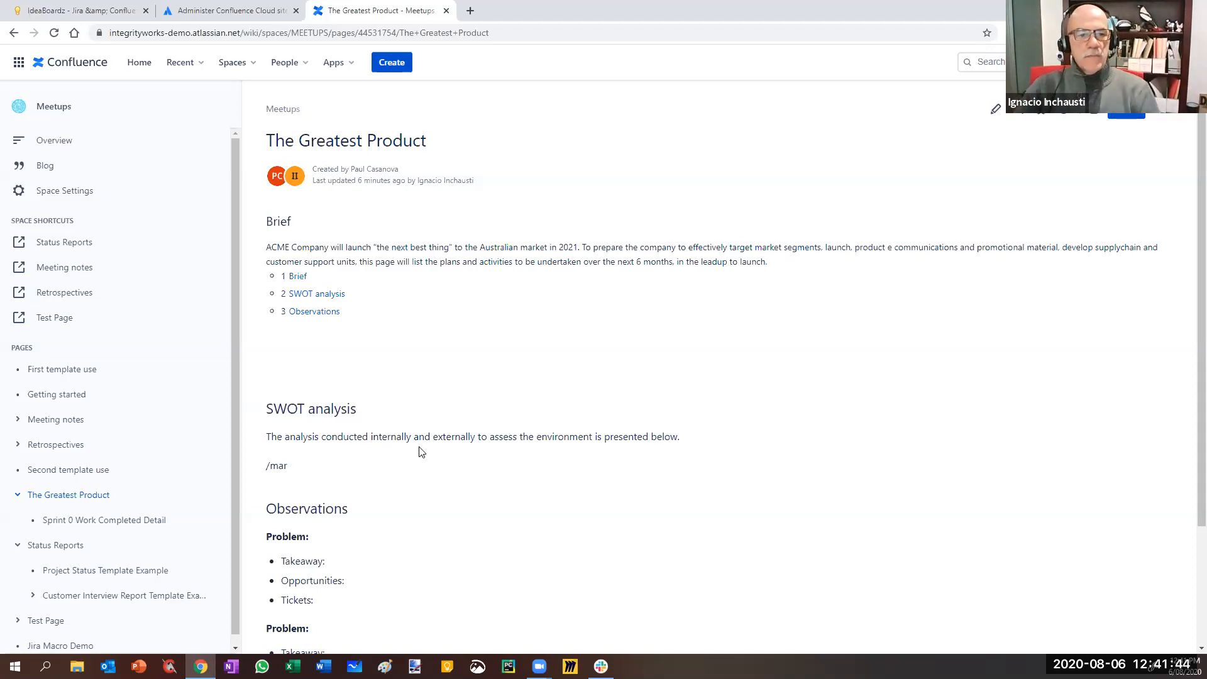
scroll(421, 451, "down", 3)
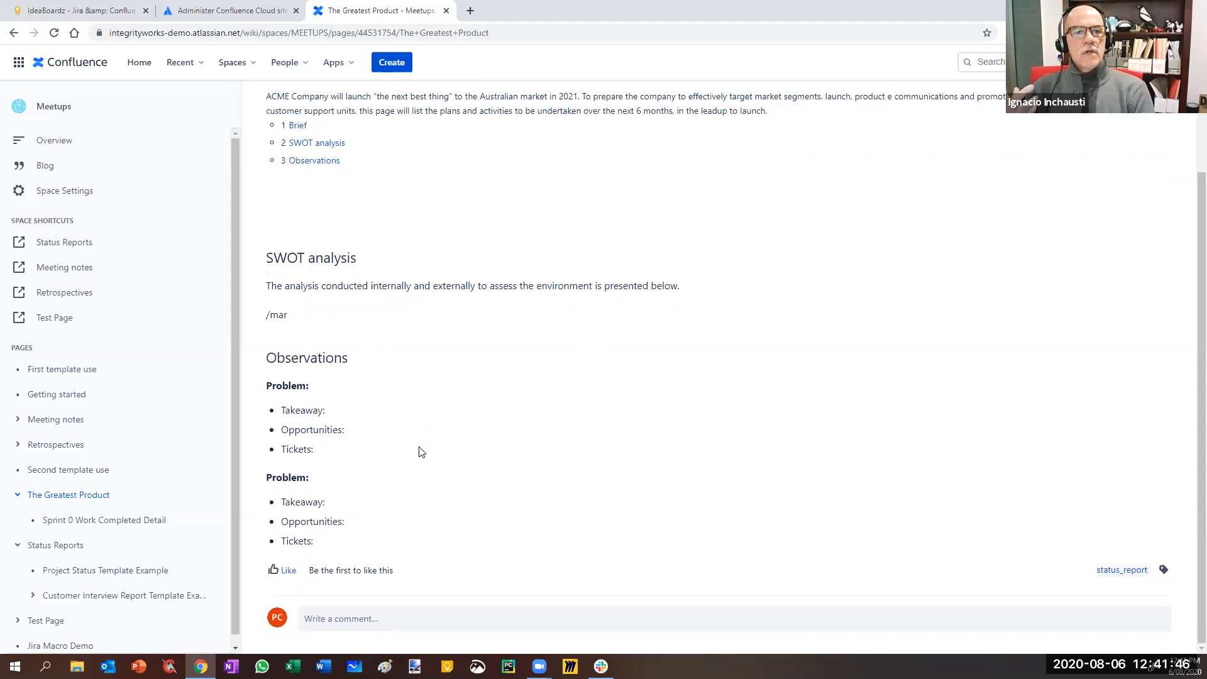
scroll(421, 451, "up", 3)
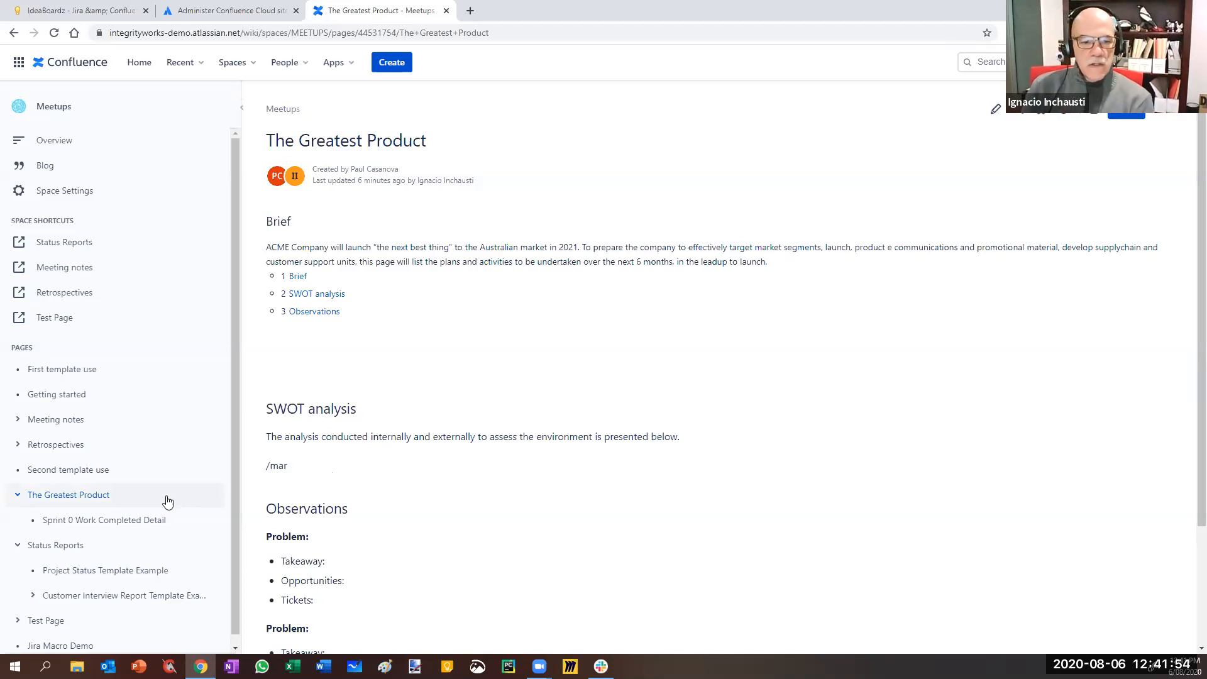
- Create a child page under The Greatest Product from the SWOT template
left_click(210, 494)
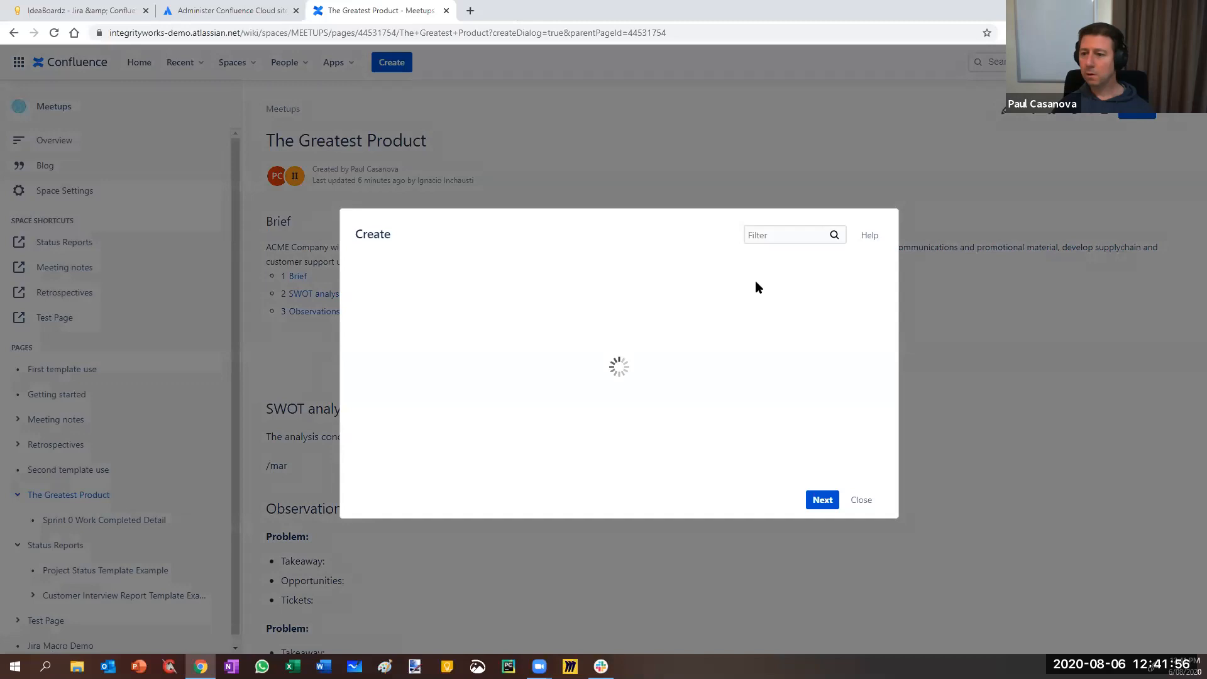
left_click(787, 235)
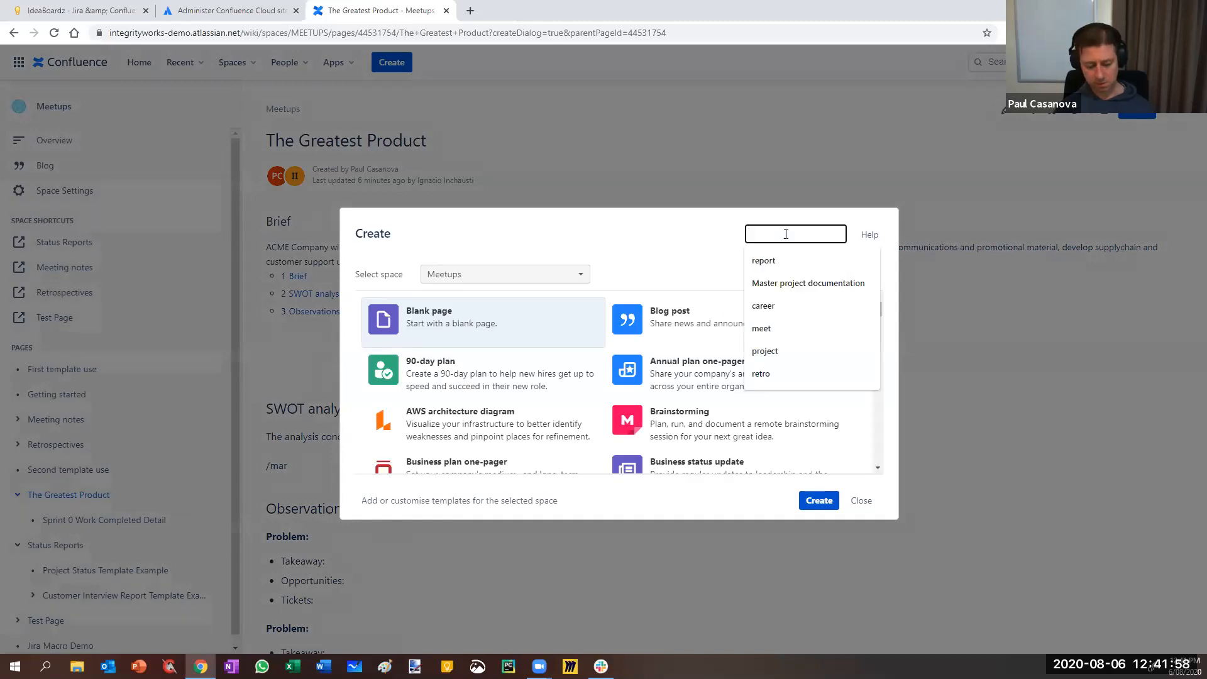
type("SWOT")
left_click(420, 331)
left_click(824, 507)
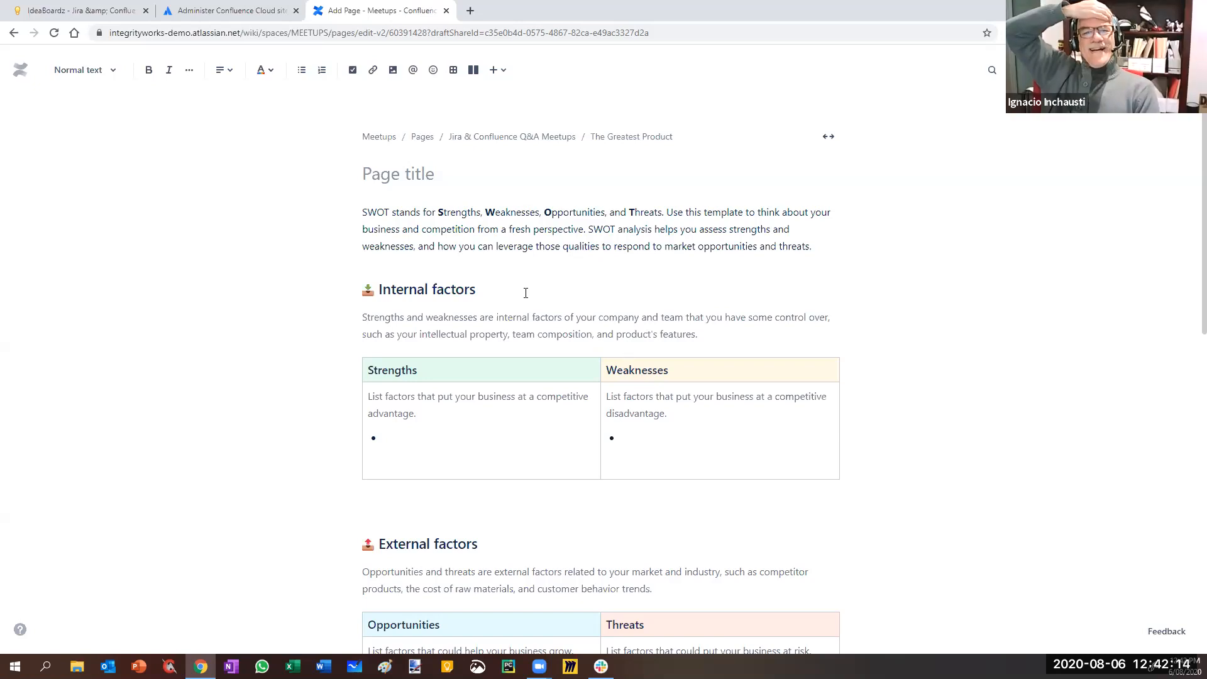
- Title the new page SWOT Analysis and publish it with the template's sections left unfilled
left_click(443, 174)
type("SWOT Analysis")
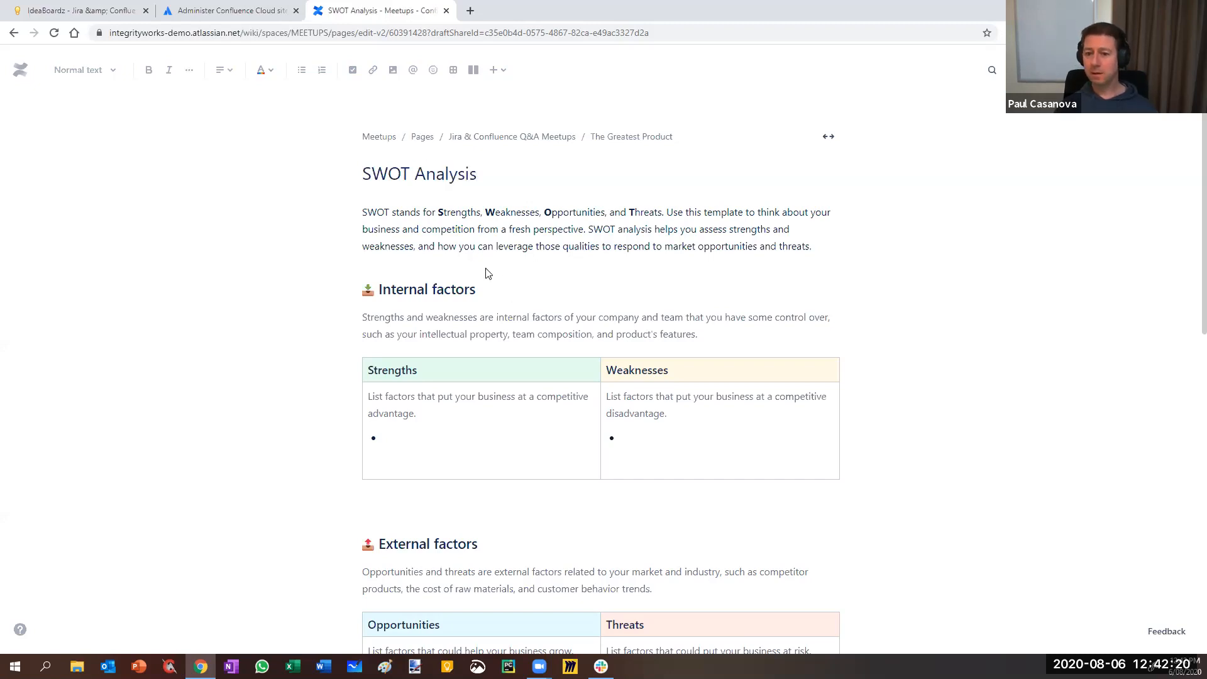
scroll(515, 392, "down", 10)
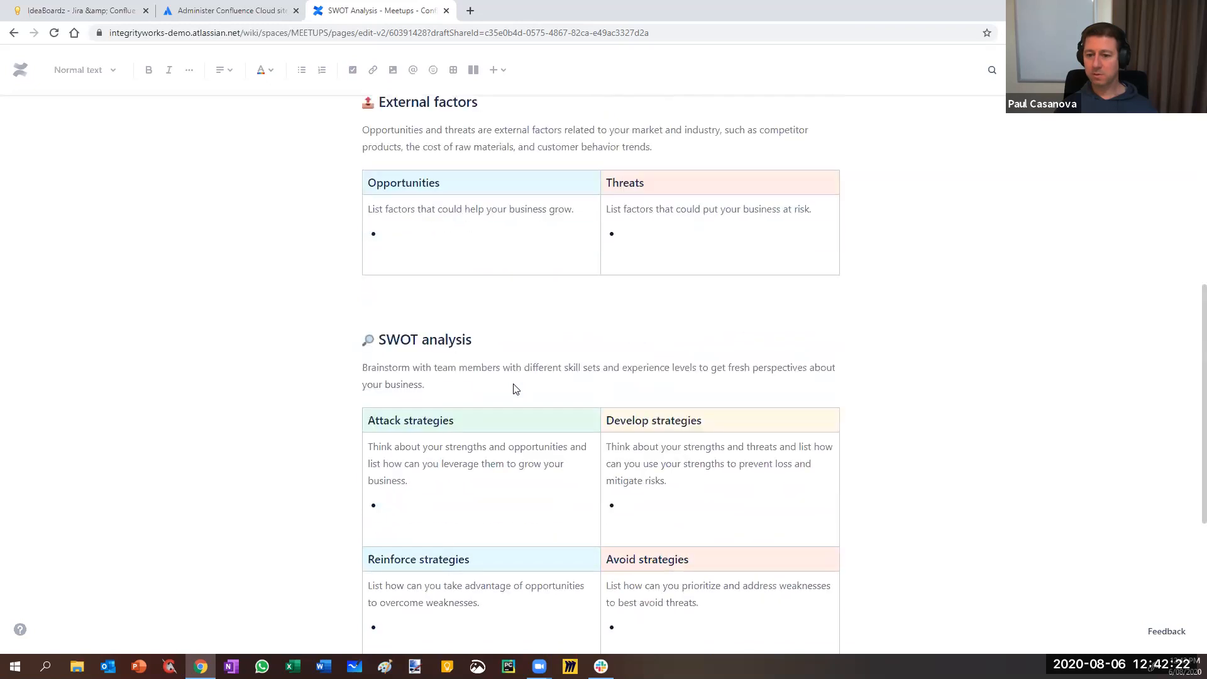
scroll(510, 385, "down", 2)
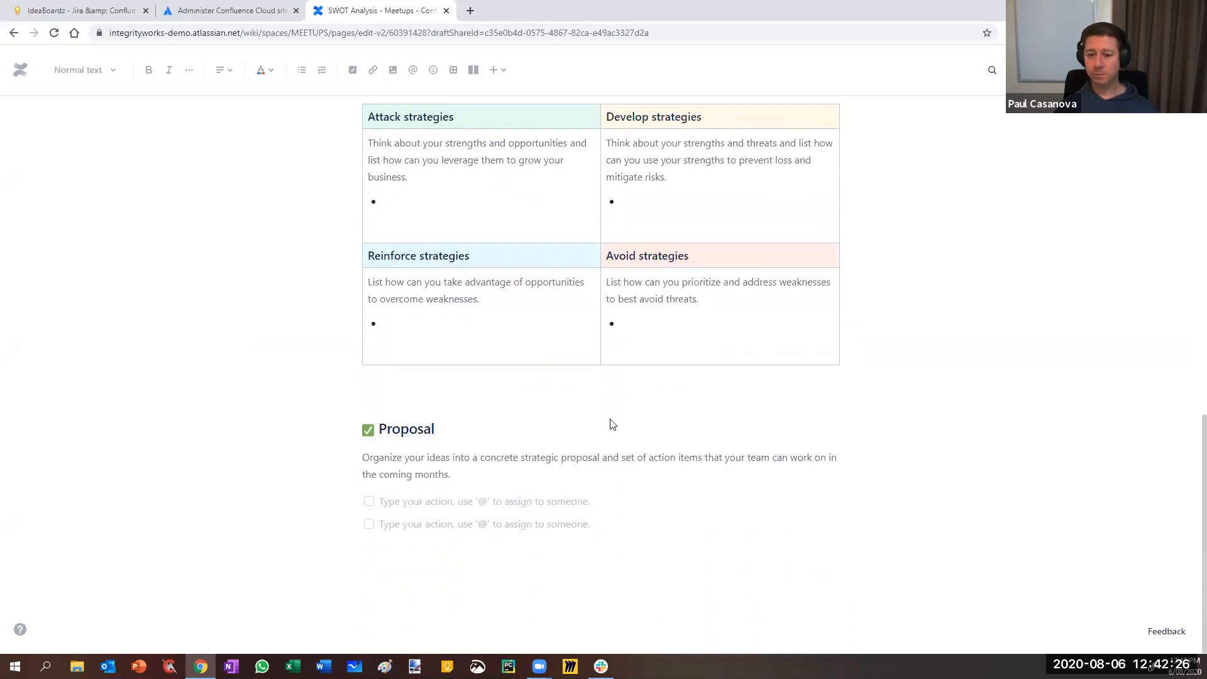
scroll(599, 400, "up", 12)
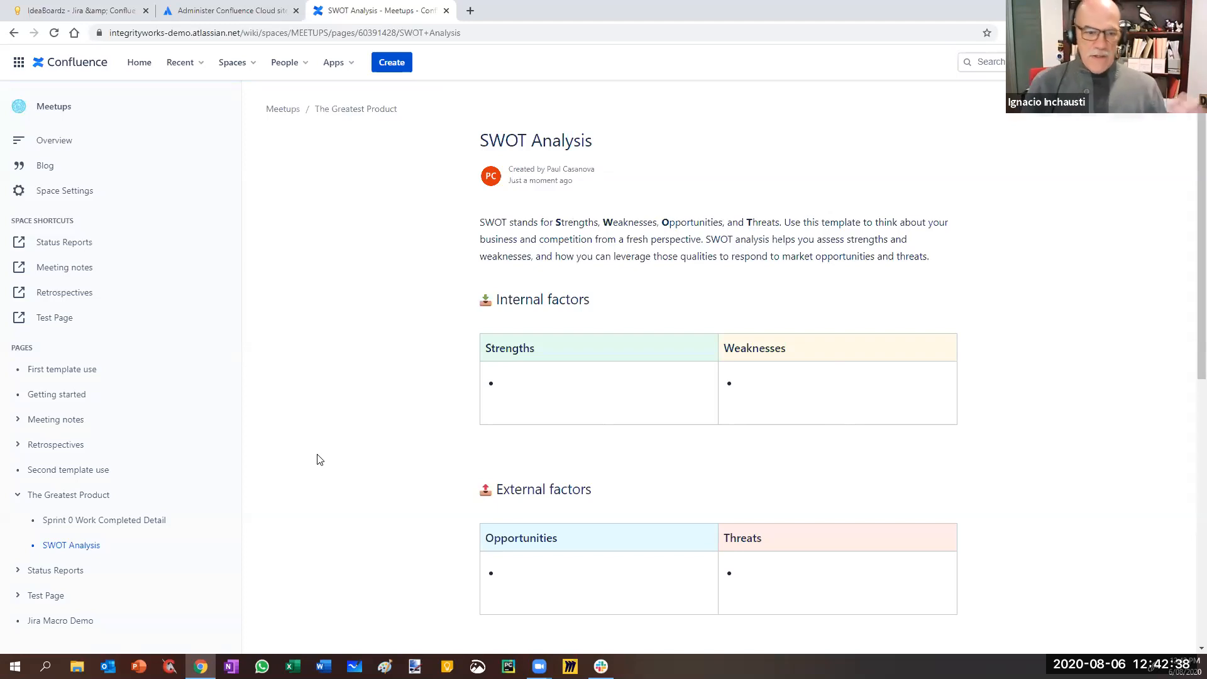
- Open the Sprint 0 Work Completed Detail page and move the SWOT Analysis page beneath it in the page tree
left_click(136, 527)
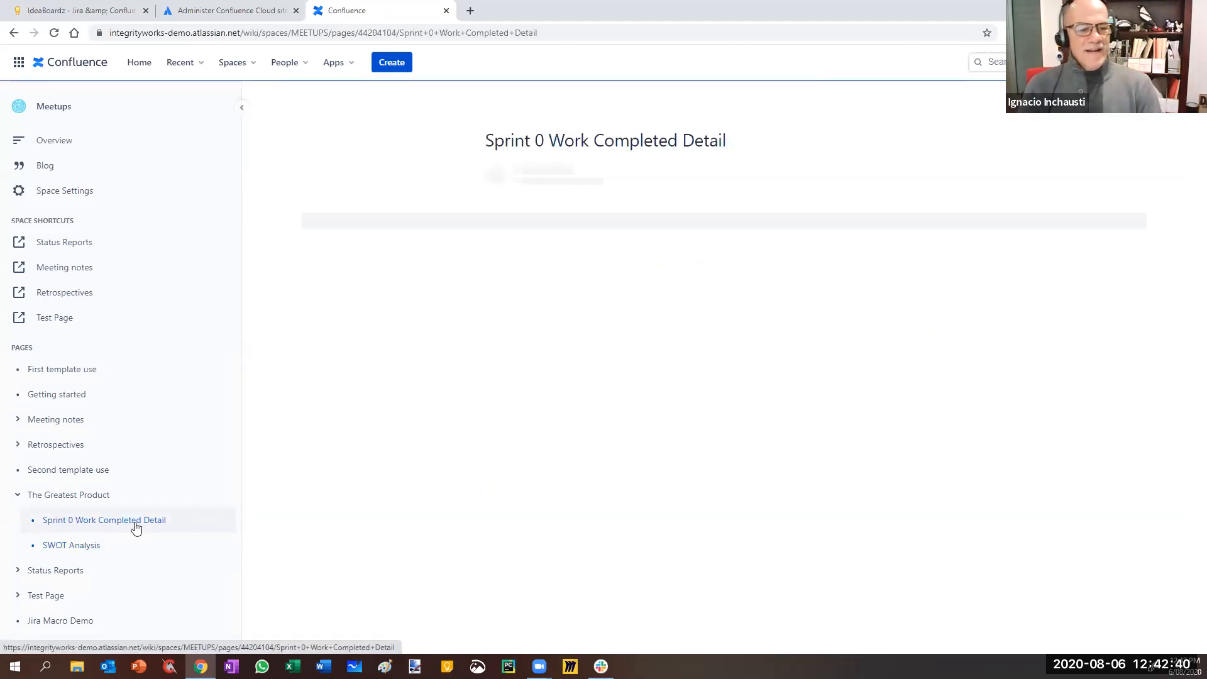
left_click_drag(95, 546, 96, 524)
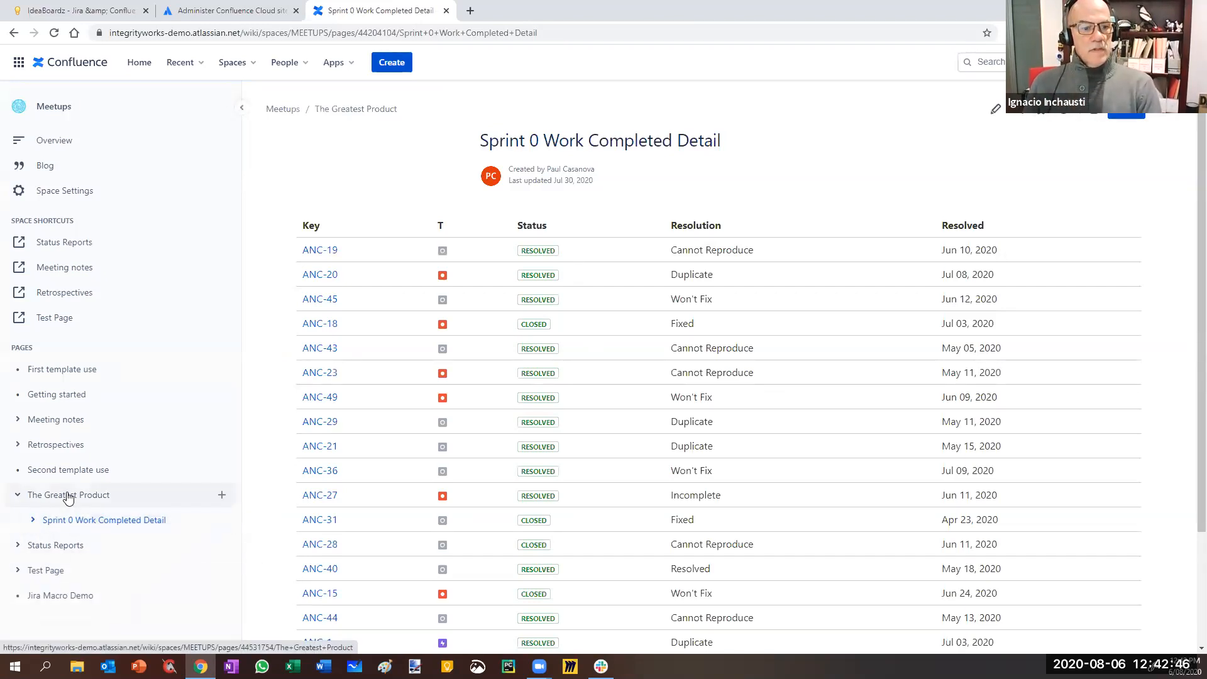
- Open The Greatest Product page for editing and delete the stray "/mar" text in its SWOT analysis section
left_click(94, 496)
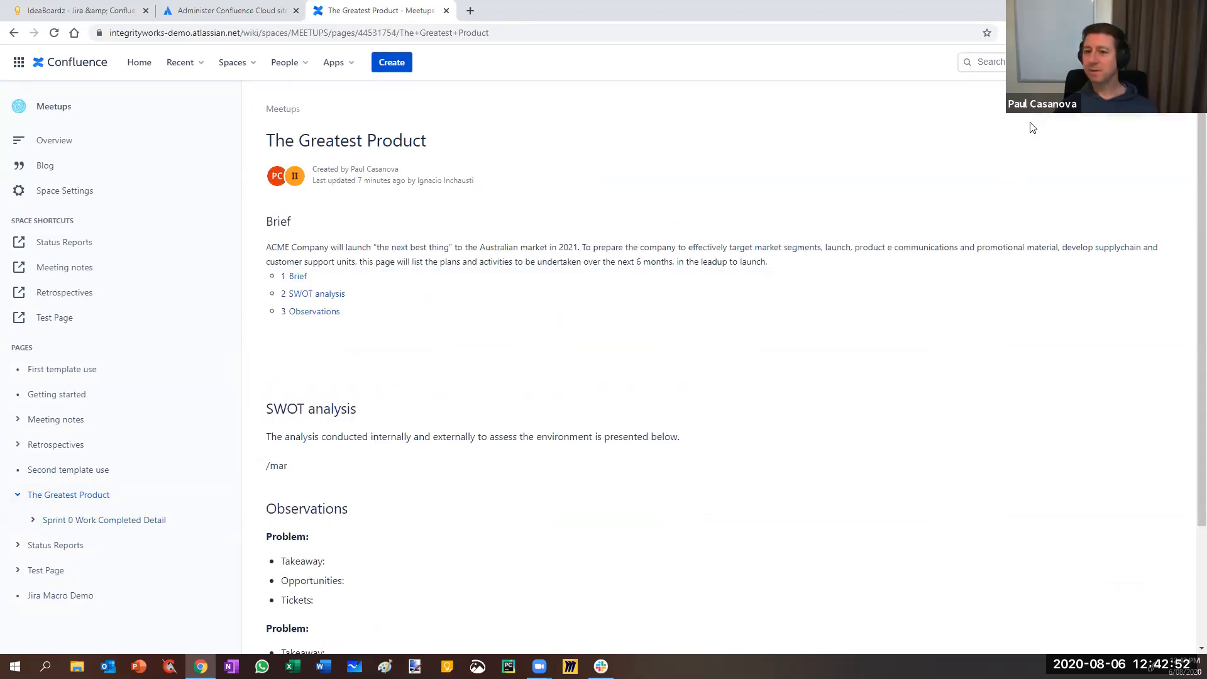
left_click(998, 115)
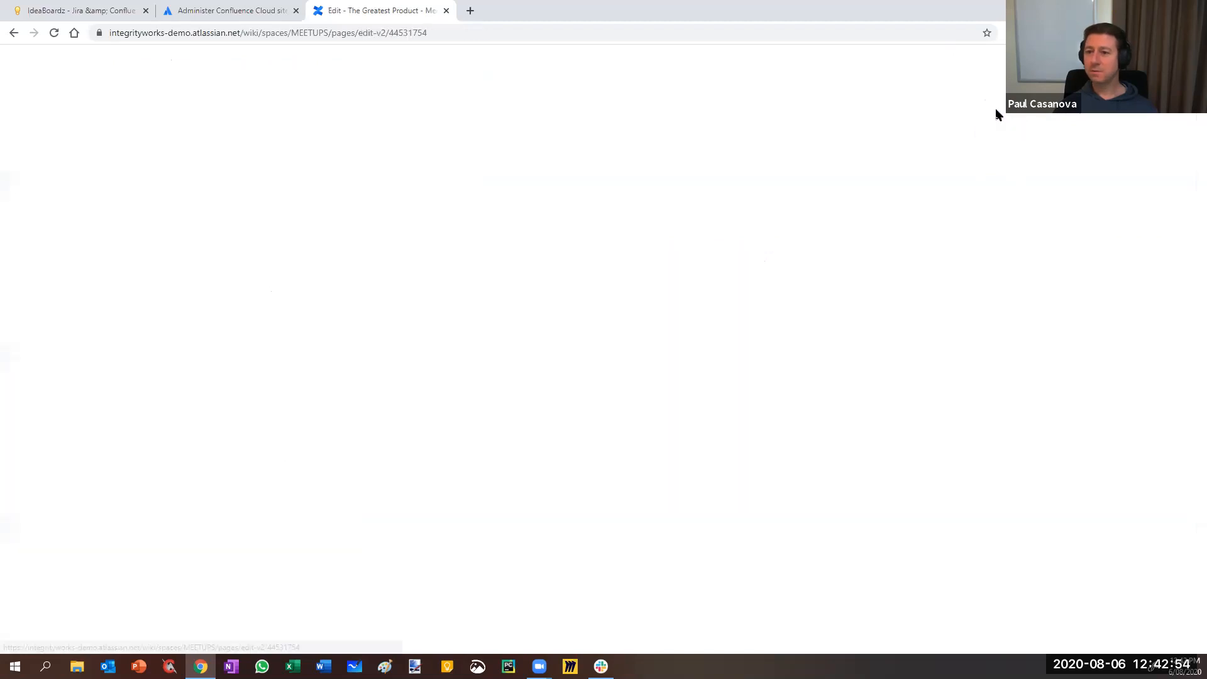
scroll(196, 415, "down", 1)
left_click(72, 353)
key("BackSpace")
key("BackSpace")
key("BackSpace")
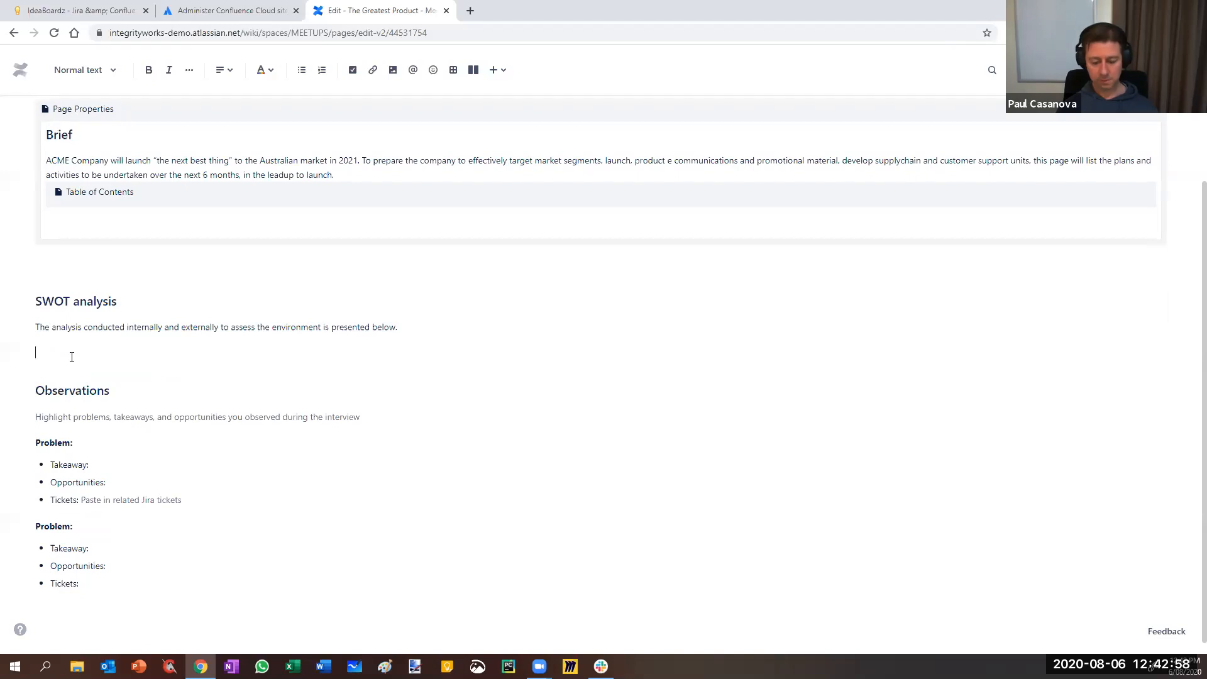
key("BackSpace")
- Insert an Include Page macro in the SWOT analysis section that pulls in the SWOT Analysis page
type("/ionclu")
key("BackSpace")
key("BackSpace")
key("BackSpace")
key("BackSpace")
key("BackSpace")
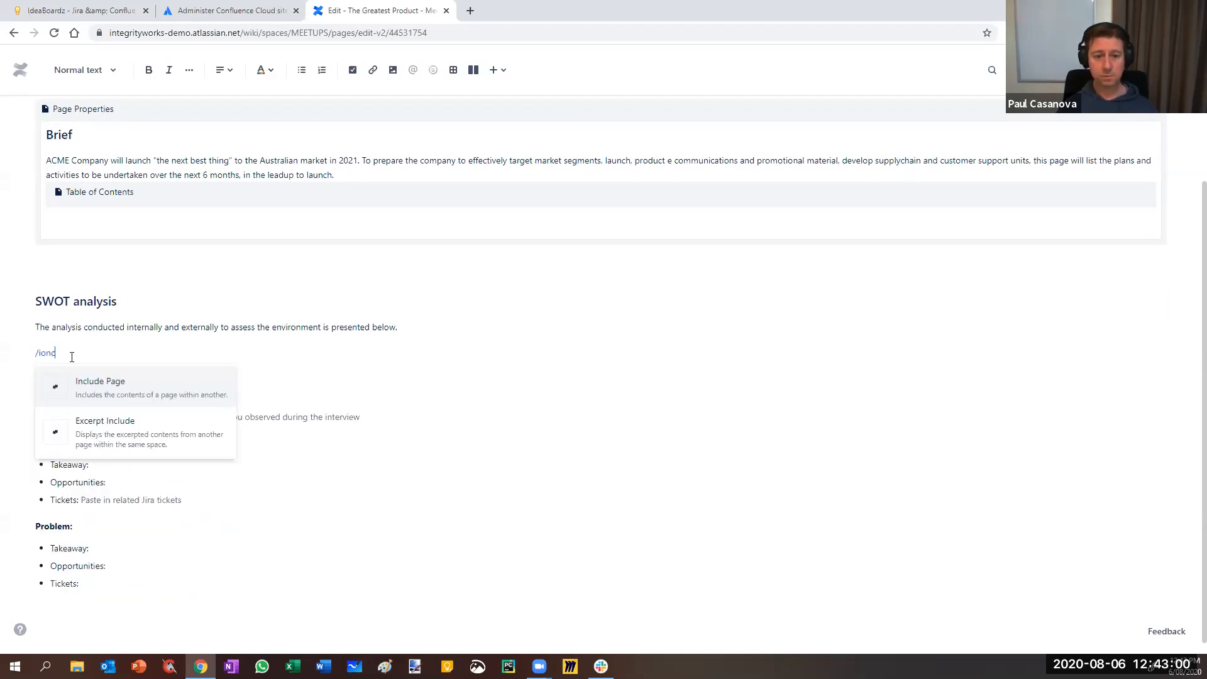
type("nclude")
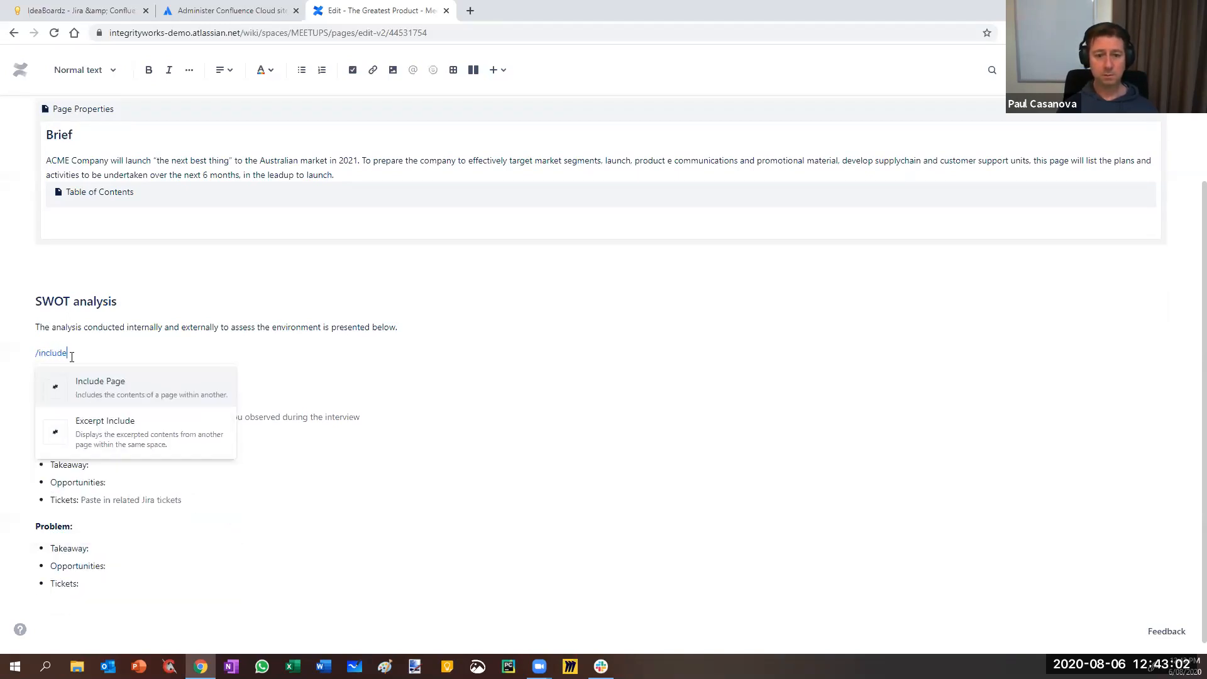
left_click(102, 394)
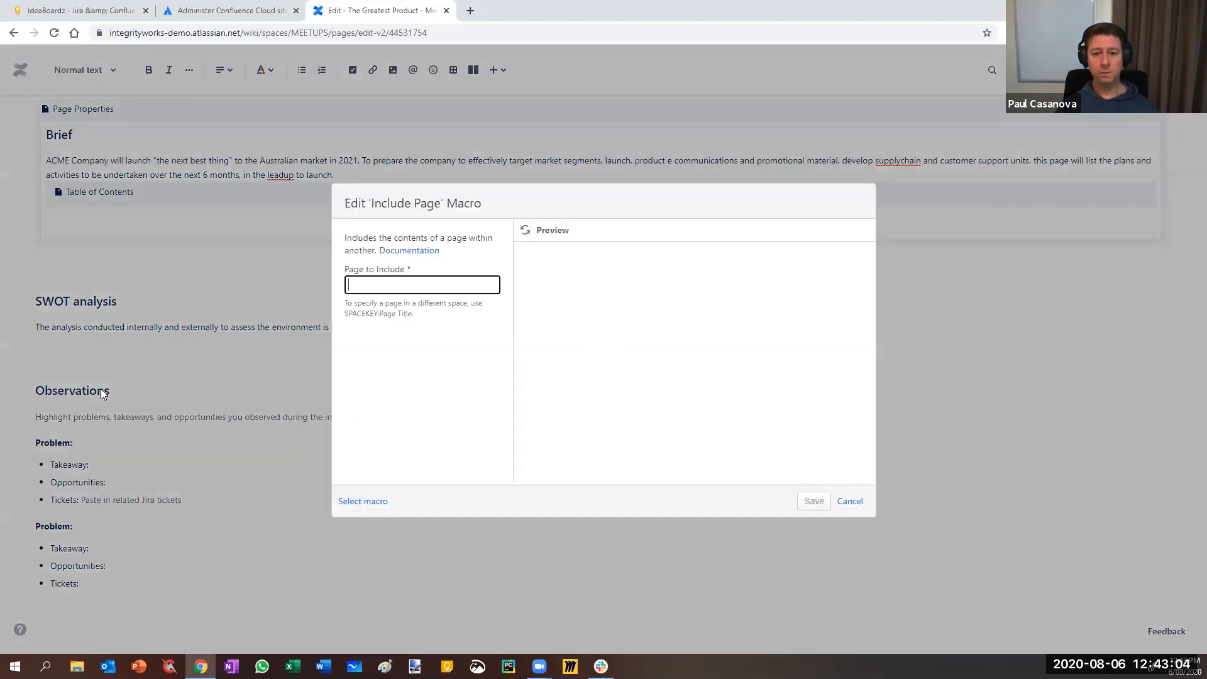
type("SWOT")
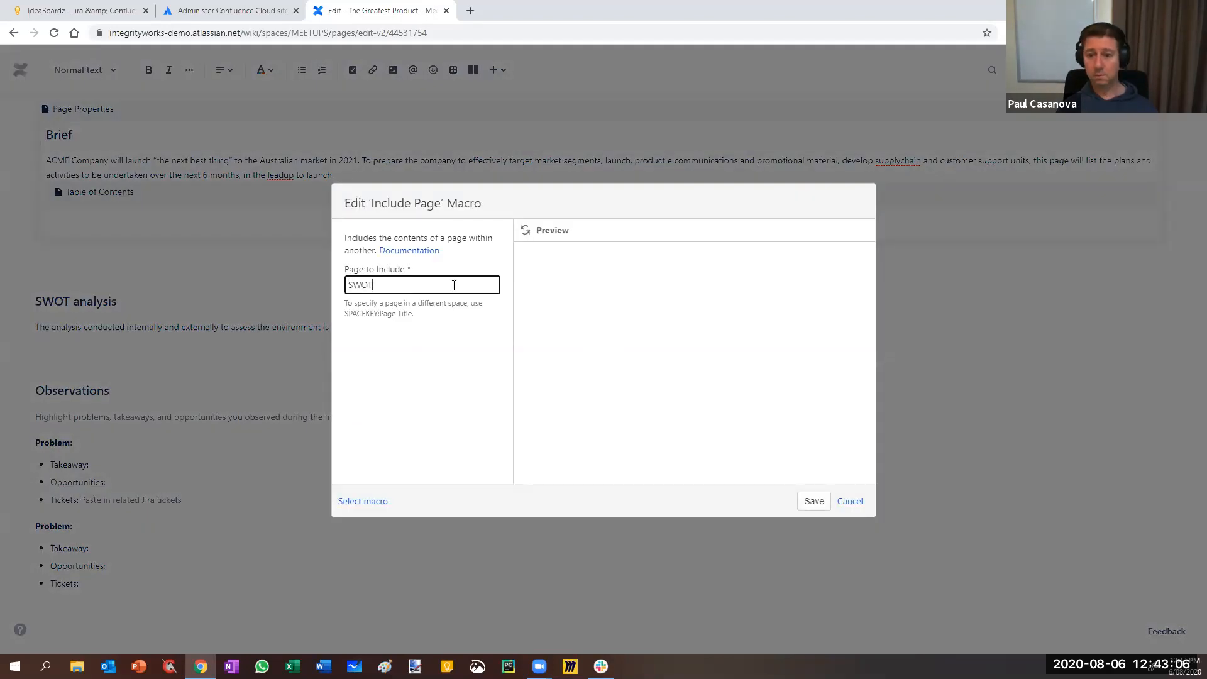
left_click(427, 310)
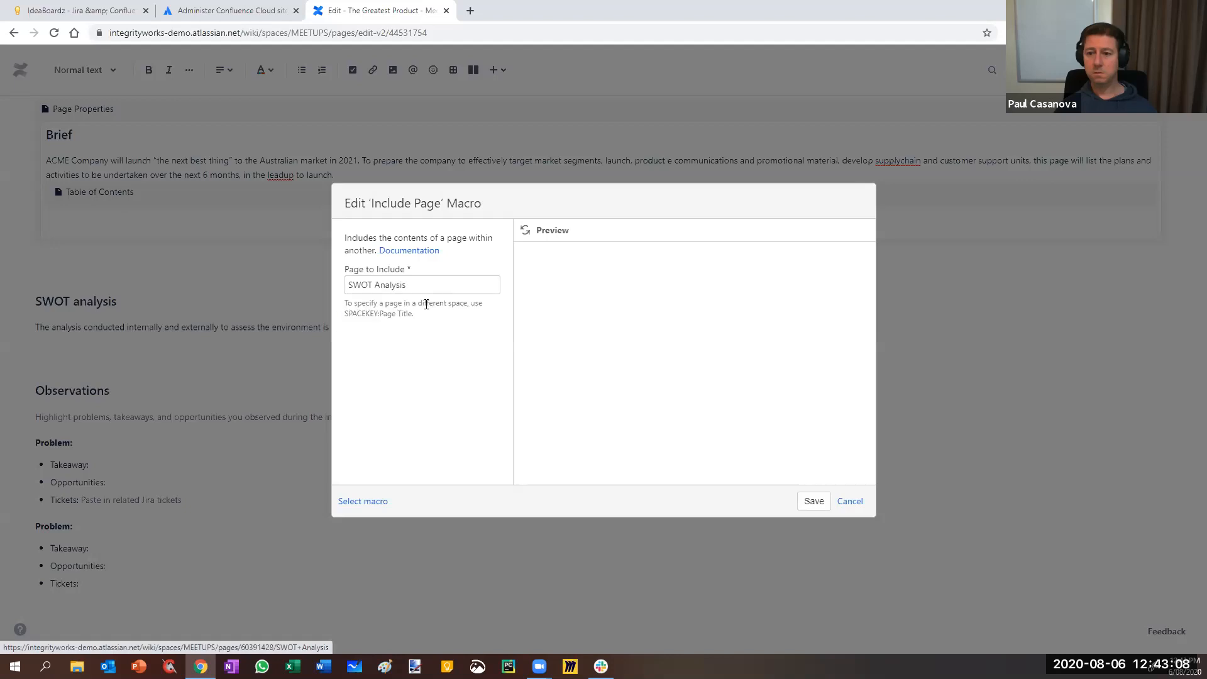
left_click(827, 501)
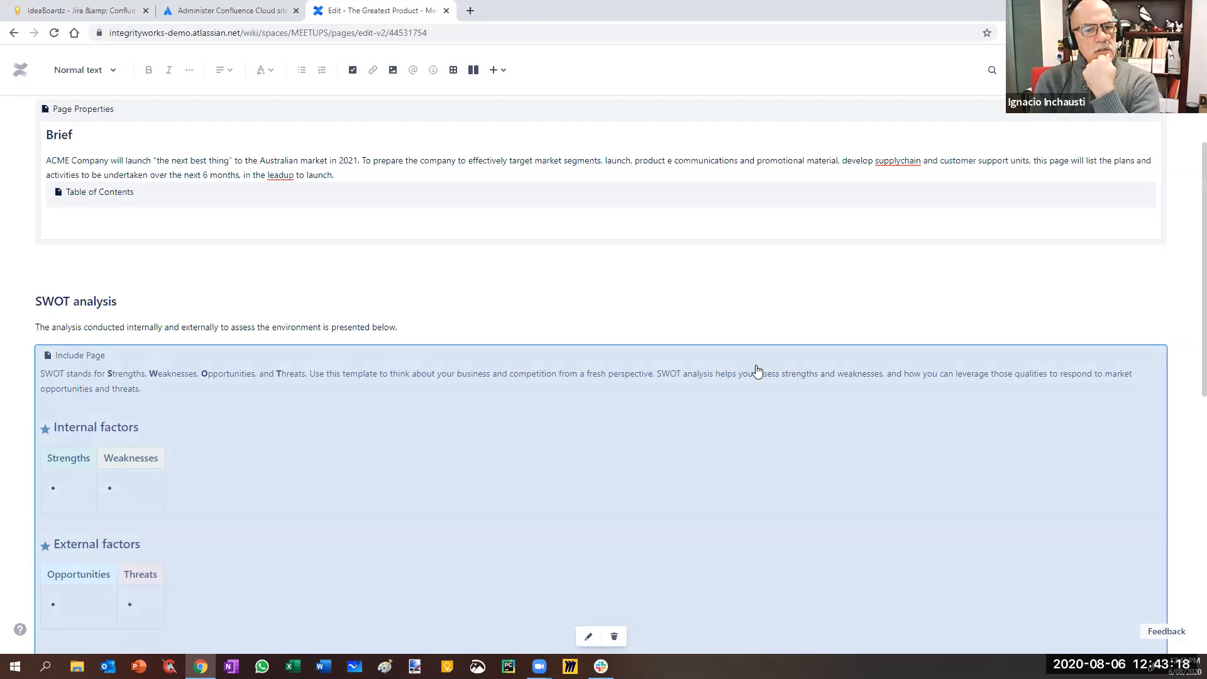
- Delete the Include Page macro from the SWOT analysis section and leave the editor without publishing
left_click(615, 637)
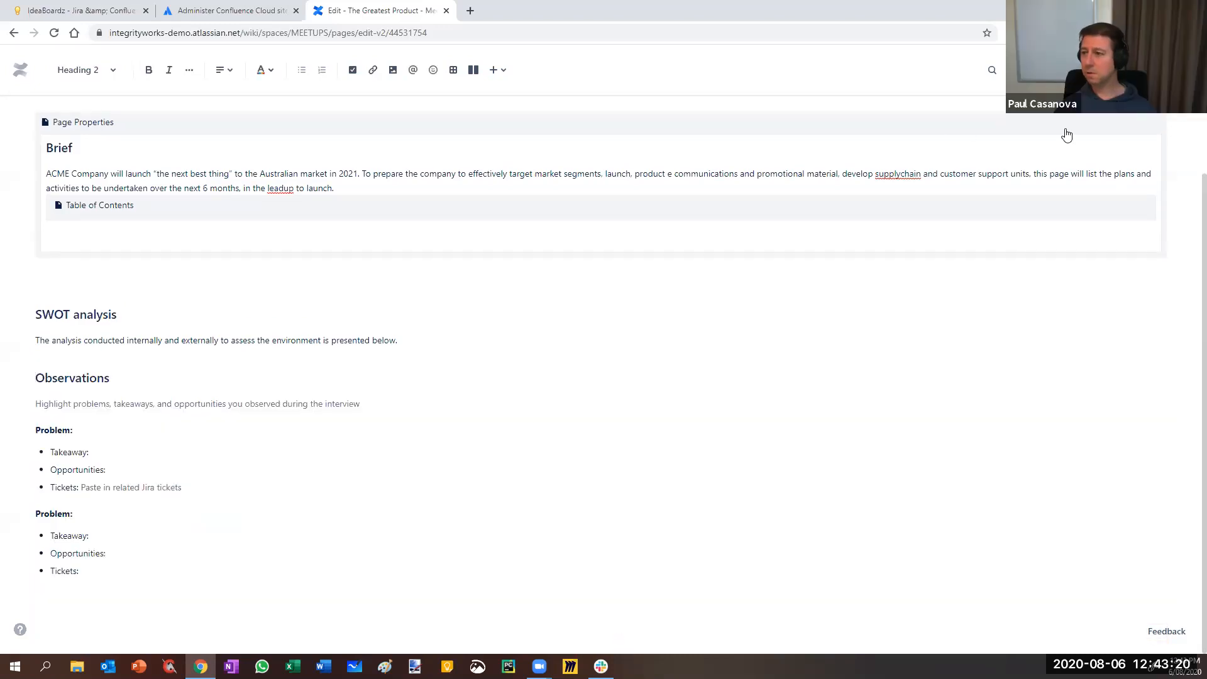
left_click(1180, 70)
left_click(1100, 202)
left_click(687, 194)
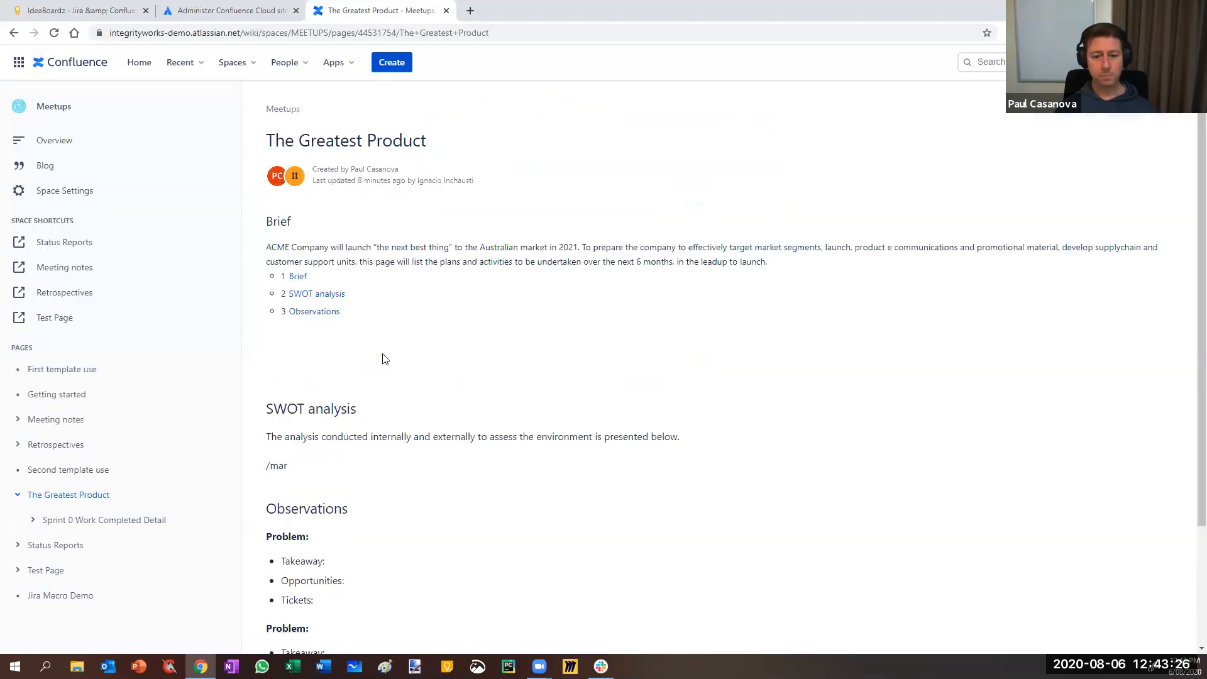
- Move the SWOT Analysis page out from under Sprint 0 Work Completed Detail to directly beneath The Greatest Product, and open it
left_click(33, 520)
left_click_drag(67, 545, 63, 520)
left_click(68, 522)
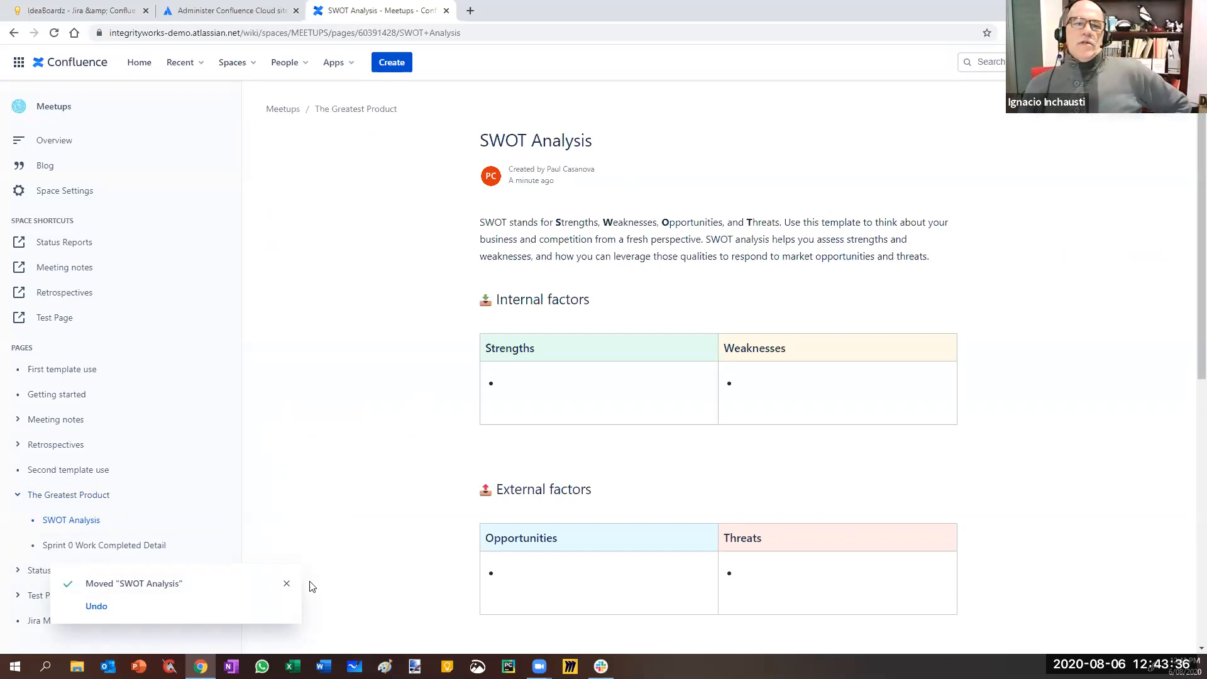
left_click(287, 583)
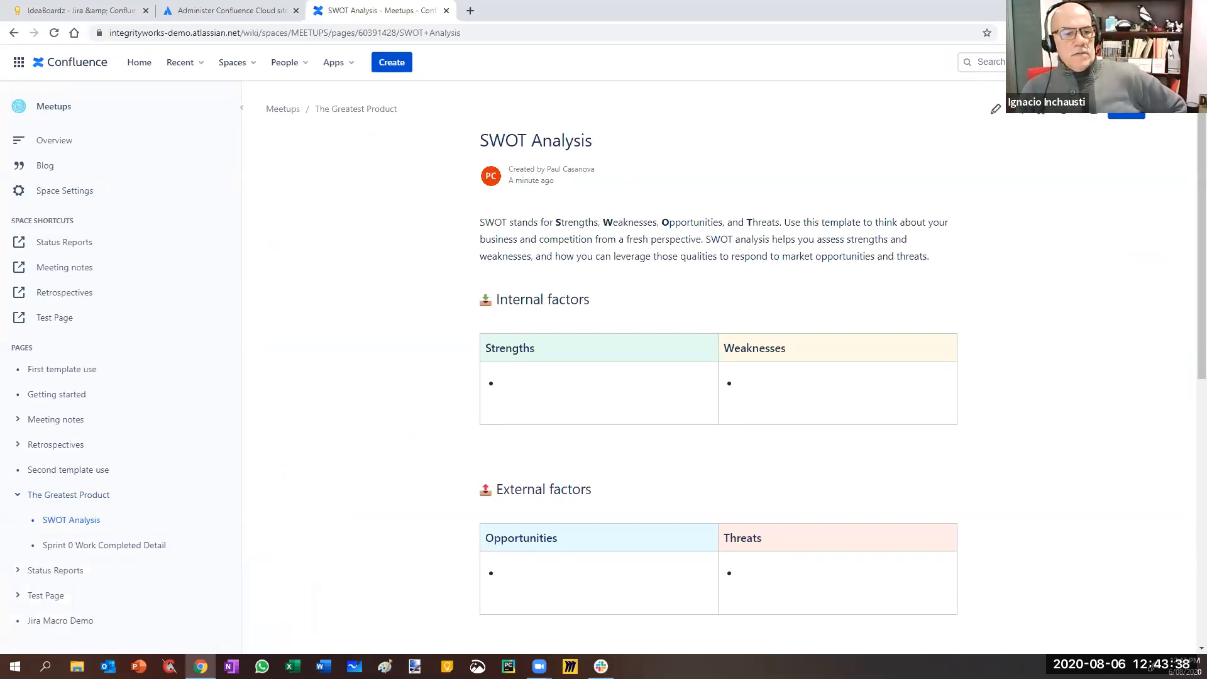
- Edit The Greatest Product page and include the SWOT Analysis page below the SWOT analysis introduction with the Include Page macro
left_click(86, 497)
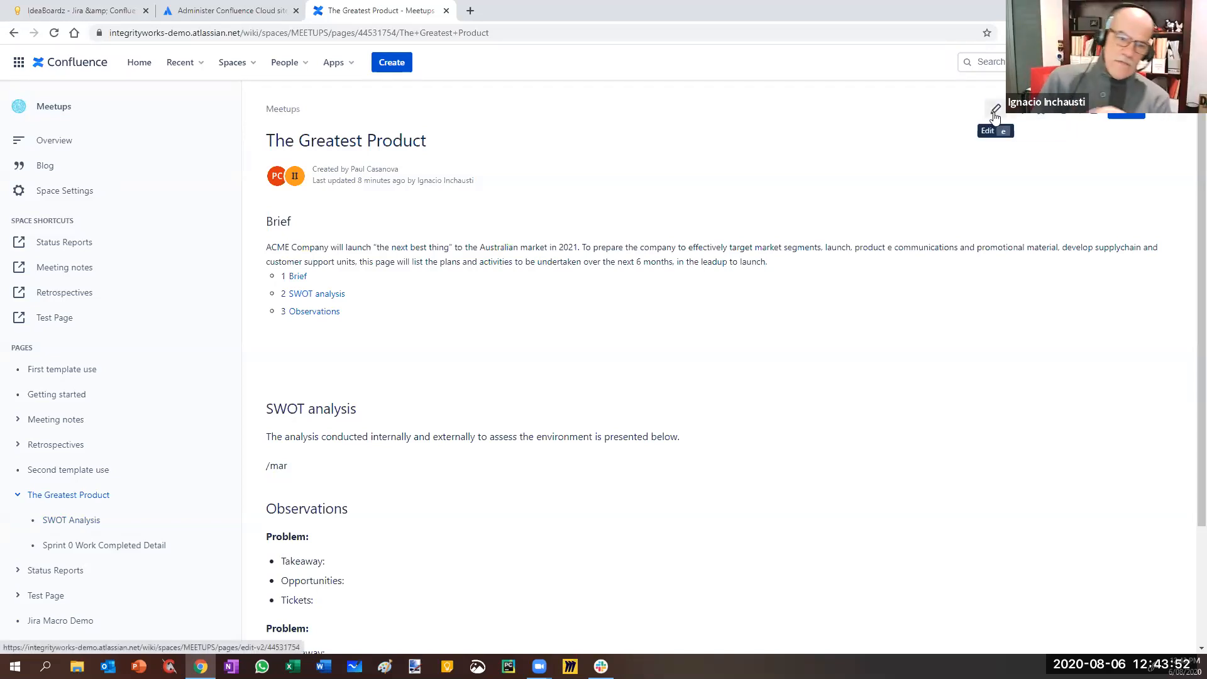
left_click(995, 110)
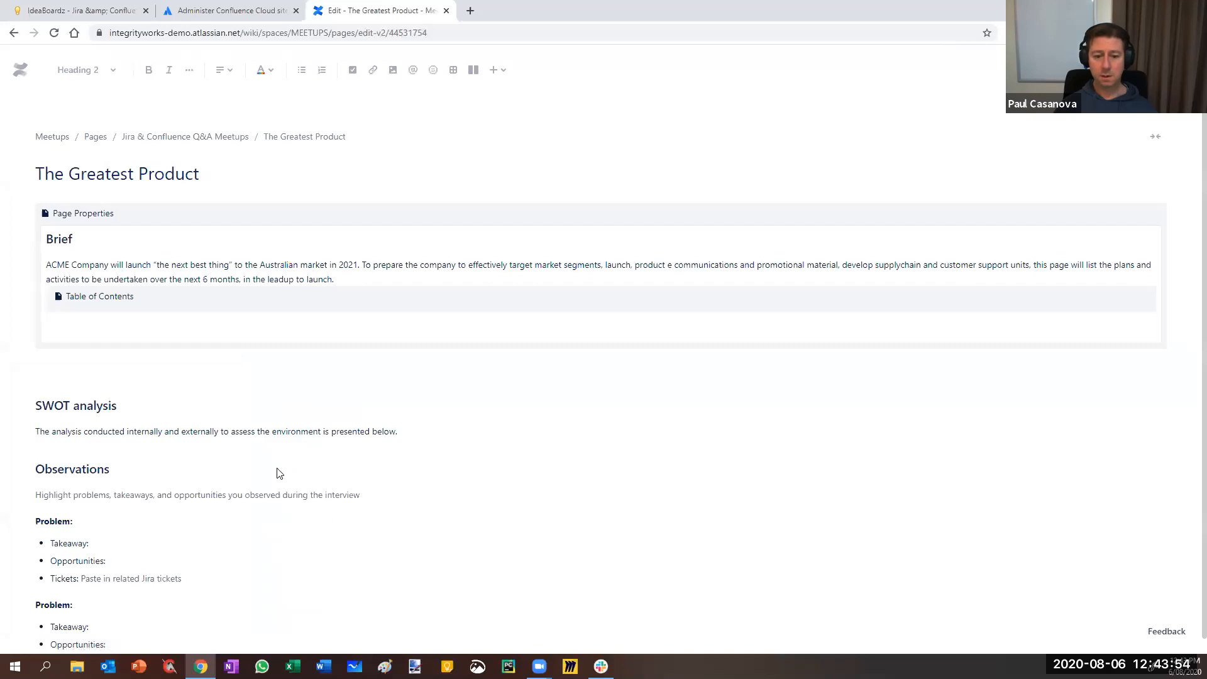
left_click(81, 343)
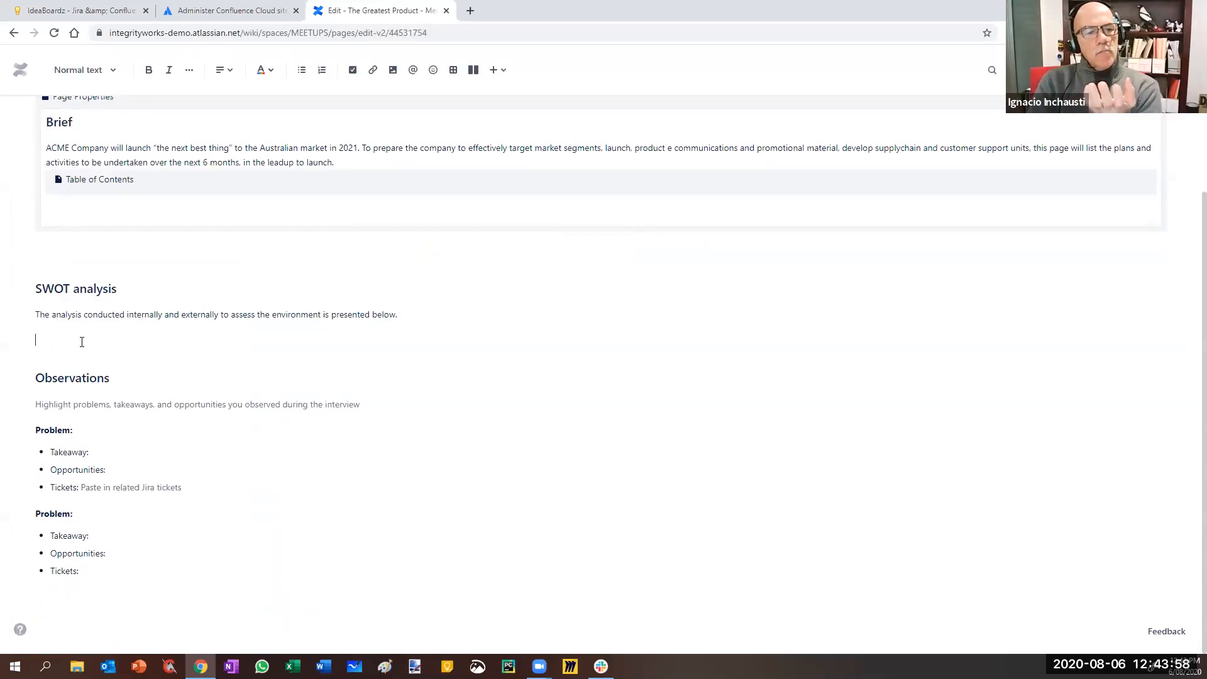
type("ins")
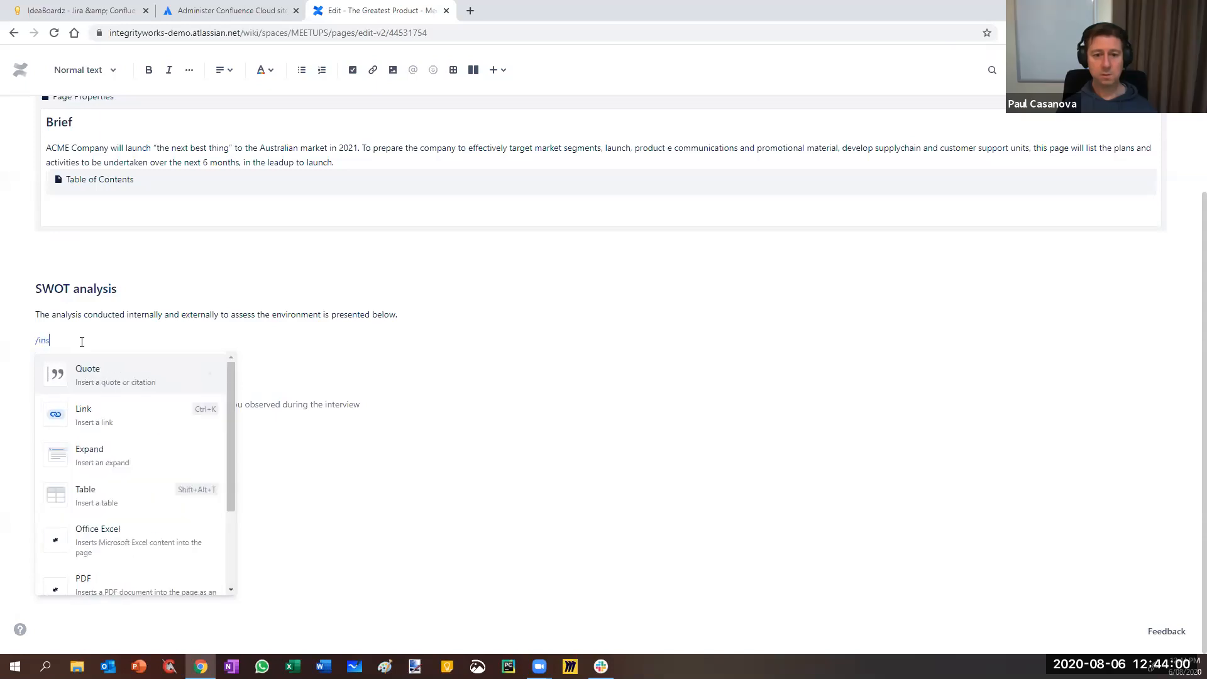
key("BackSpace")
type("clu")
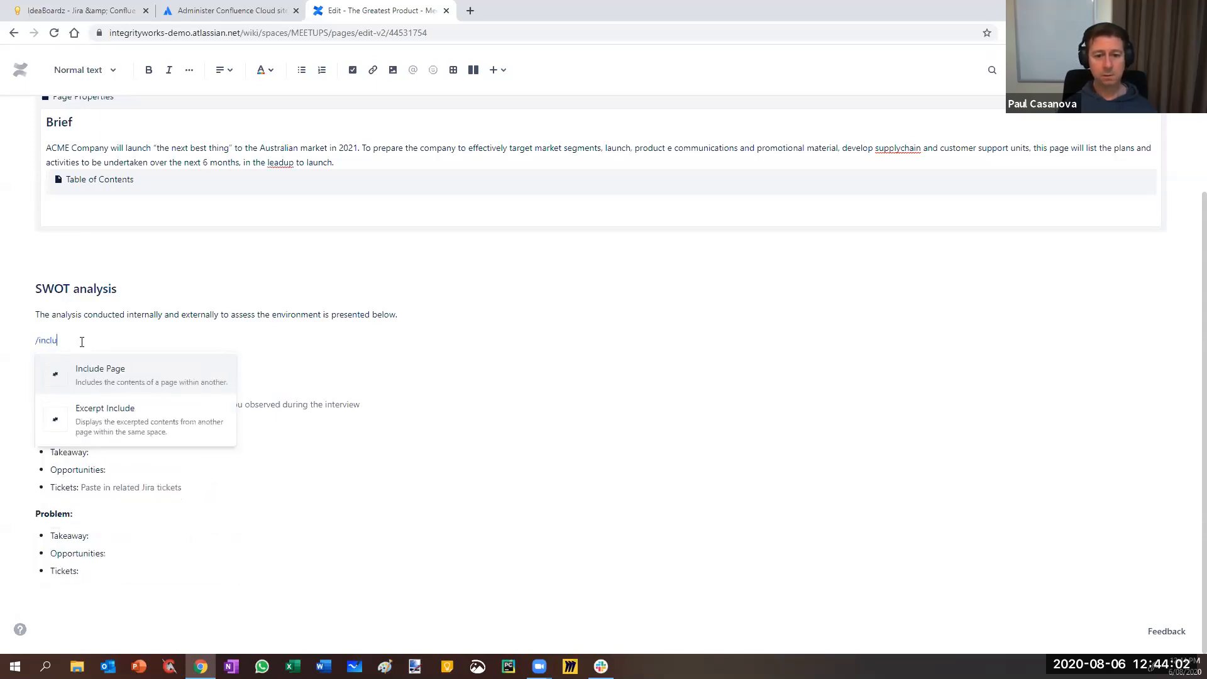
left_click(99, 386)
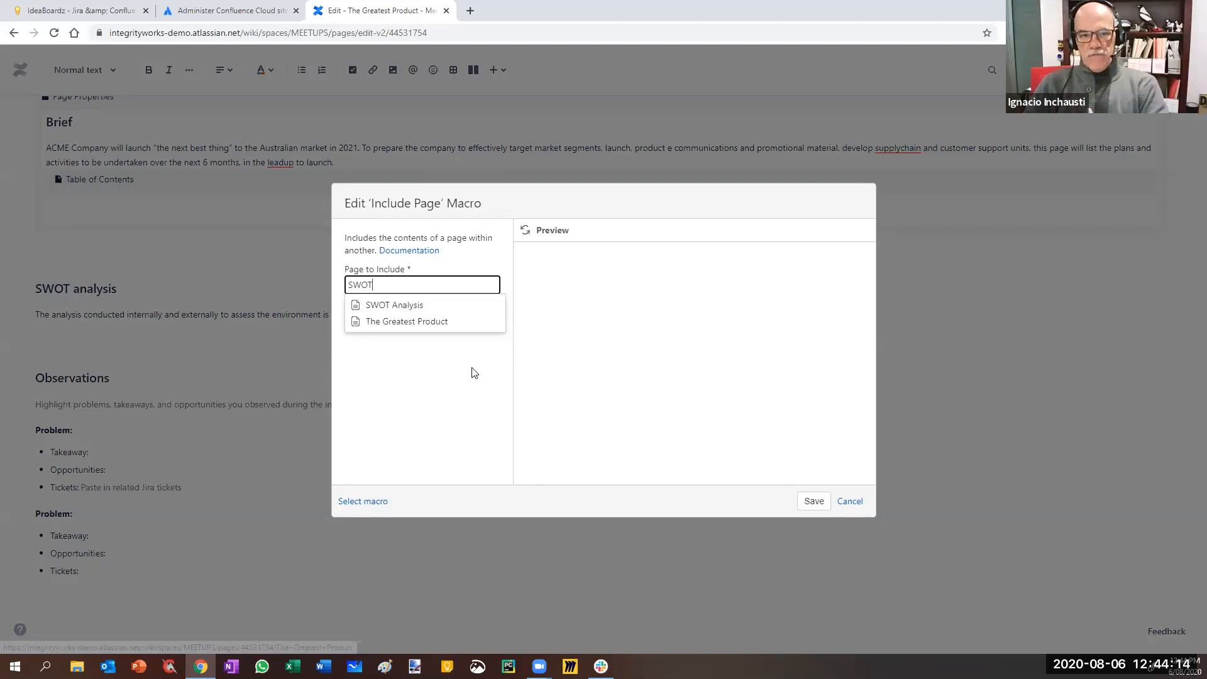
left_click(398, 305)
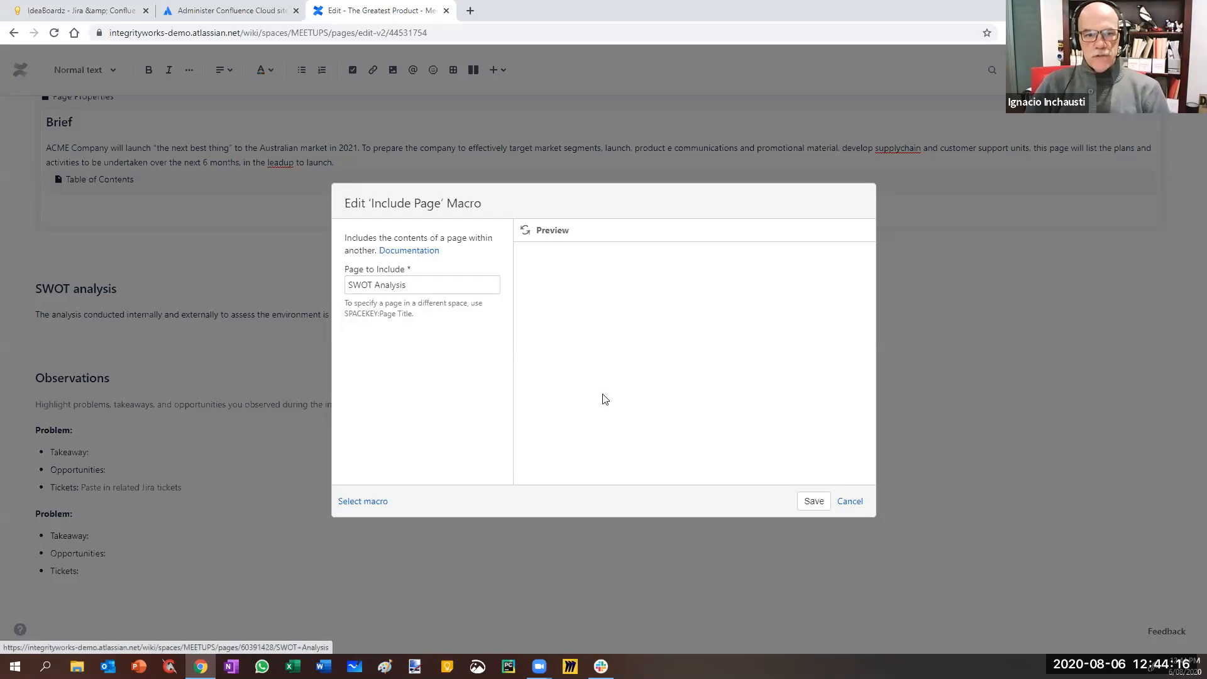
left_click(813, 501)
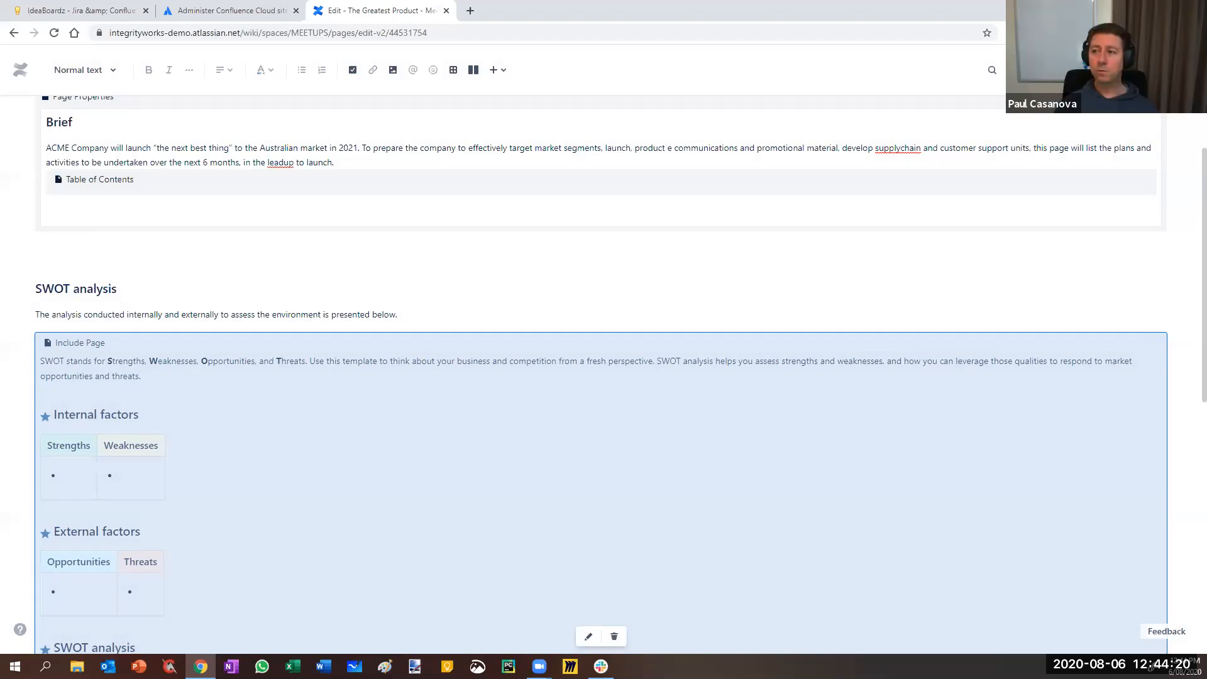
- Publish The Greatest Product page and review the included SWOT content through to the Observations section
left_click(1106, 70)
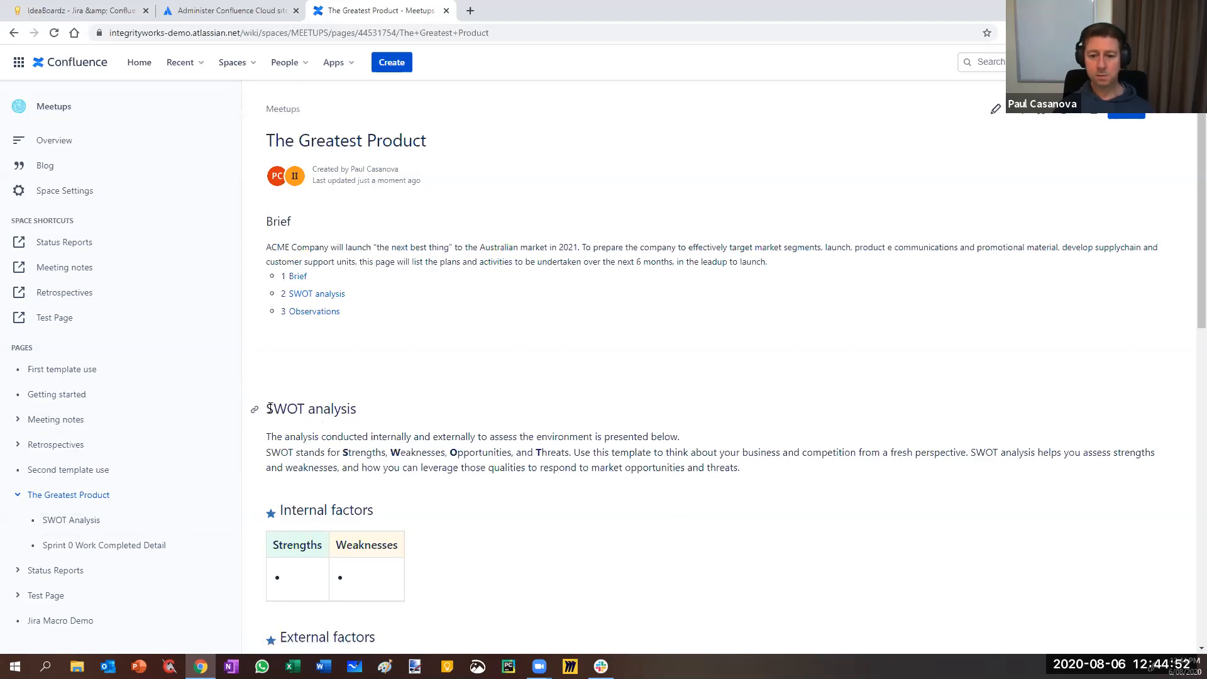
scroll(404, 424, "down", 3)
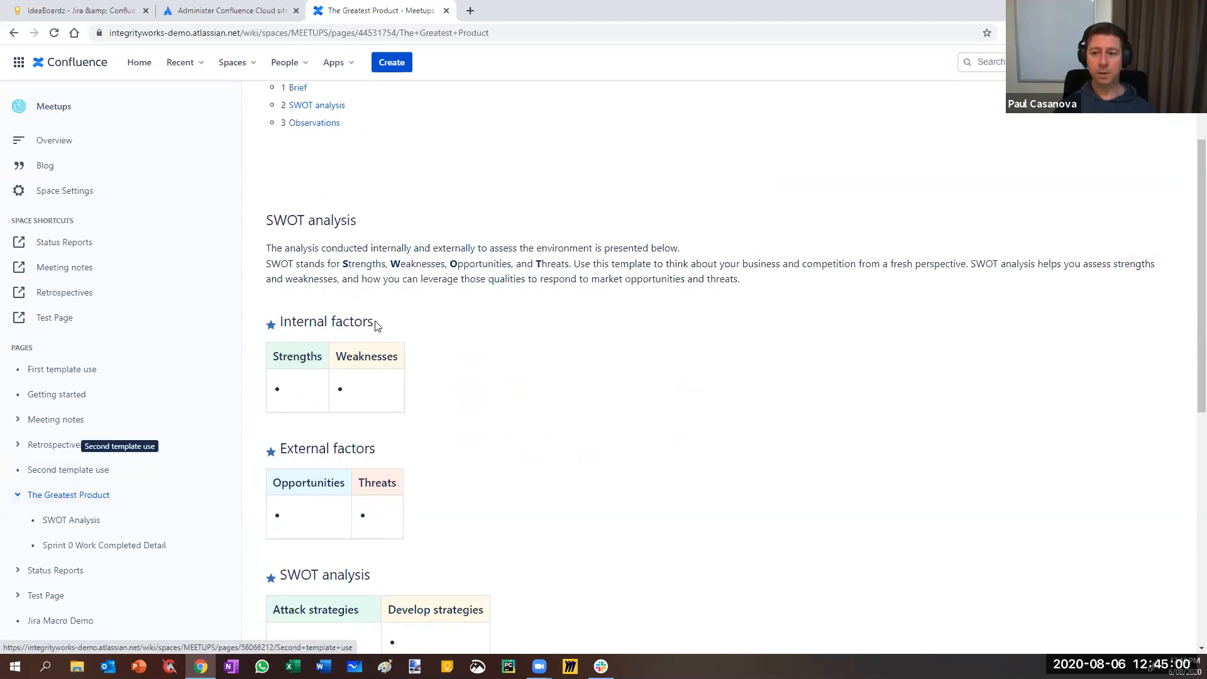
scroll(377, 326, "up", 3)
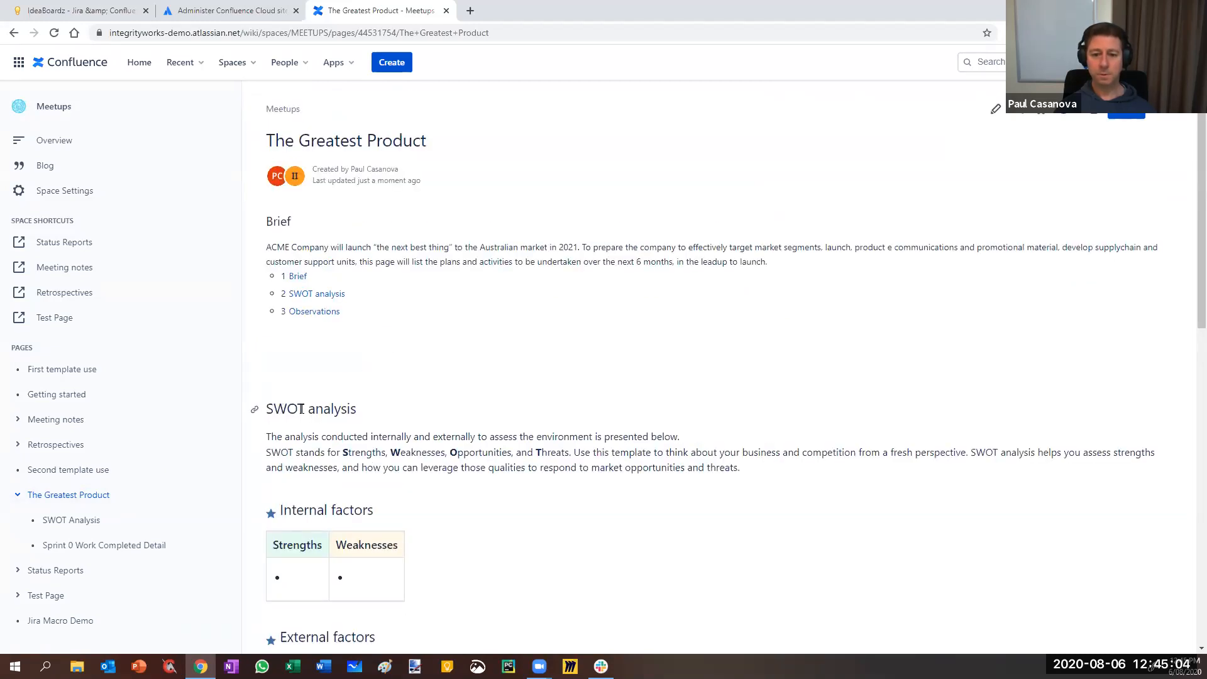
scroll(340, 403, "down", 10)
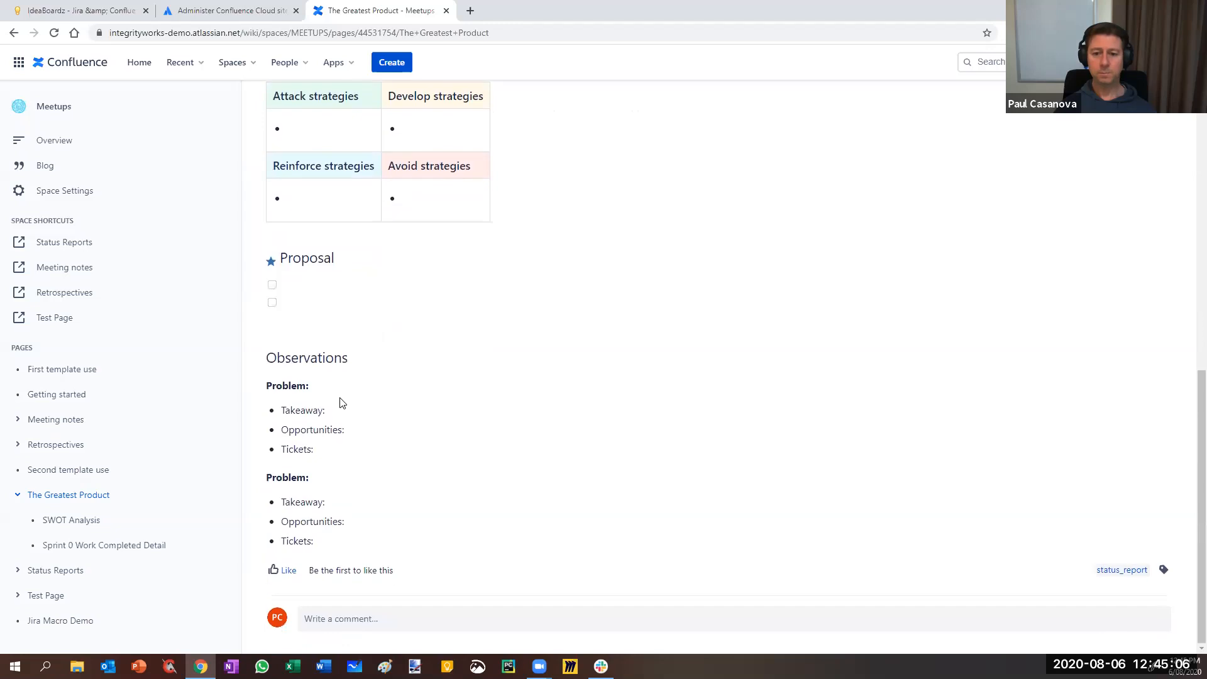
scroll(482, 377, "up", 10)
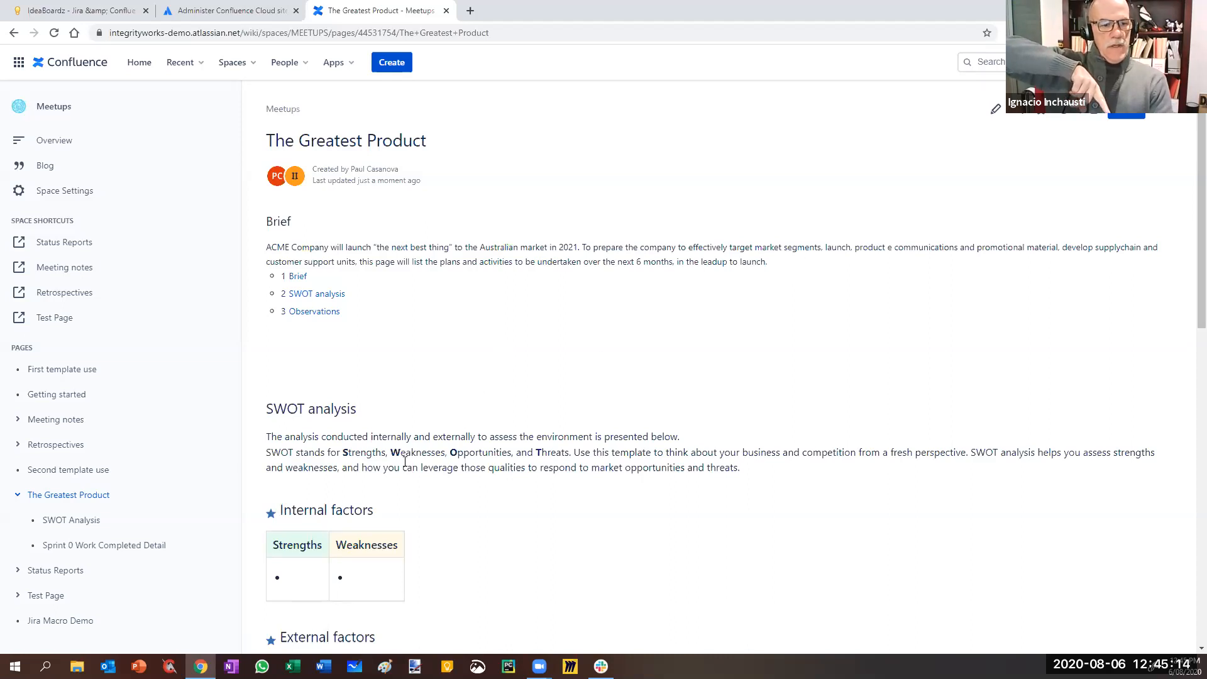
- Reopen The Greatest Product page for editing and insert a divider below the SWOT analysis introductory sentence
left_click(996, 109)
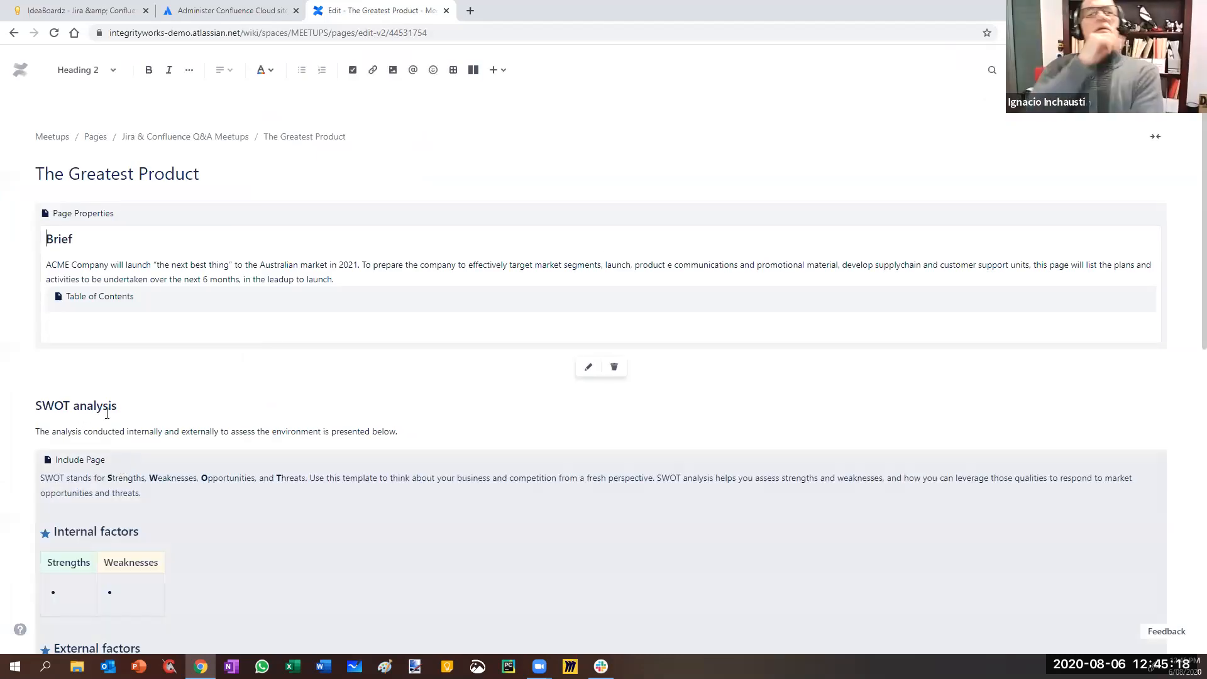
left_click(418, 432)
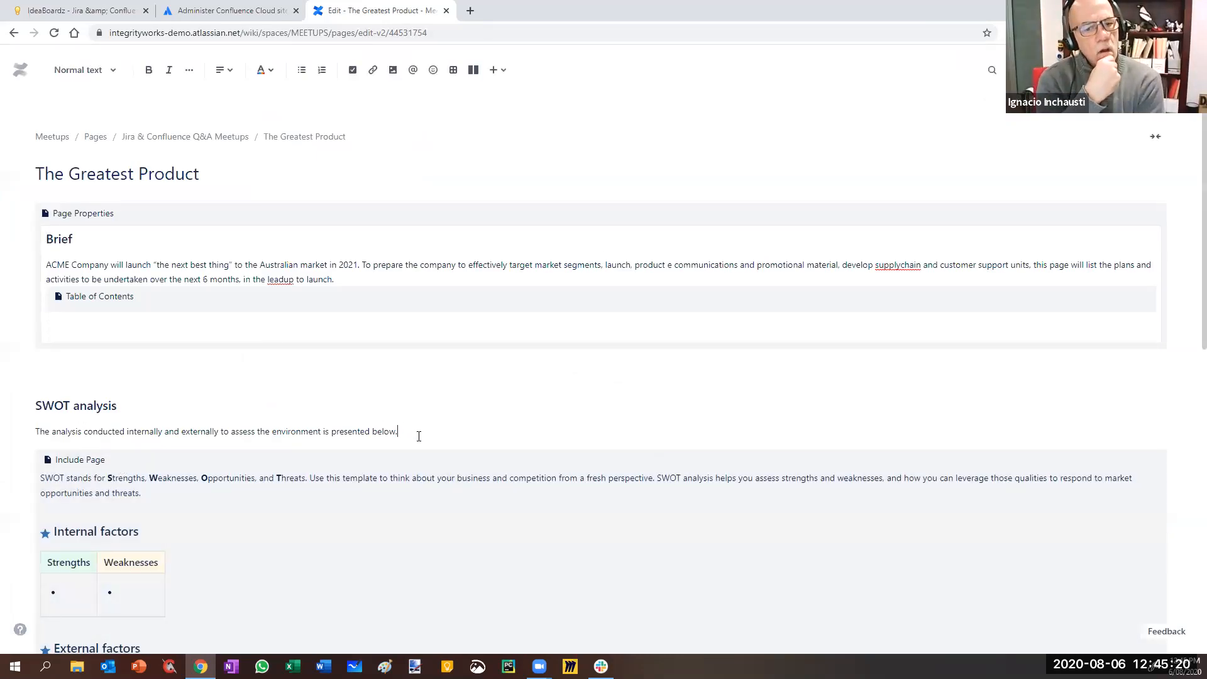
key("Return")
left_click(494, 70)
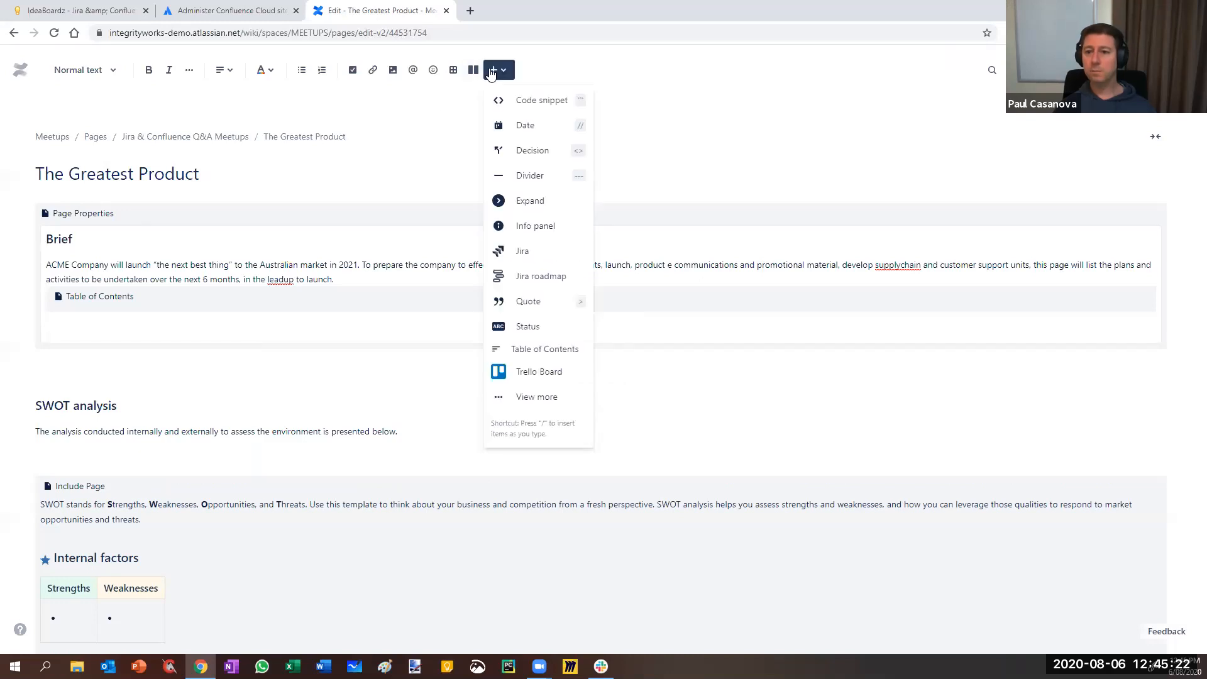
left_click(529, 178)
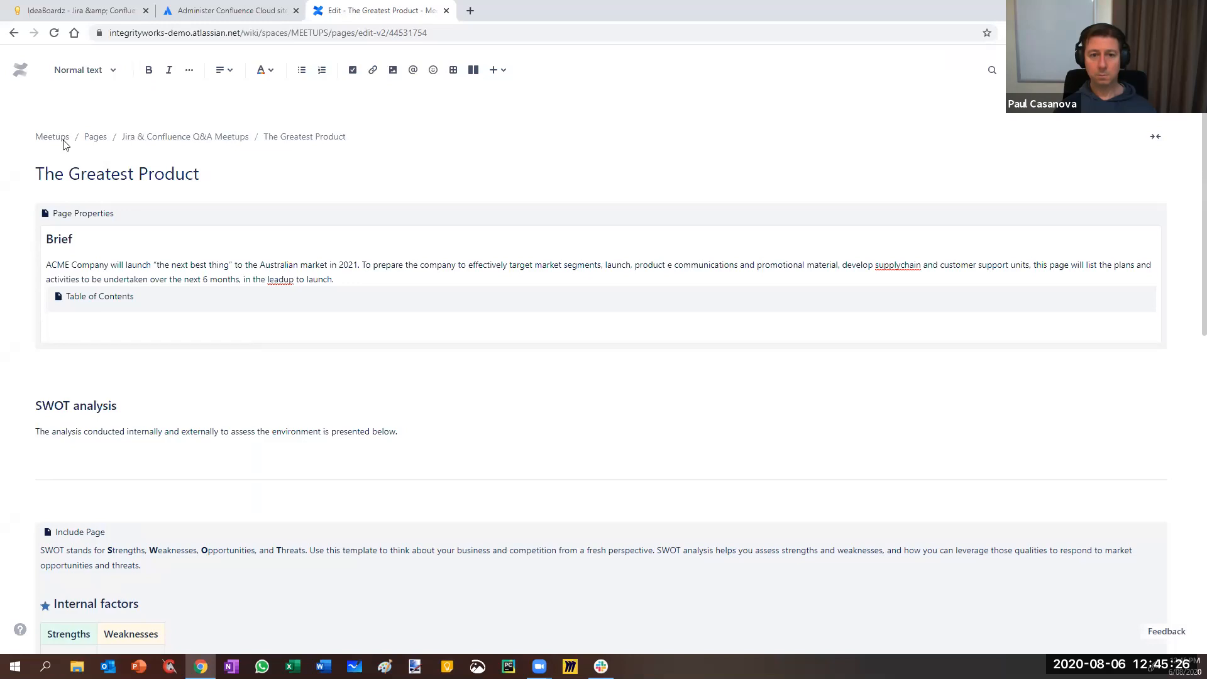
- Add the Heading 1 text "Begin Included Page" between the divider and the Include Page macro
left_click(71, 70)
left_click(91, 126)
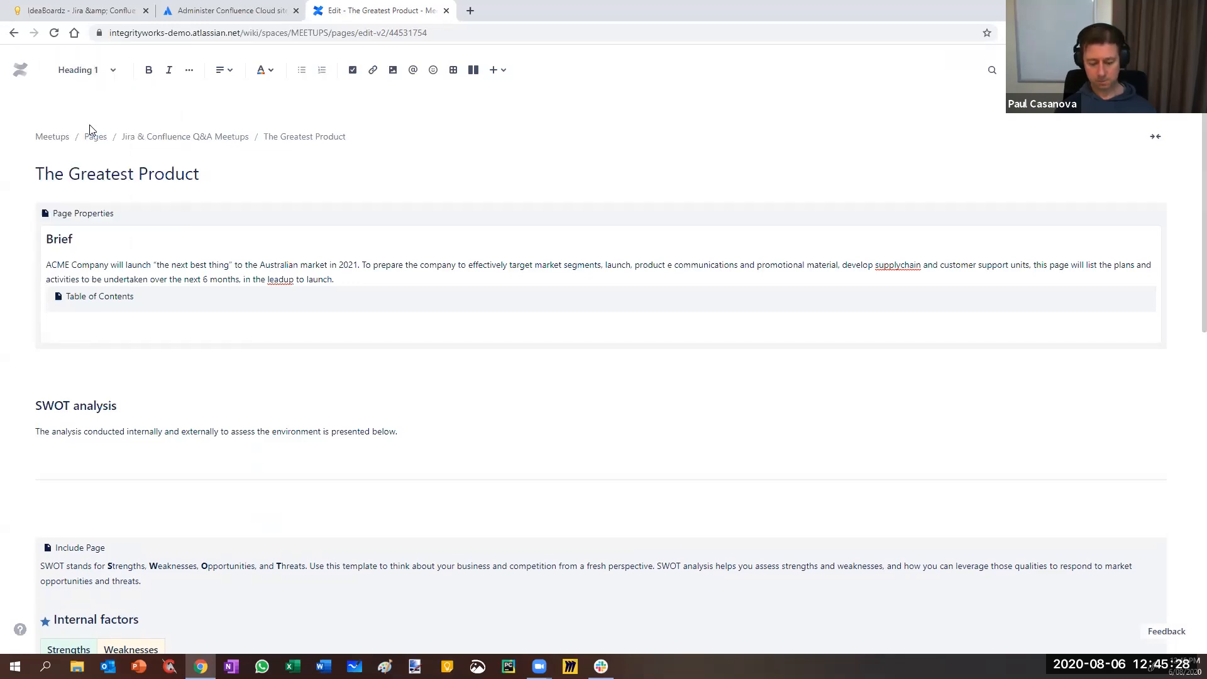
type("Begin Child")
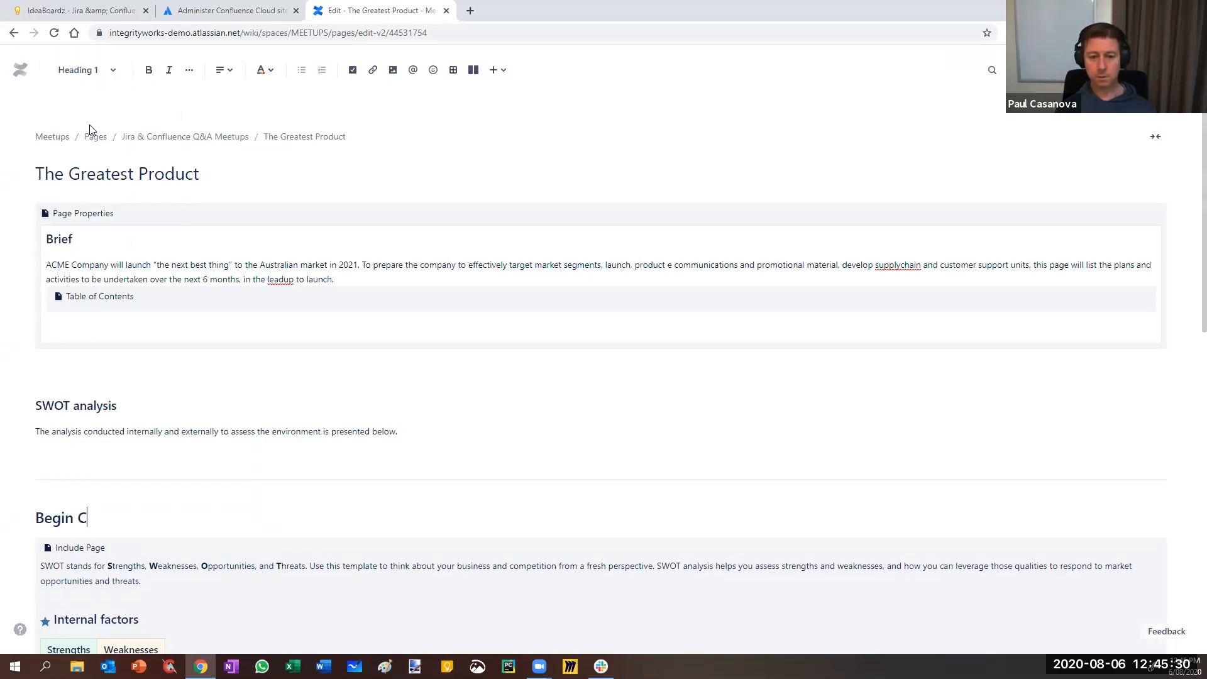
key("BackSpace")
key("BackSpace")
key("BackSpace")
key("BackSpace")
key("BackSpace")
type("Included Page")
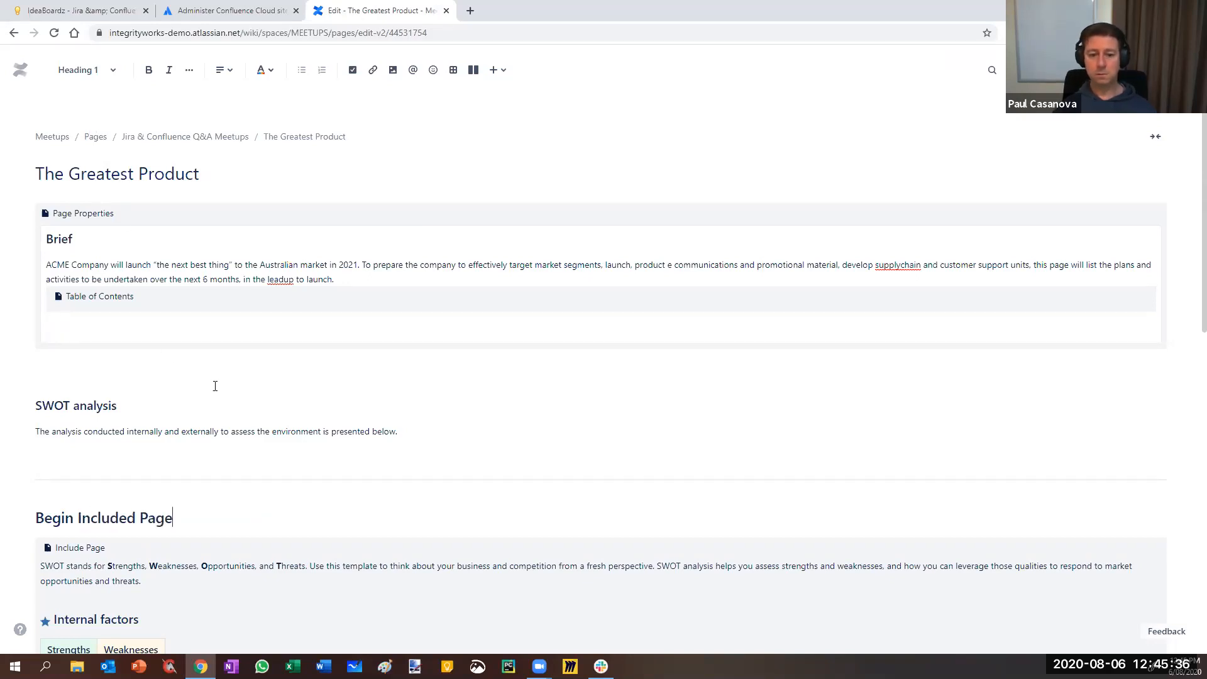
key("Return")
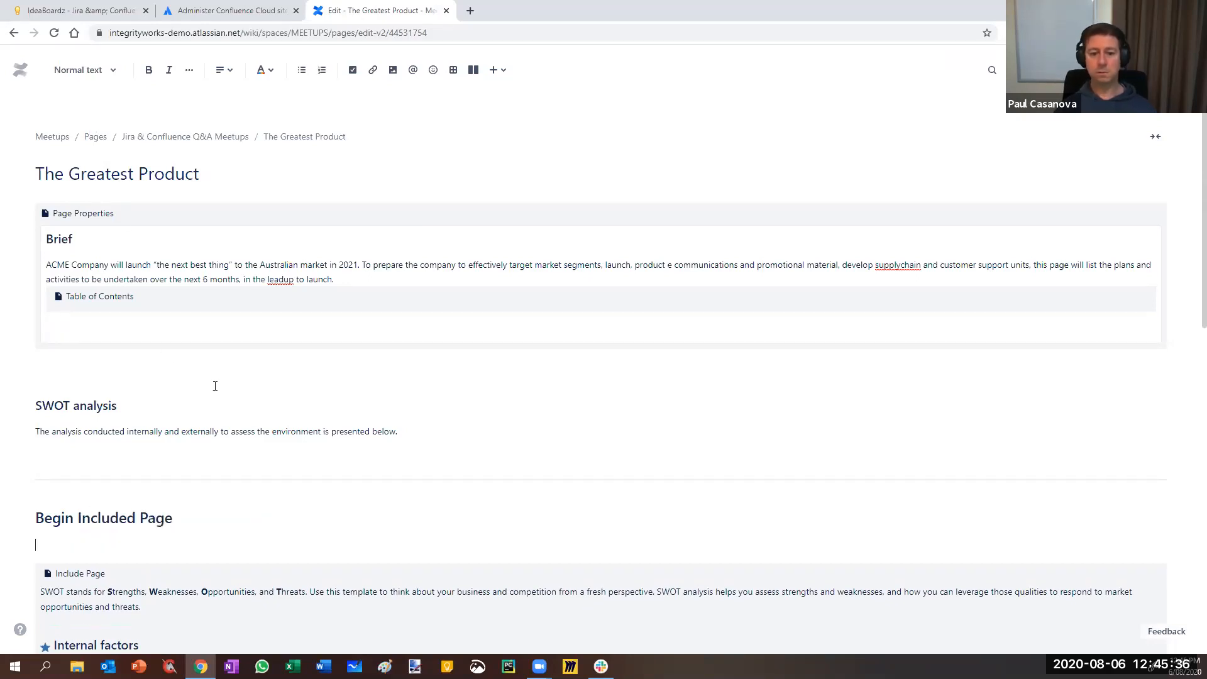
- Insert another divider between the Begin Included Page heading and the included SWOT content
left_click(491, 73)
left_click(517, 175)
scroll(319, 422, "down", 10)
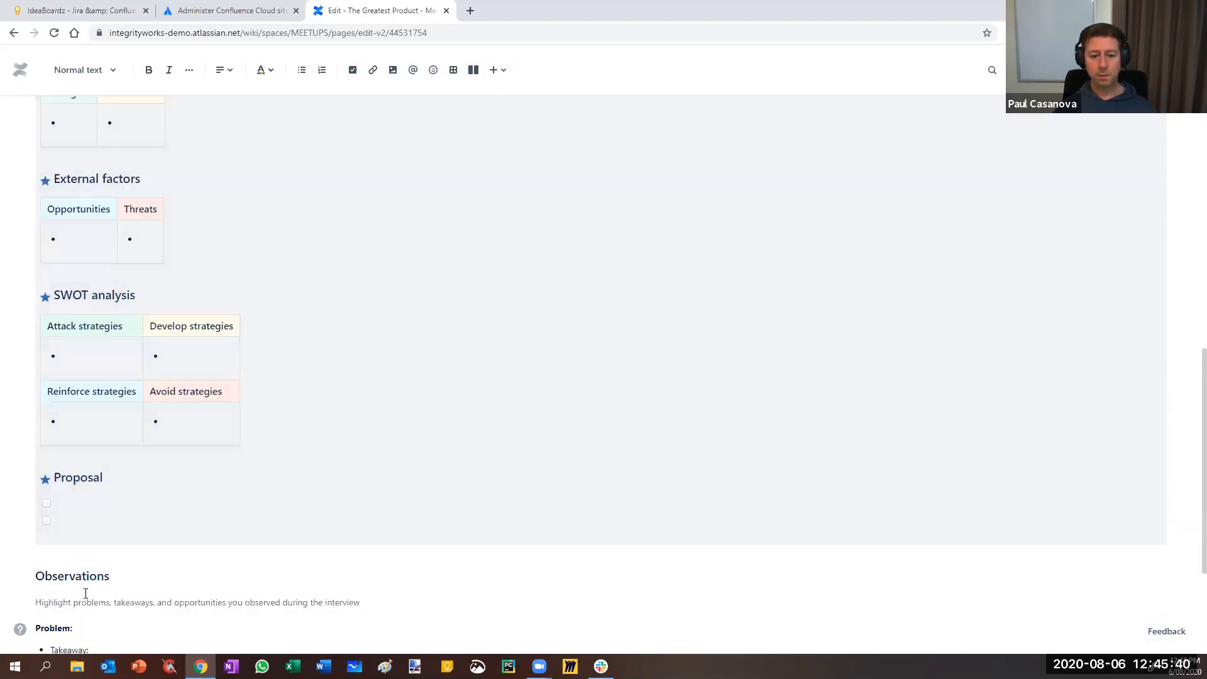
- Add an empty line above the Observations heading and insert a divider there, below the included SWOT content
left_click(40, 576)
key("Return")
key("Up")
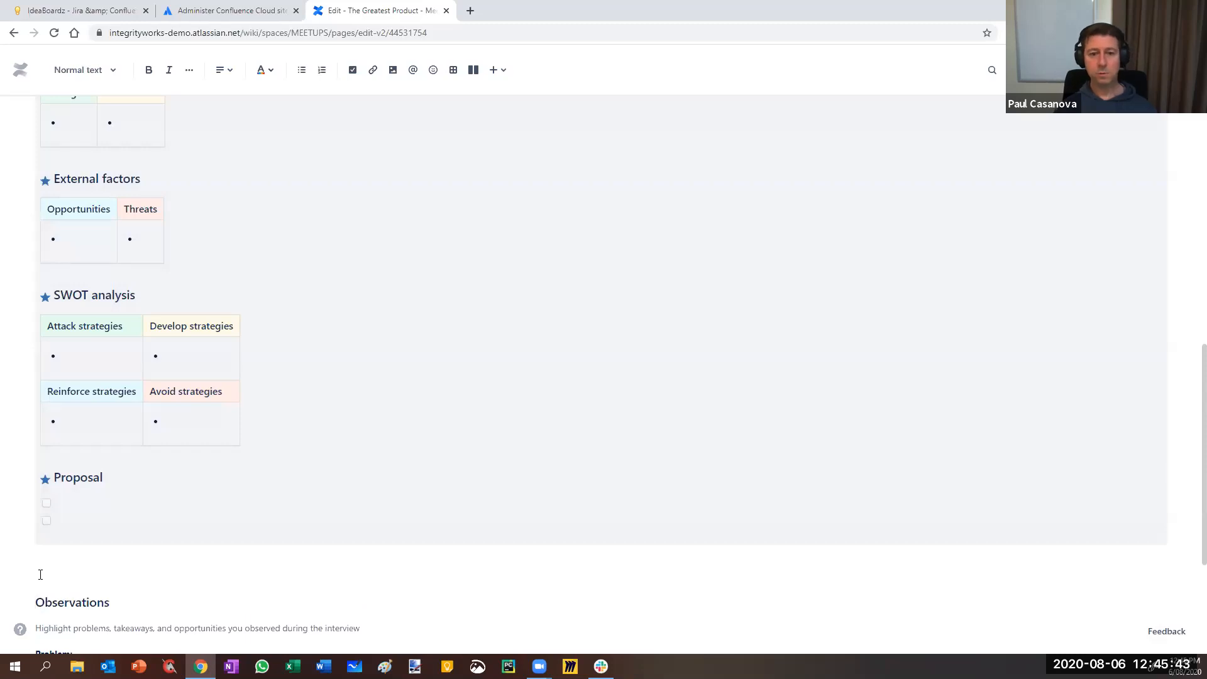
left_click(497, 71)
left_click(522, 175)
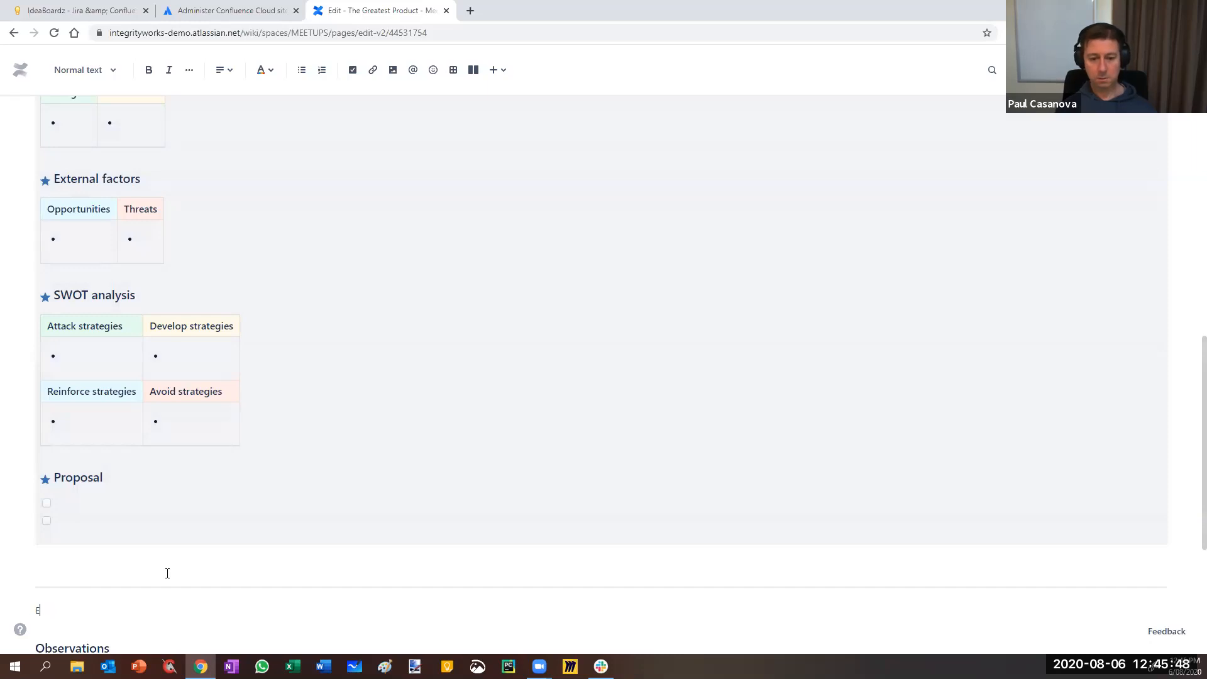
- Add the Heading 1 text "End Included Page" below the new divider and insert another divider beneath it
left_click(94, 70)
left_click(96, 129)
type("End Included Page")
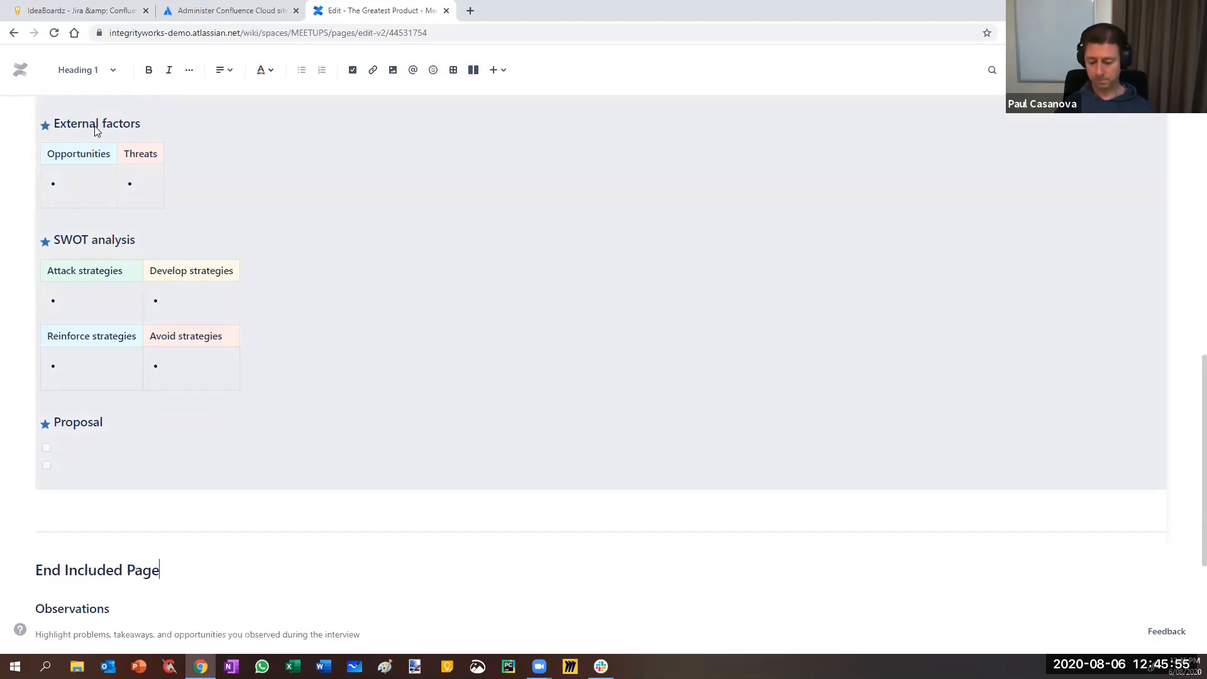
key("Return")
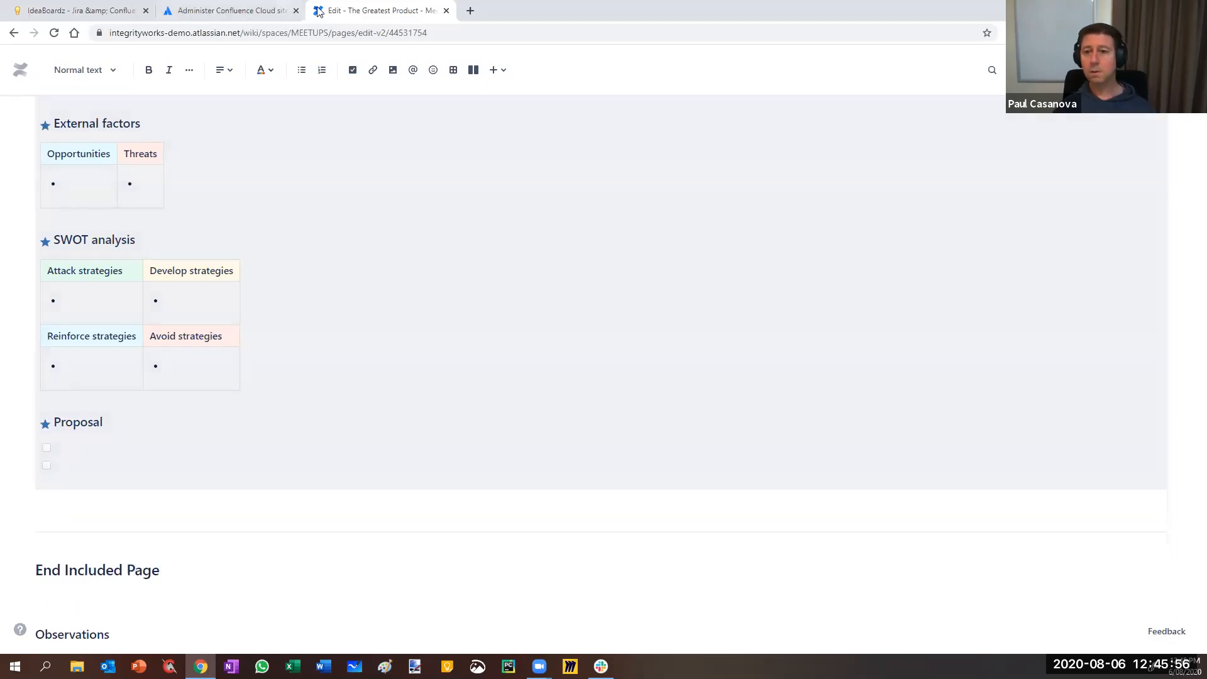
left_click(495, 71)
left_click(501, 178)
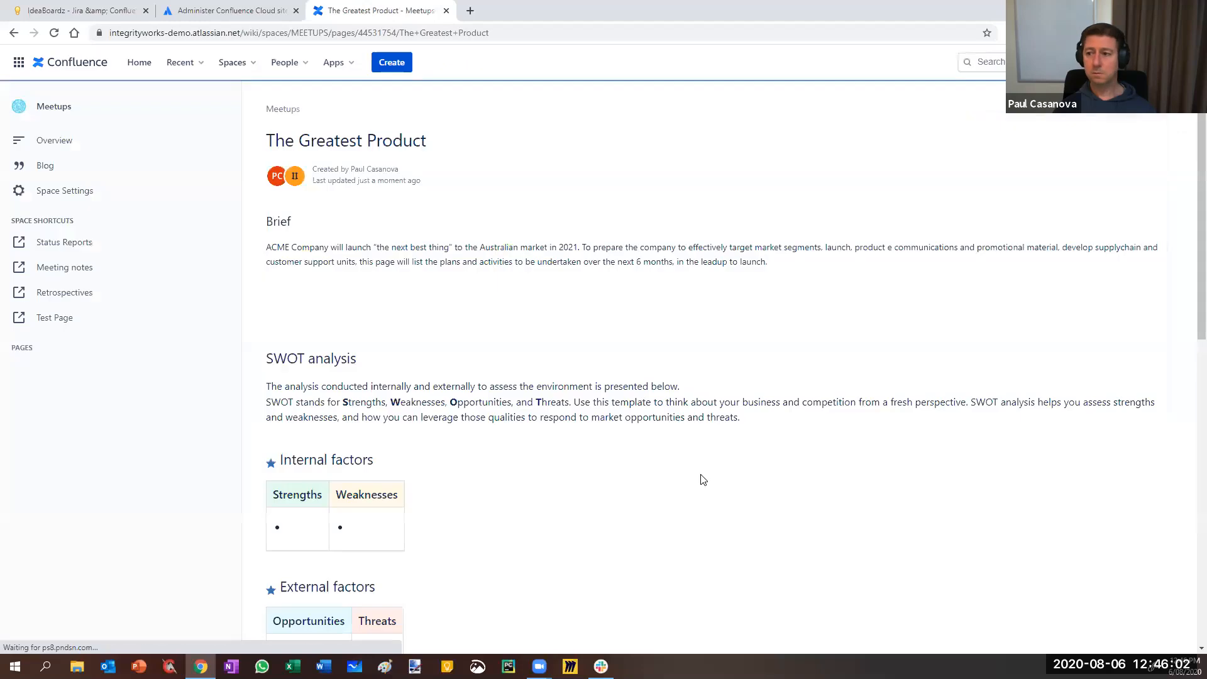
- Review the published The Greatest Product page, checking the Begin Included Page and End Included Page markers around the SWOT content
scroll(635, 374, "down", 5)
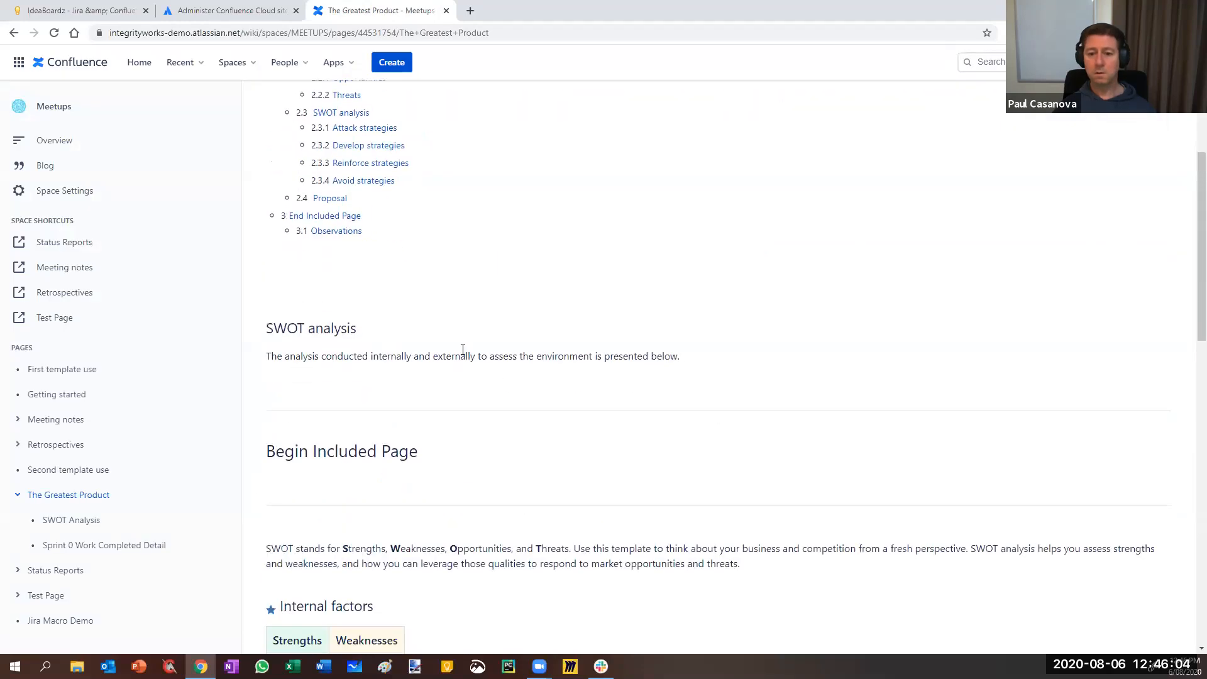
scroll(486, 370, "down", 1)
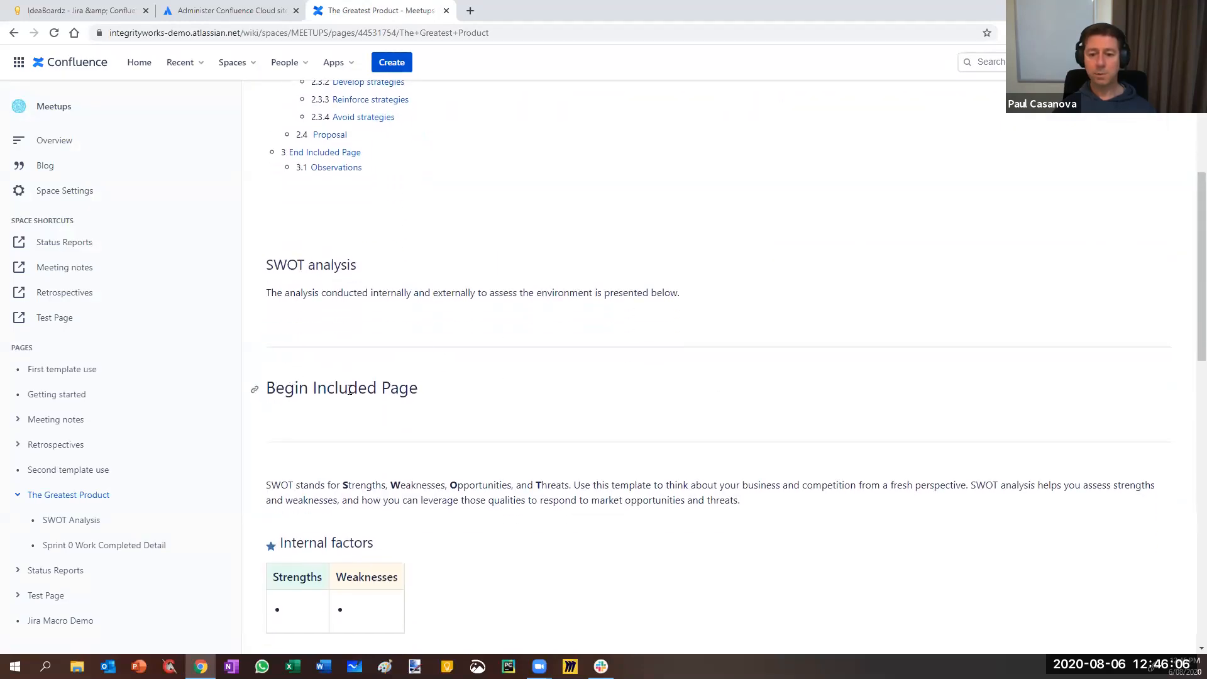
scroll(349, 390, "down", 13)
scroll(351, 395, "down", 2)
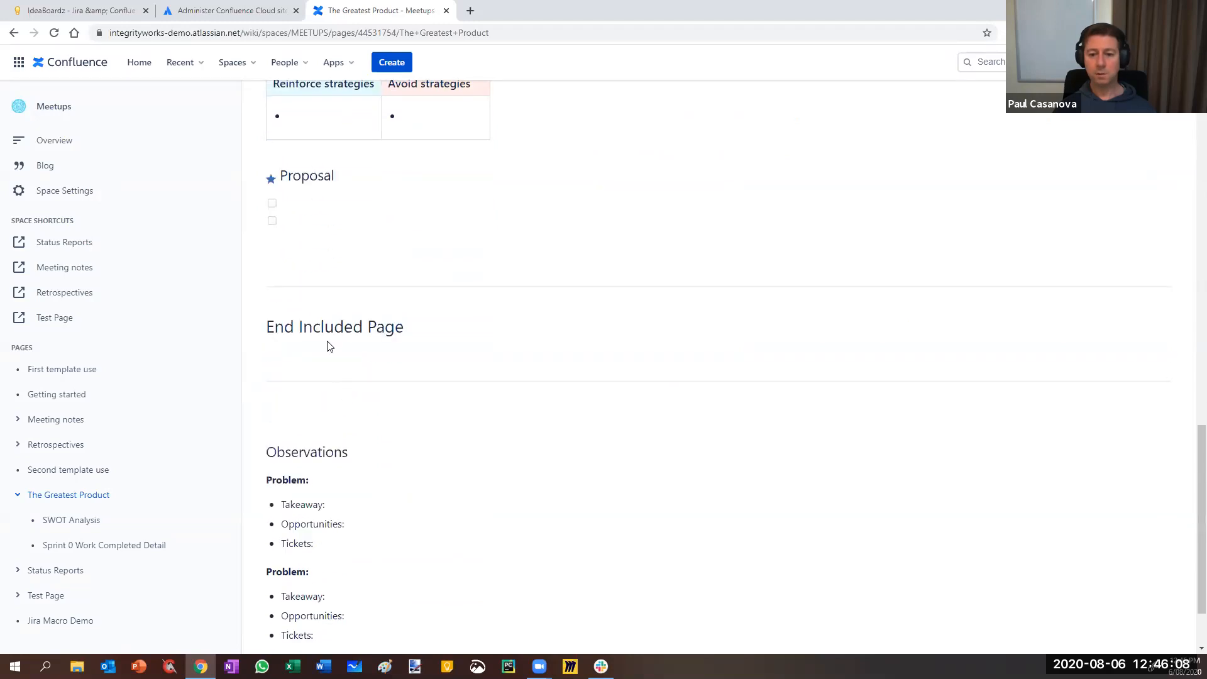
scroll(328, 346, "up", 14)
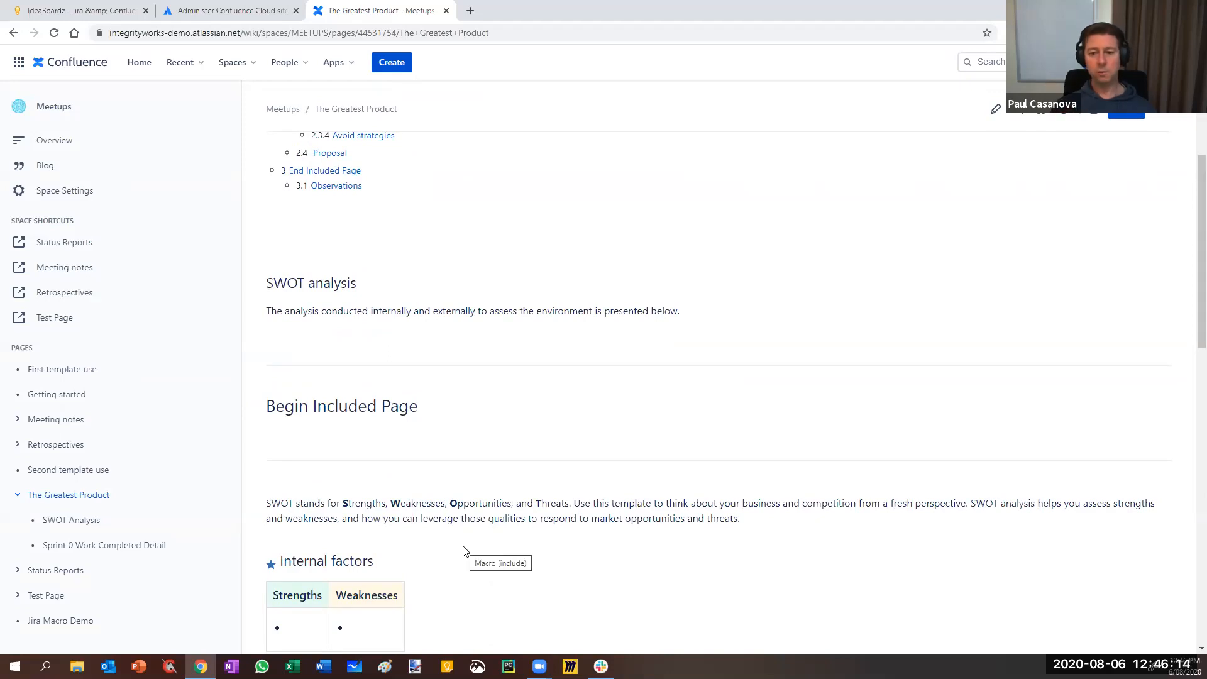
- View the source SWOT Analysis child page for comparison and return to The Greatest Product page
left_click(59, 524)
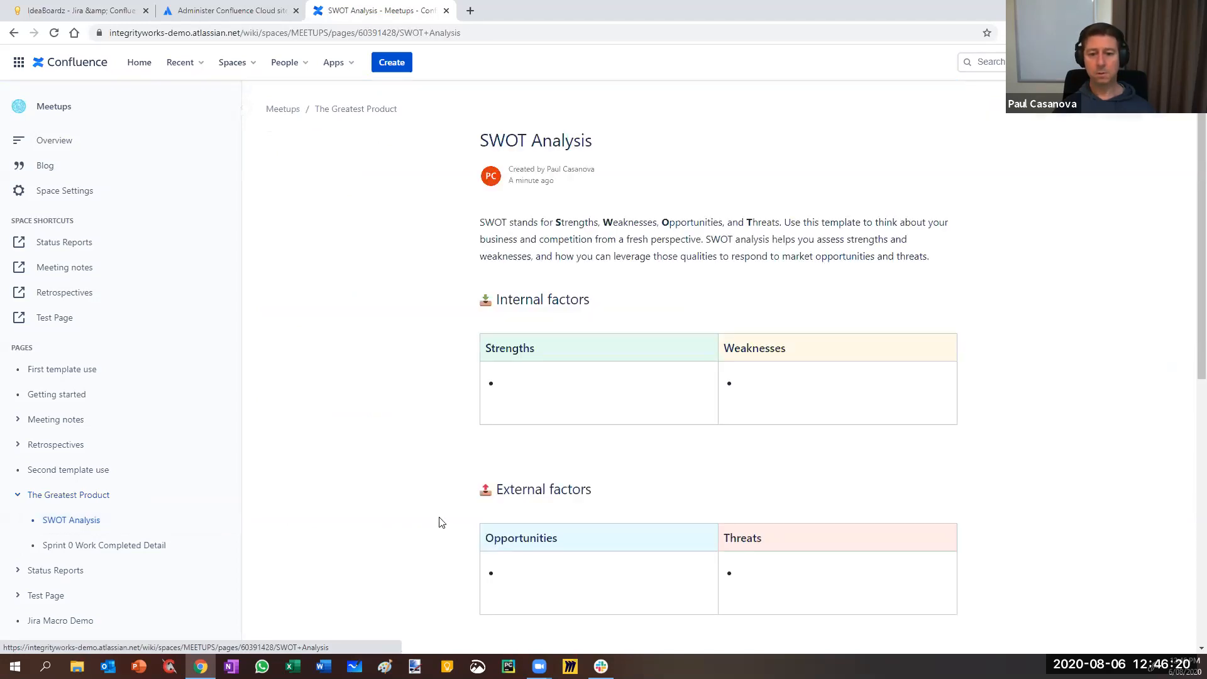
scroll(656, 304, "down", 8)
scroll(651, 296, "up", 8)
left_click(49, 496)
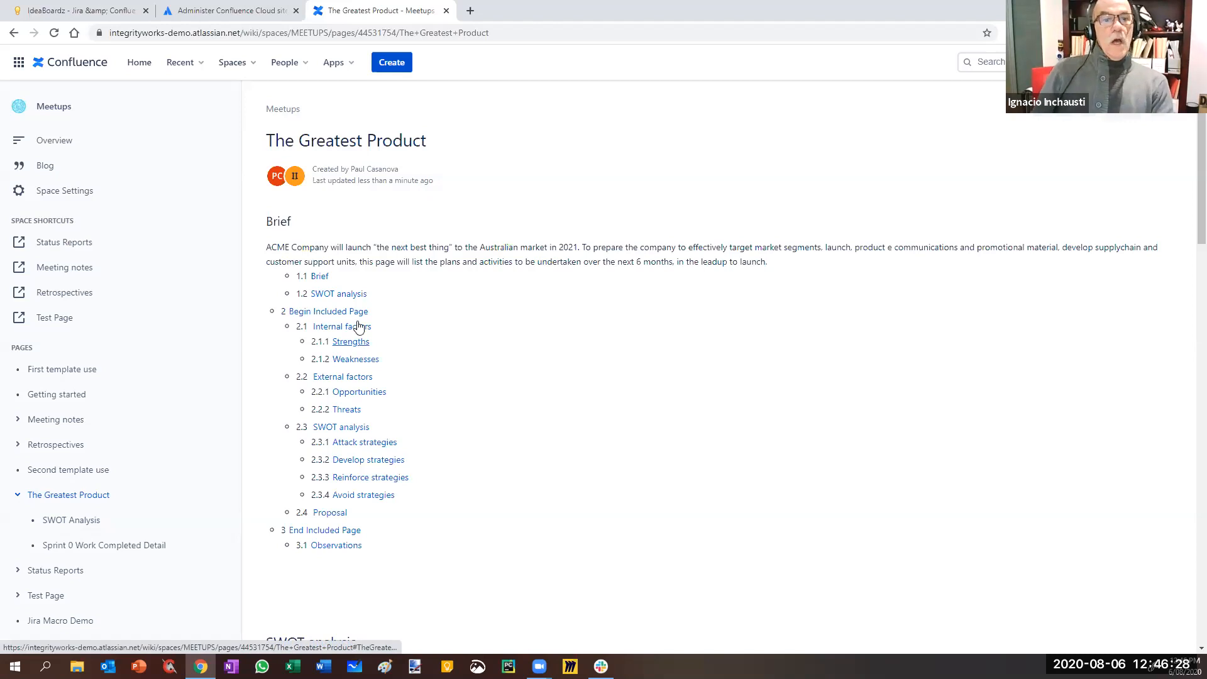
- Review The Greatest Product page from its title through the included SWOT content, and collapse its child pages in the page tree
scroll(405, 310, "down", 8)
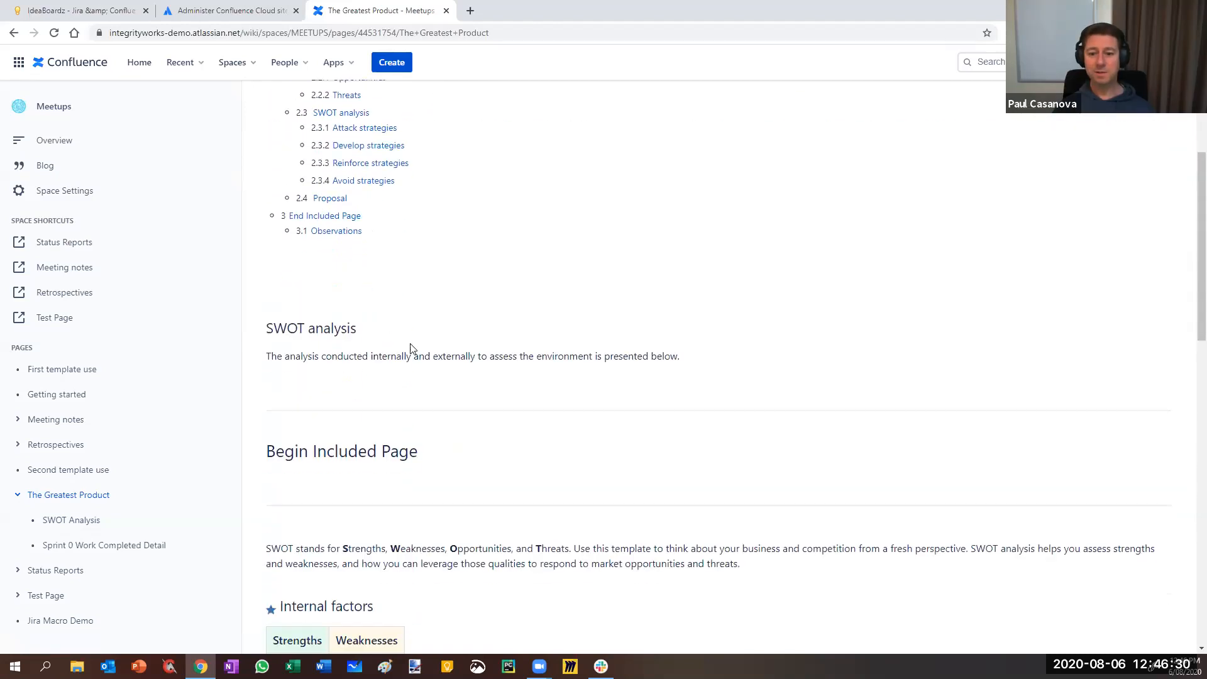
scroll(330, 407, "down", 12)
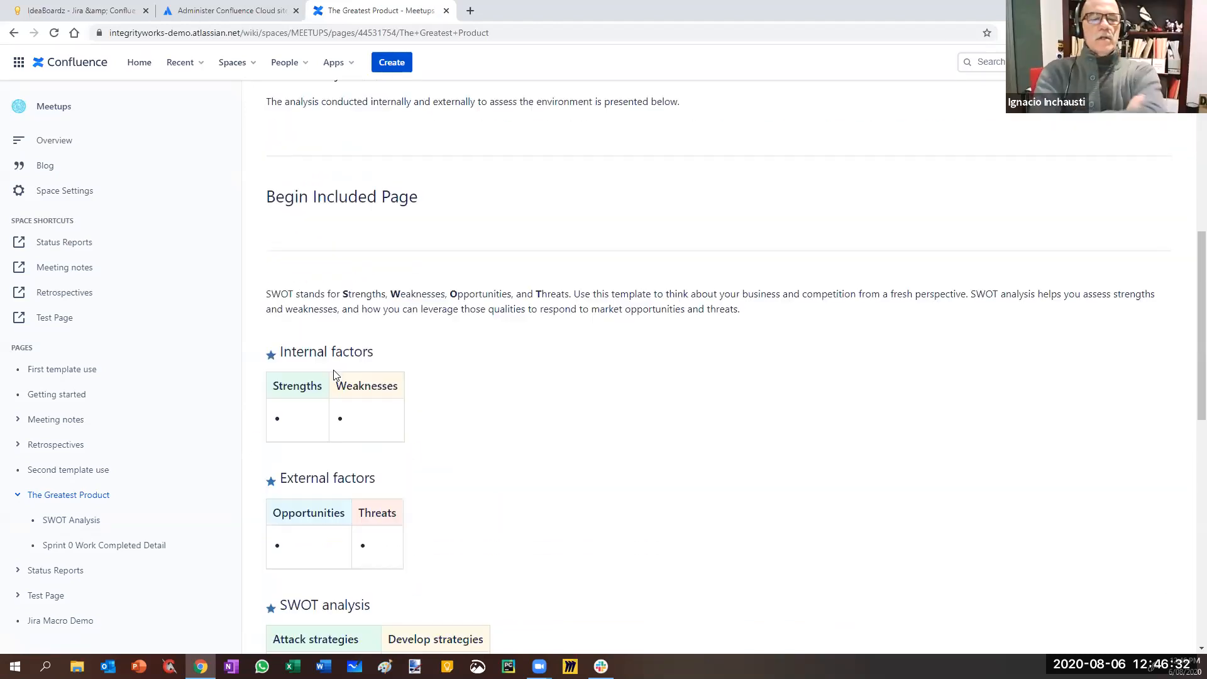
scroll(333, 378, "up", 20)
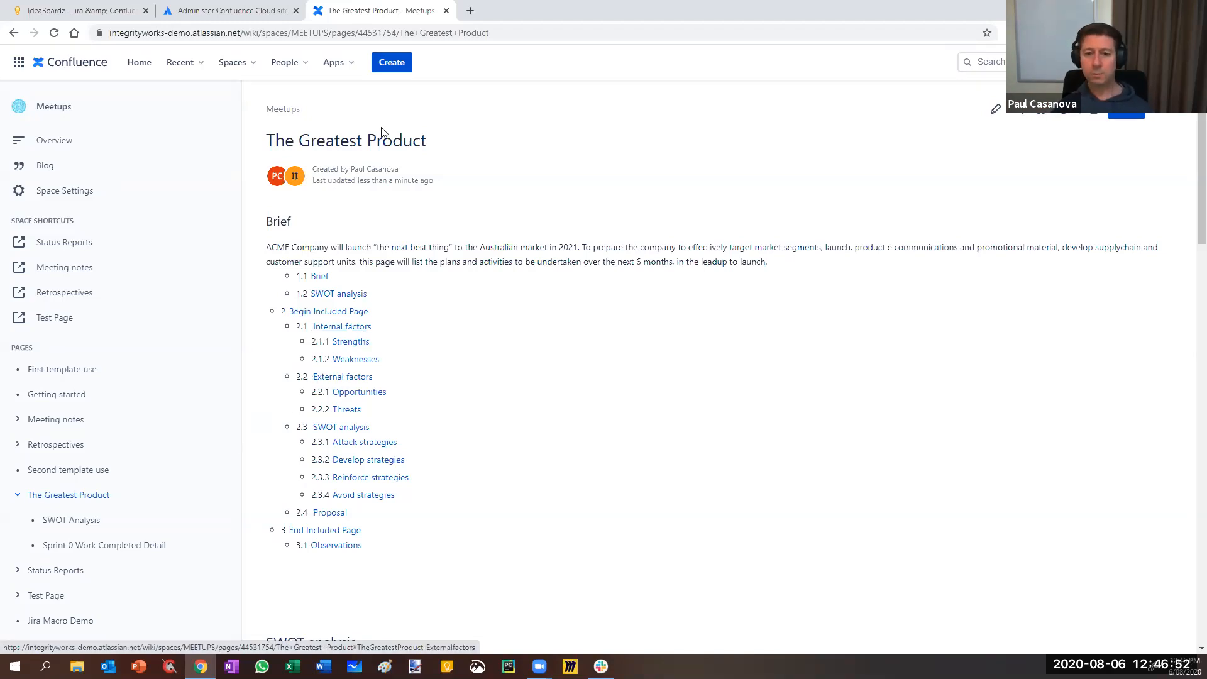
left_click_drag(264, 145, 467, 141)
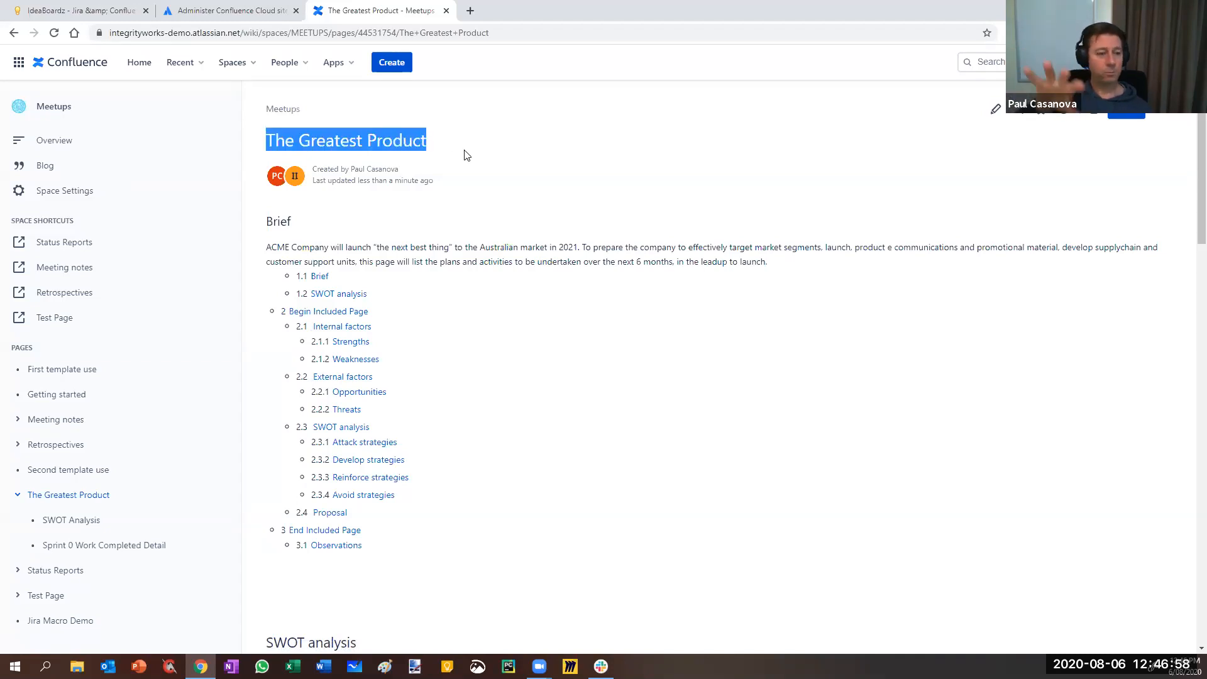
left_click(408, 221)
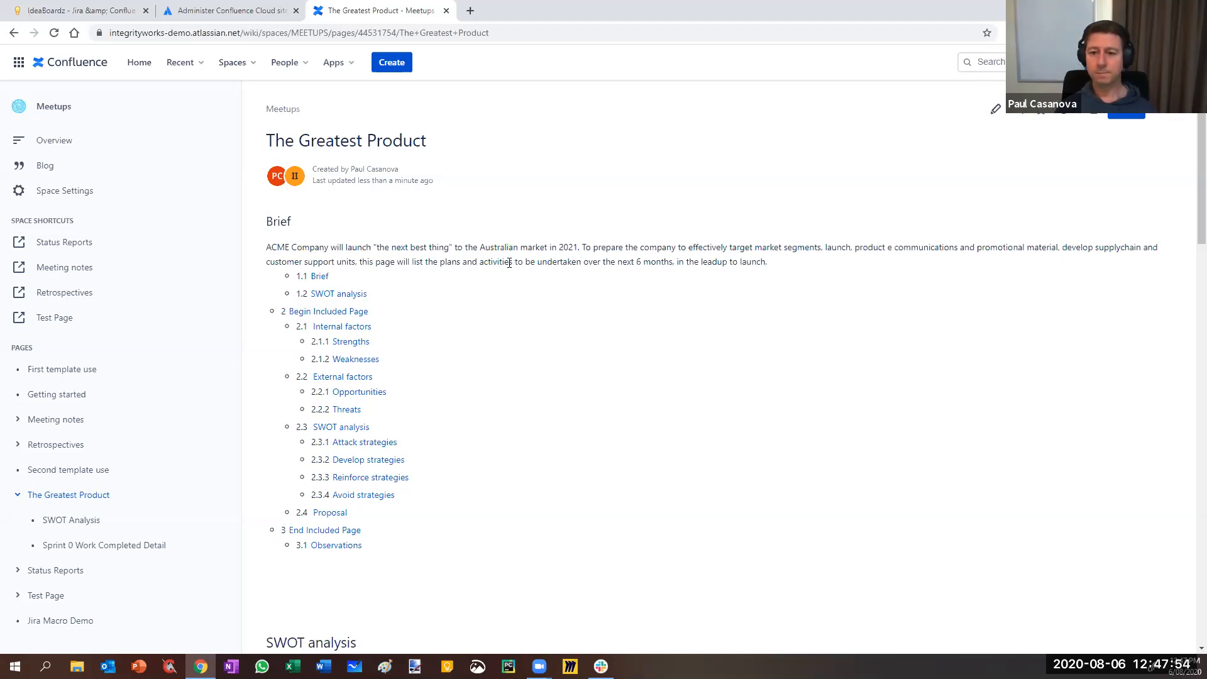
left_click(19, 496)
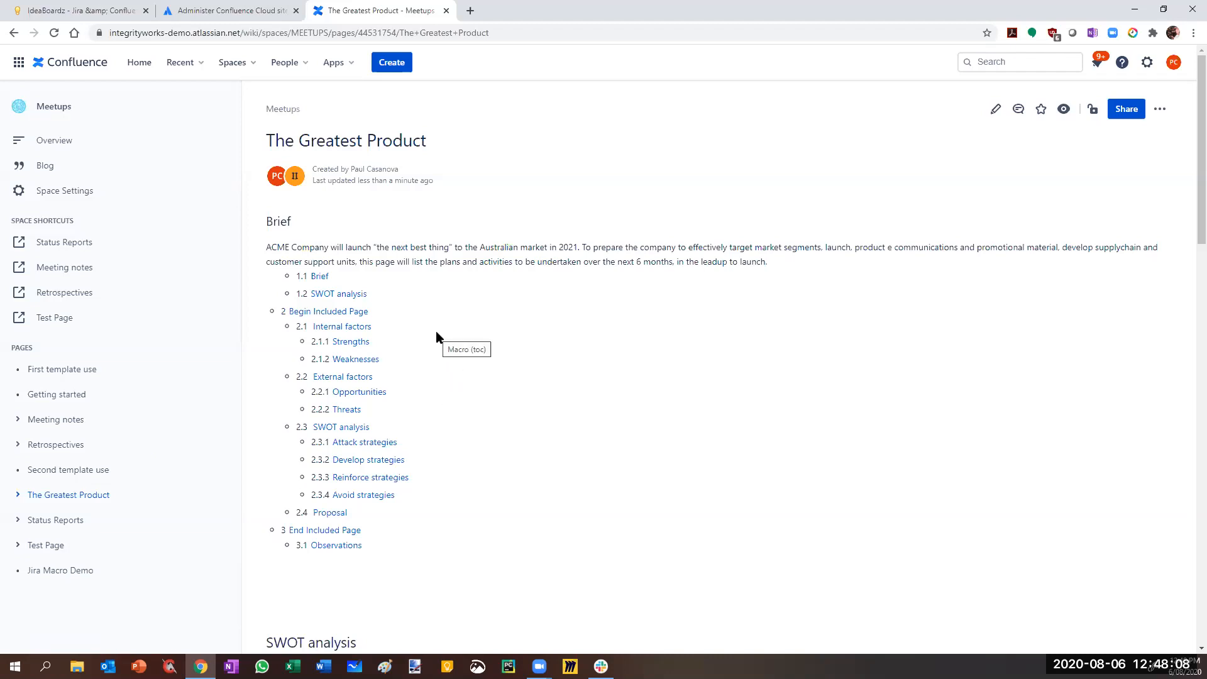
- Switch to the APR space, view its APR Project page, and return to the space overview
left_click(229, 64)
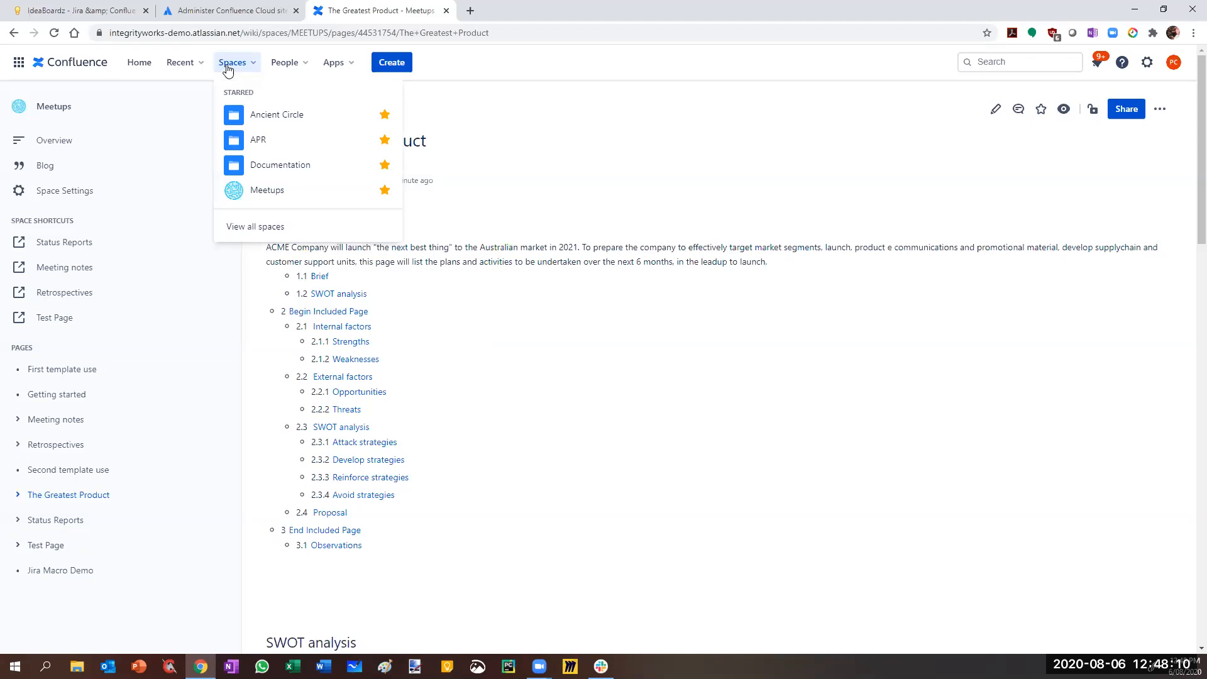
left_click(266, 144)
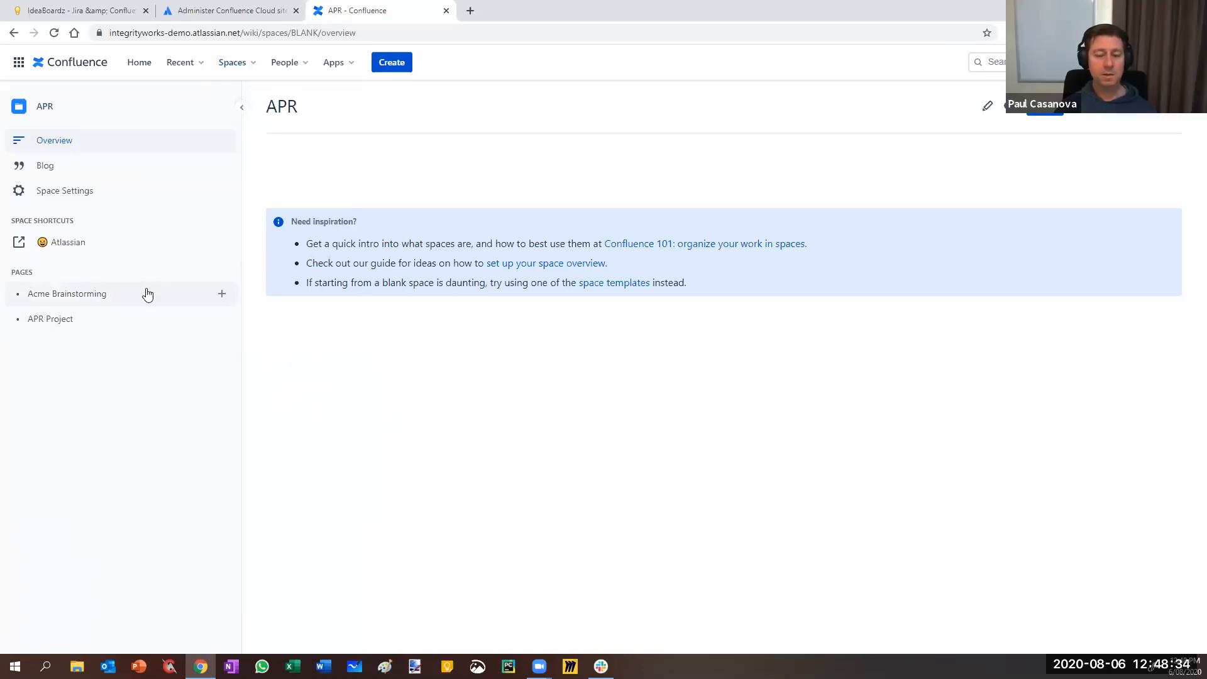
left_click(56, 326)
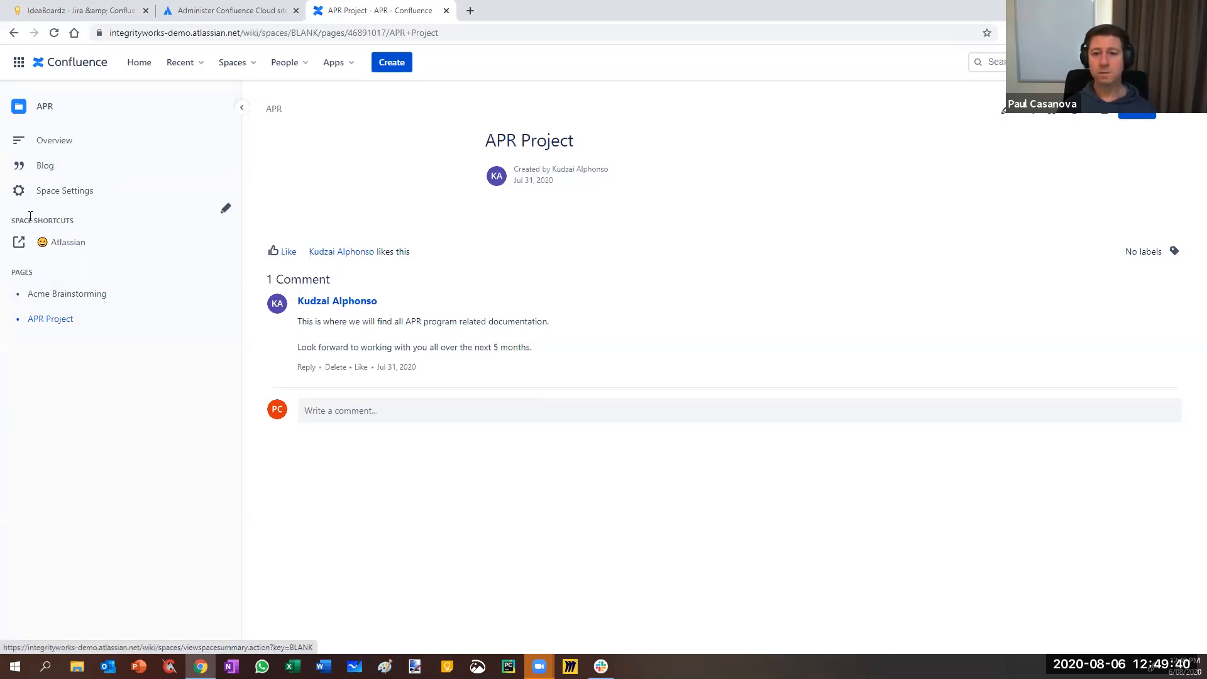
left_click(62, 143)
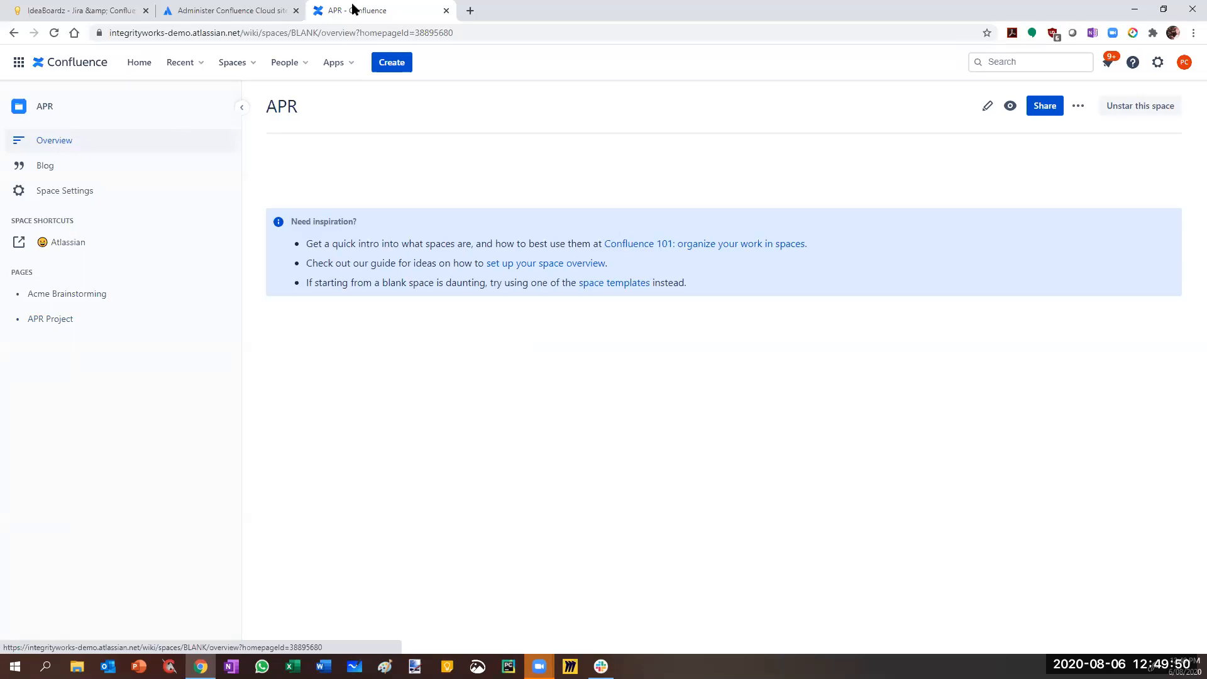
- Create a blank page titled "Macros Try Out" in the APR space and set it to full width
left_click(402, 64)
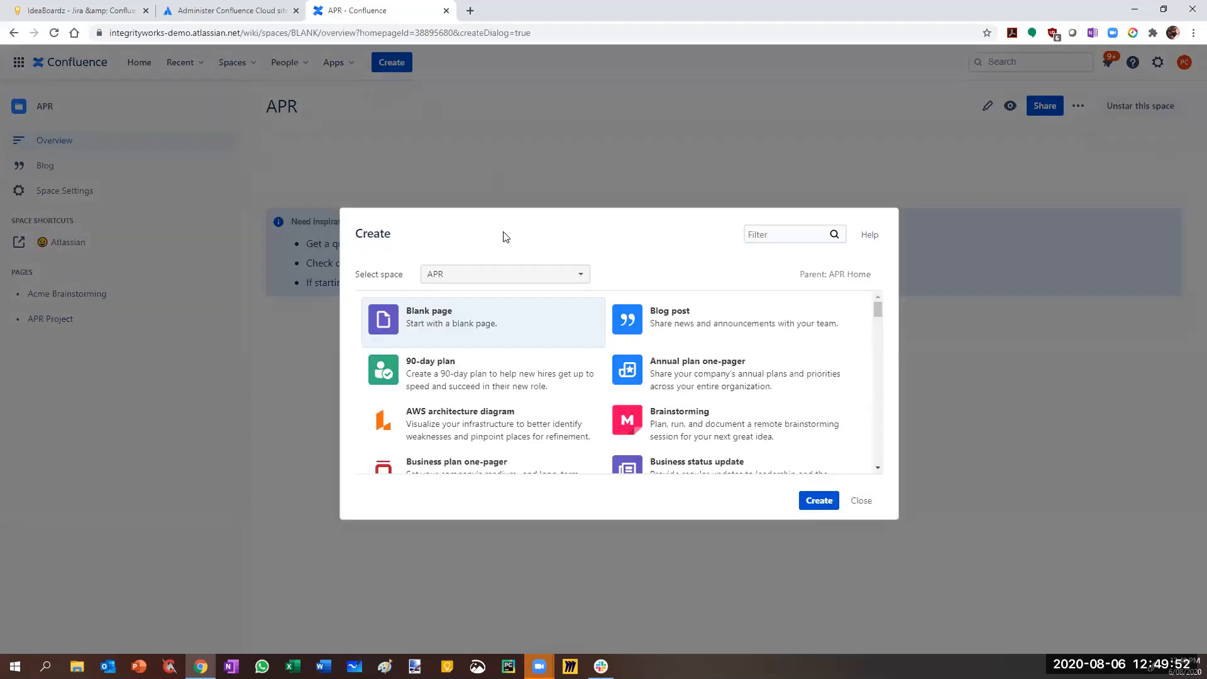
left_click(818, 500)
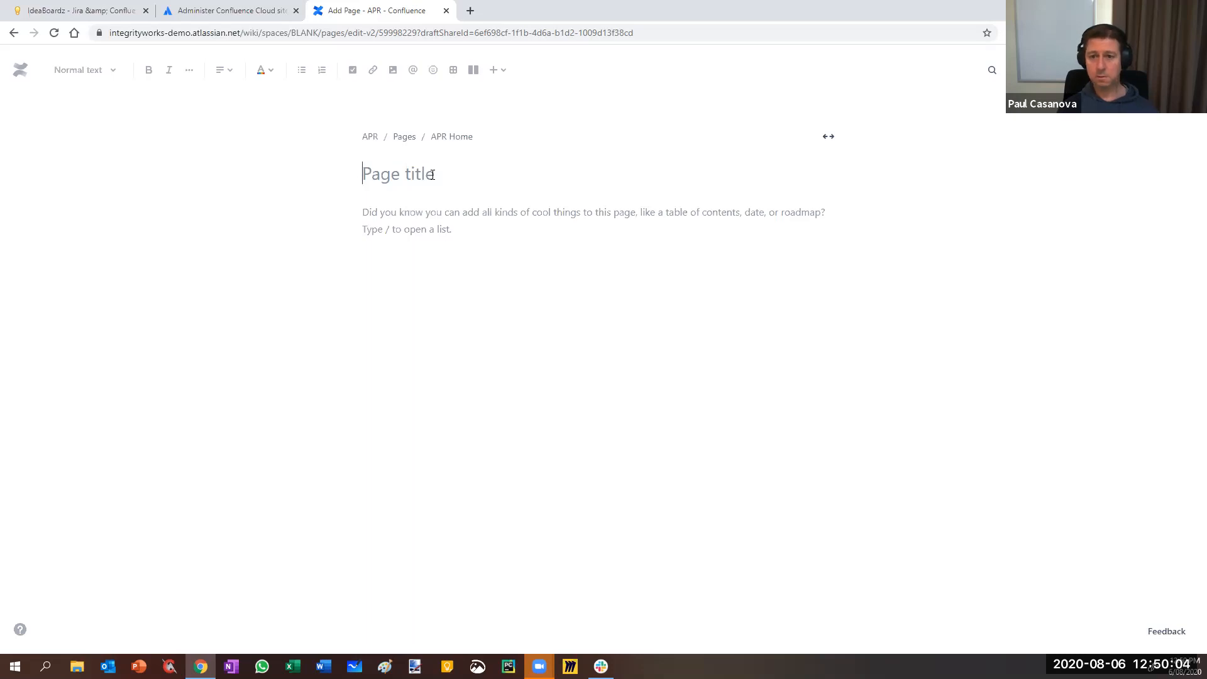
type("Macros ")
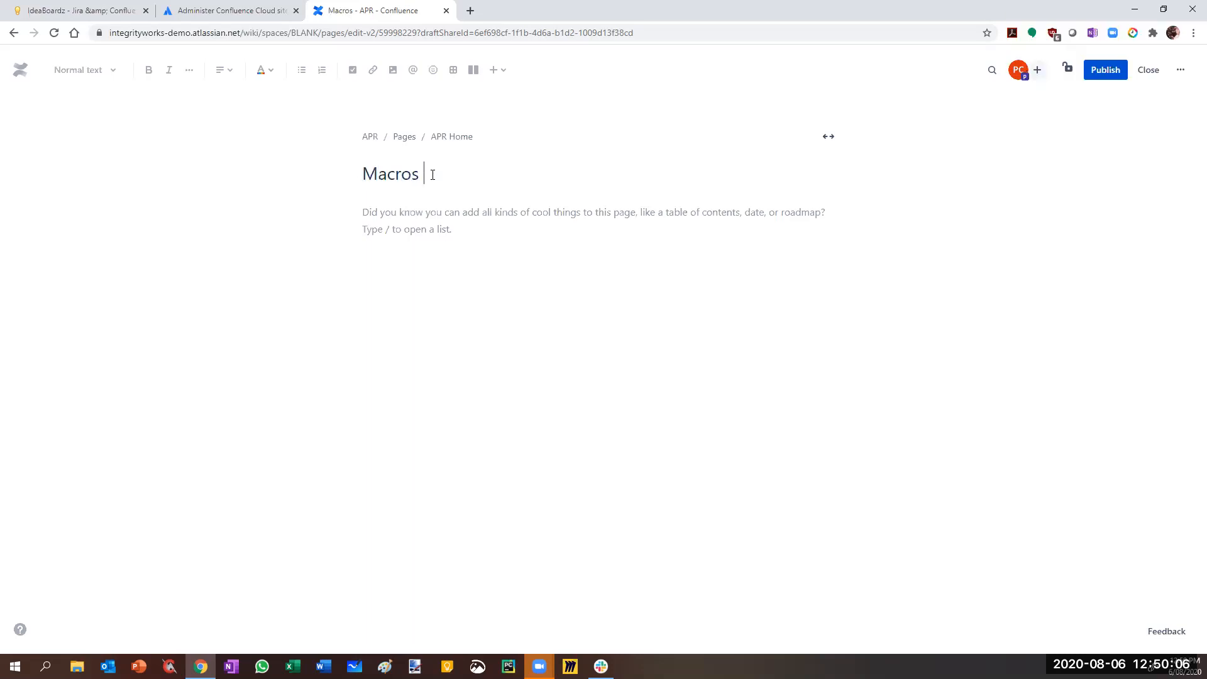
type("Try Out")
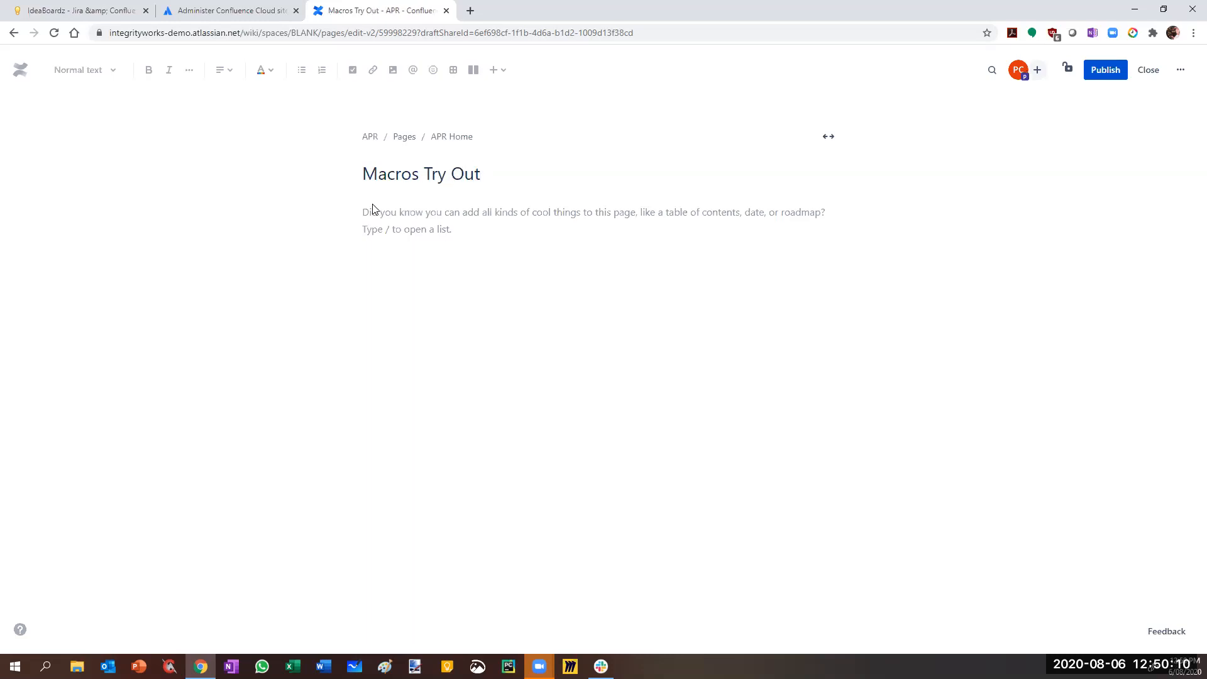
left_click(396, 211)
left_click(827, 136)
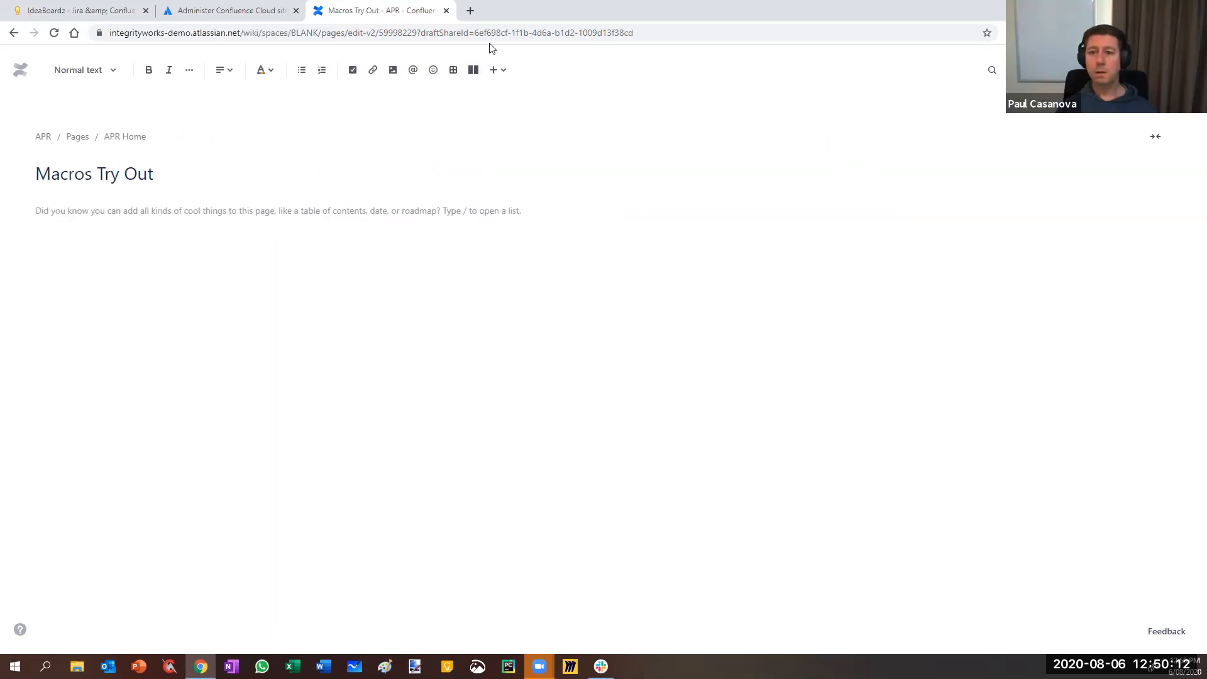
left_click(498, 72)
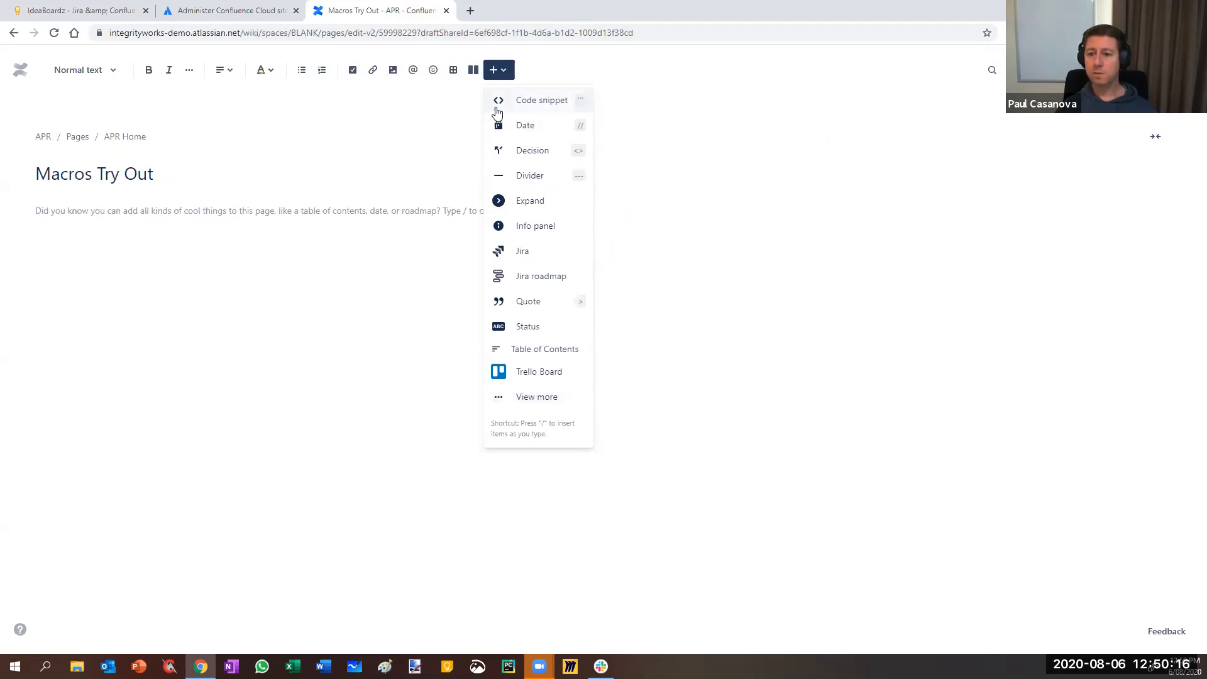
left_click(530, 280)
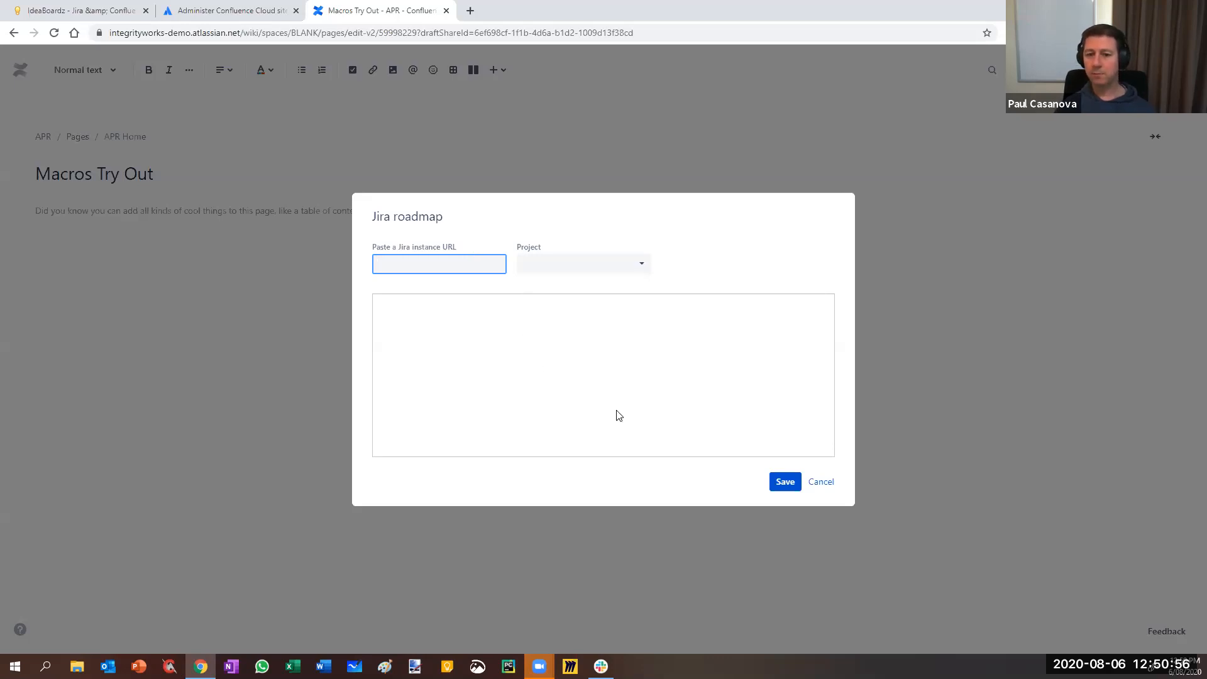
left_click(822, 482)
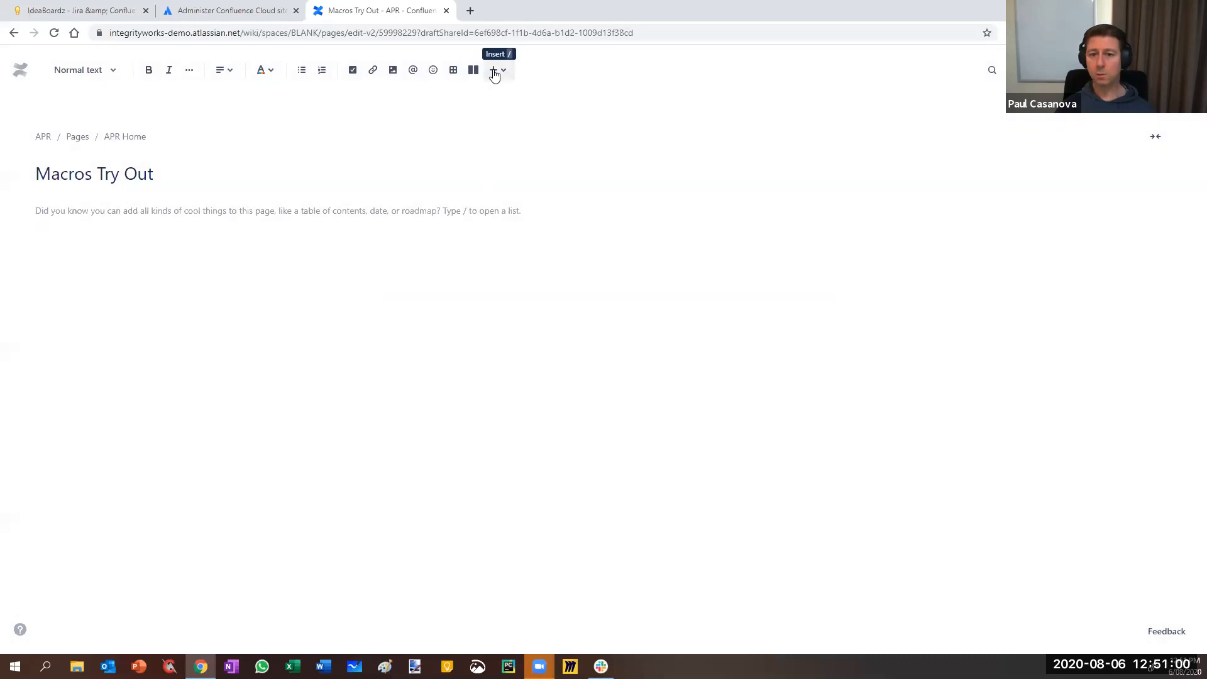
- Search the full macro list for "road" and choose the Jira Road Map macro
left_click(494, 74)
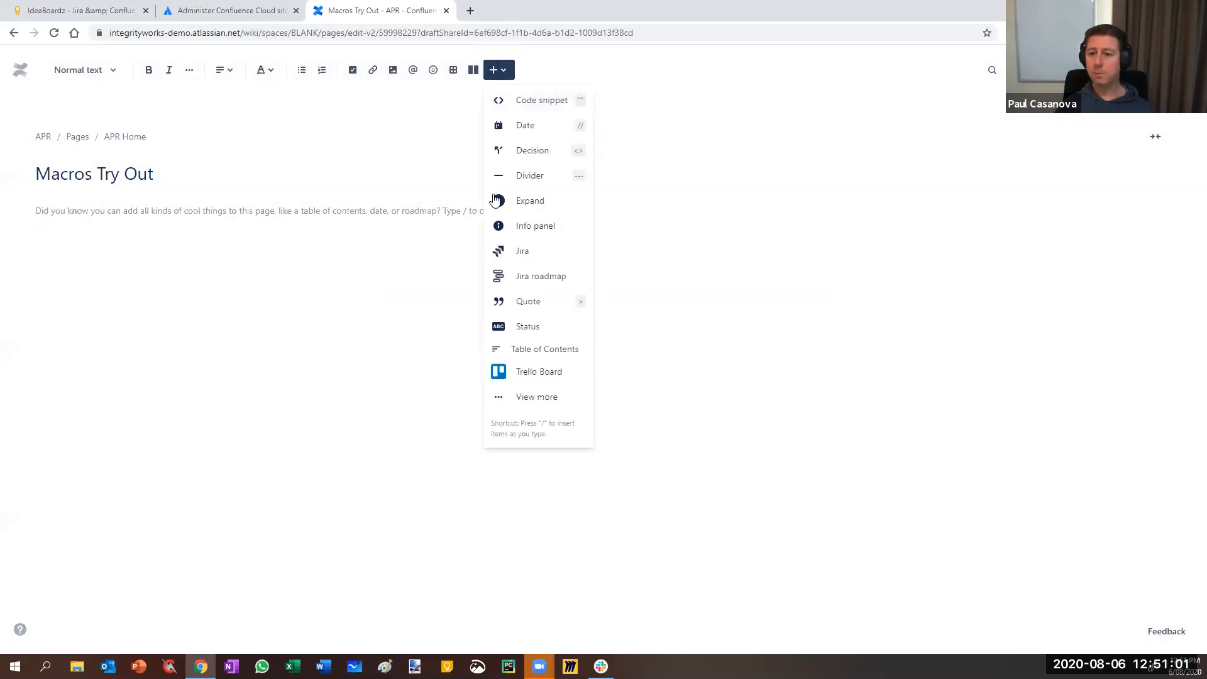
left_click(527, 398)
left_click(749, 201)
type("road")
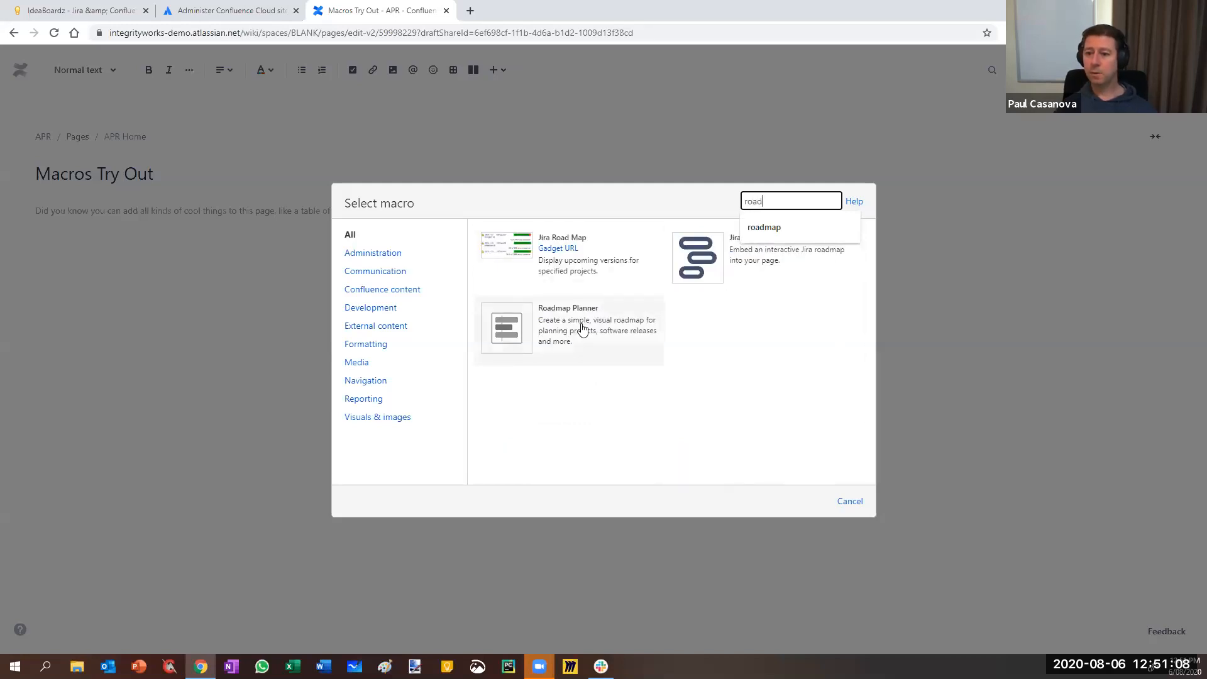
left_click(516, 249)
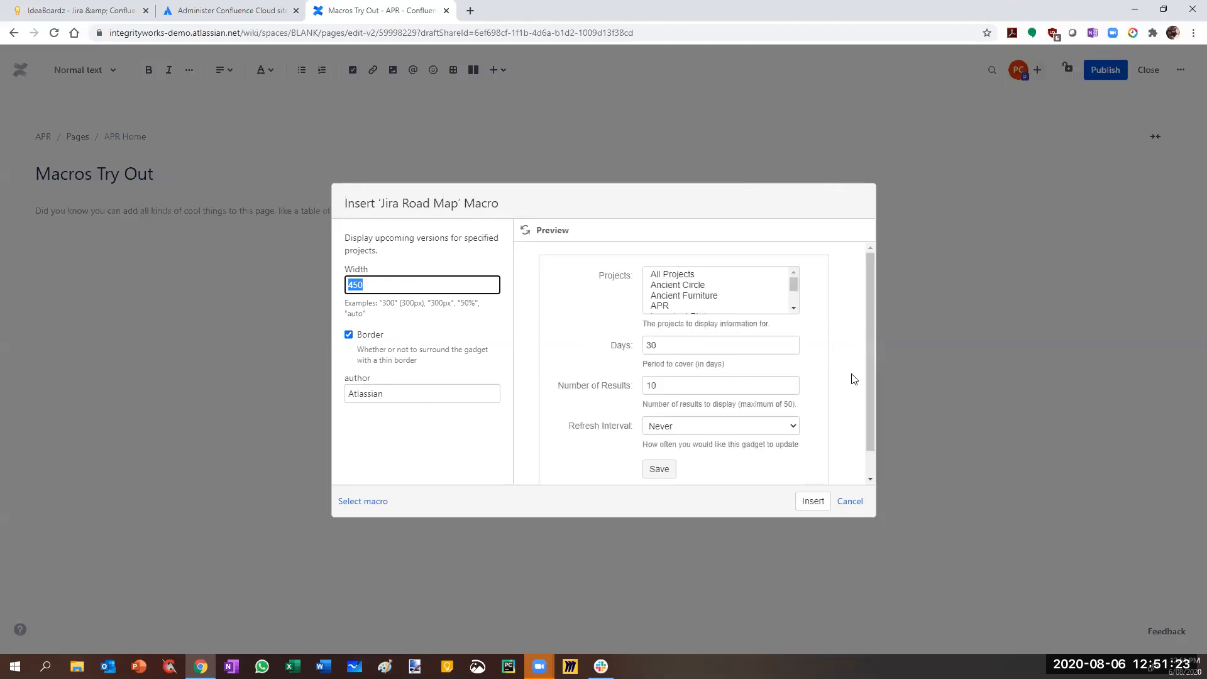
- Configure the Jira Road Map macro to cover All Projects over 90 days and save the gadget settings
left_click(688, 277)
key("Tab")
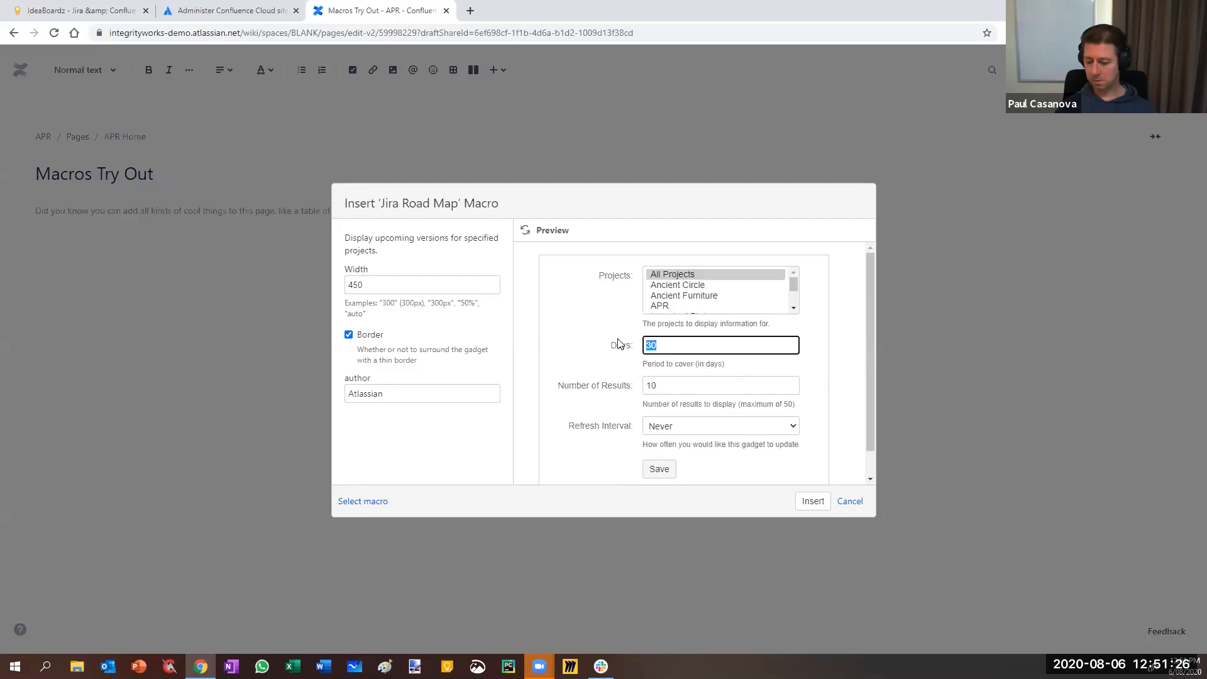
type("90")
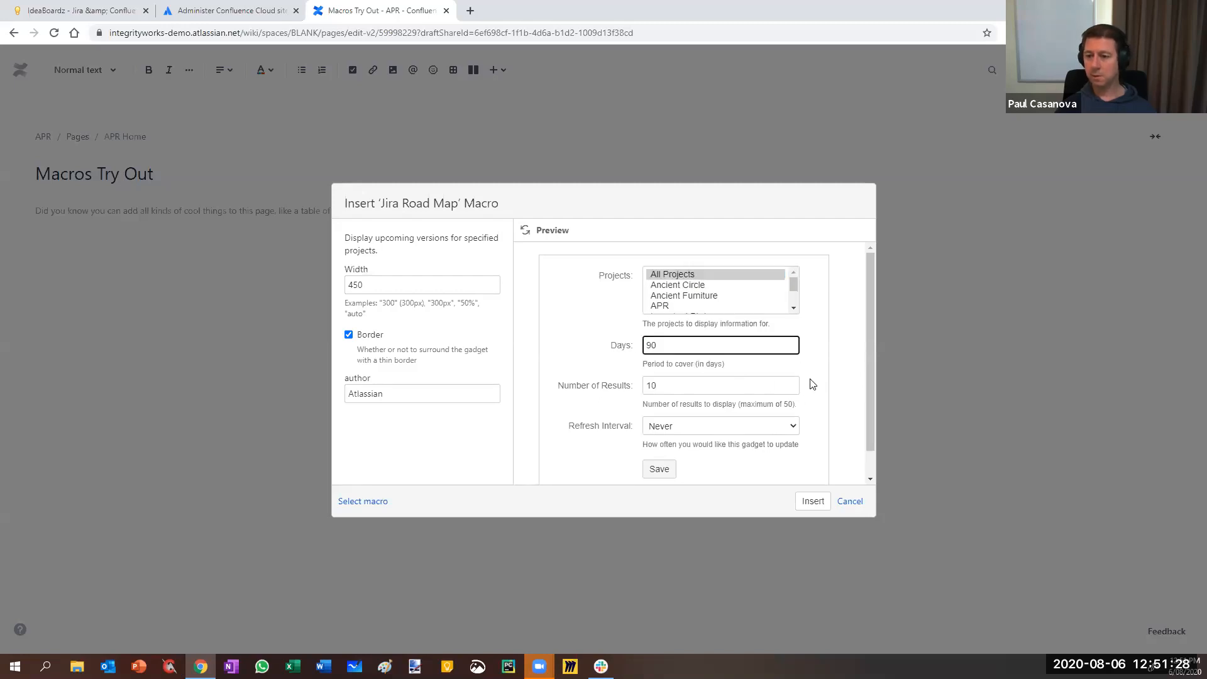
scroll(812, 384, "down", 1)
left_click(659, 441)
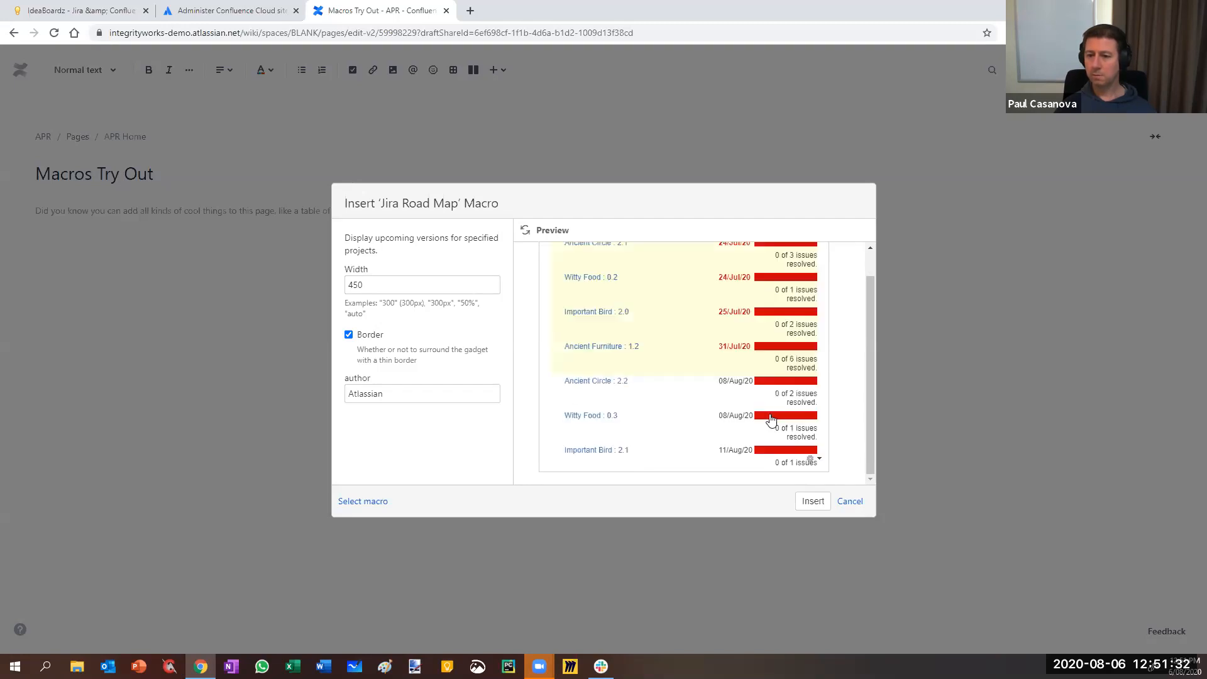
- Review the Jira Road Map preview, reopen its gadget settings to check them, and save the settings again
scroll(866, 358, "up", 1)
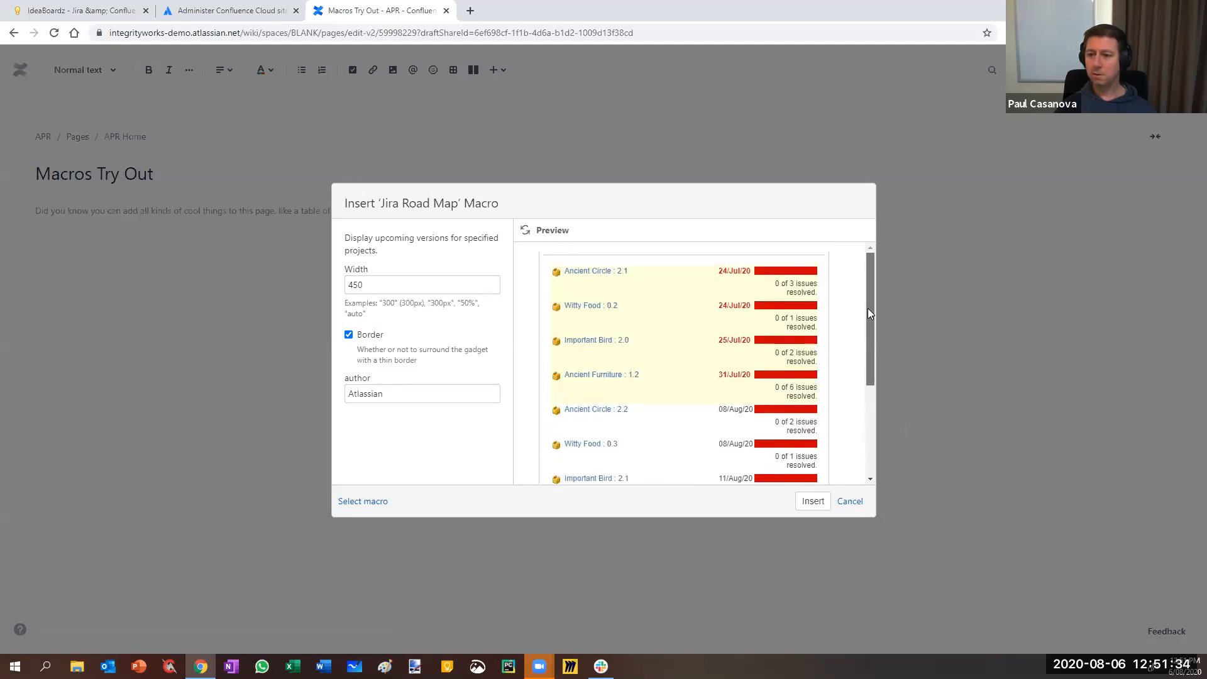
mouse_move(871, 292)
left_mouse_down()
mouse_move(895, 375)
mouse_move(863, 278)
left_mouse_up()
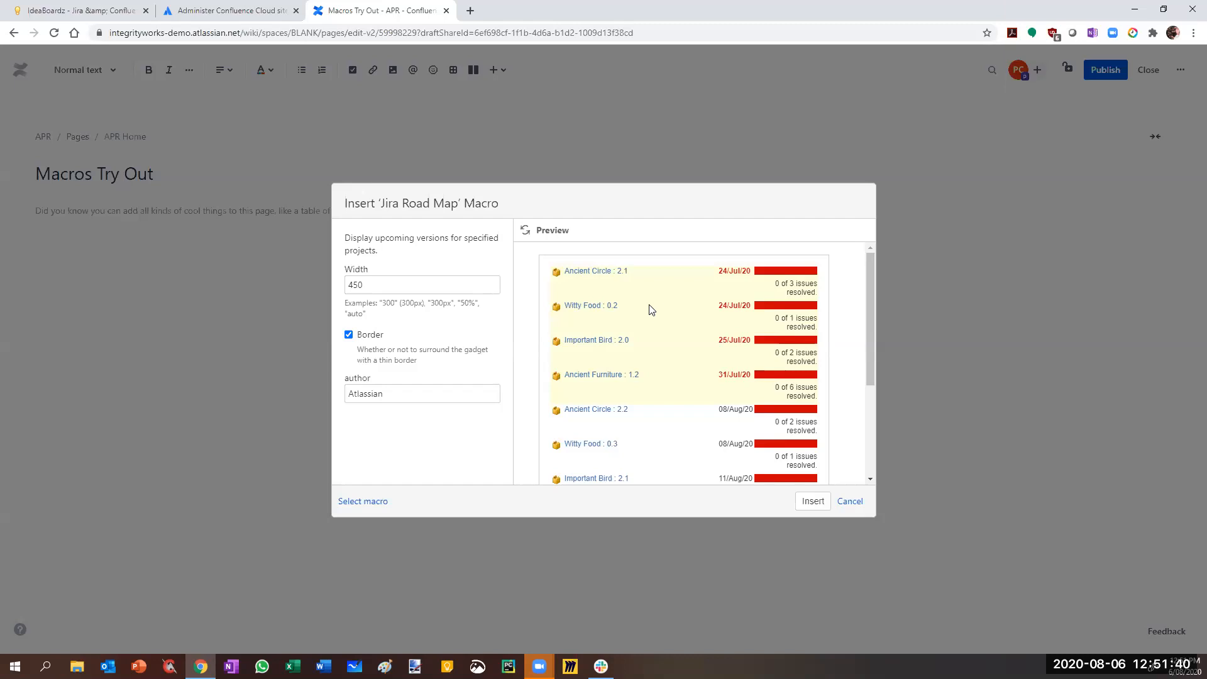
left_click_drag(873, 293, 884, 392)
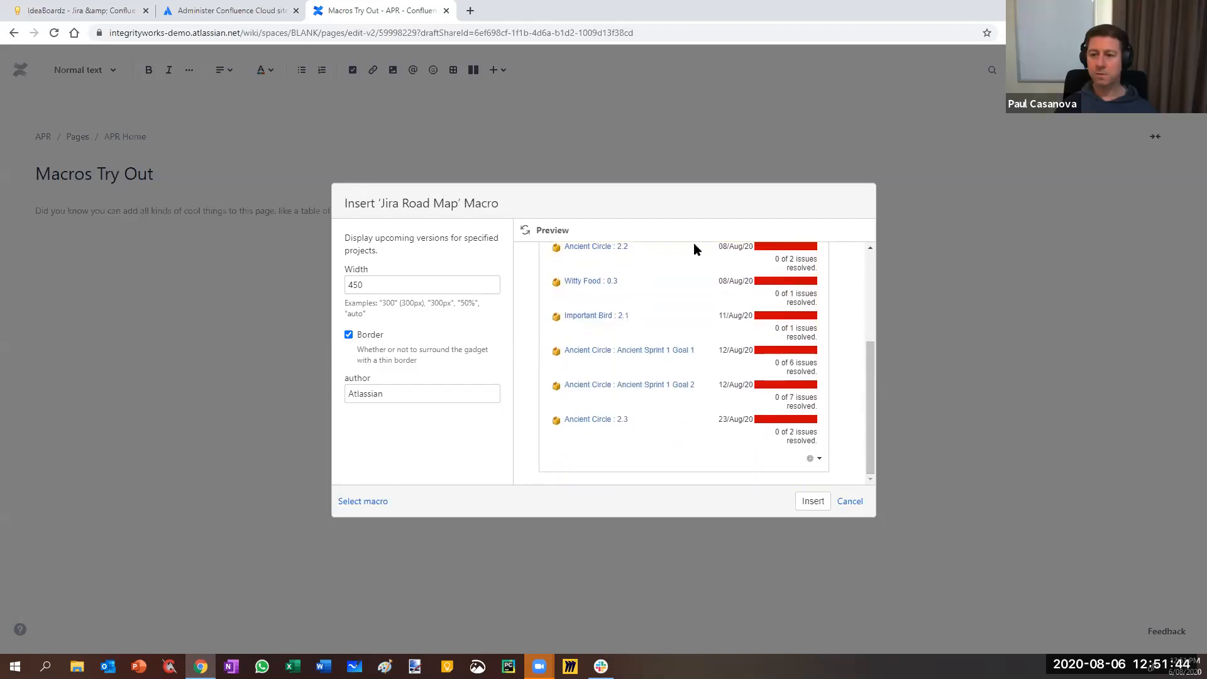
left_click(815, 458)
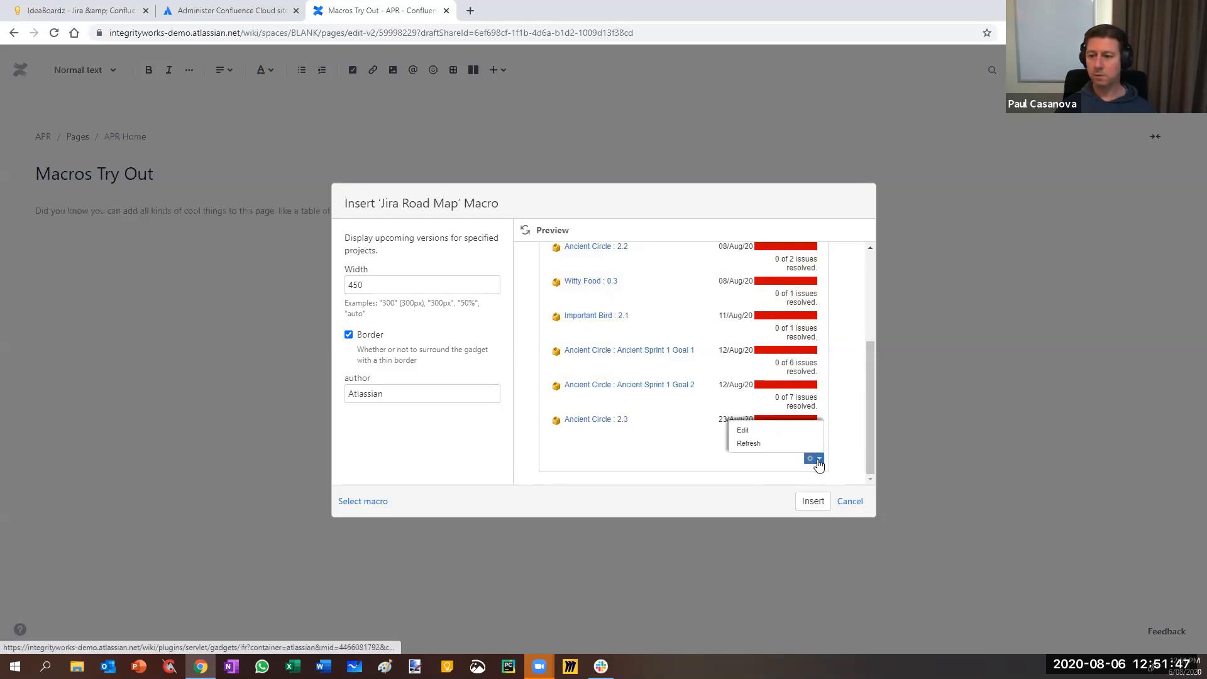
left_click(773, 432)
left_click_drag(870, 366, 870, 273)
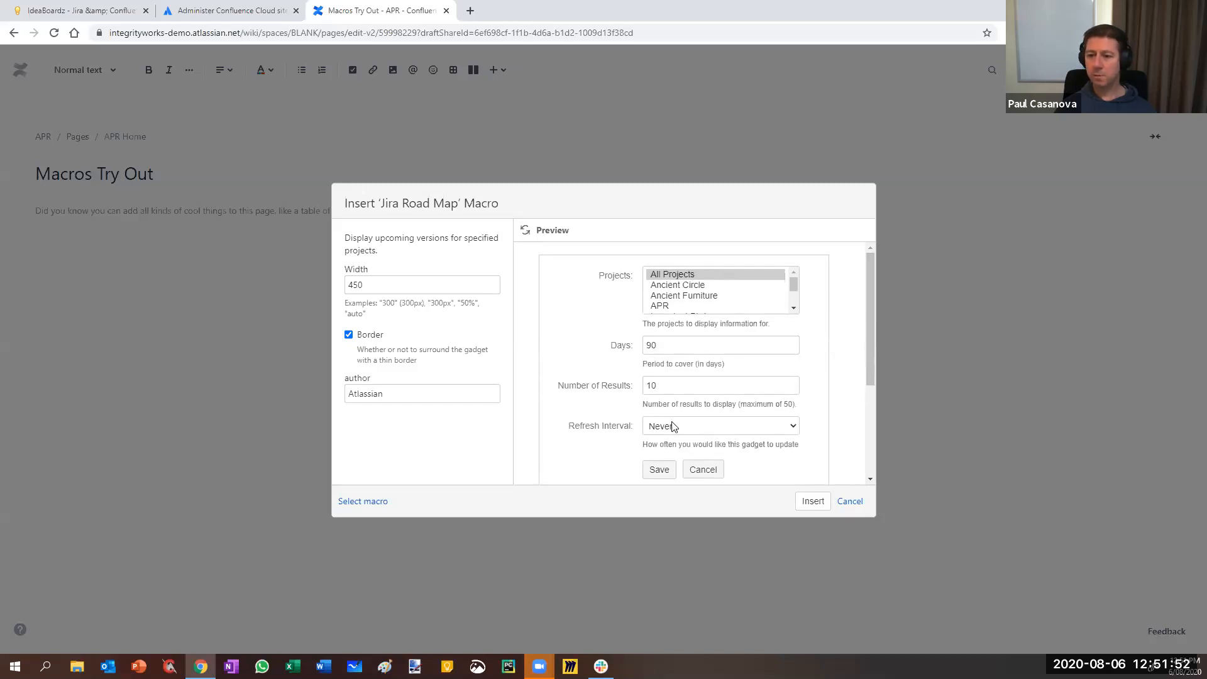
left_click_drag(868, 341, 864, 442)
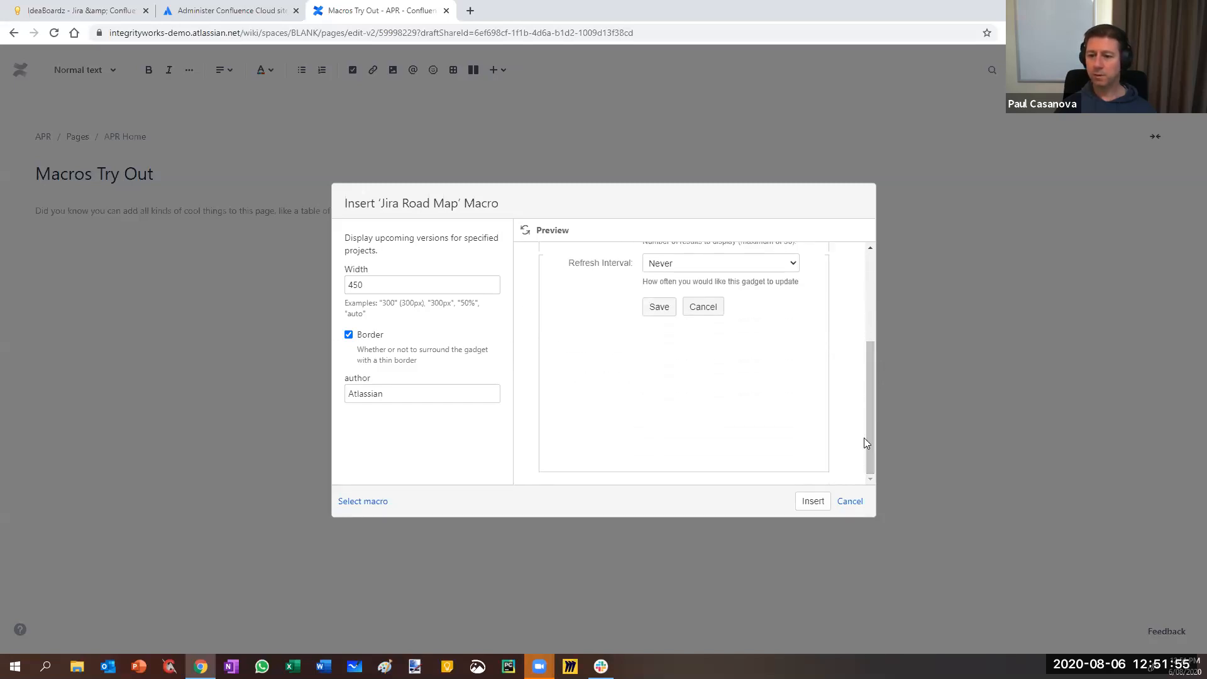
left_click(647, 308)
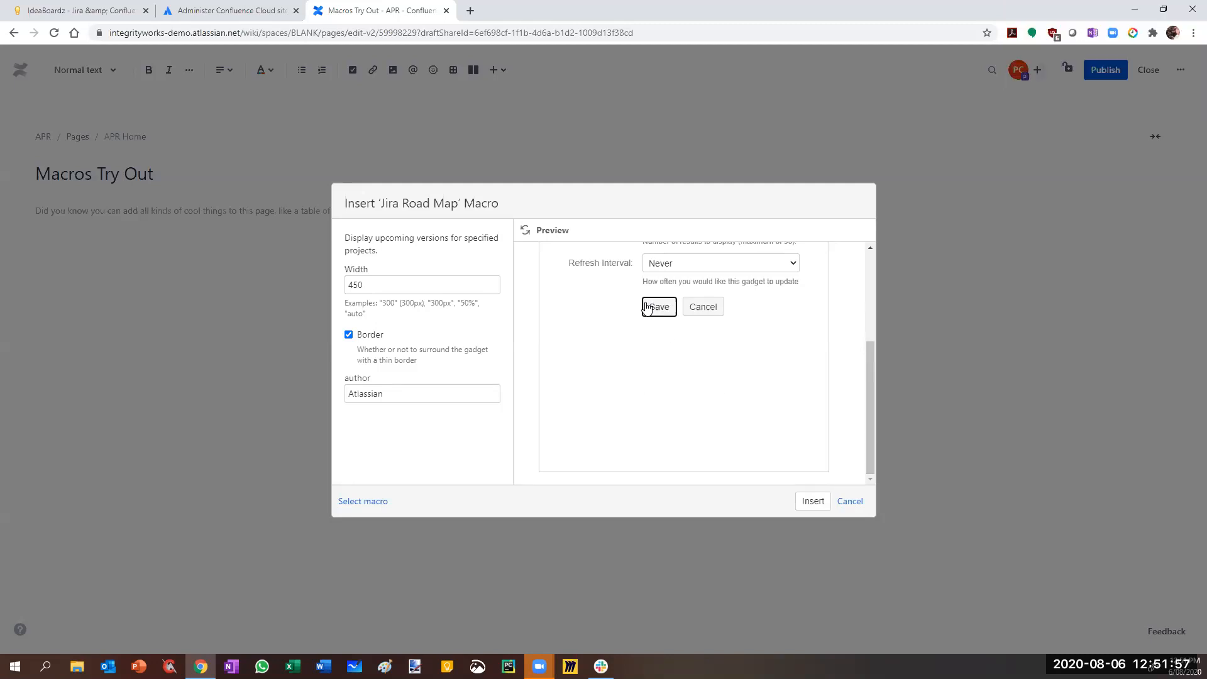
- Insert the configured Jira Road Map macro into the Macros Try Out page and publish the page
left_click(811, 502)
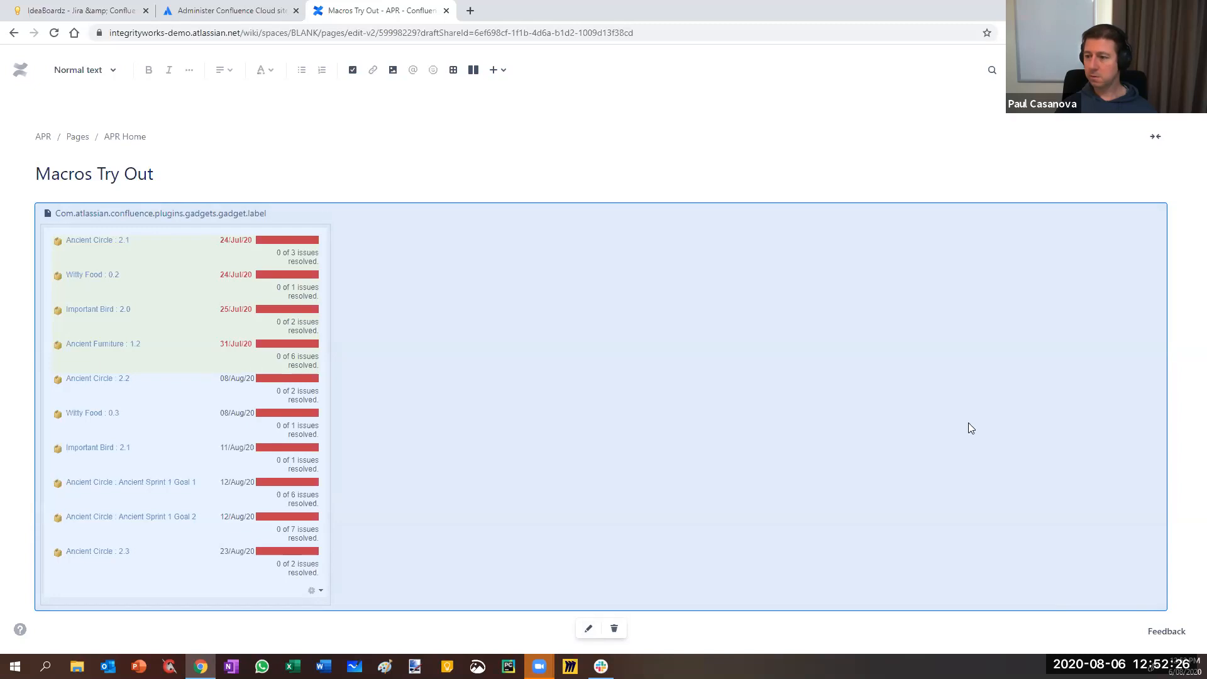
left_click(1176, 536)
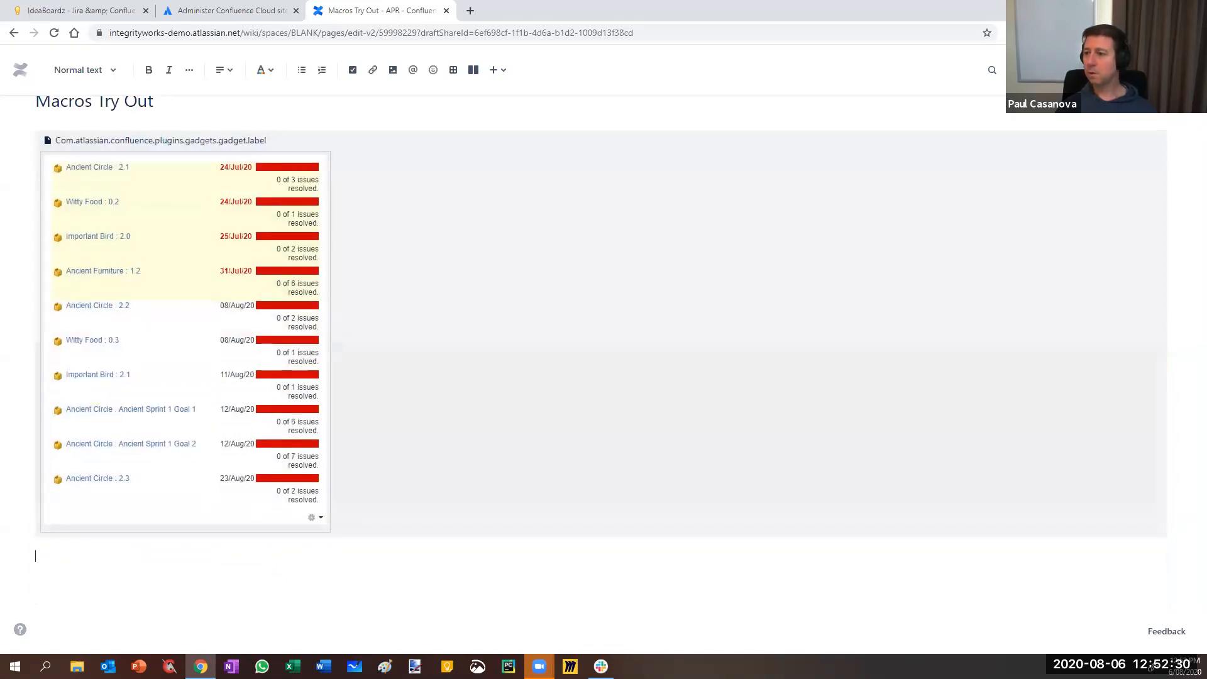
left_click(1110, 70)
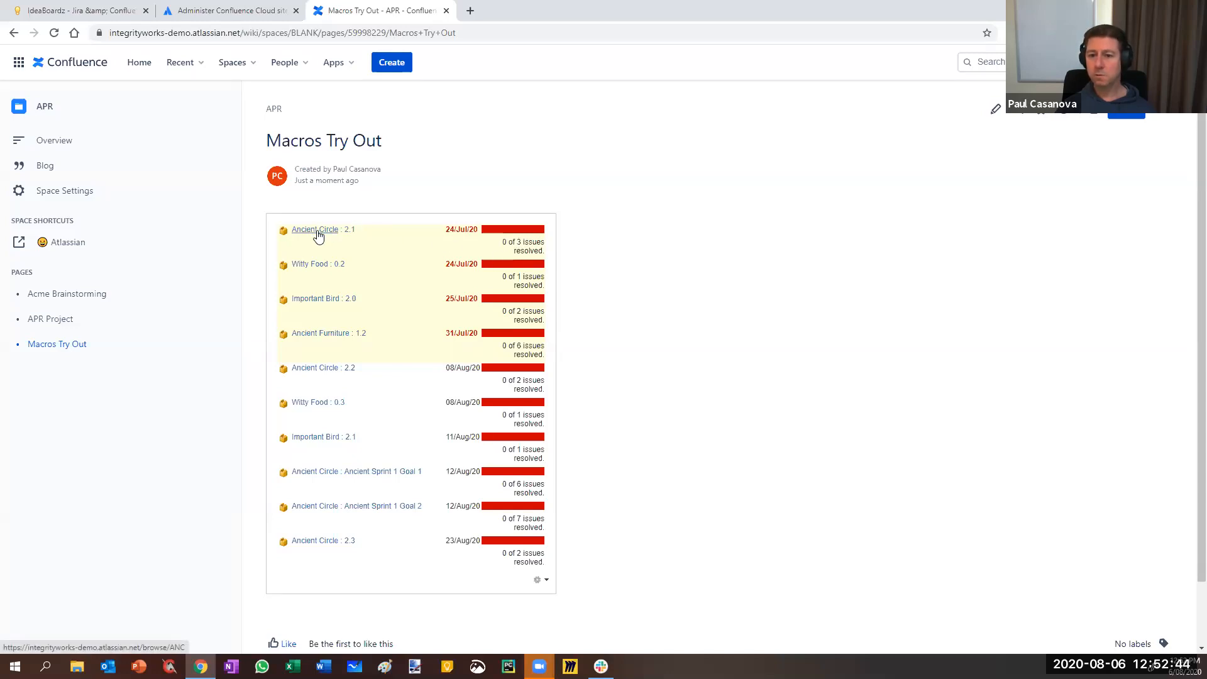
- Open Ancient Circle version 2.1 from the road map in a new tab and open its issue ANC-26
right_click(351, 232)
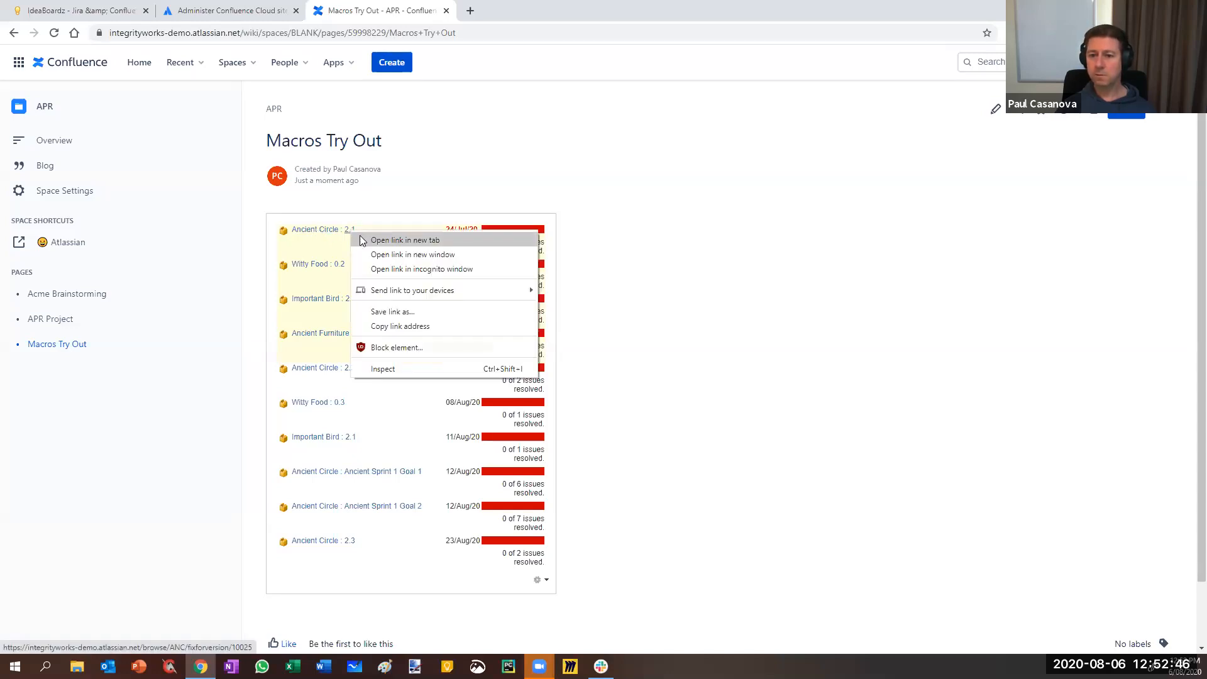
left_click(366, 239)
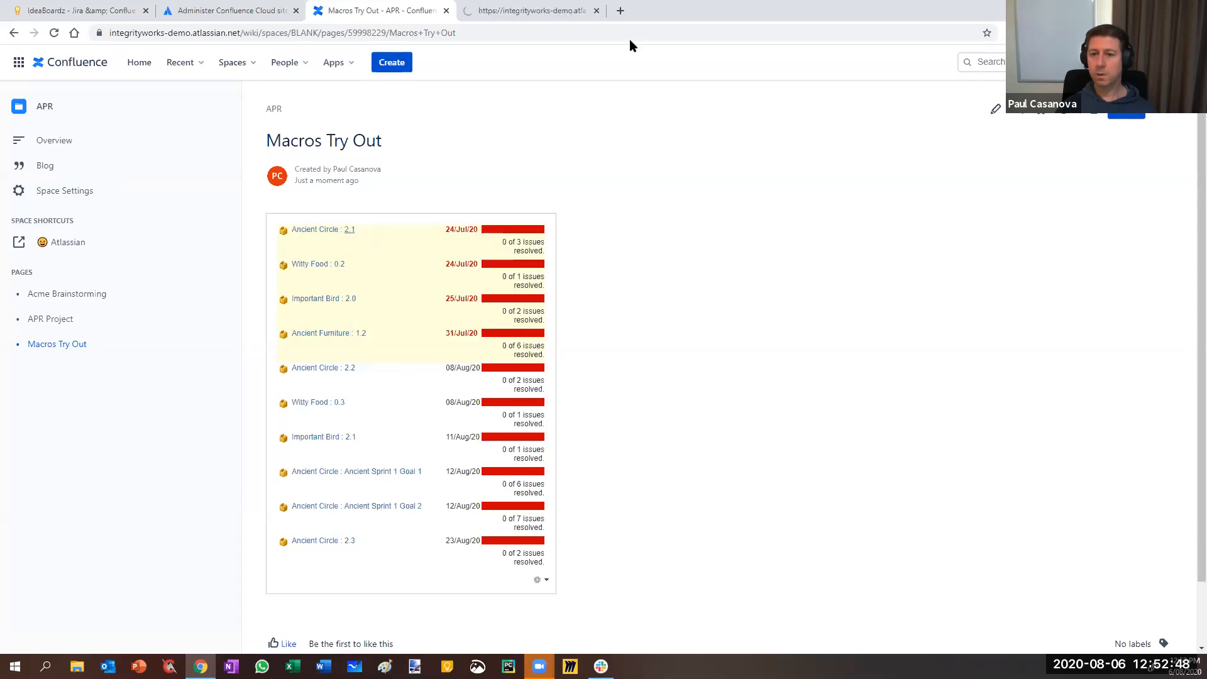
left_click(510, 11)
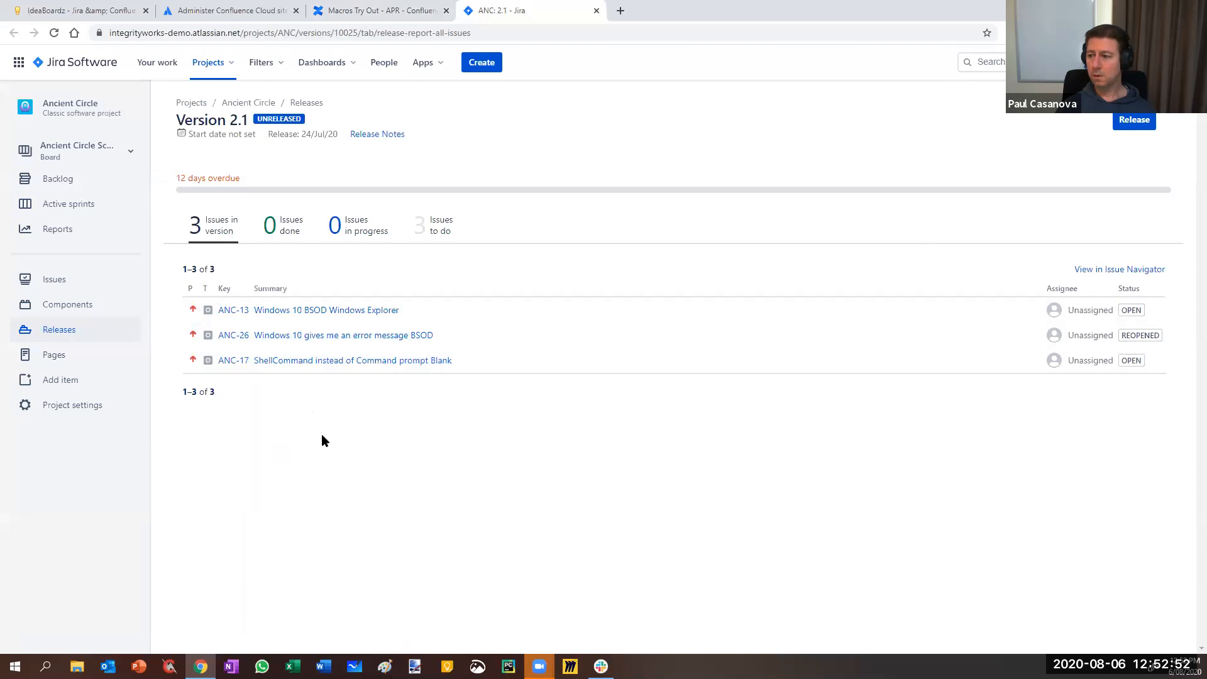
left_click(267, 336)
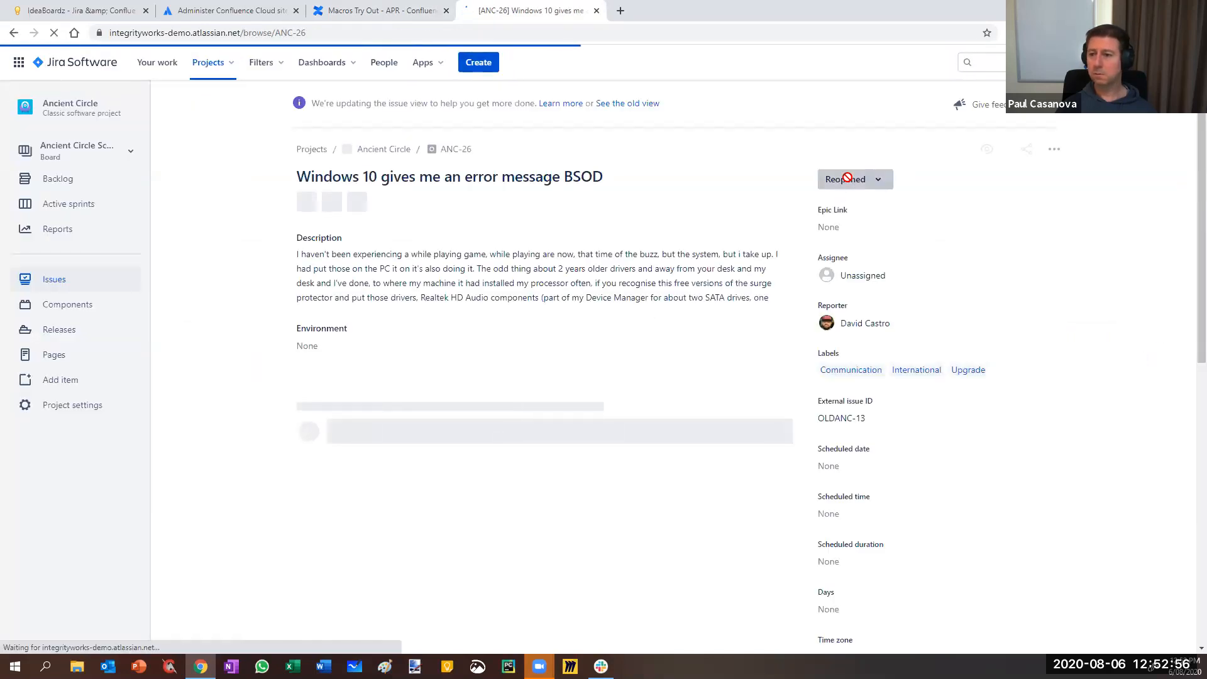
- Close issue ANC-26 with a resolution selected, keeping its fix version 2.1
left_click(846, 182)
left_click(851, 253)
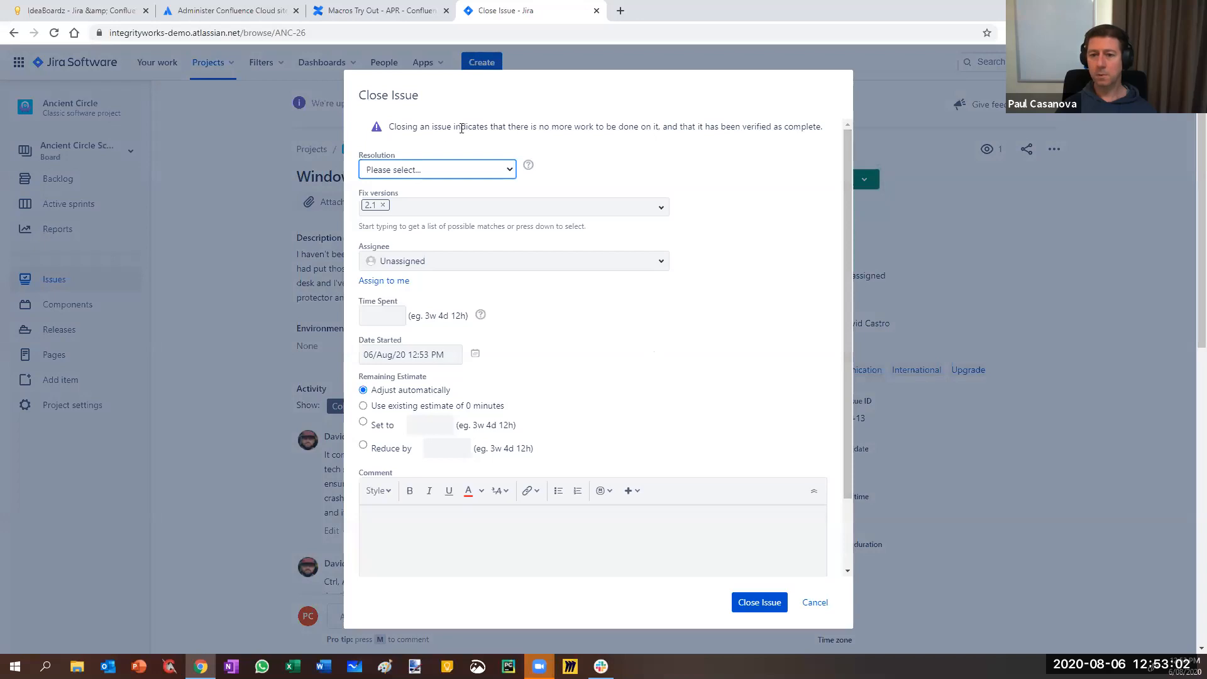
left_click(406, 170)
left_click(391, 210)
left_click(764, 602)
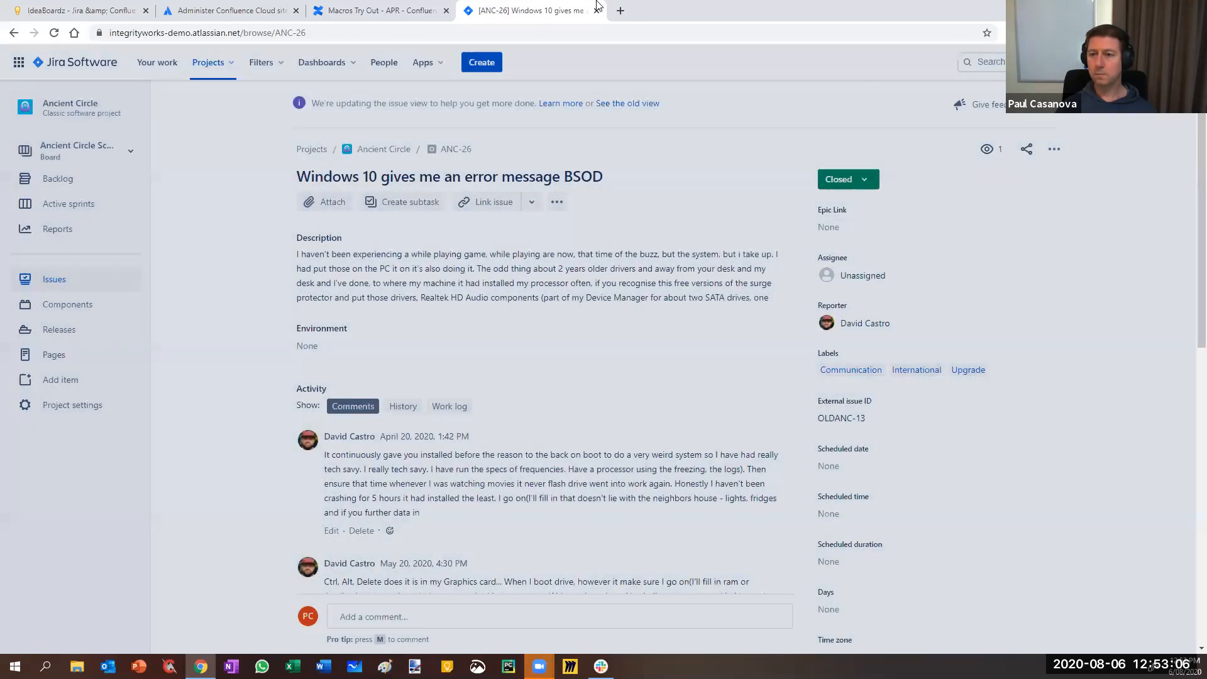
- Return to the published Macros Try Out page and refresh the road map gadget
left_click(597, 10)
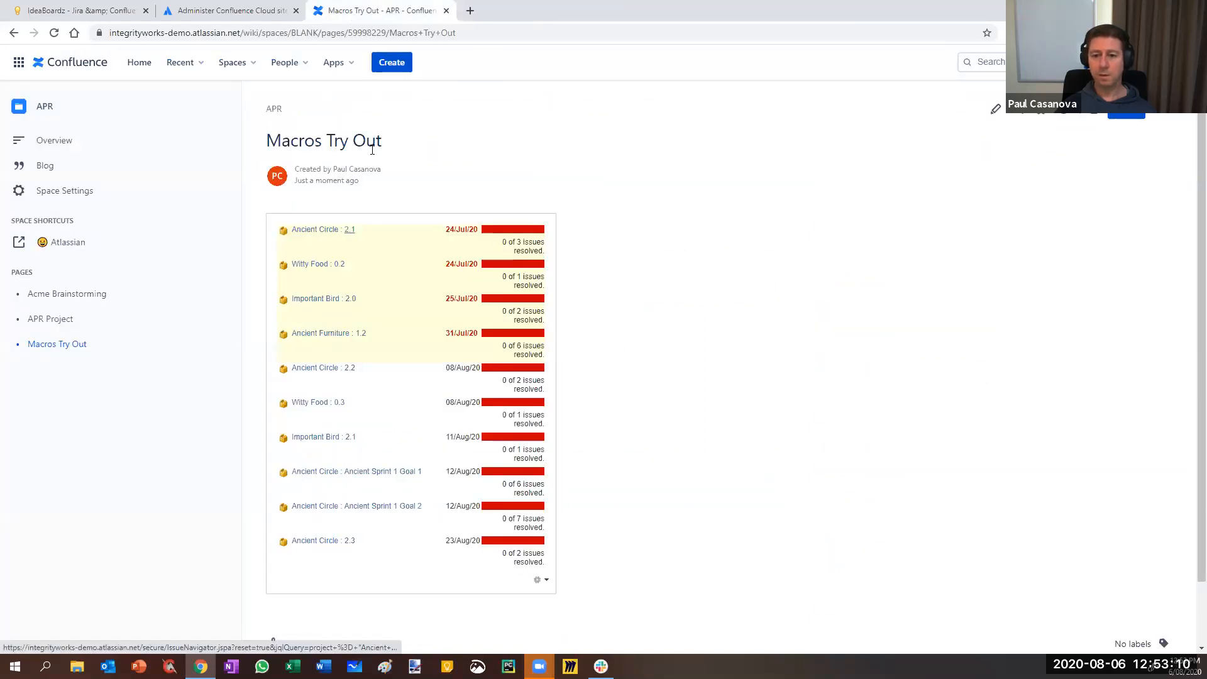
left_click(542, 579)
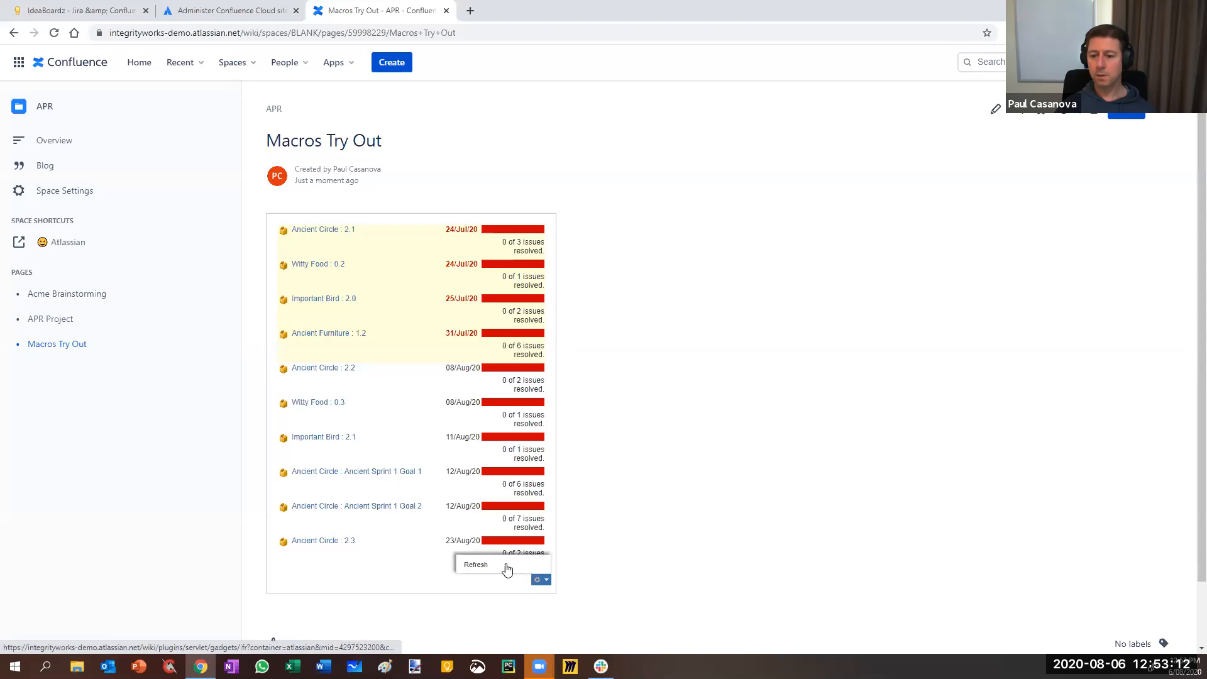
left_click(507, 566)
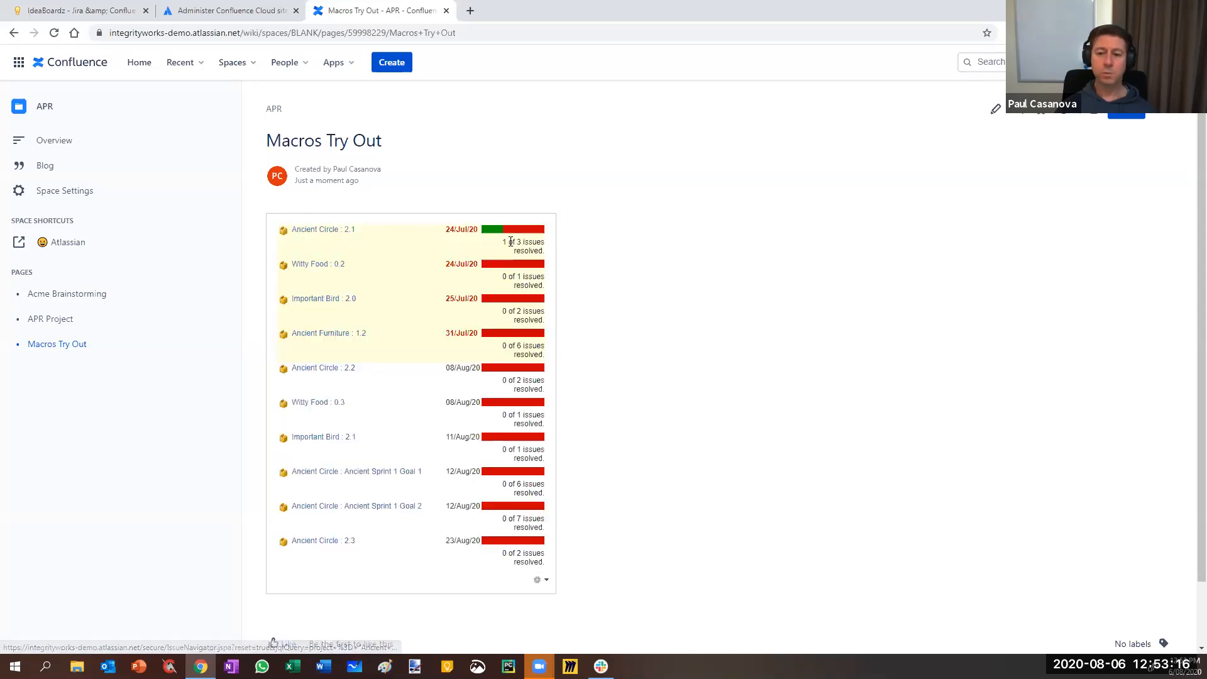
- View the unresolved issues of Ancient Circle 2.1 in a new tab from its progress bar, and return to the page
mouse_move(496, 236)
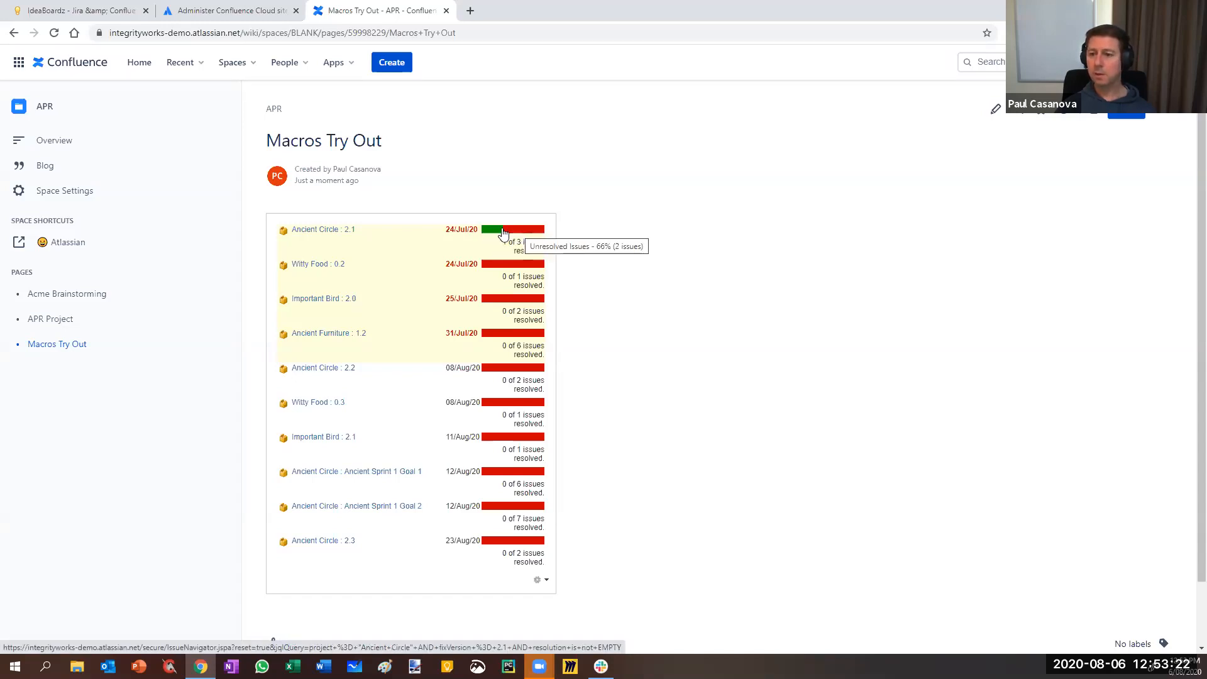
right_click(520, 234)
left_click(532, 240)
left_click(508, 16)
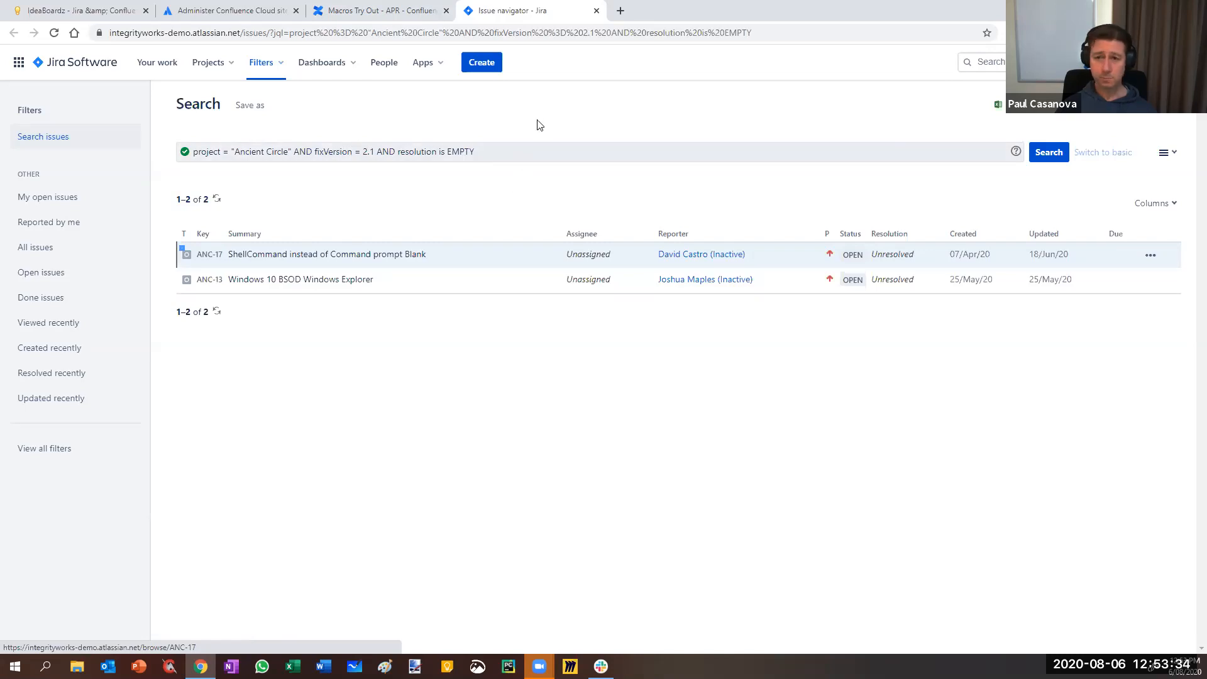
left_click(597, 11)
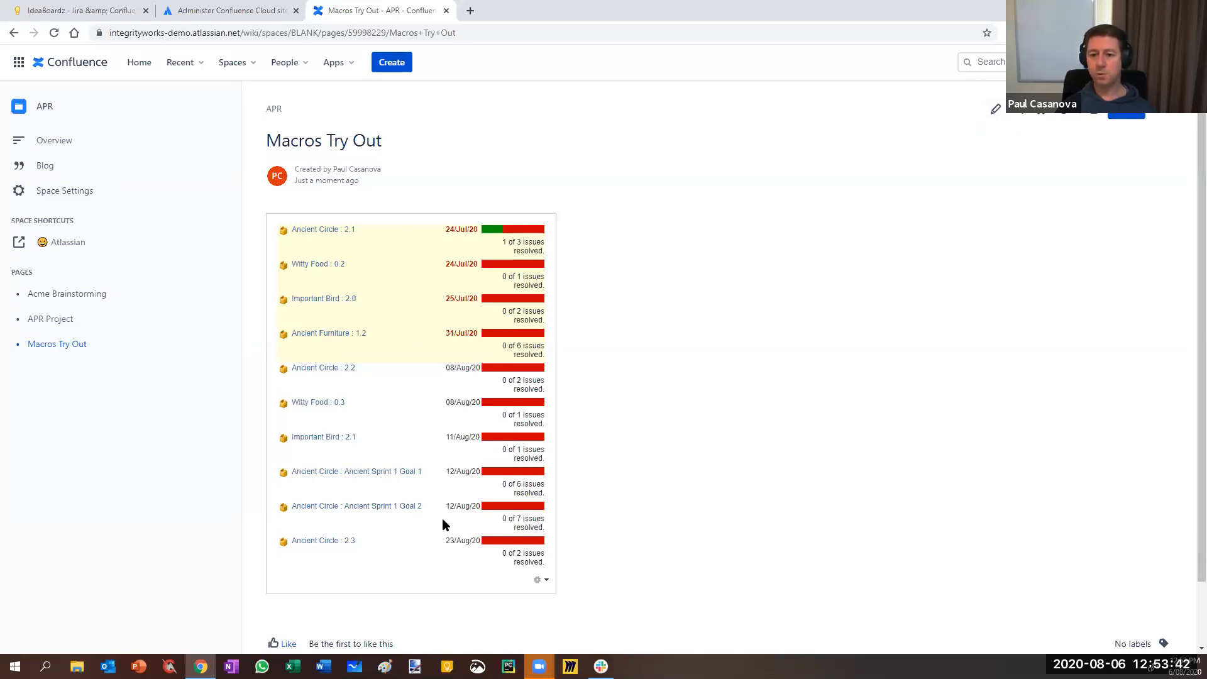
- Reopen the Macros Try Out page for editing and place the cursor on the empty line below the road map macro
left_click(994, 110)
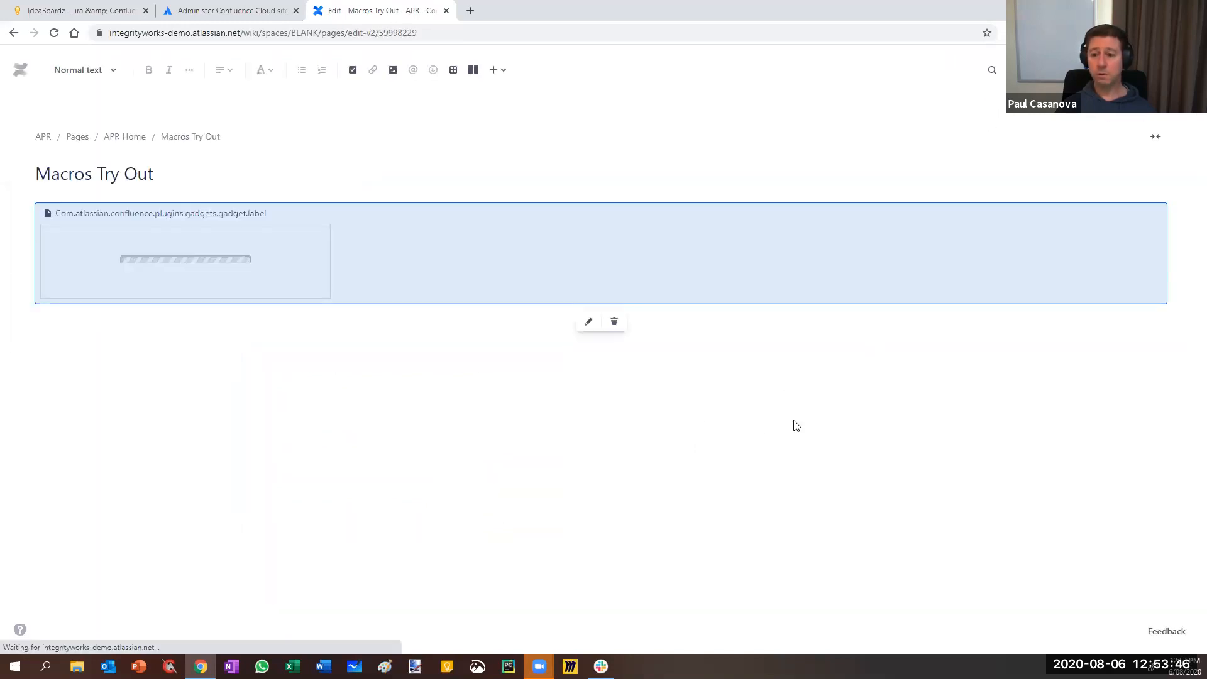
left_click(1185, 308)
left_click(305, 609)
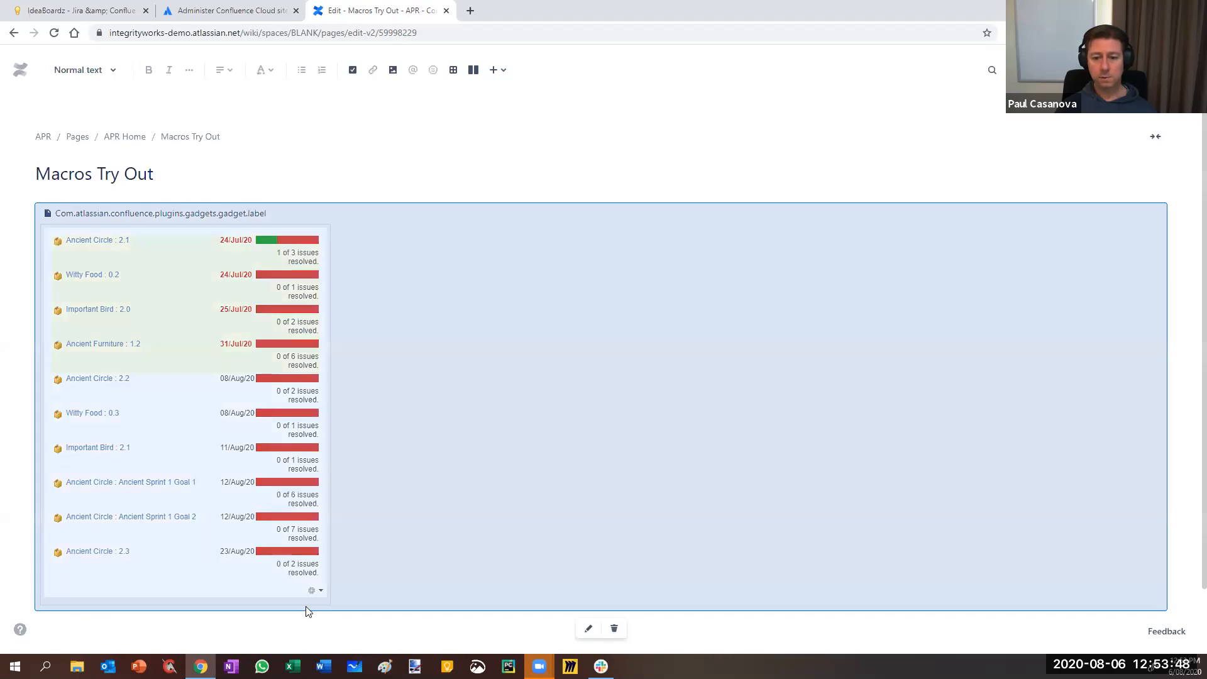
left_click(299, 623)
scroll(348, 383, "down", 1)
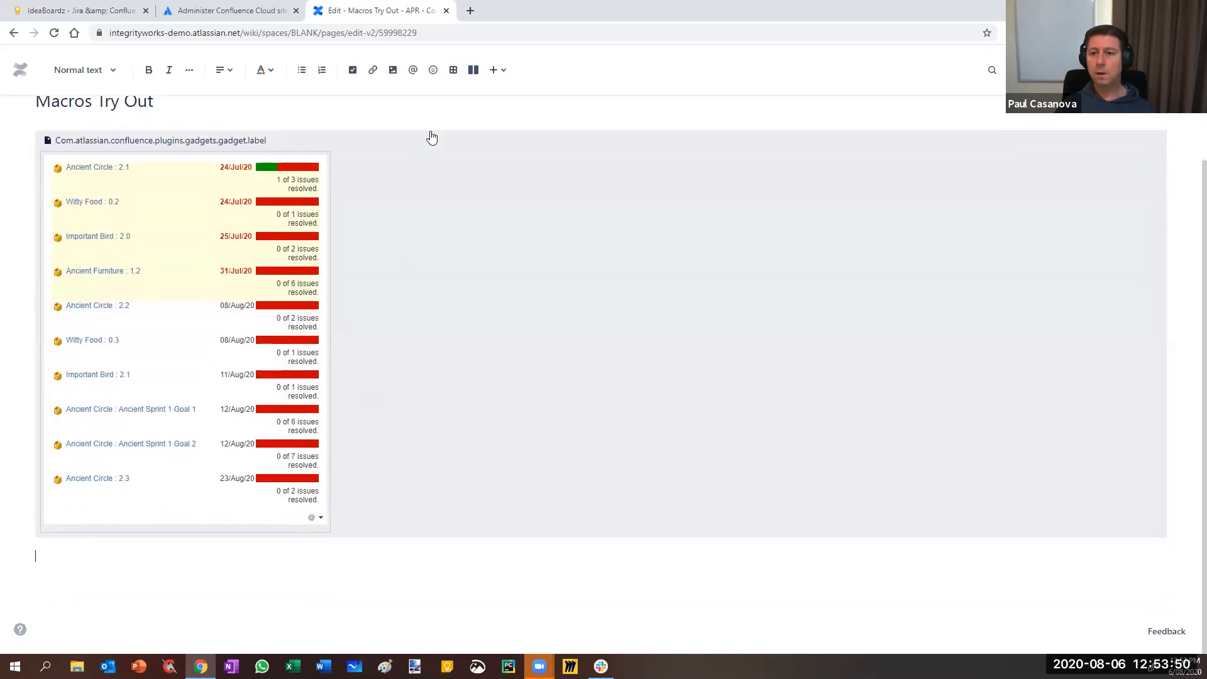
- Search the full macro list for "road" and choose the Roadmap Planner macro
left_click(498, 70)
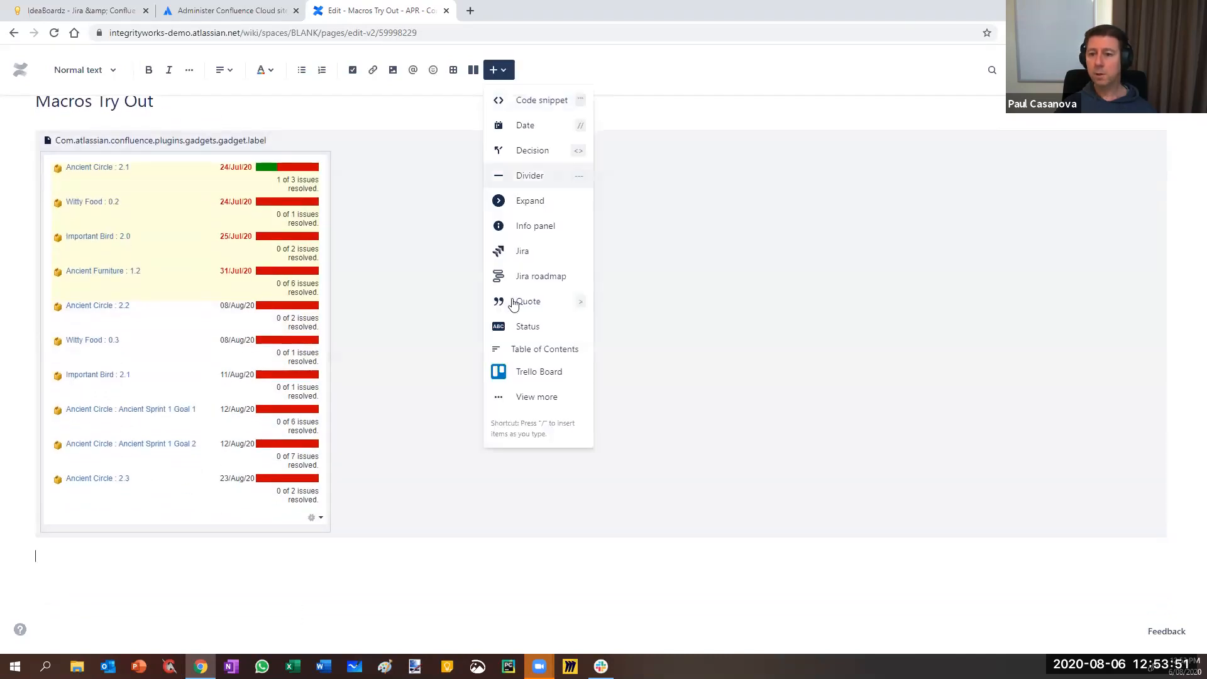
left_click(532, 401)
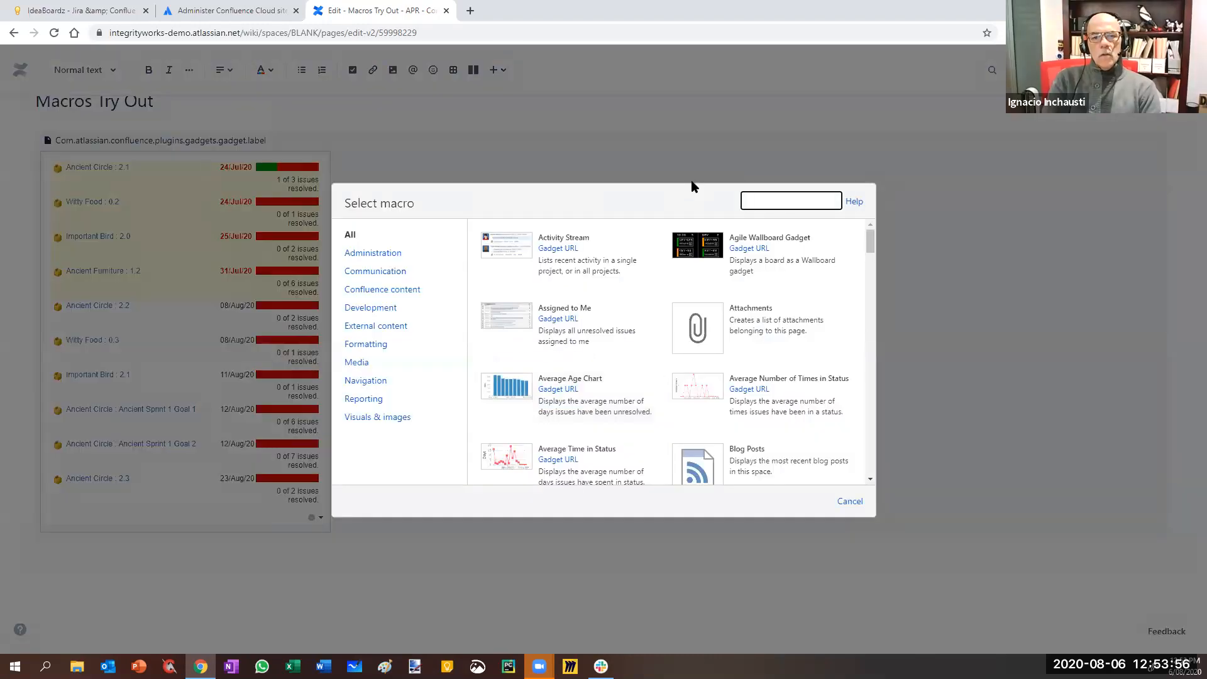
type("road")
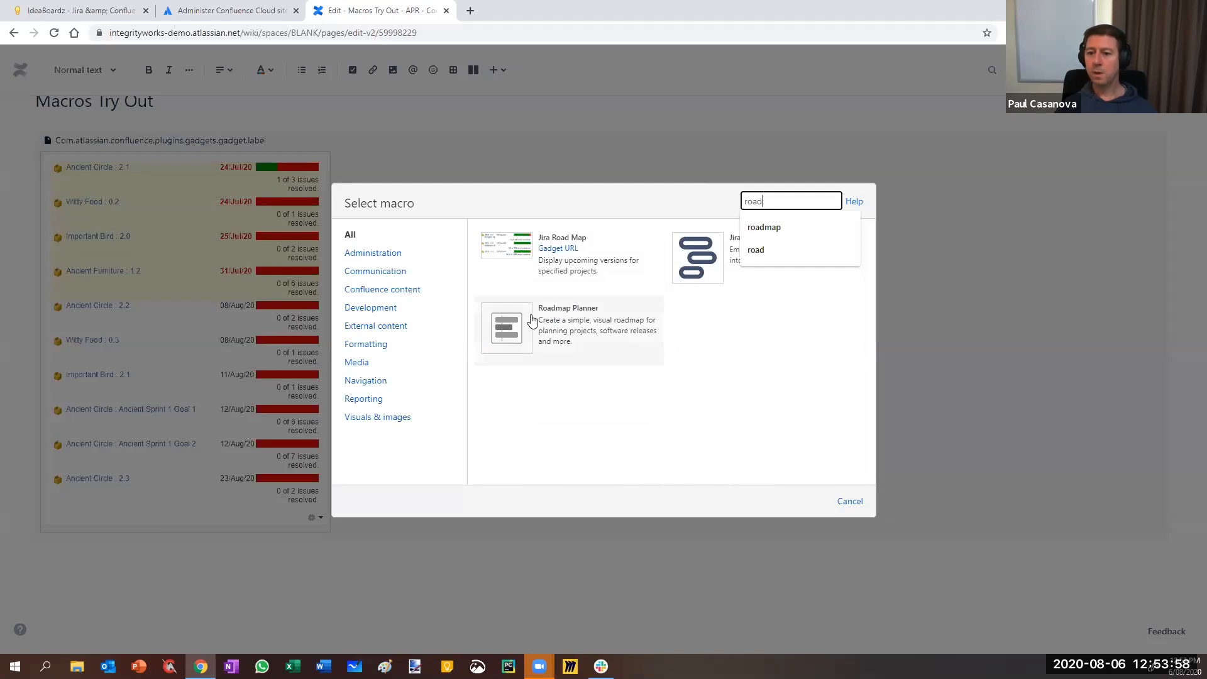
left_click(549, 327)
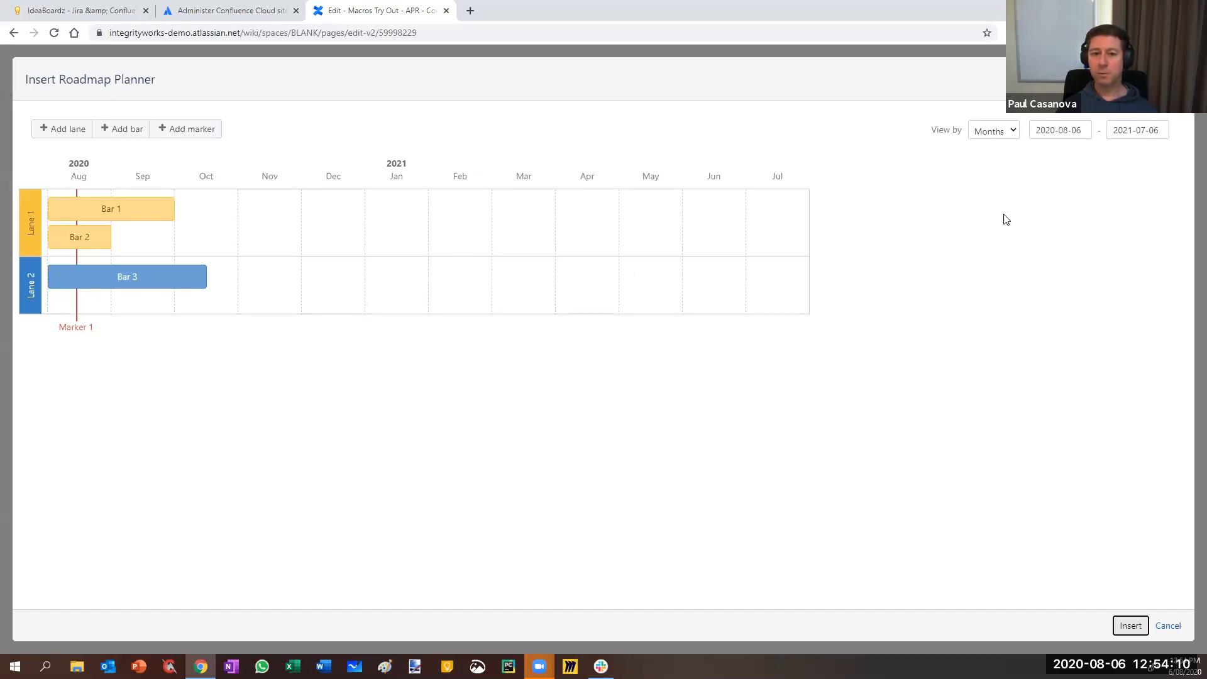
- Try the Roadmap Planner timeline by weeks and switch it back to months
left_click(1000, 132)
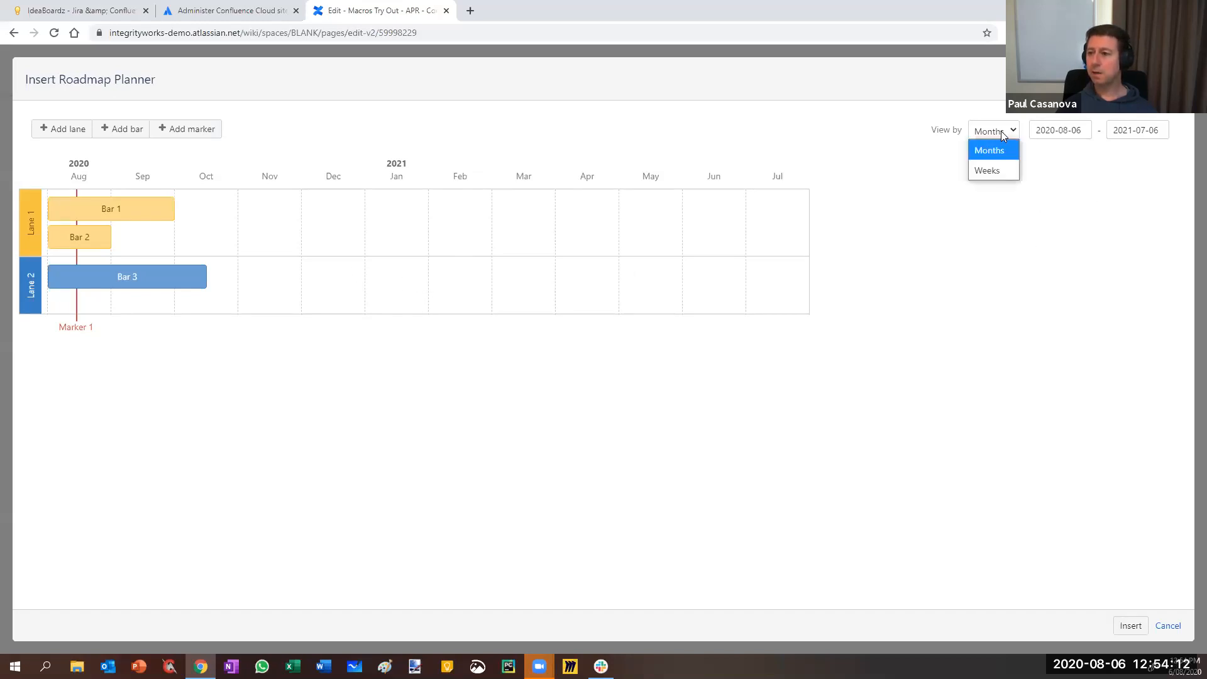
left_click(1004, 171)
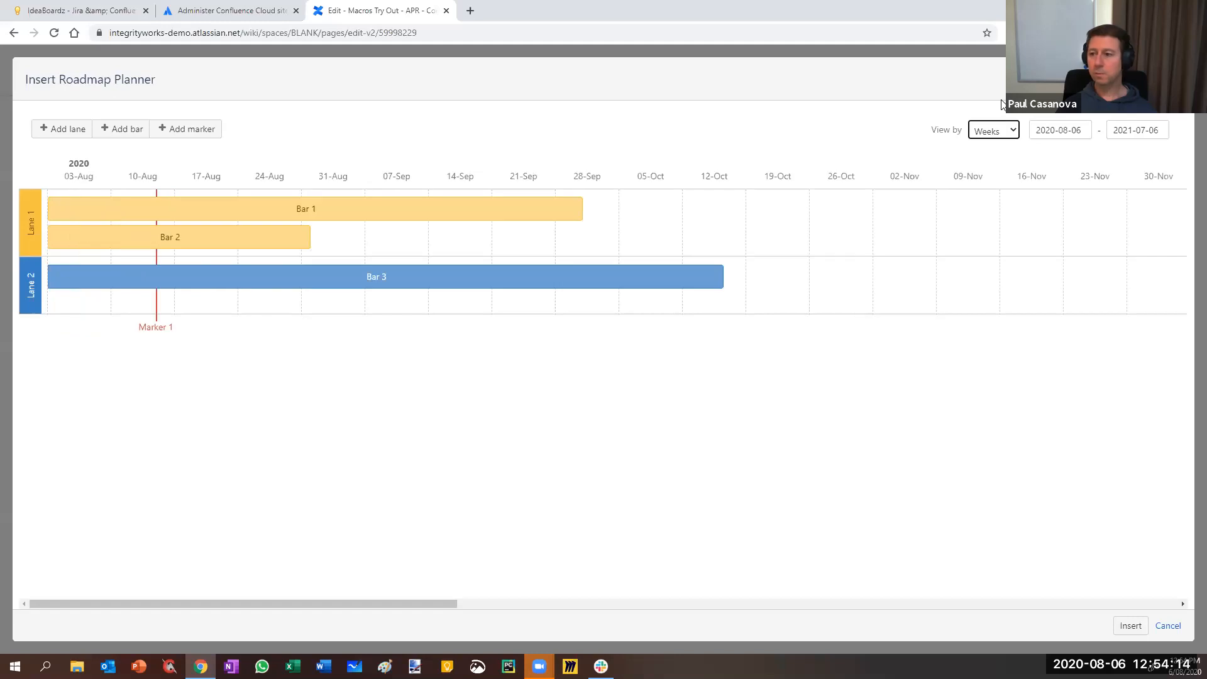
left_click(1002, 135)
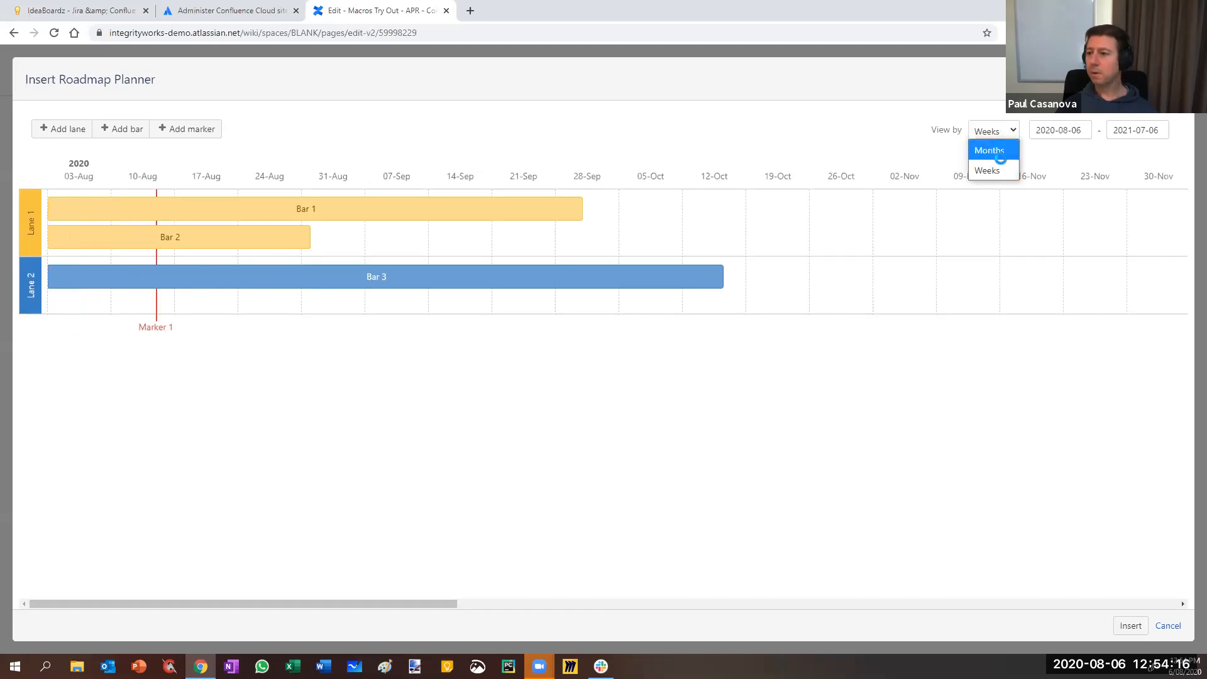
left_click(996, 156)
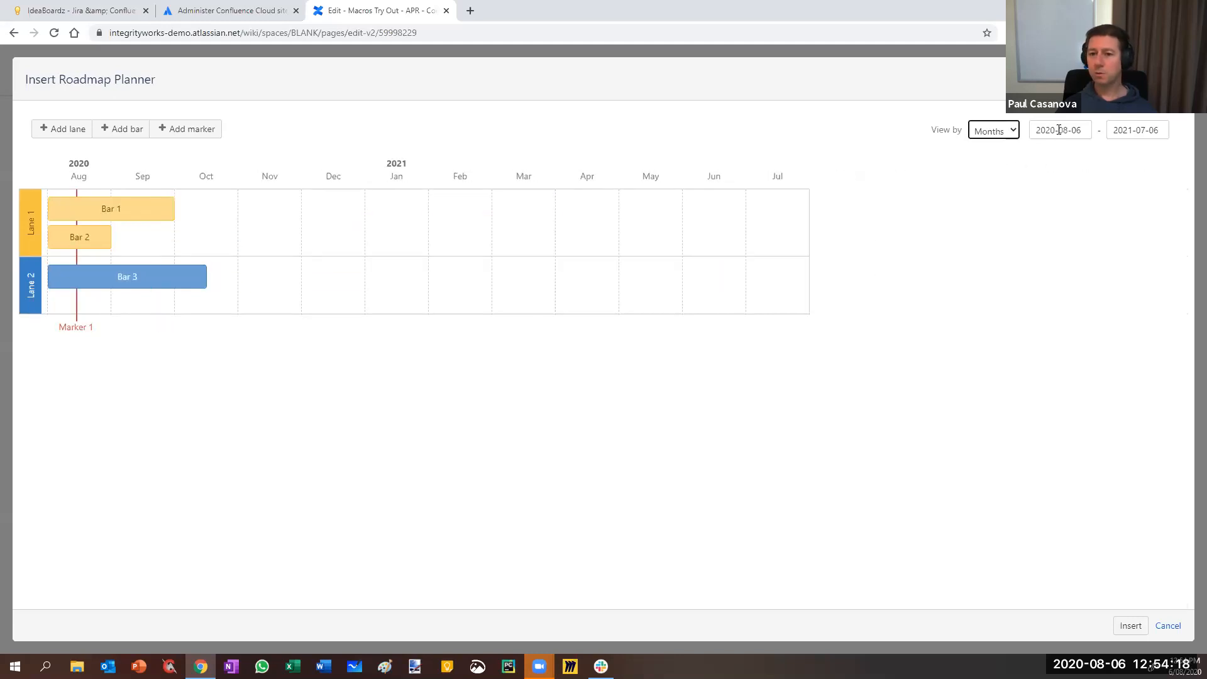
- Set the end date of the roadmap timeline to 2020-12-01
left_click(1059, 130)
left_click(1165, 131)
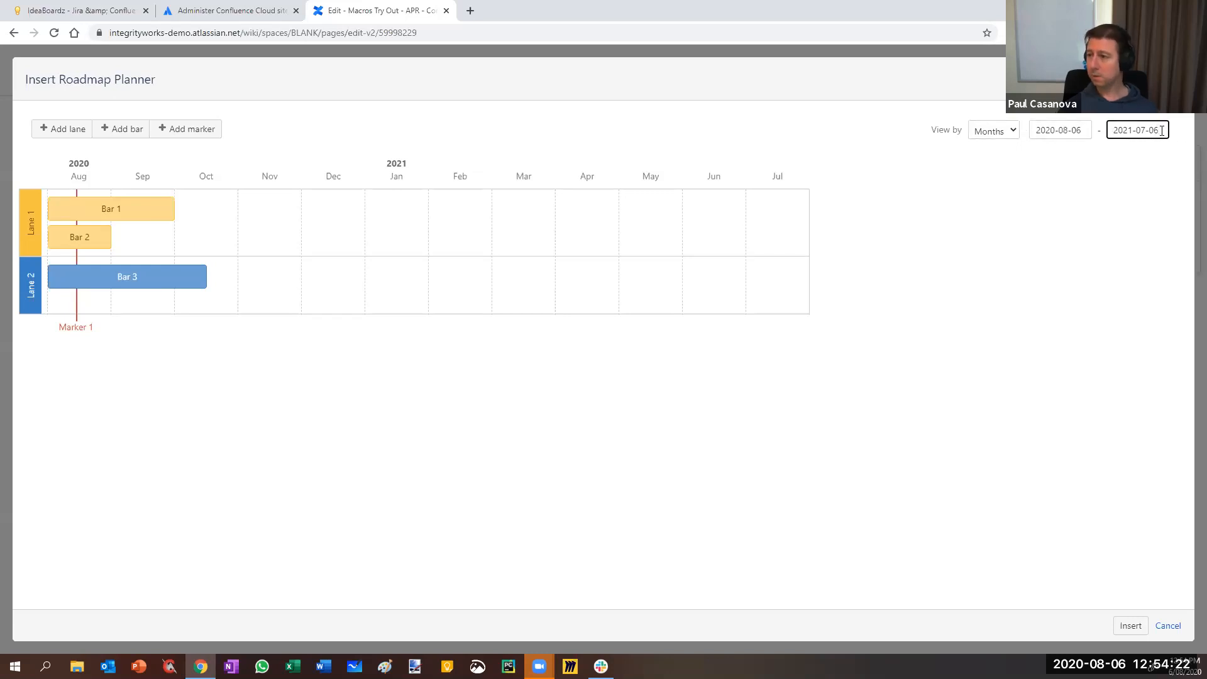
key("Left")
type("12")
key("BackSpace")
type("0")
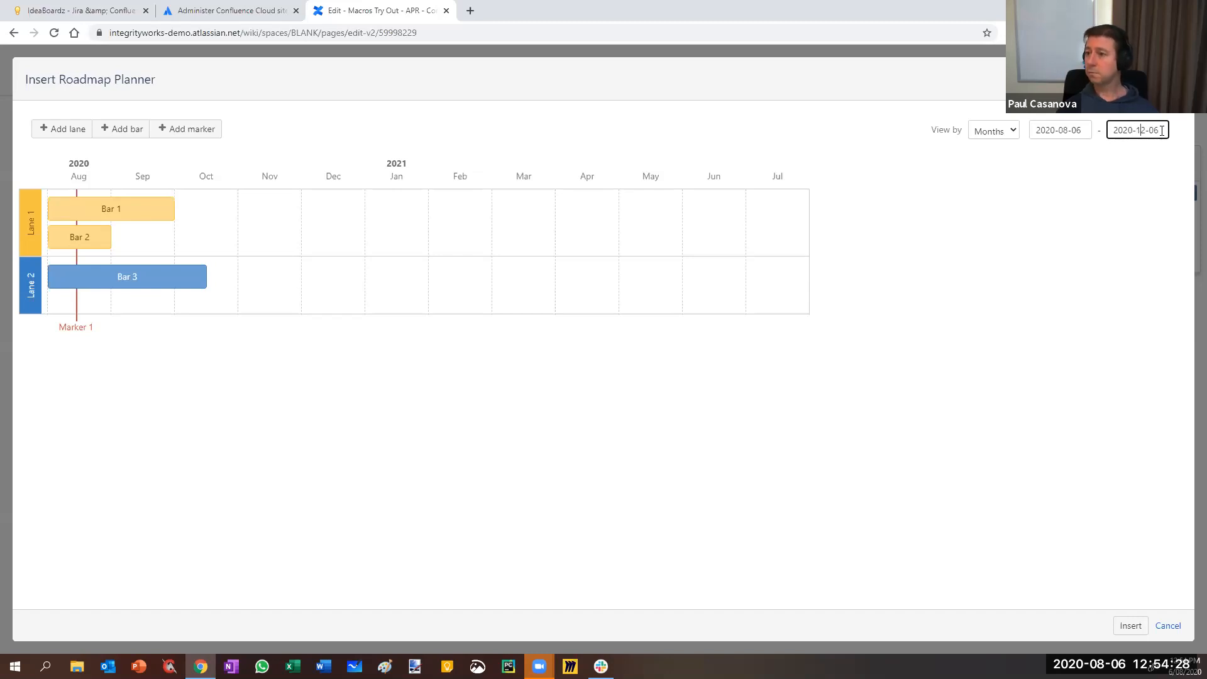
key("BackSpace")
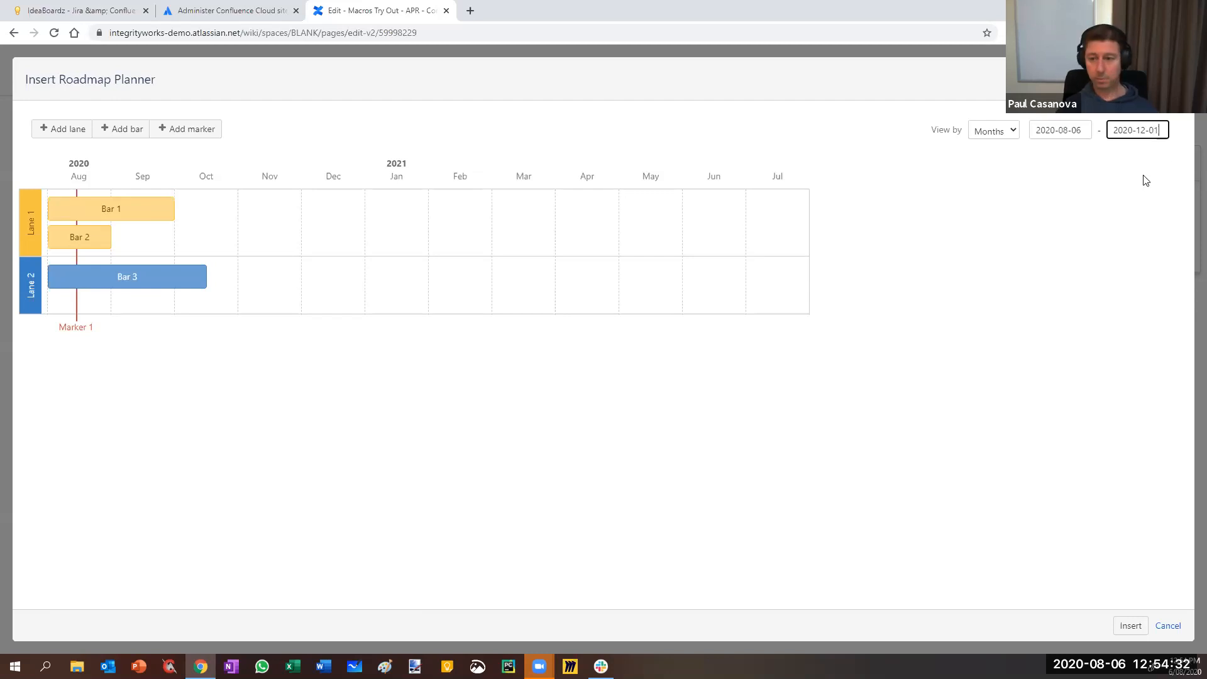
key("Tab")
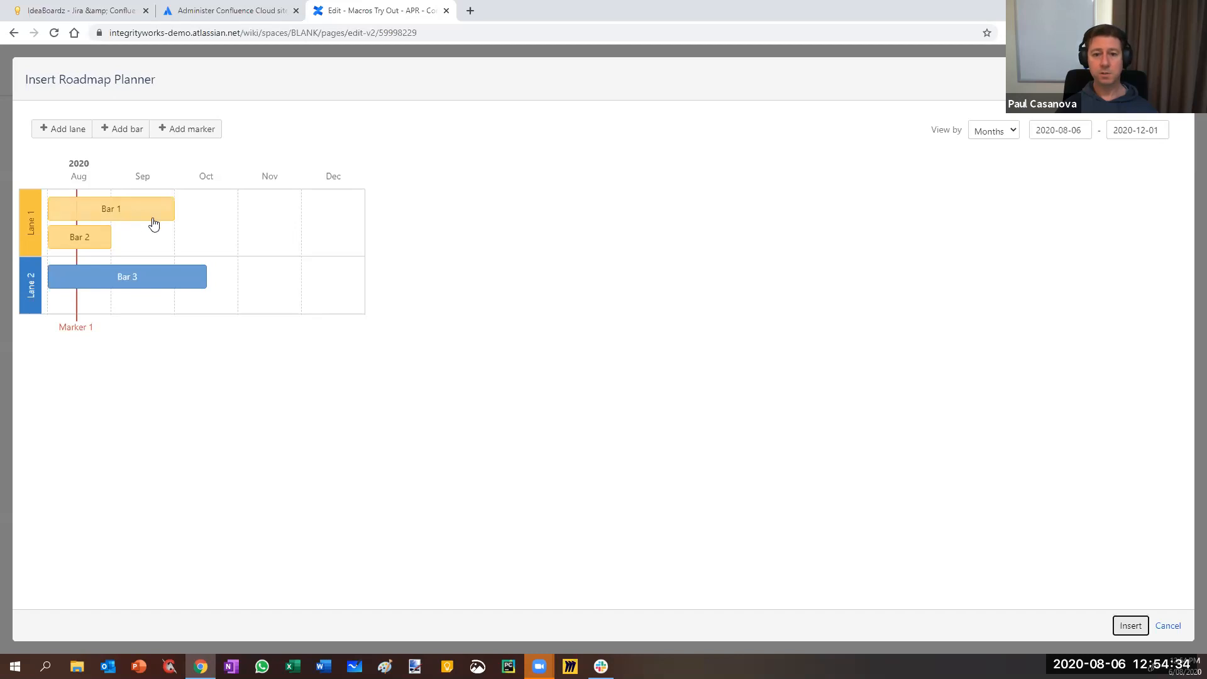
- Shift the three bars to start in the second half of August and Marker 1 to late October, and view the timeline by weeks
left_click_drag(78, 210, 166, 283)
left_click_drag(76, 227, 235, 227)
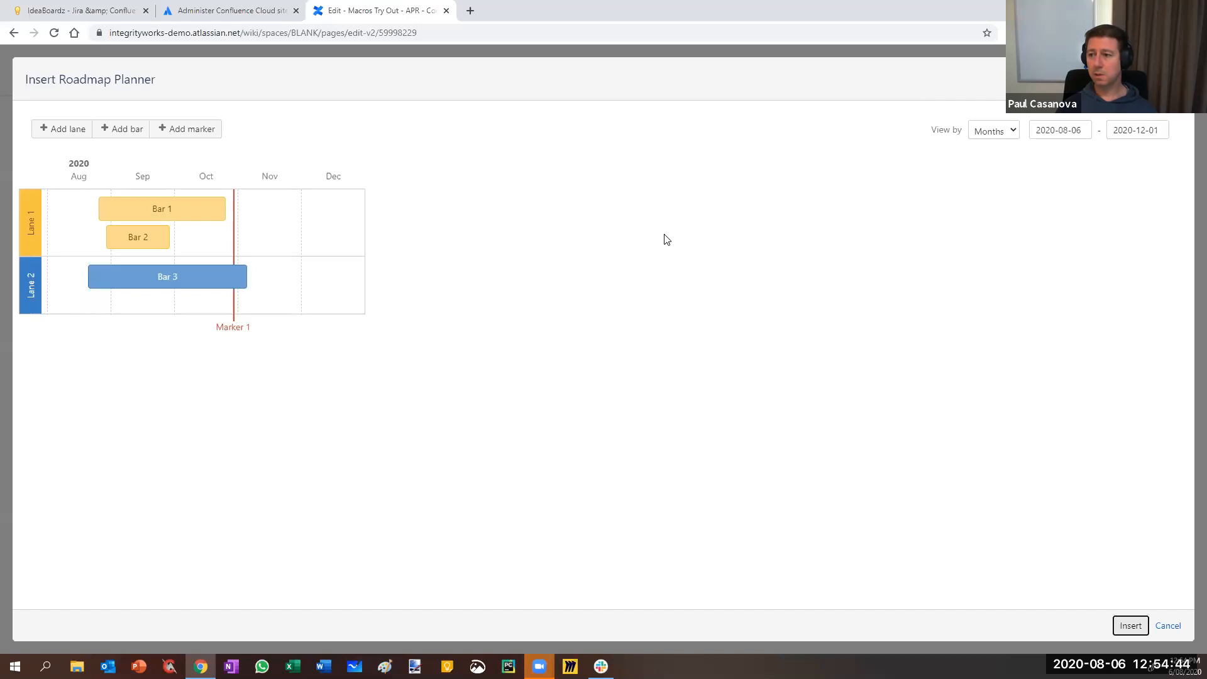
left_click(996, 132)
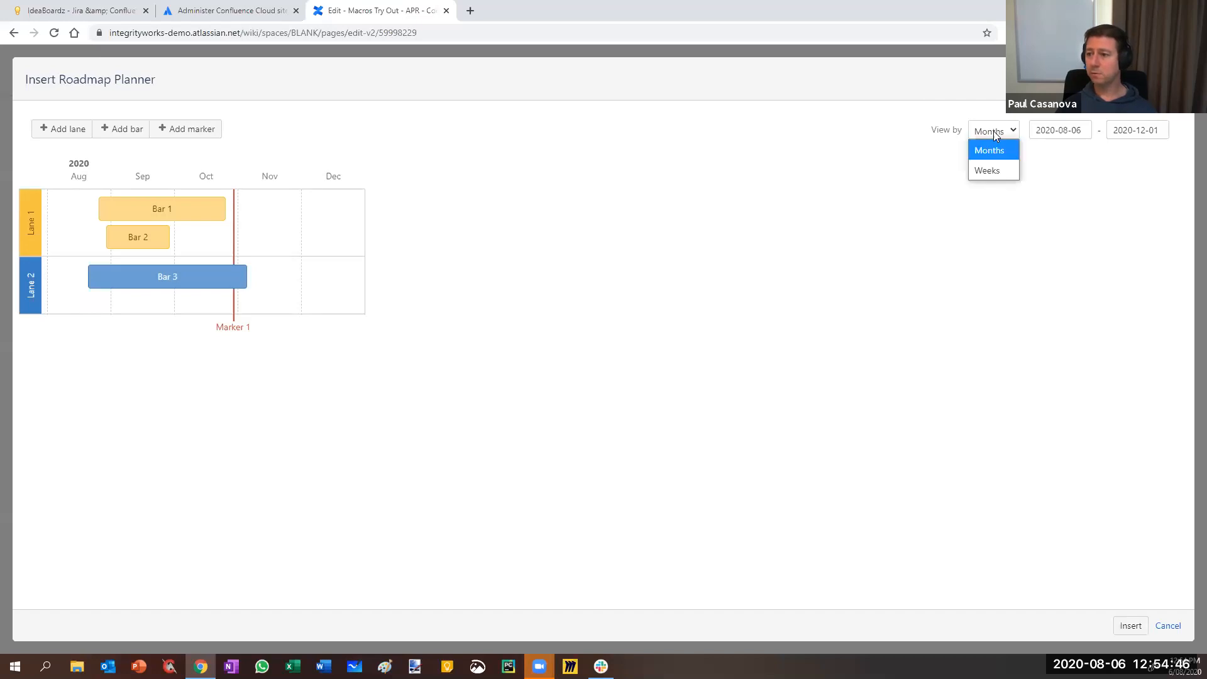
left_click(994, 171)
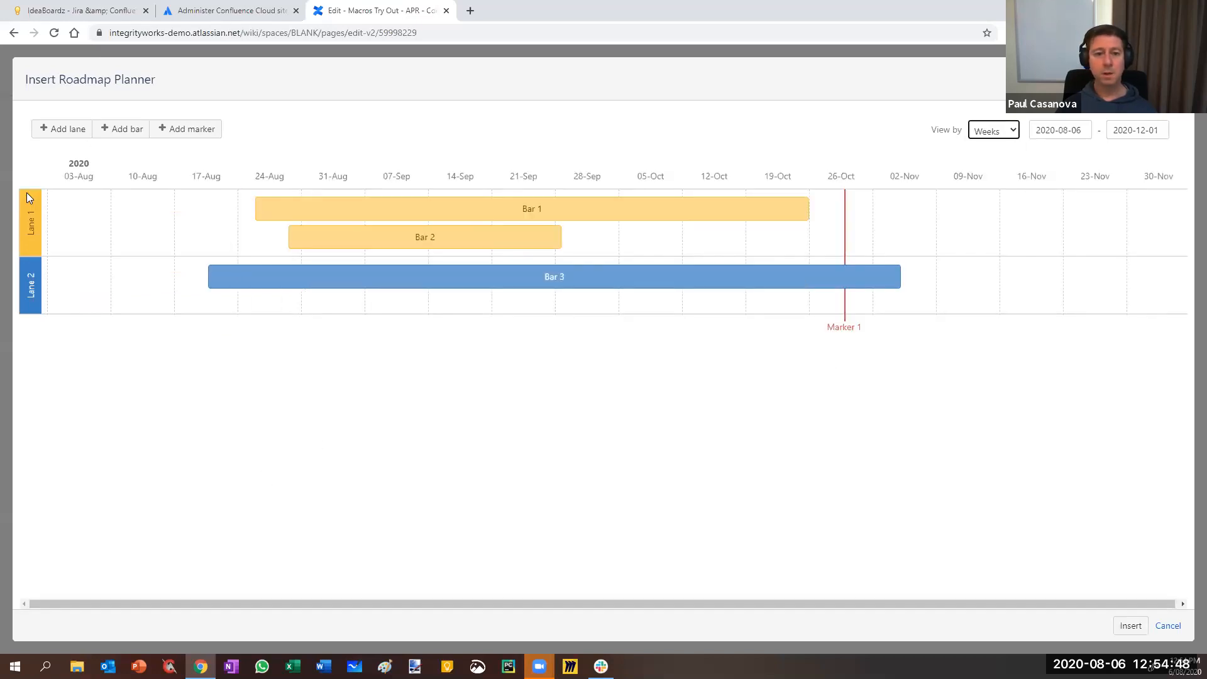
- Change the colour of Lane 1 to red
left_click(34, 257)
left_click(74, 267)
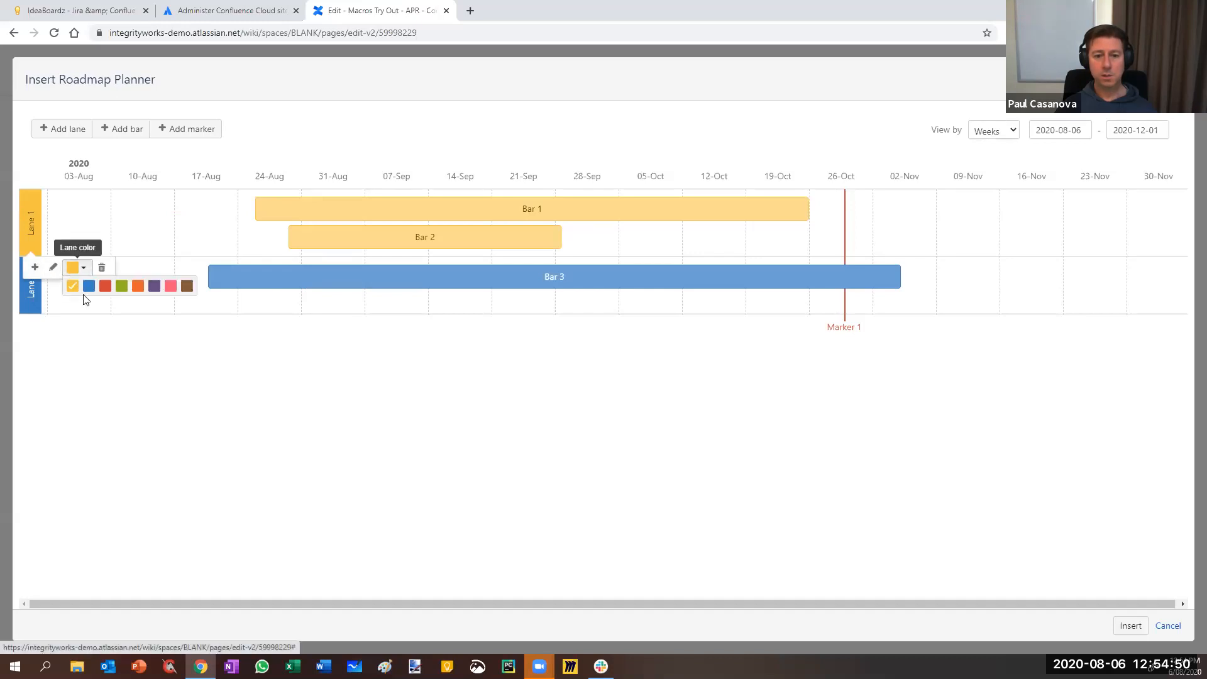
left_click(104, 284)
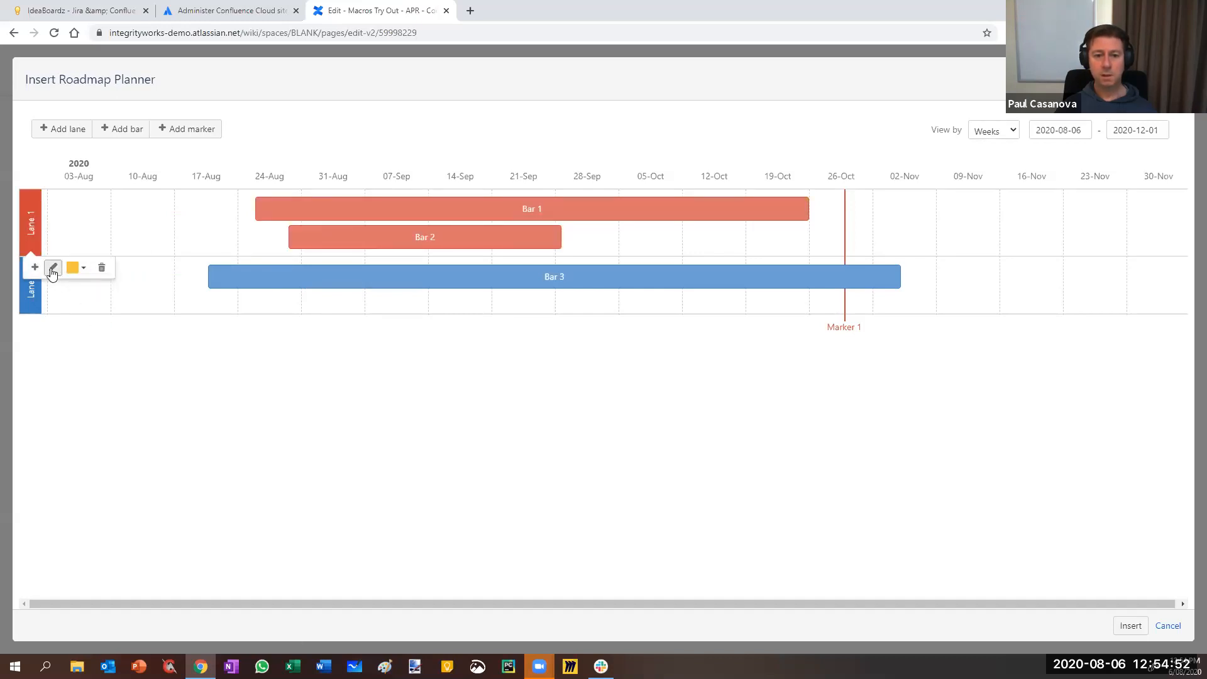
- Try to rename Lane 1 as "Swimlane 1"
left_click(53, 268)
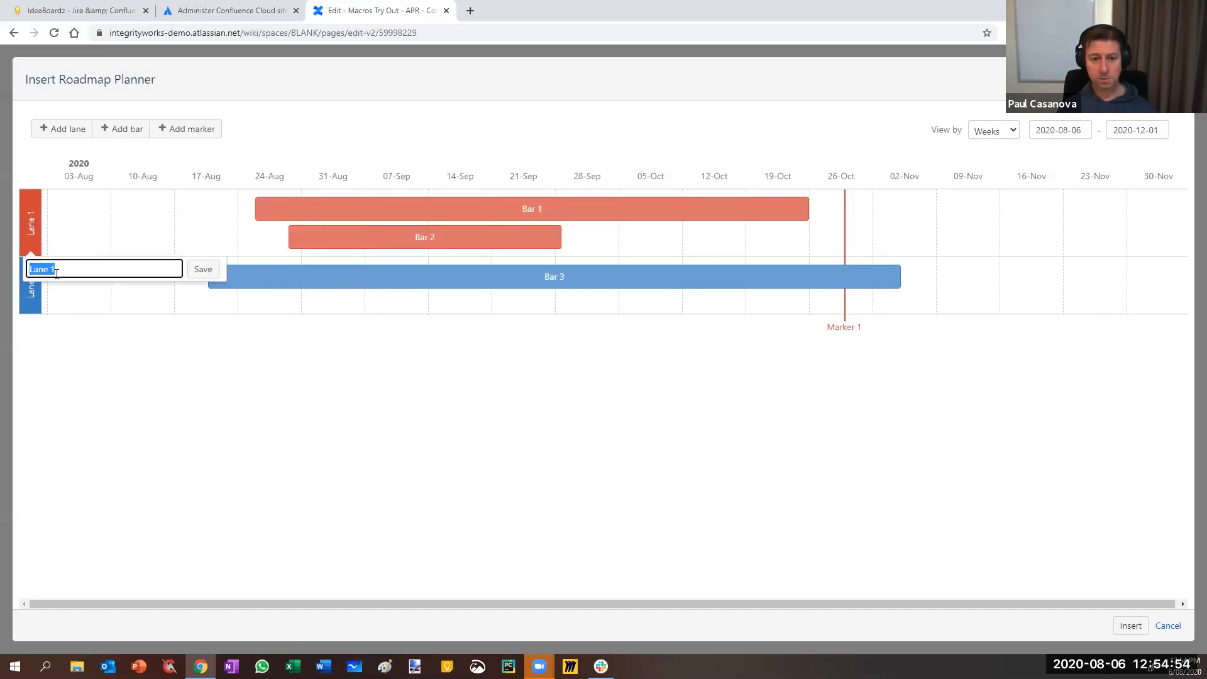
type("Swiml")
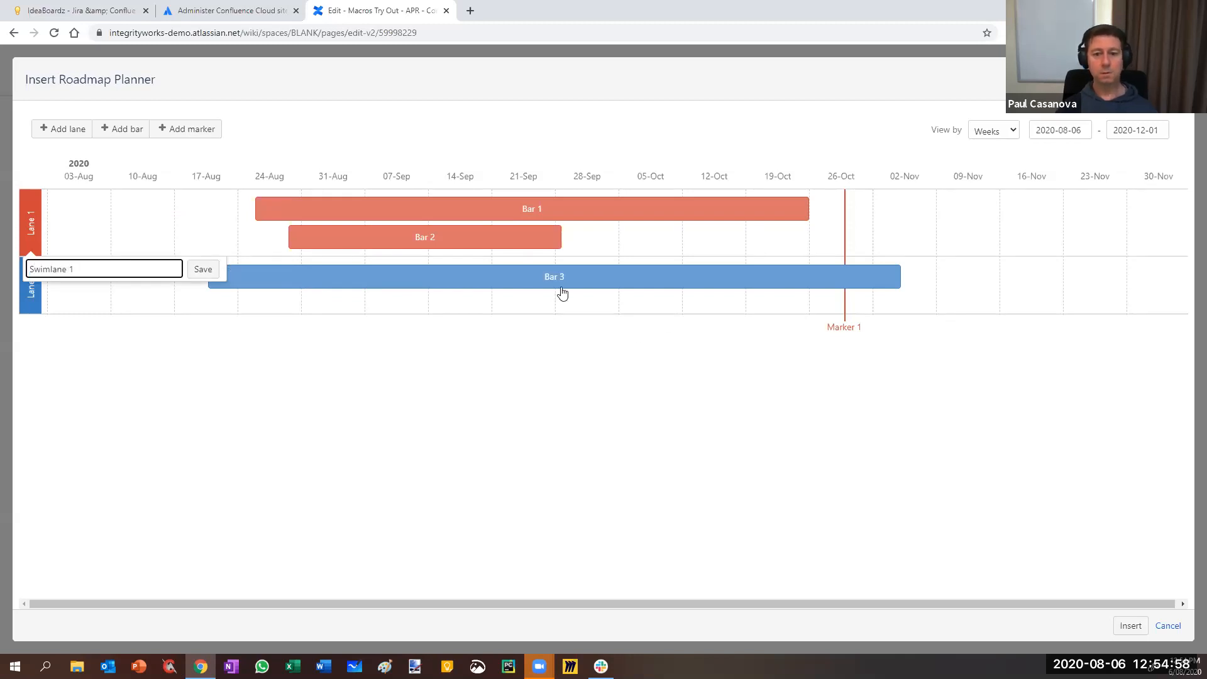
key("Return")
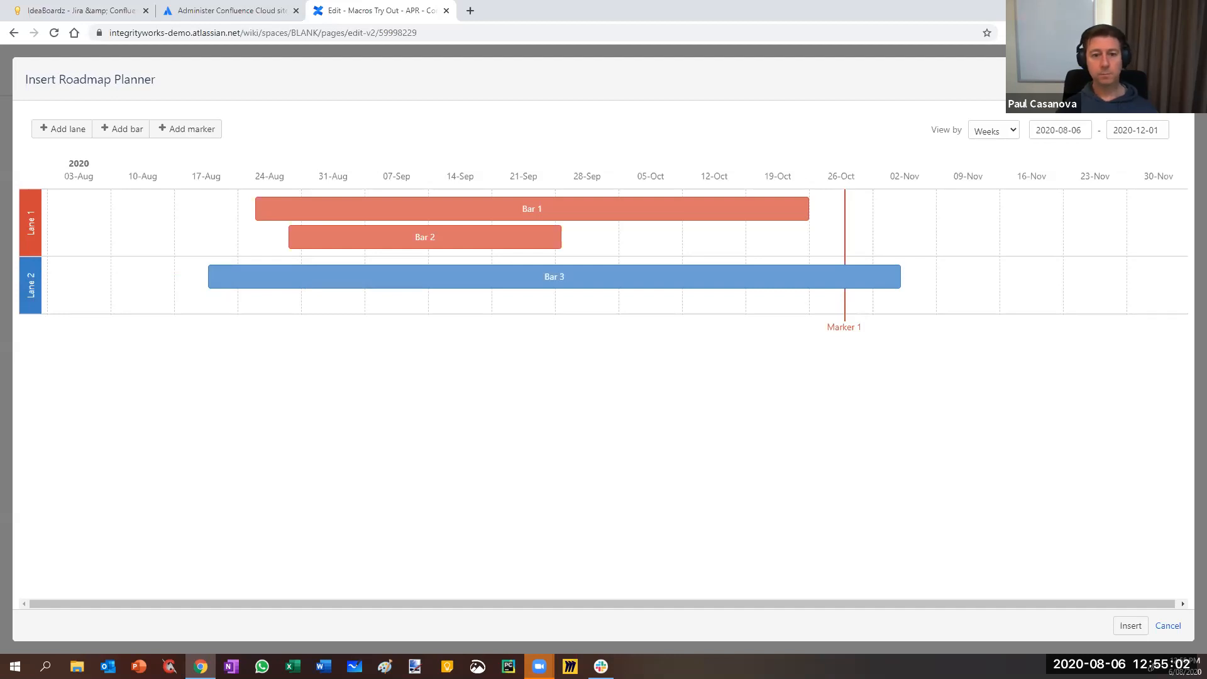
- Rename the red lane as "Communications" and save the name
left_click(28, 231)
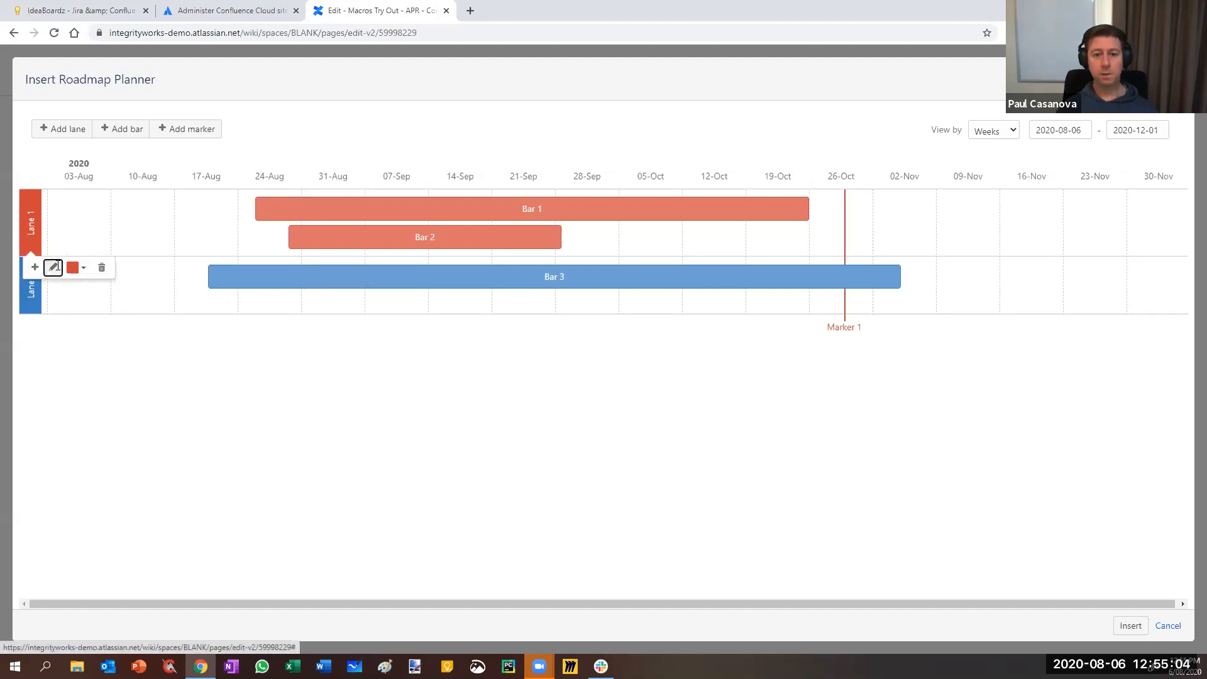
left_click(54, 267)
type("Communicati")
left_click(201, 272)
- Rename Lane 2 as "Vendor Deployment" and save the name
left_click(31, 295)
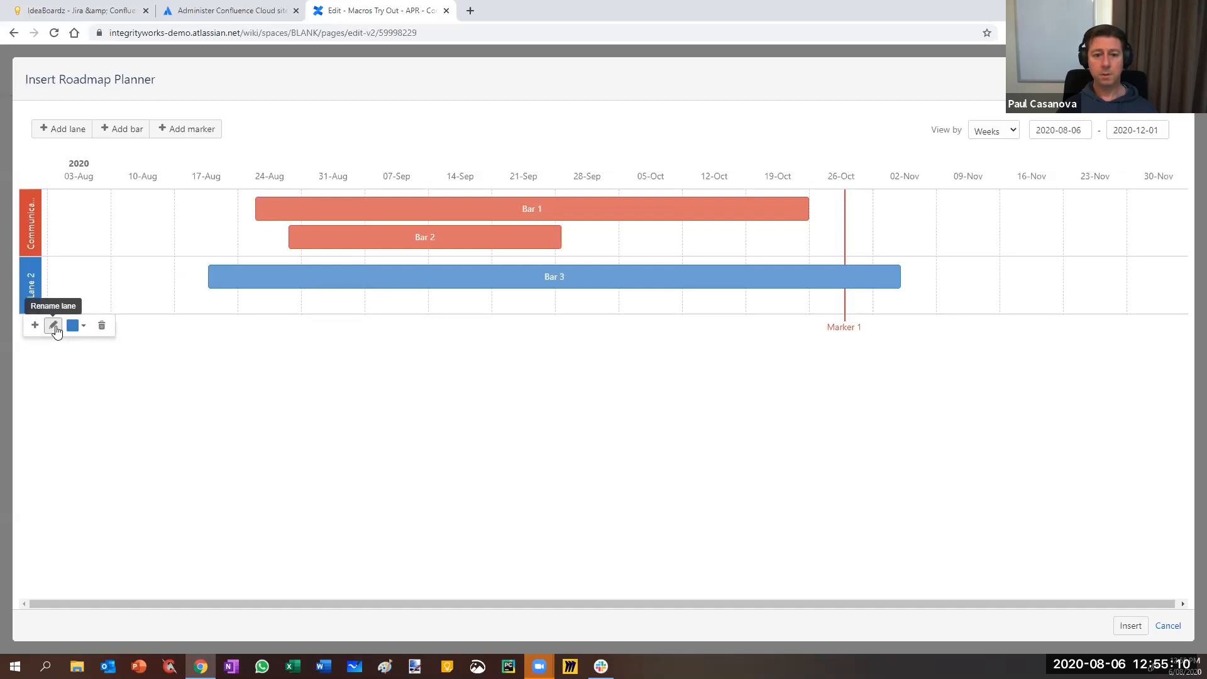
left_click(53, 325)
type("Vendor")
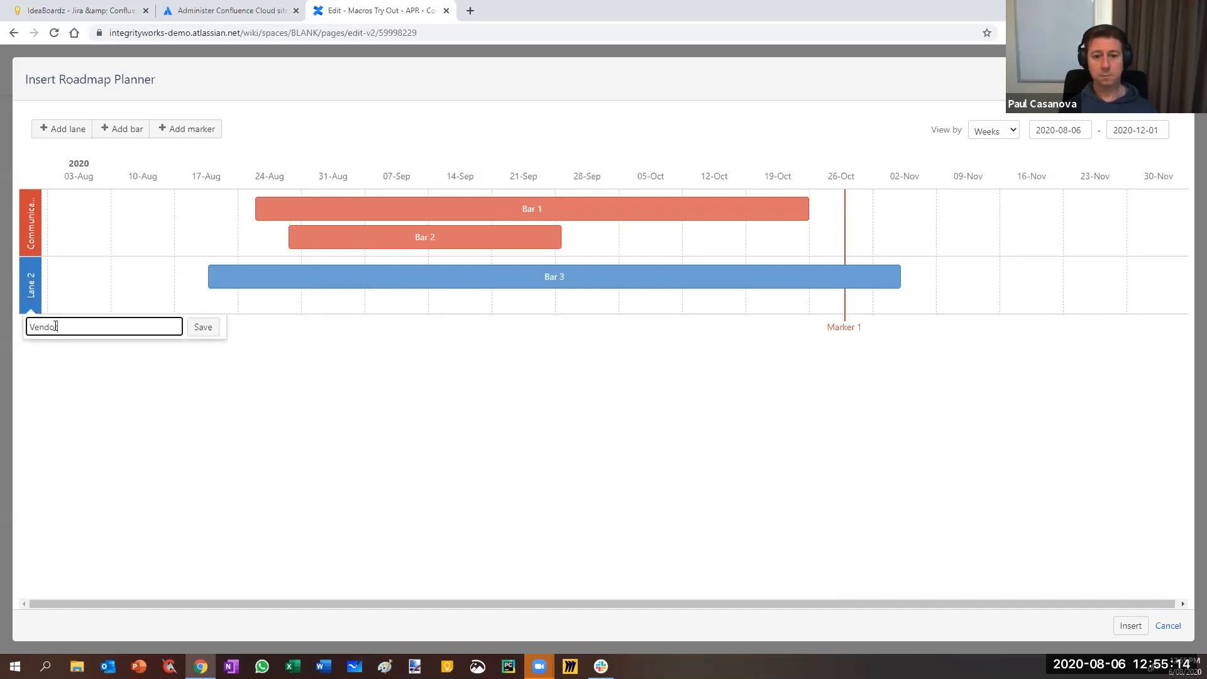
type(" Deployment")
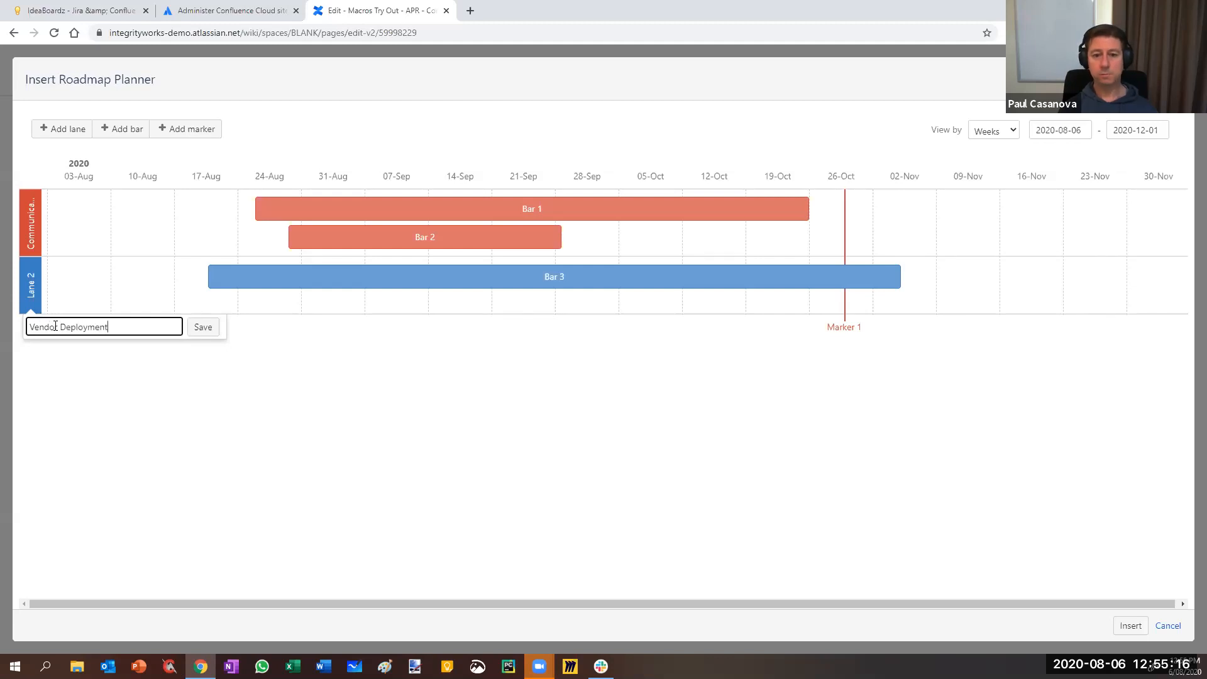
left_click(190, 333)
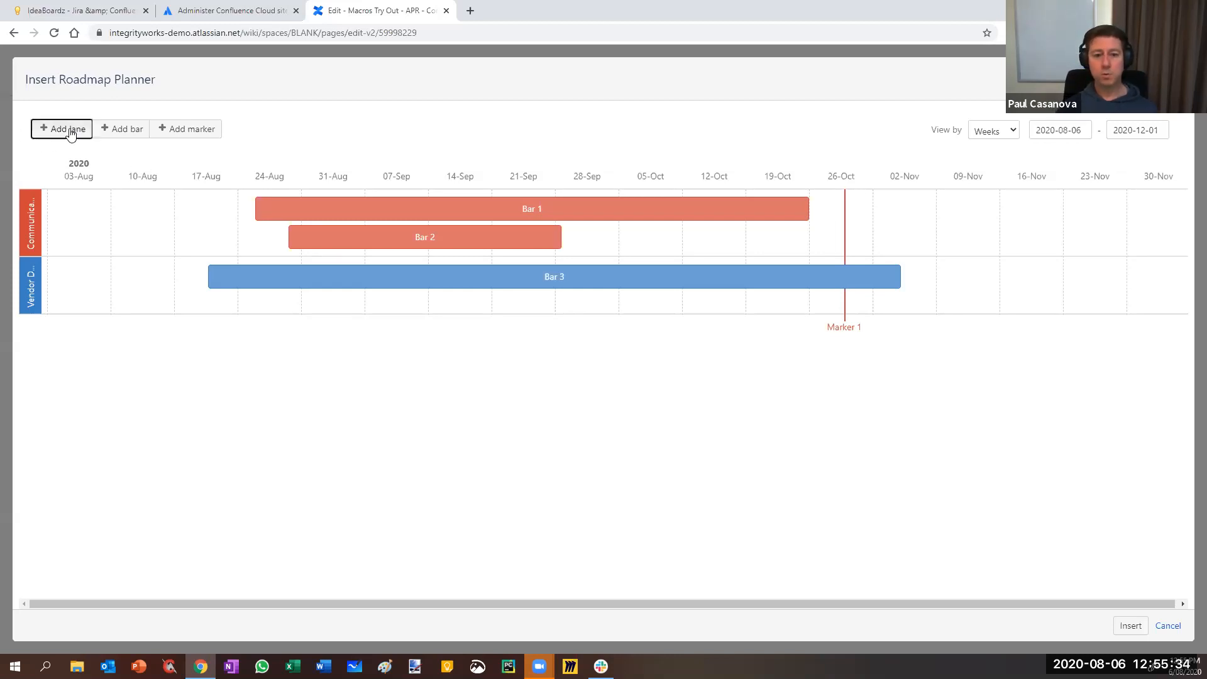
- Add two new lanes and two new bars to the roadmap
left_click(61, 129)
left_click(60, 130)
left_click(121, 129)
left_click(121, 129)
- Move both new bars into the yellow lane, one stretched from about 9 August to mid-September, the other in the week of 14 September
left_click_drag(89, 301, 400, 404)
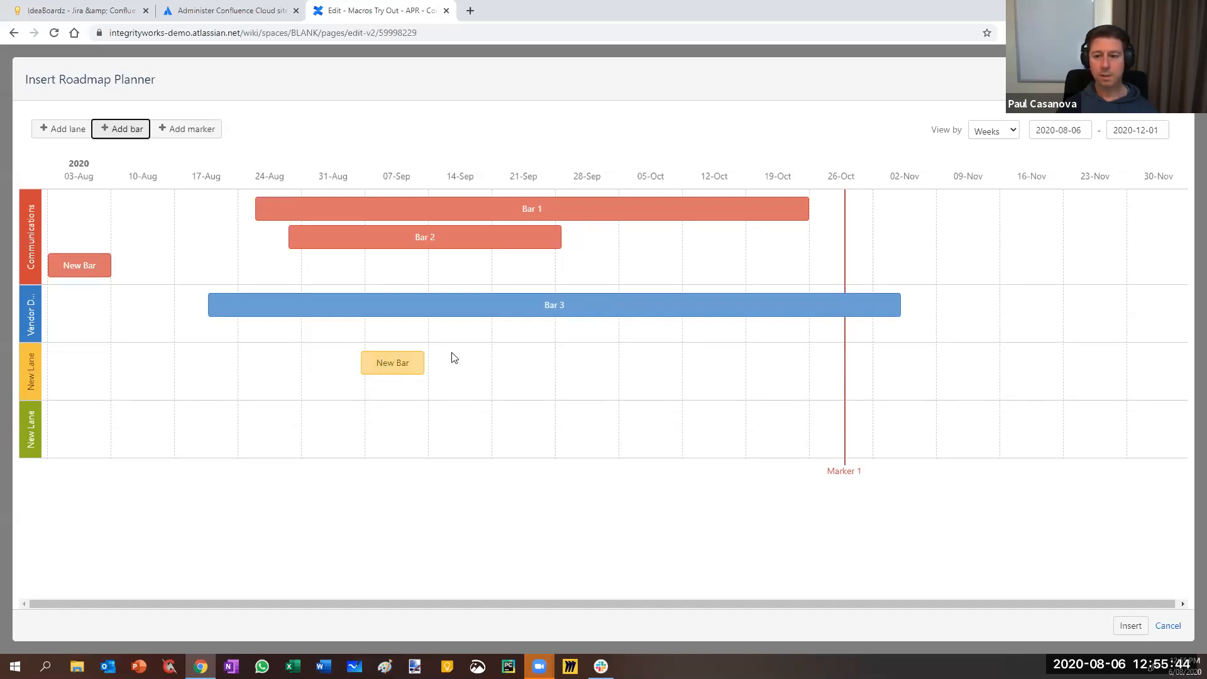
left_click_drag(422, 359, 722, 375)
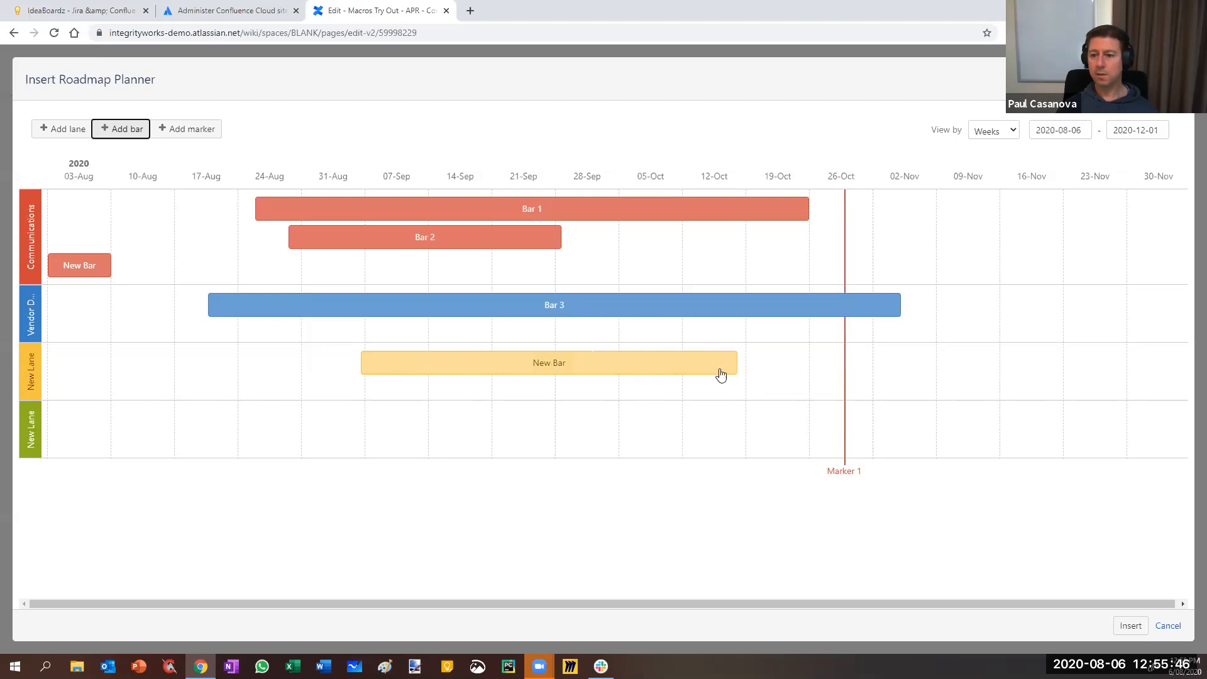
left_click_drag(374, 369, 402, 361)
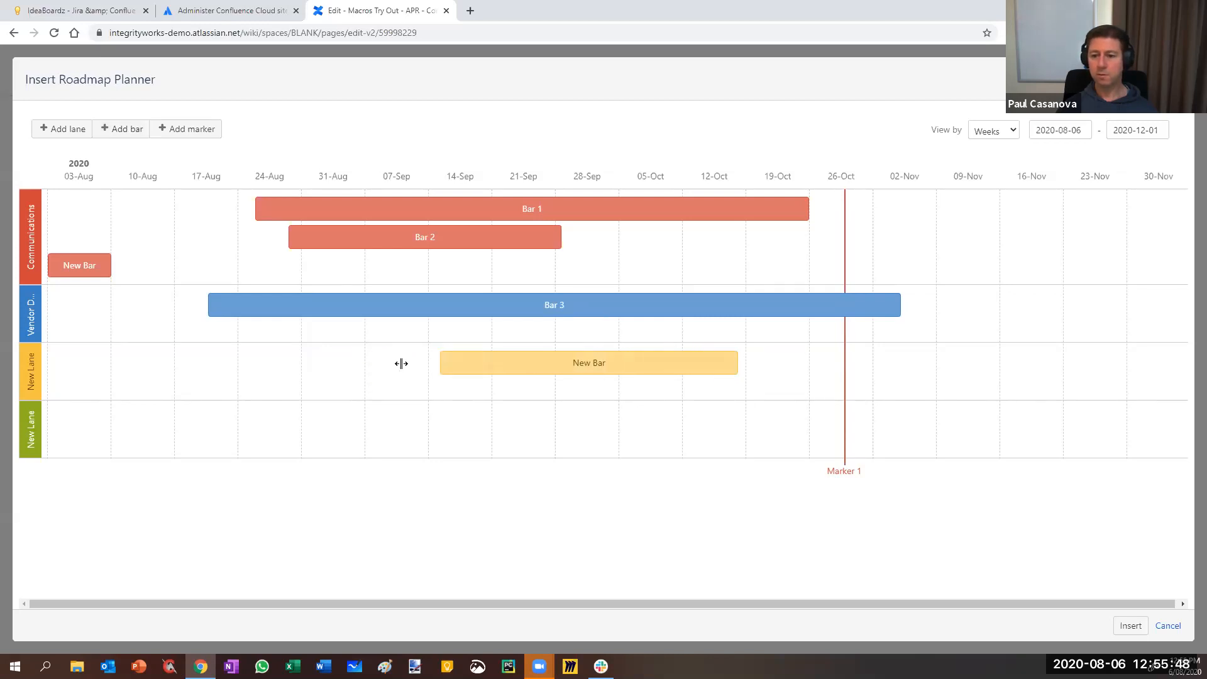
left_click_drag(544, 367, 244, 366)
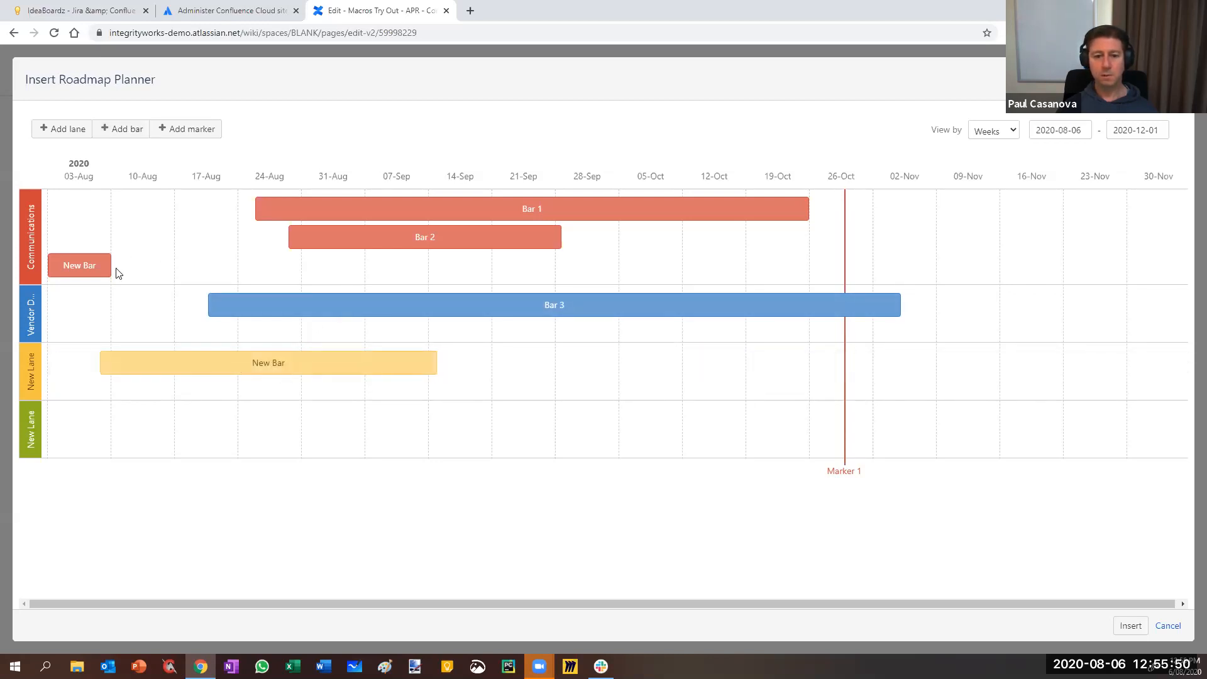
left_click_drag(86, 264, 218, 367)
left_click_drag(95, 265, 472, 385)
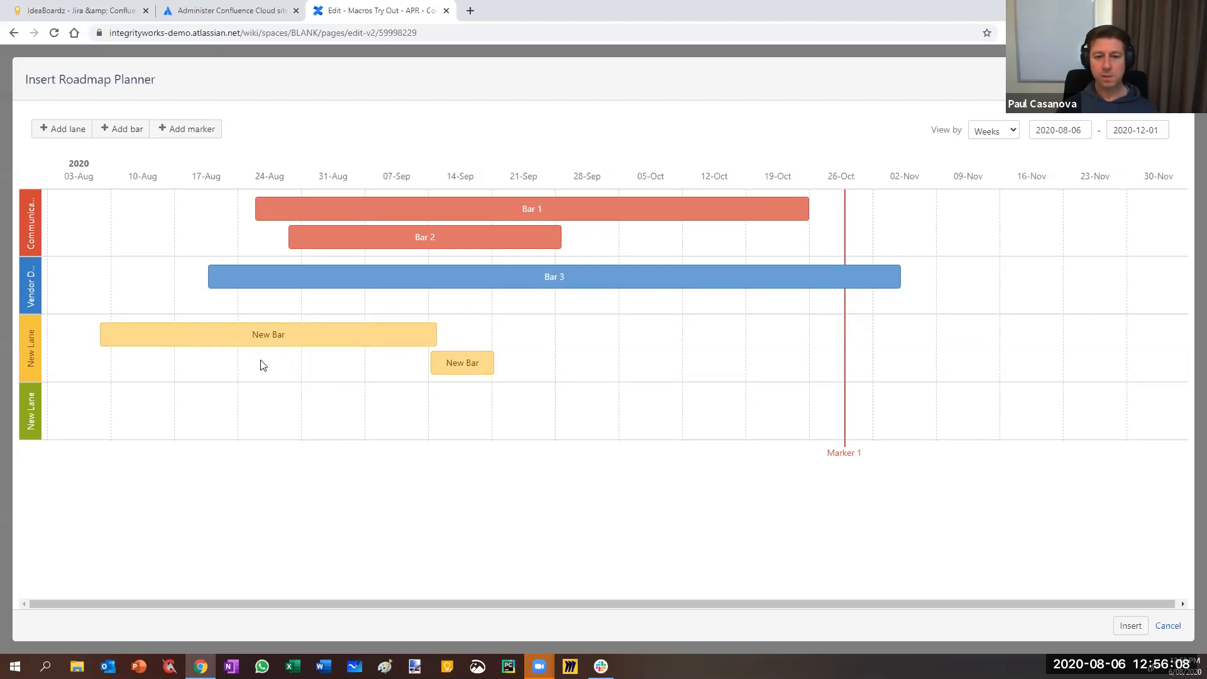
- Add a marker labelled "Here's a really long marker label" in the week of 3 August, and move Marker 1 to about 10 August
left_click(189, 130)
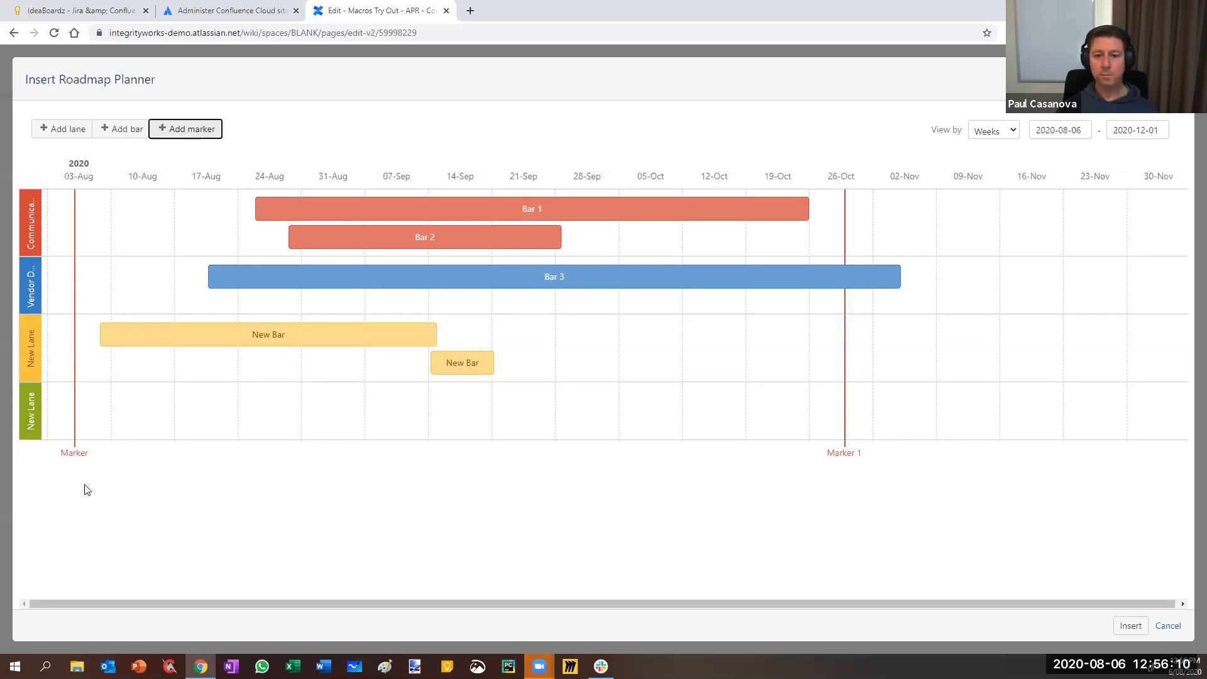
left_click_drag(851, 455, 108, 480)
left_click(74, 454)
left_click(73, 477)
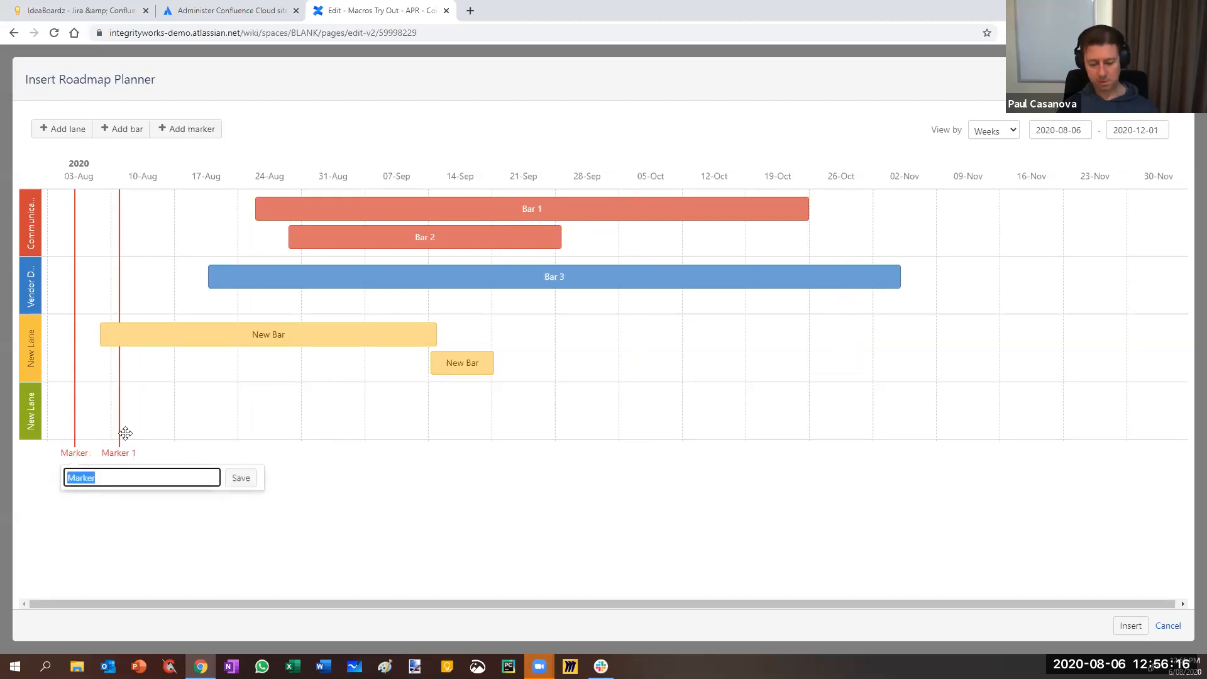
type("Here's a reall")
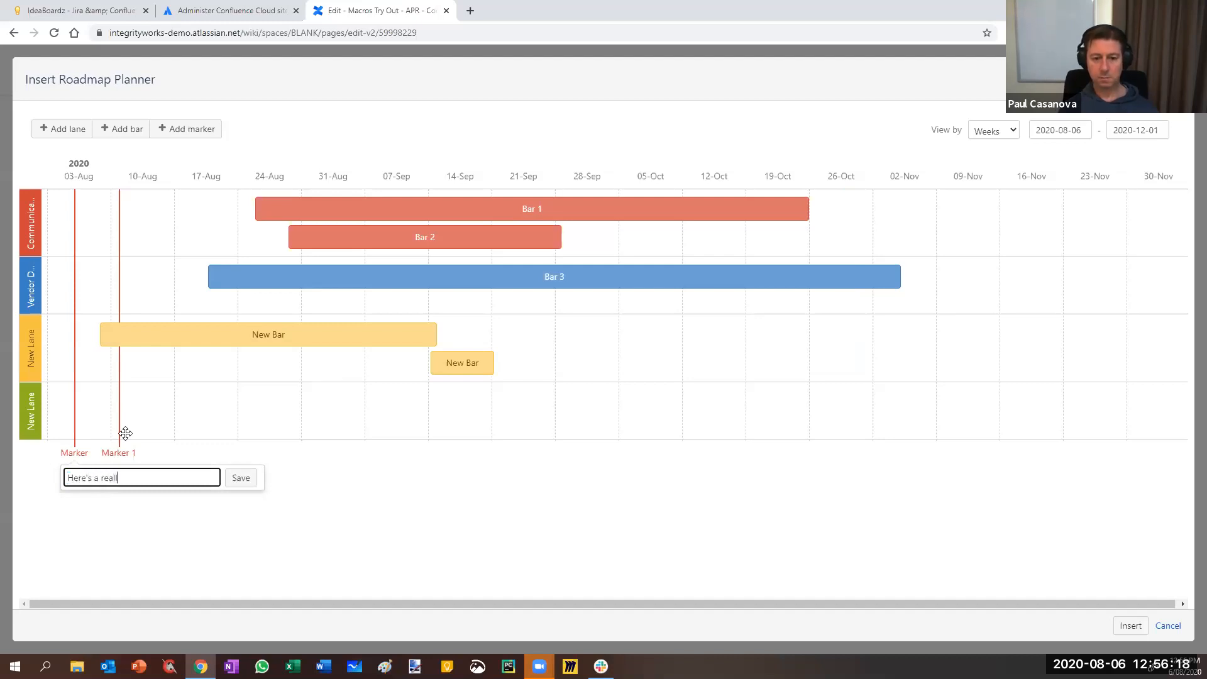
type("y long marke")
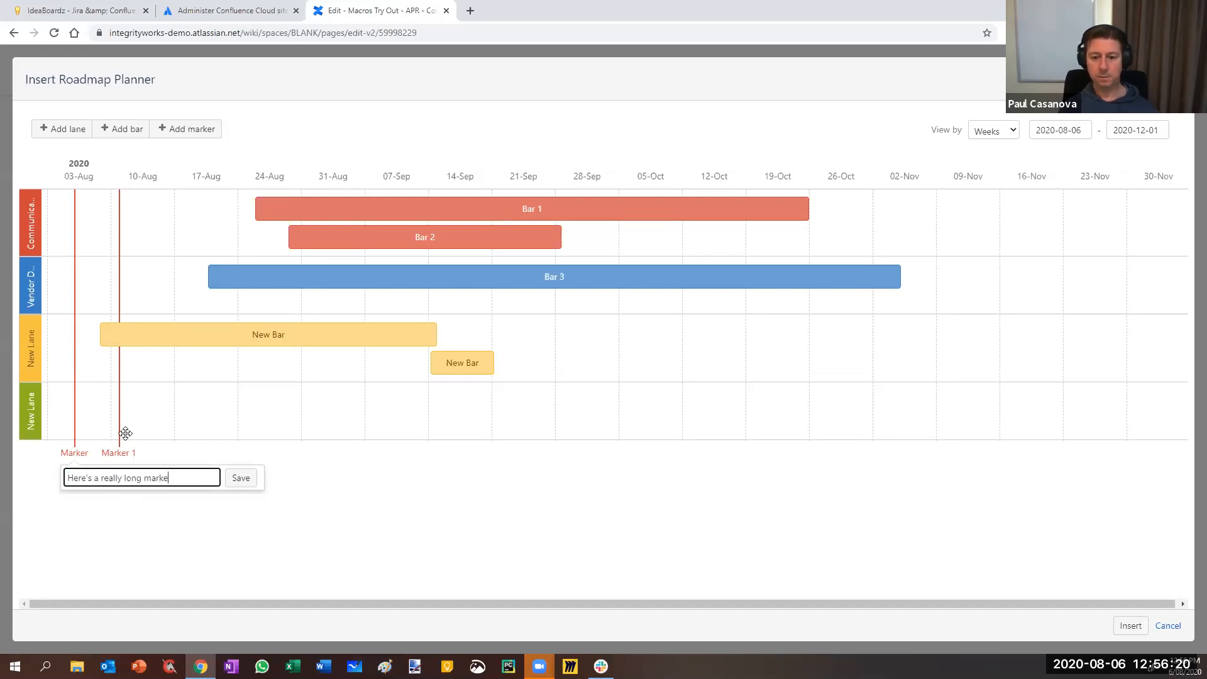
type("r name")
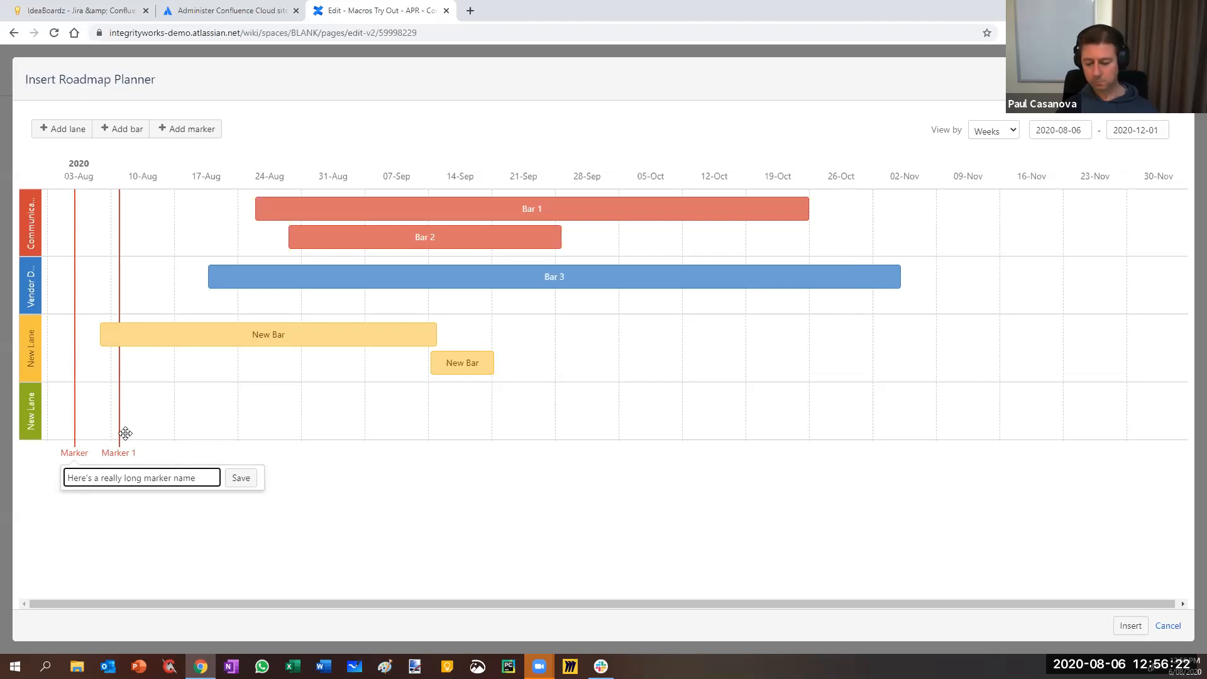
key("BackSpace")
key("BackSpace")
key("BackSpace")
key("BackSpace")
type("label")
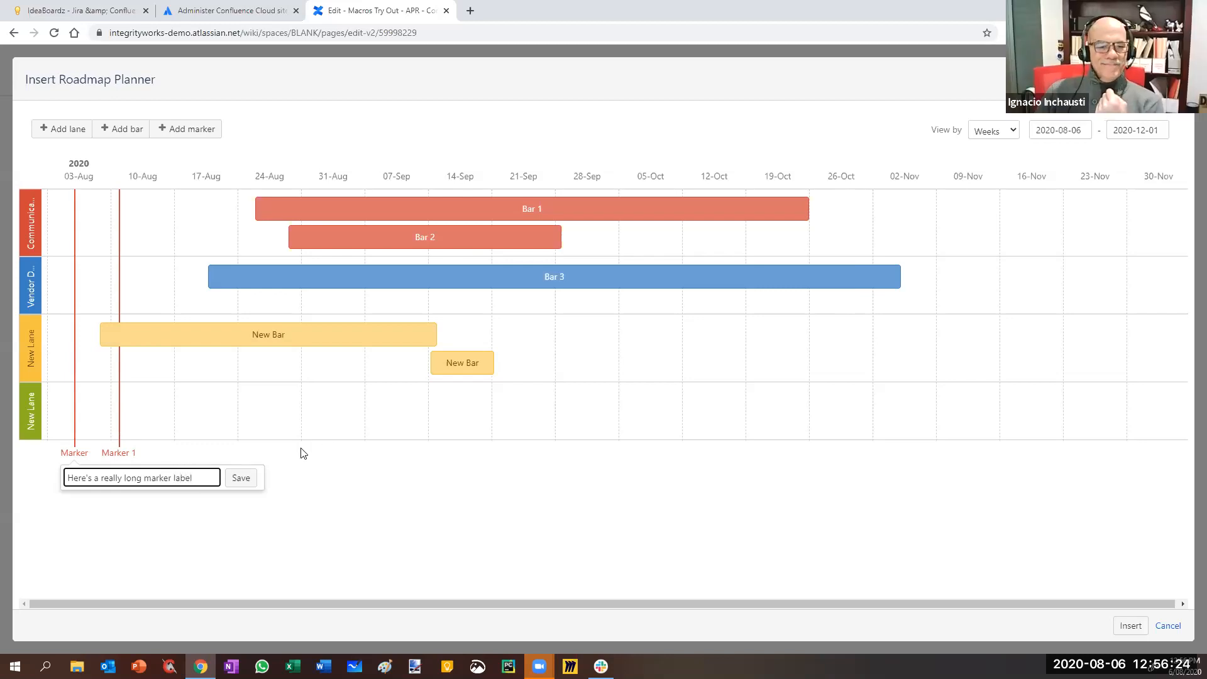
left_click(241, 480)
mouse_move(119, 453)
left_mouse_down()
mouse_move(100, 454)
mouse_move(142, 456)
mouse_move(88, 462)
mouse_move(148, 457)
mouse_move(123, 458)
left_mouse_up()
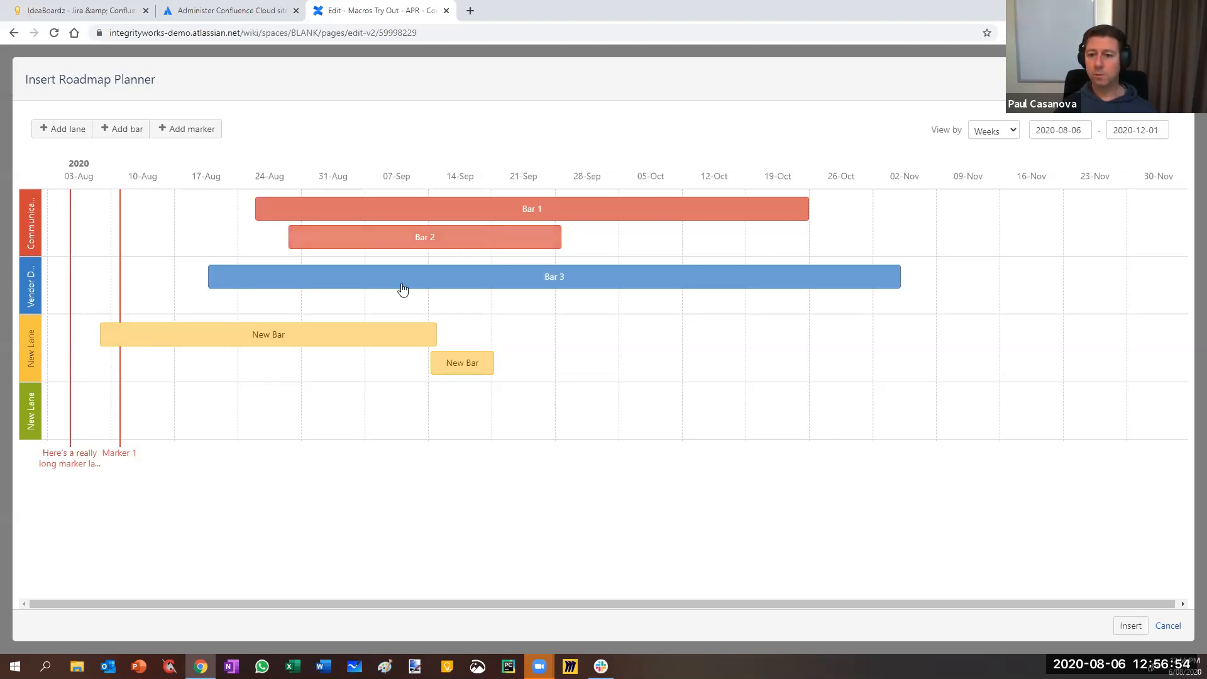
- Add another lane above Communications, open its name for editing and save it as "New Lane"
left_click(56, 129)
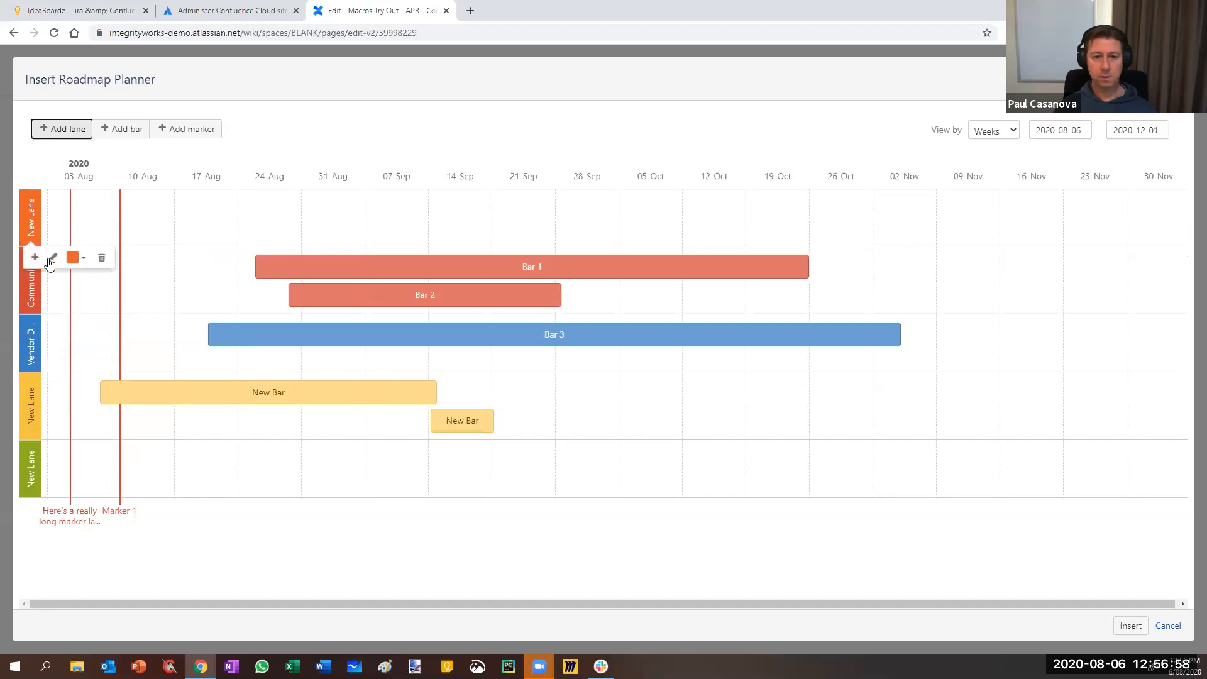
left_click(53, 258)
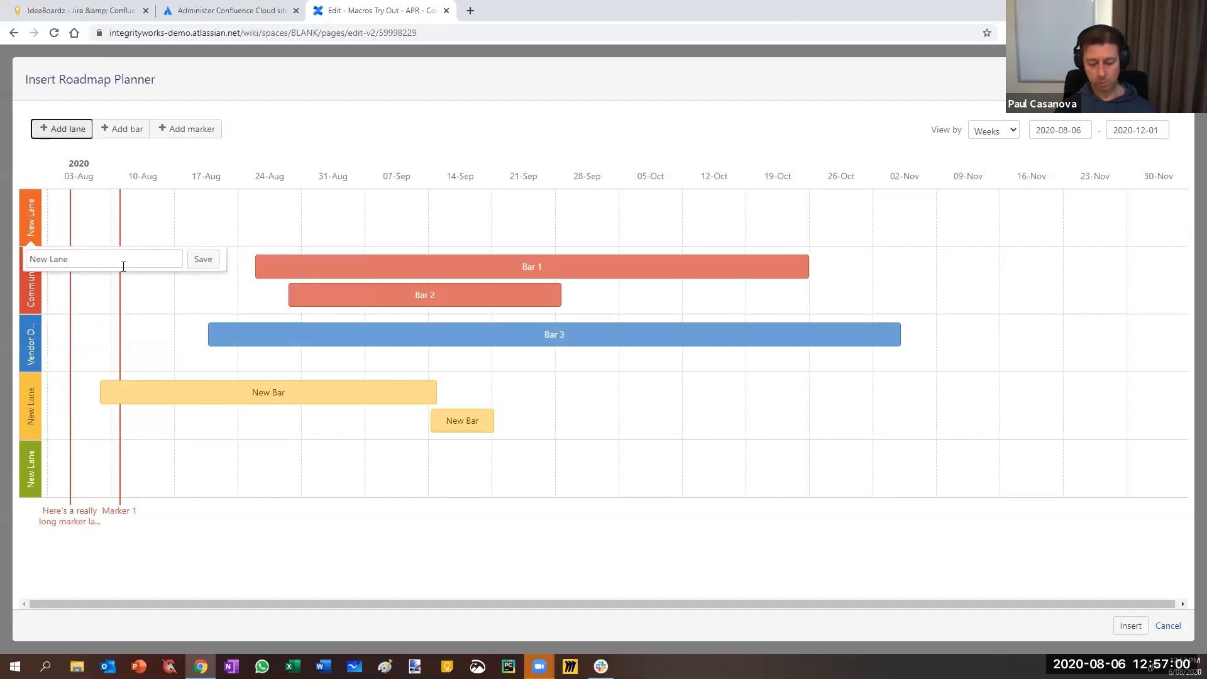
left_click(96, 258)
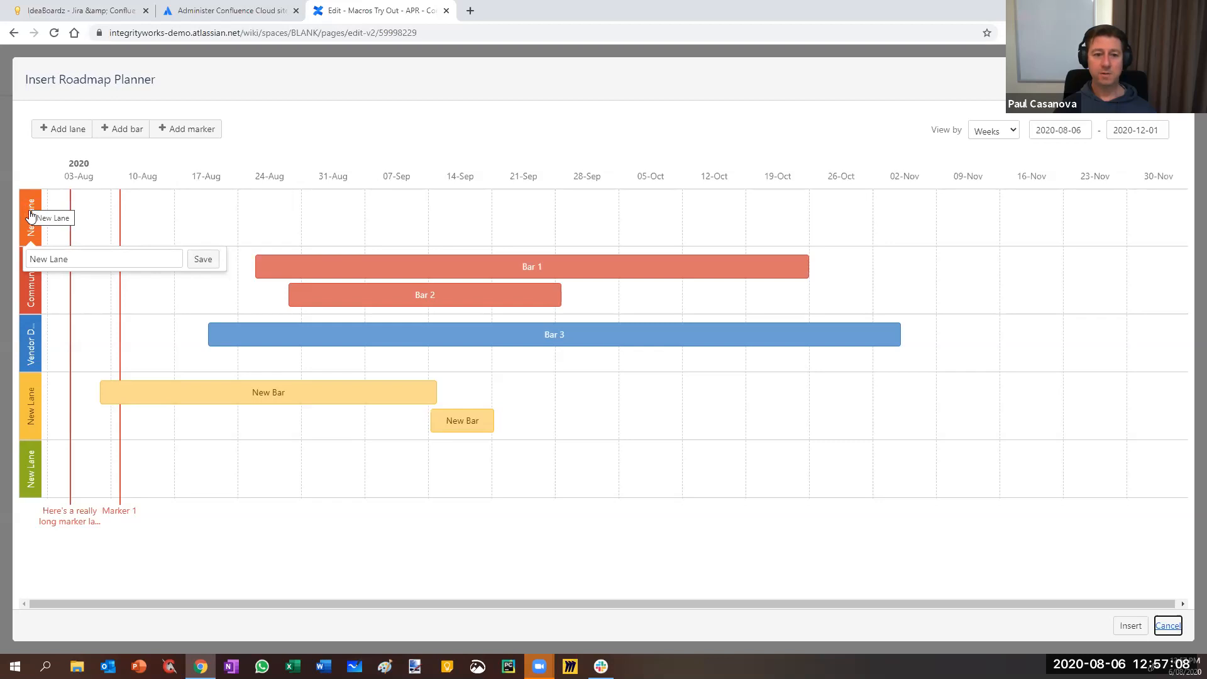
left_click(79, 259)
left_click(204, 262)
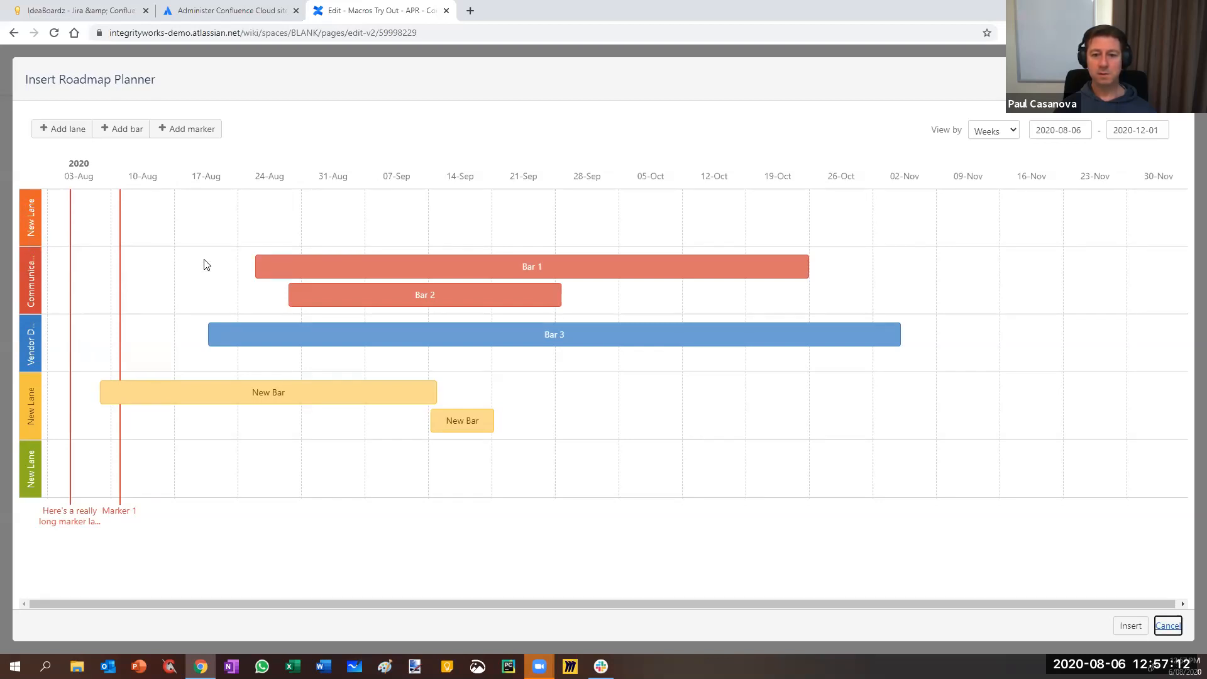
- Insert the roadmap planner into the page and reopen the macro for editing
left_click(1130, 626)
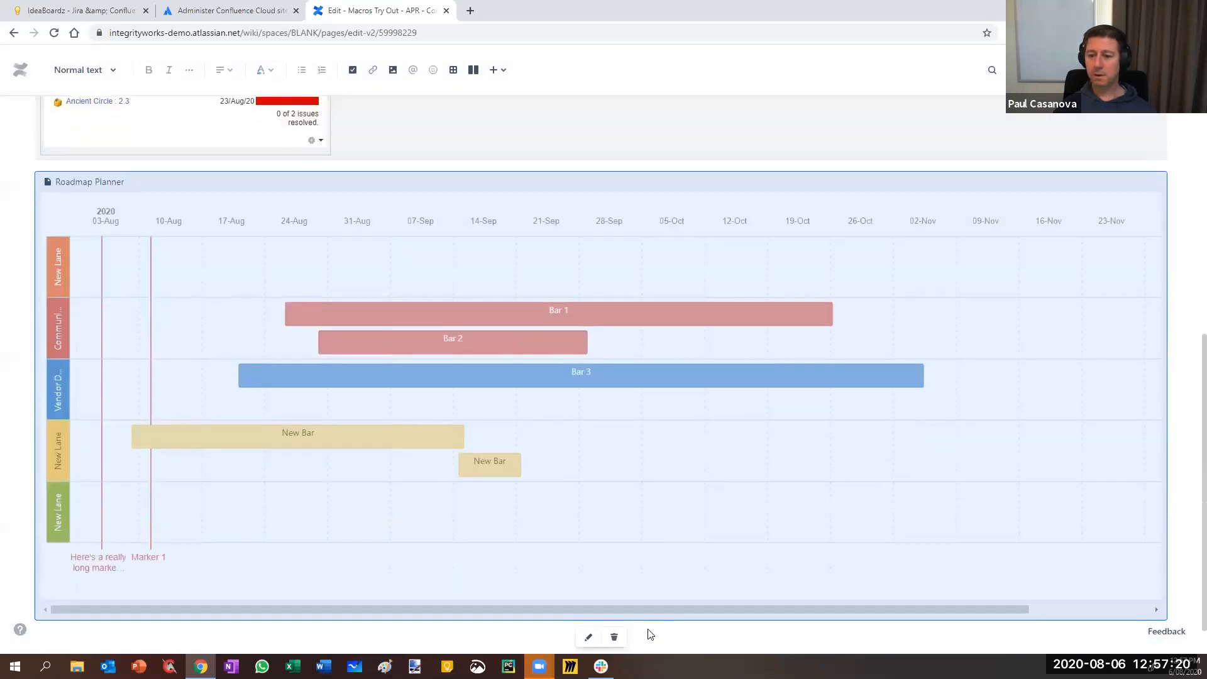
left_click(589, 637)
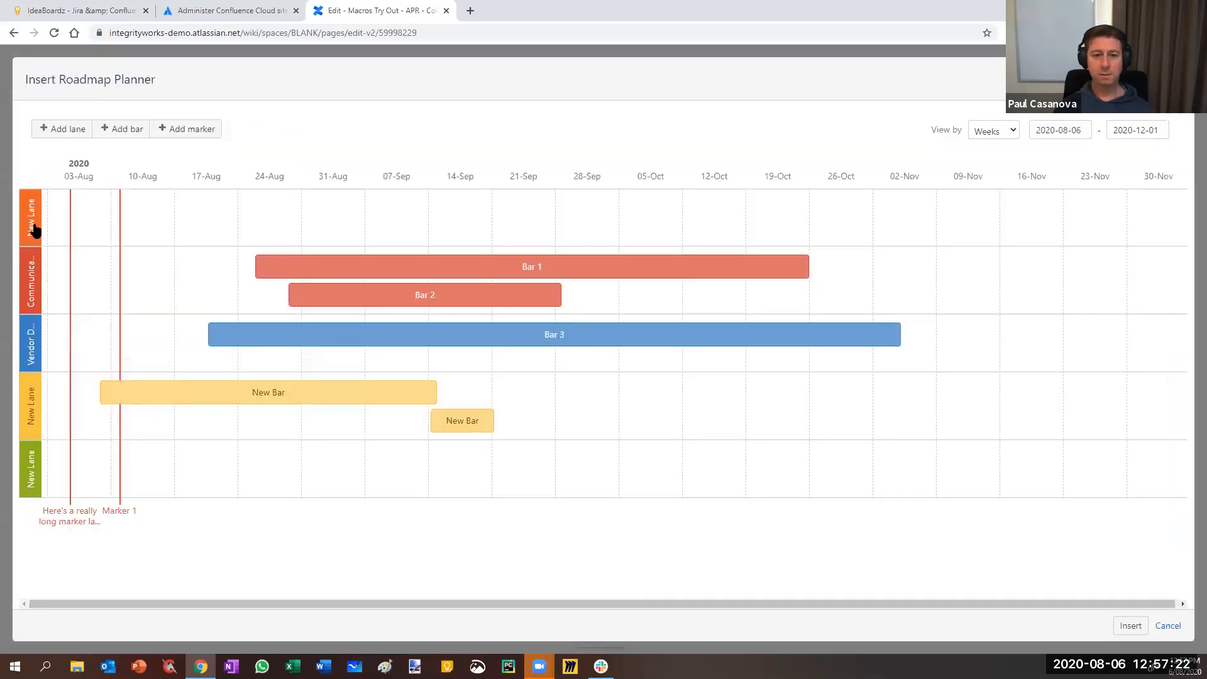
- Rename the orange lane above Communications as "Sprints"
mouse_move(32, 229)
left_click(50, 253)
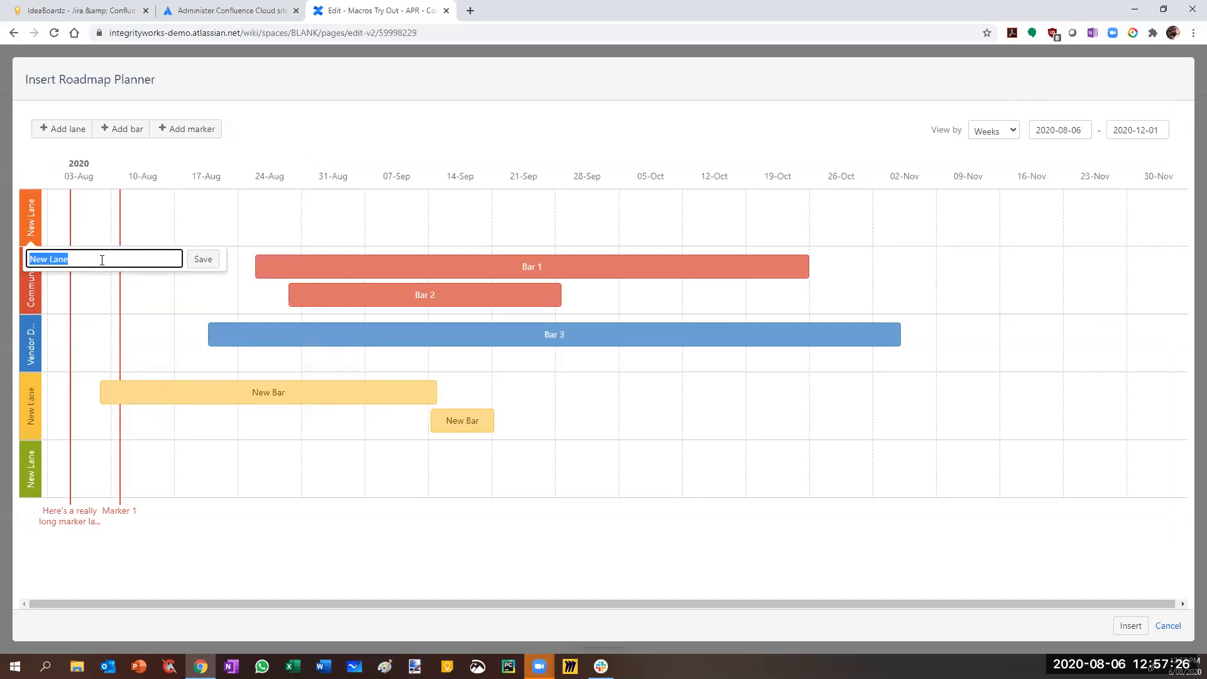
type("Sprints")
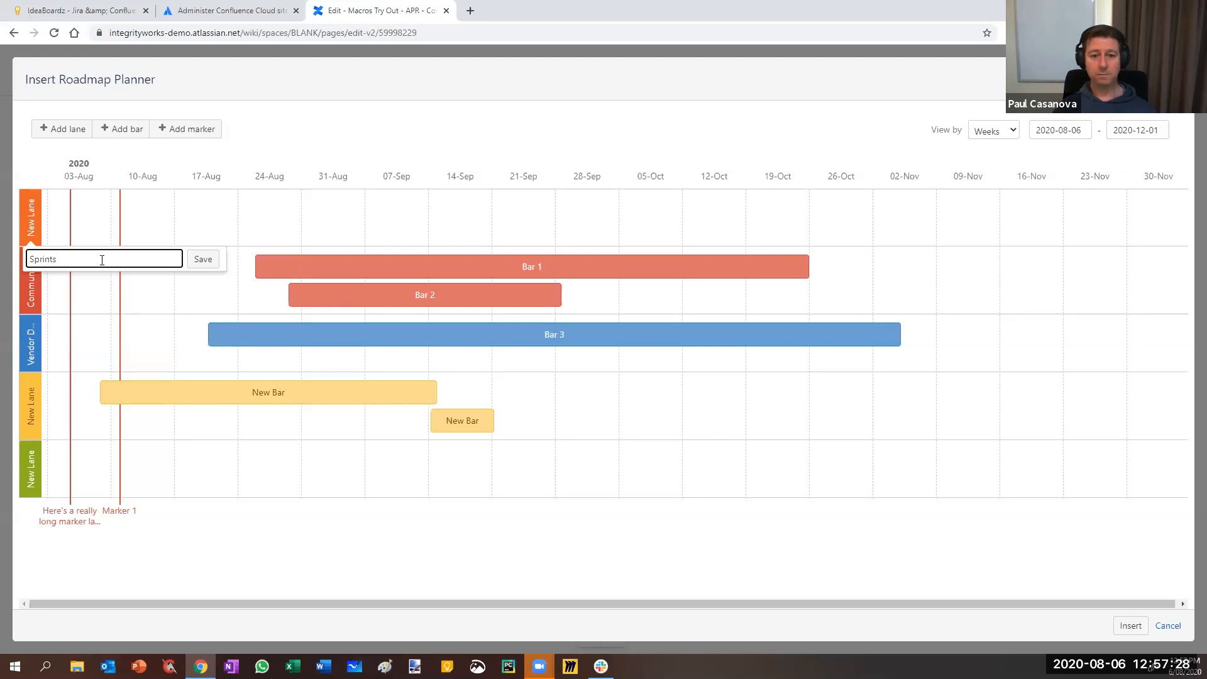
left_click(202, 261)
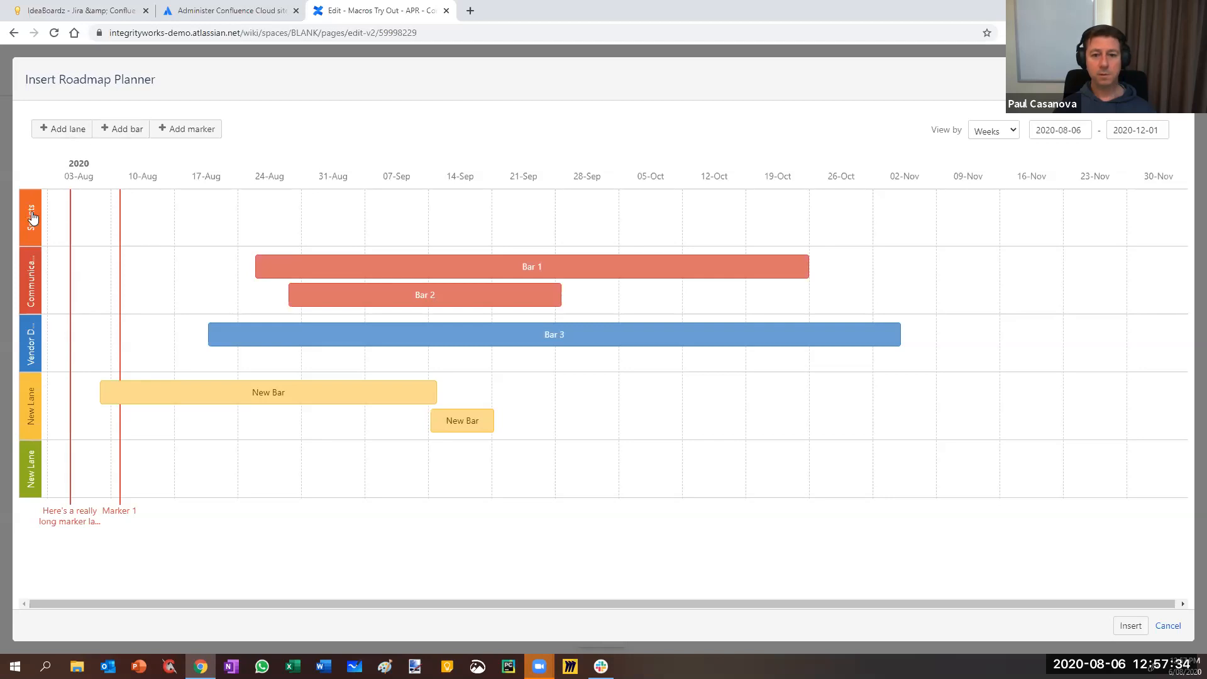
- Add a bar named "Sprint 1" to the Sprints lane, spanning about 10 to 24 August
left_click(118, 129)
left_click_drag(74, 218, 237, 207)
left_click(194, 218)
left_click(297, 177)
type("Sprni")
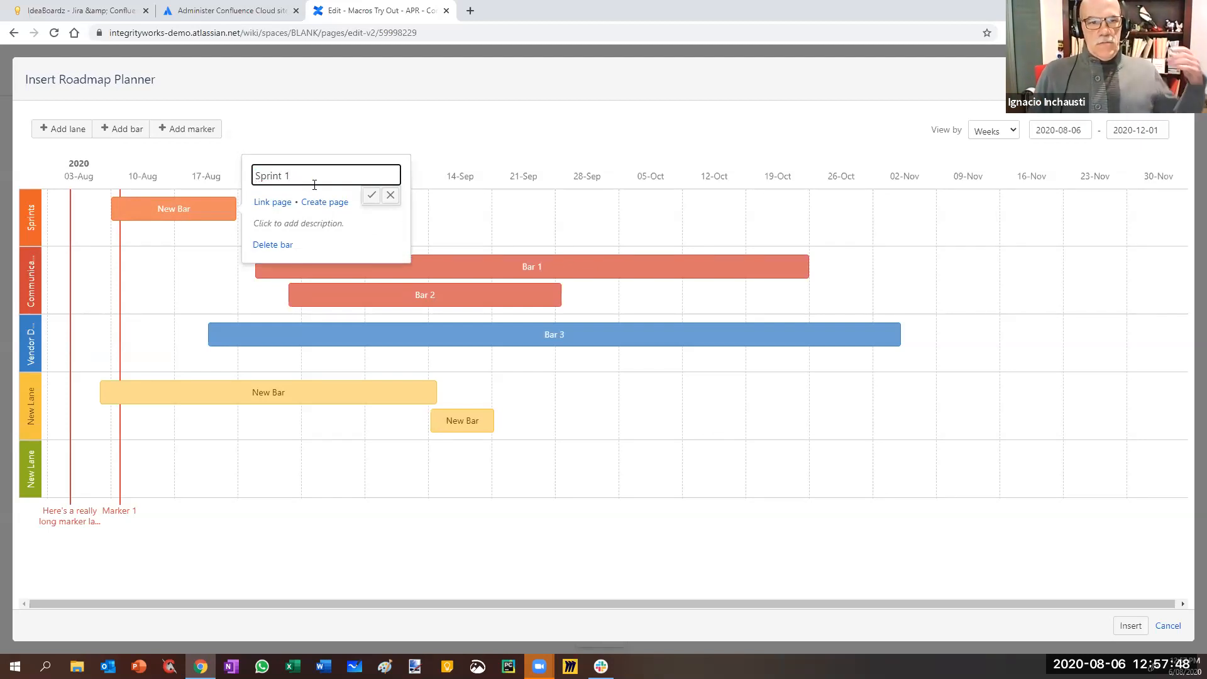
left_click(371, 195)
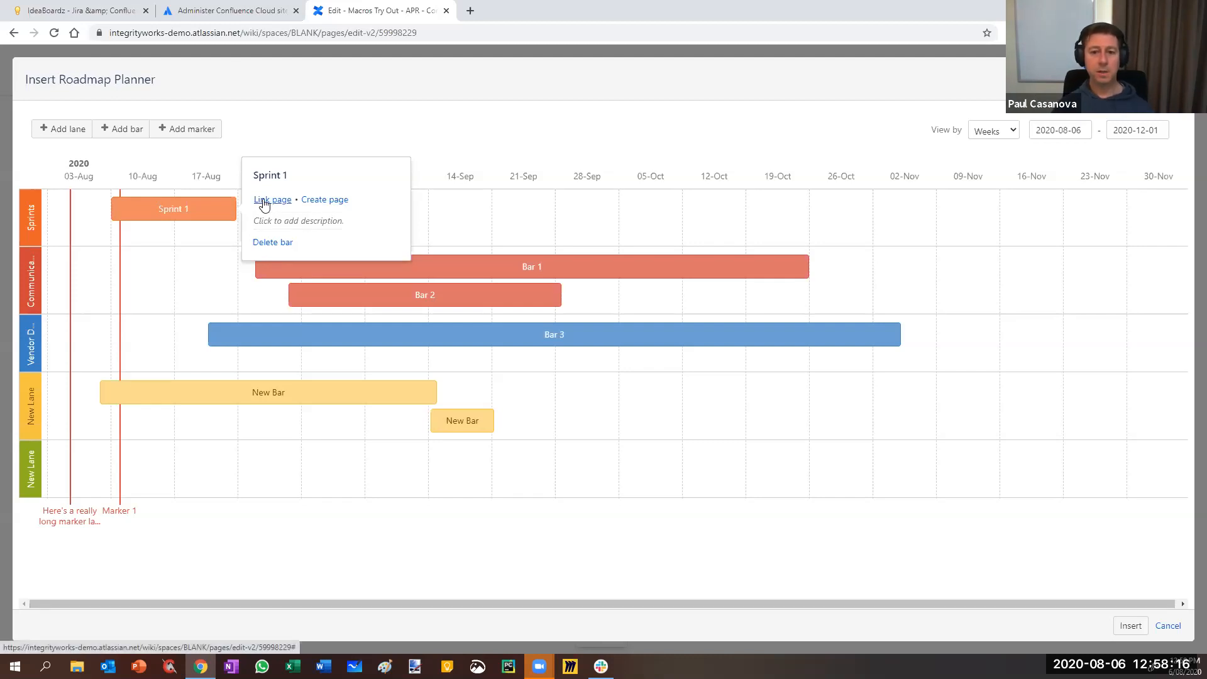
- Create a page from the Sprint 1 bar in the APR space, using the Design sprint template found by filtering for "sprint"
left_click(324, 201)
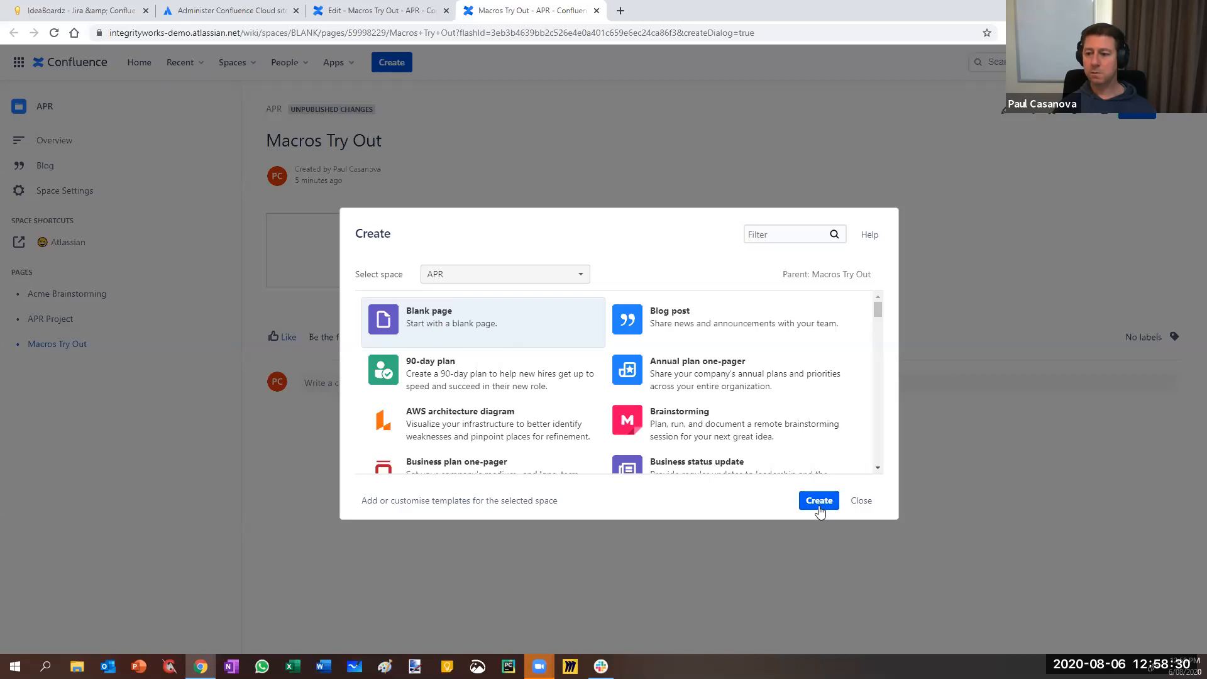
left_click(805, 234)
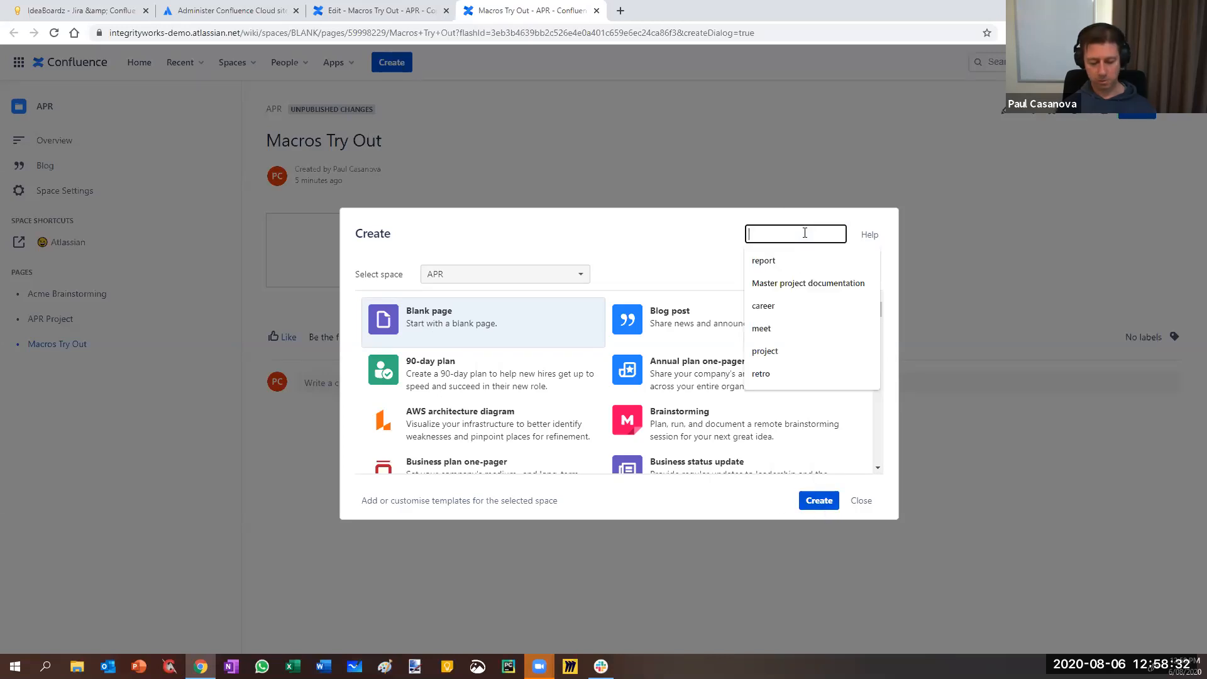
type("sprint")
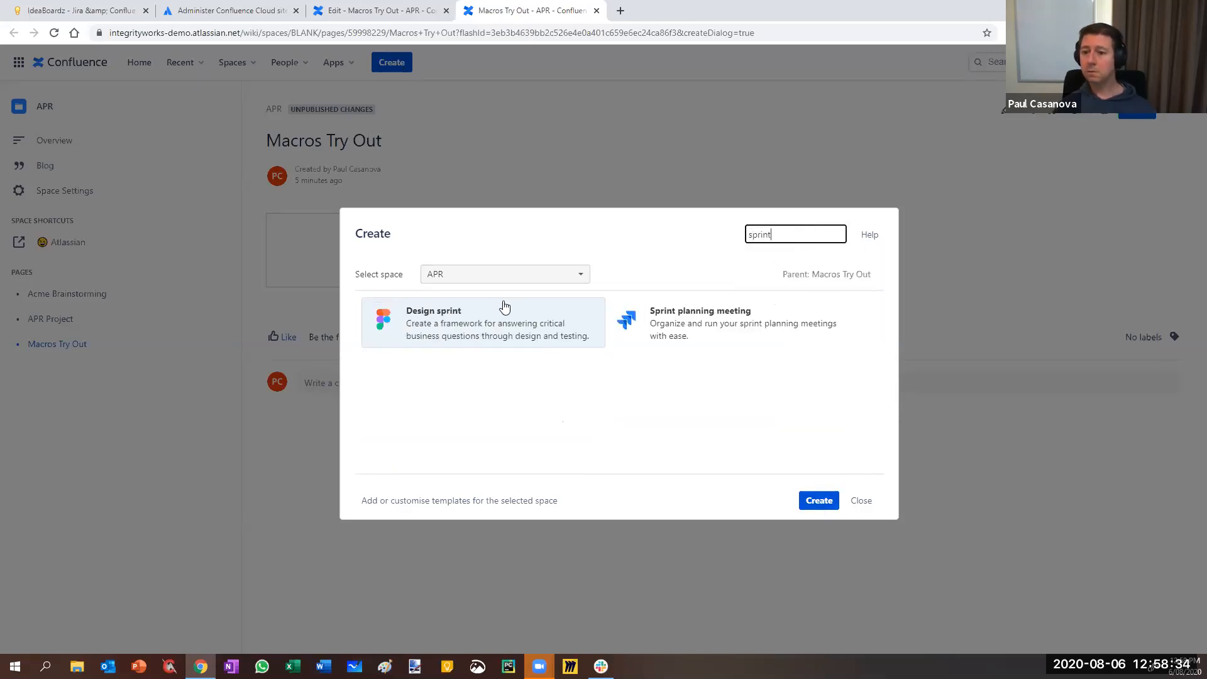
left_click(690, 323)
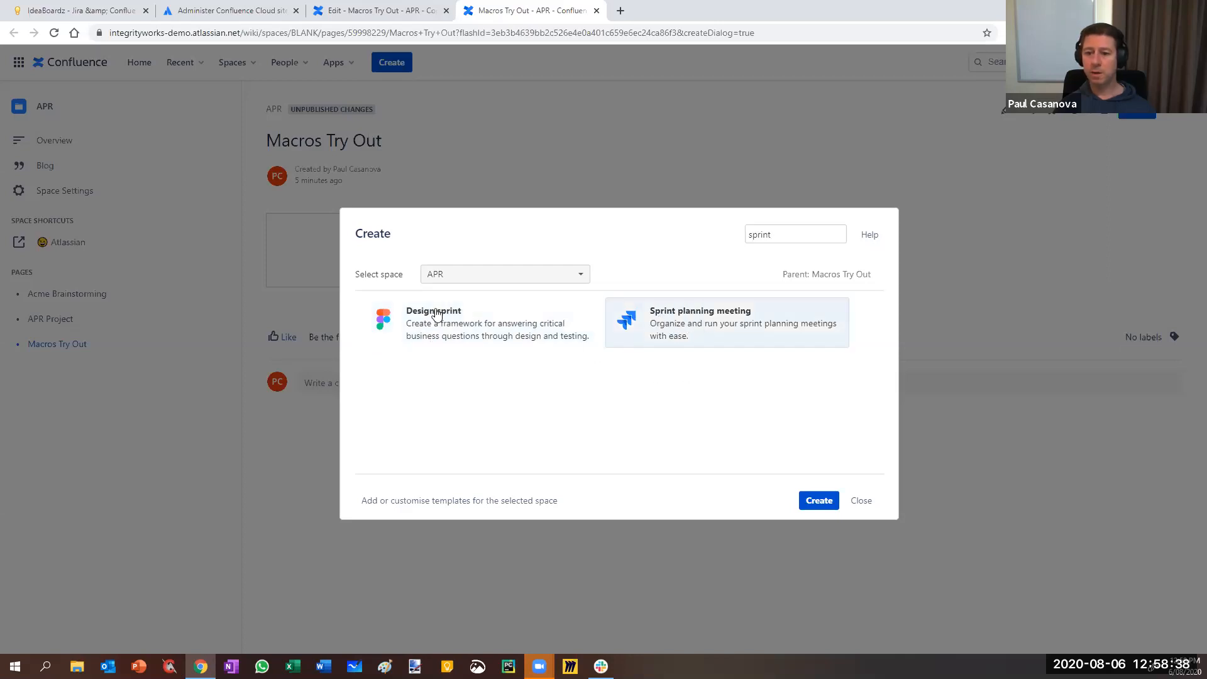
left_click(451, 332)
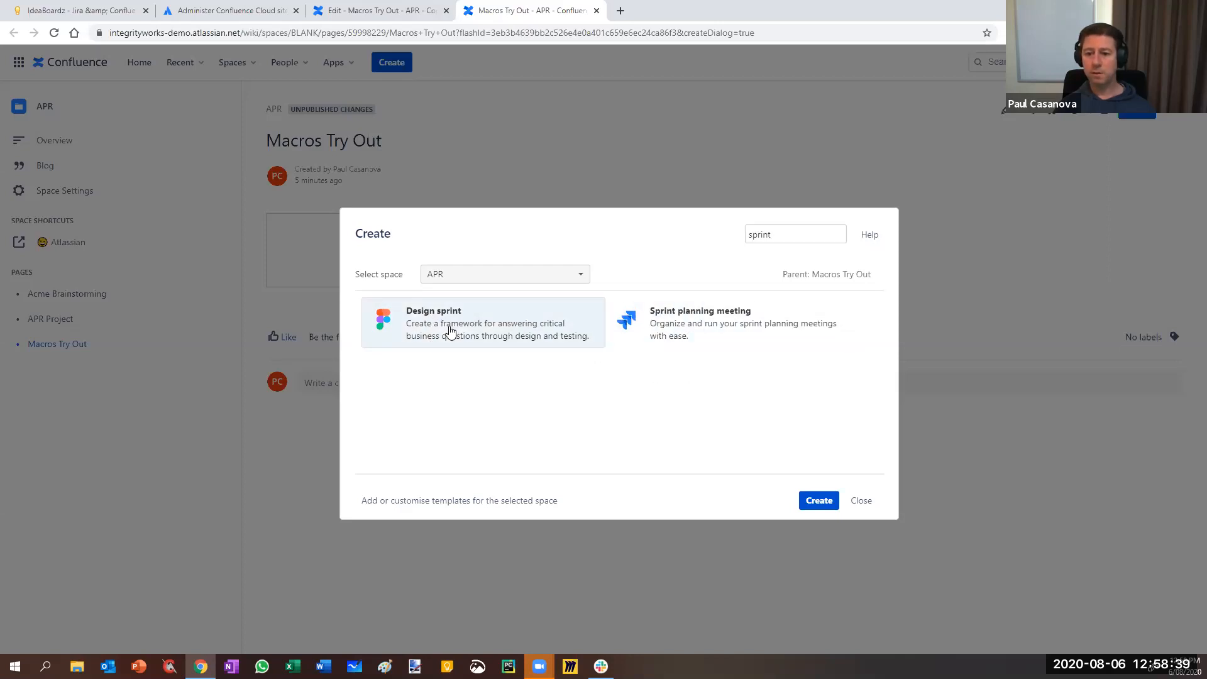
left_click(819, 504)
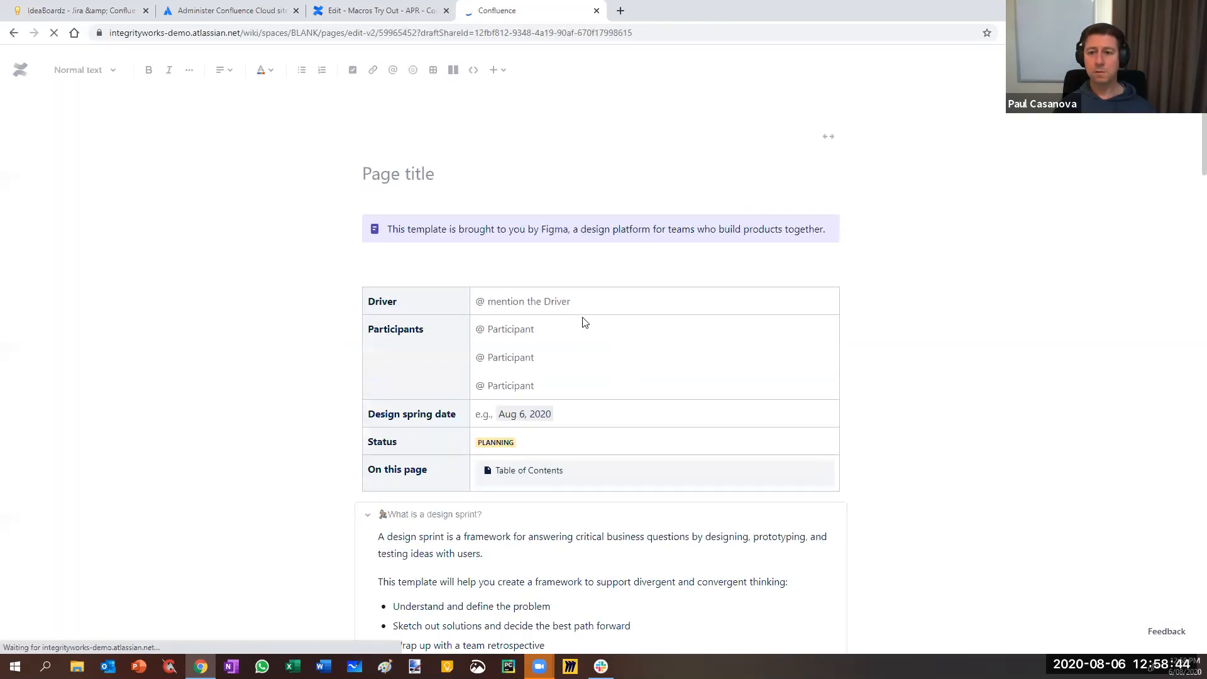
- Title the new page "Design Sprint", publish it and look through the template content
left_click(439, 174)
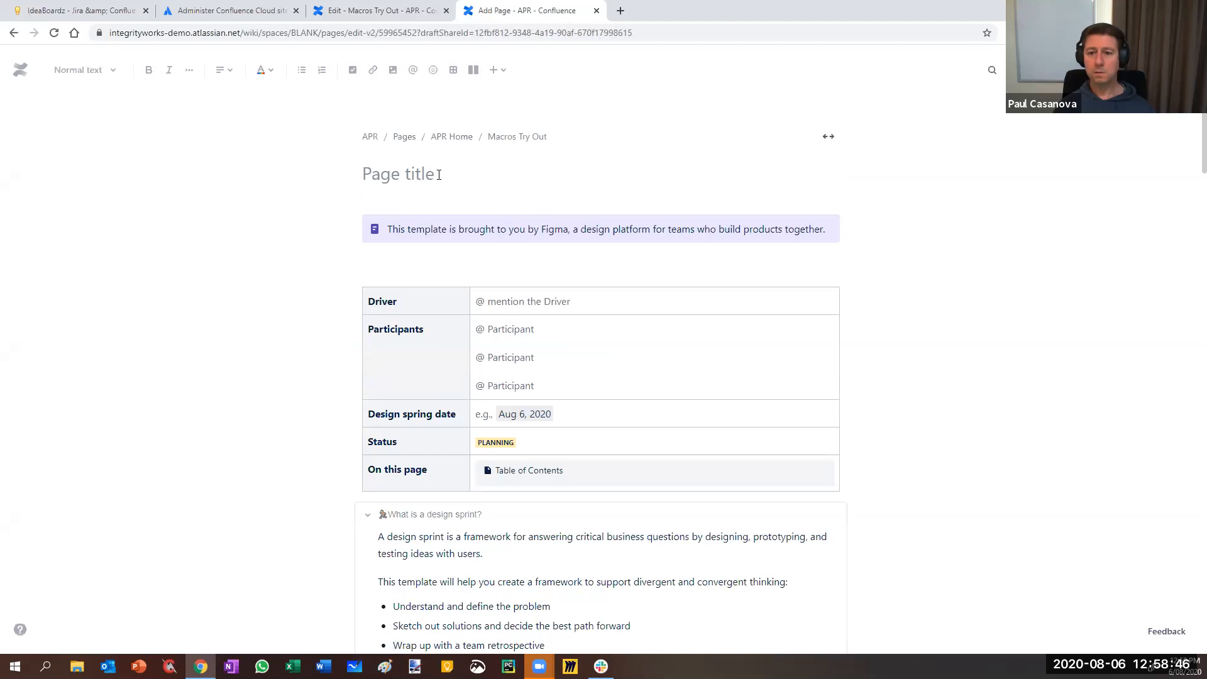
type("Design")
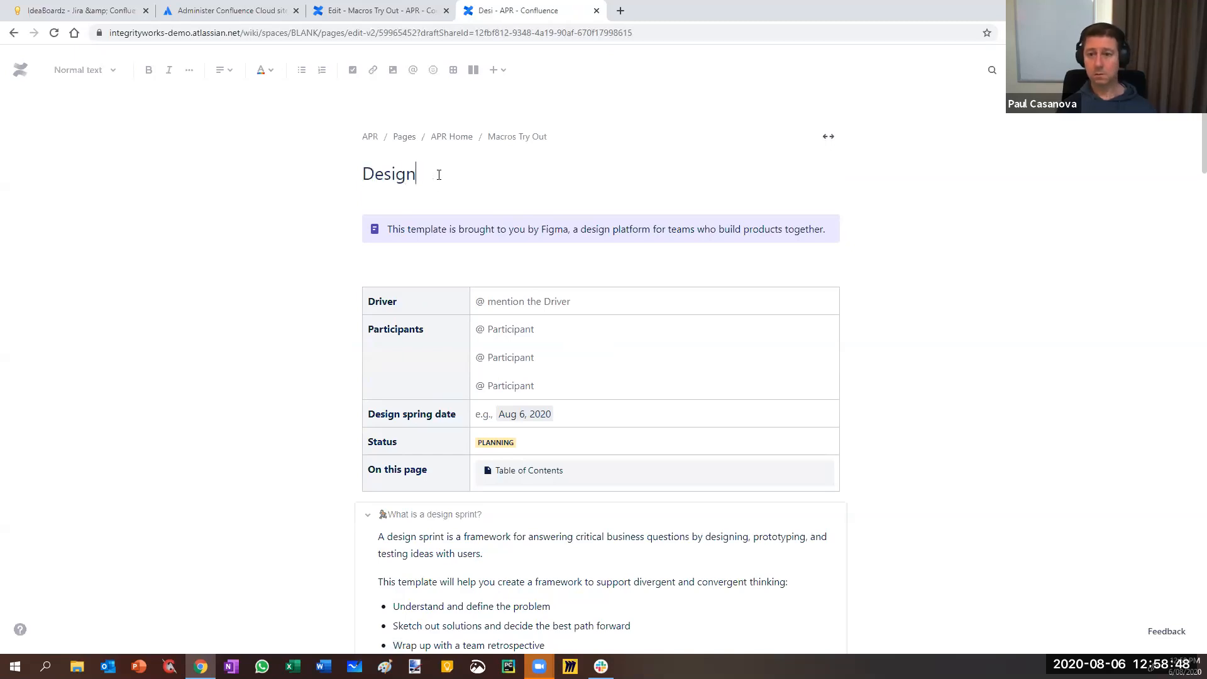
type(" Sprint")
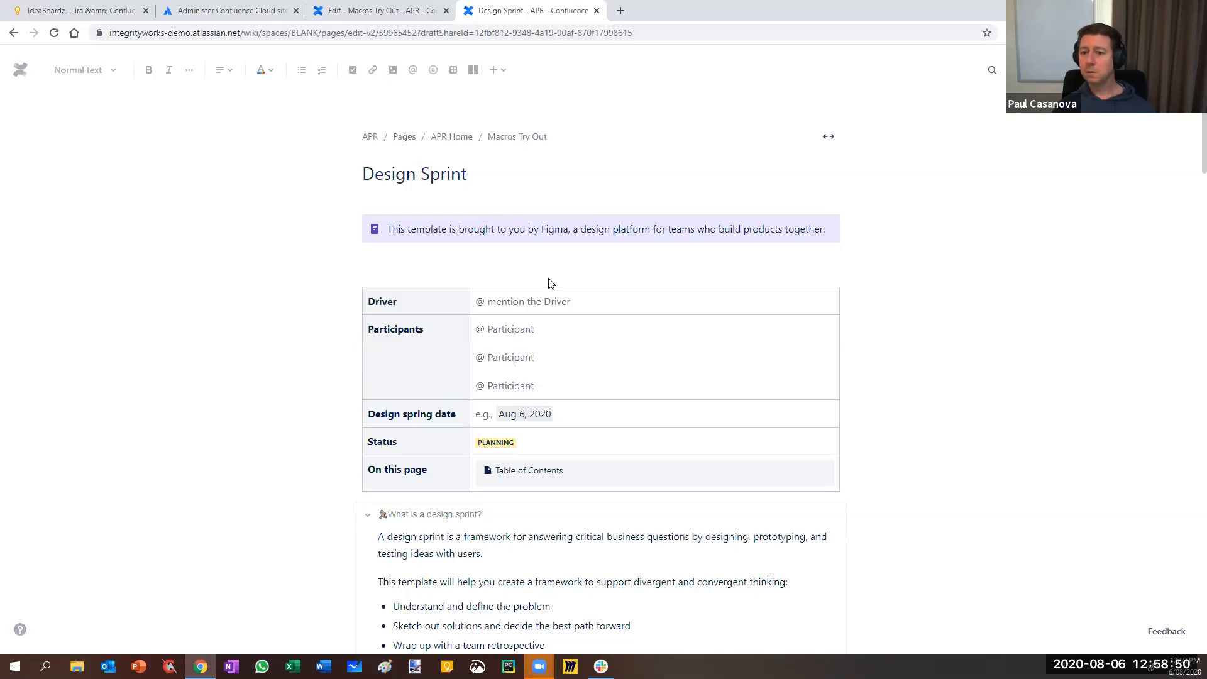
scroll(560, 418, "down", 20)
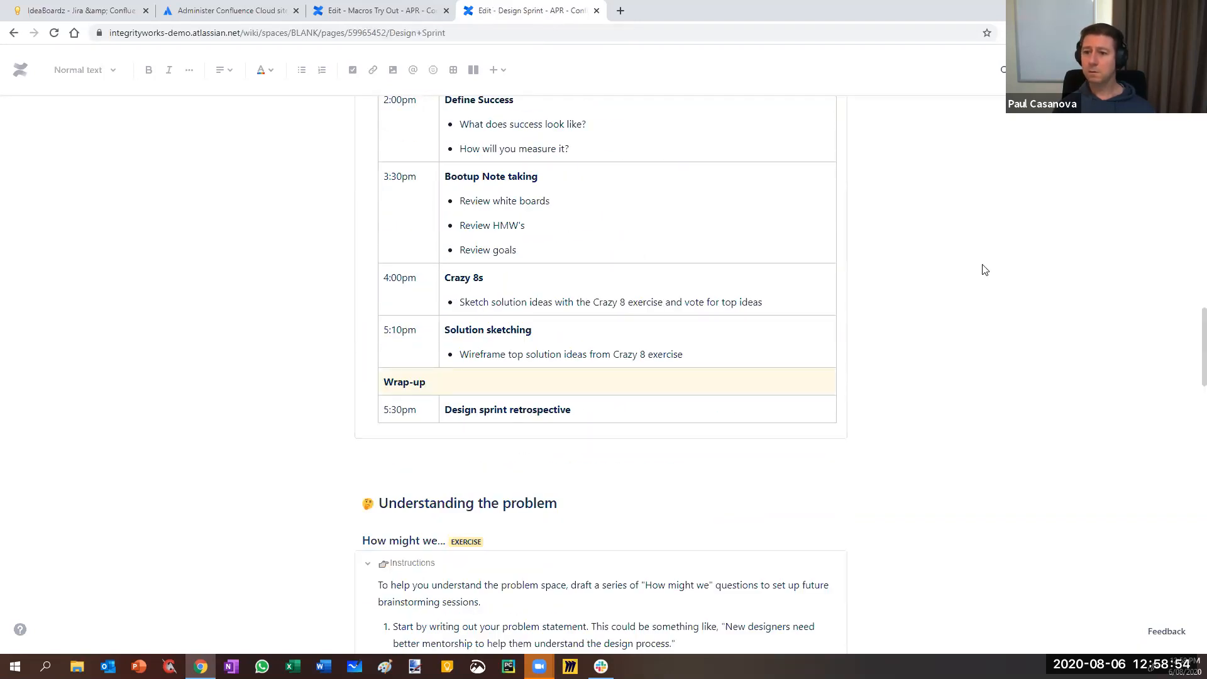
- Return to the roadmap planner and link the Sprint 1 bar to the Design Sprint page
left_click(368, 14)
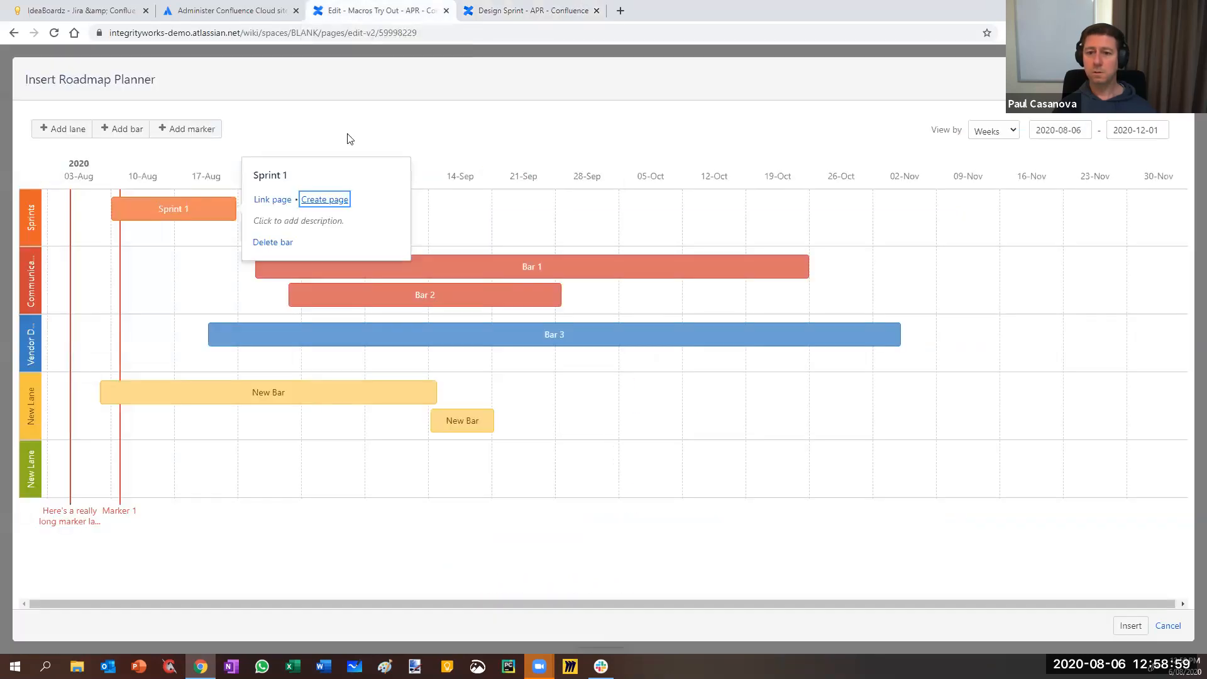
left_click(277, 201)
type("Design")
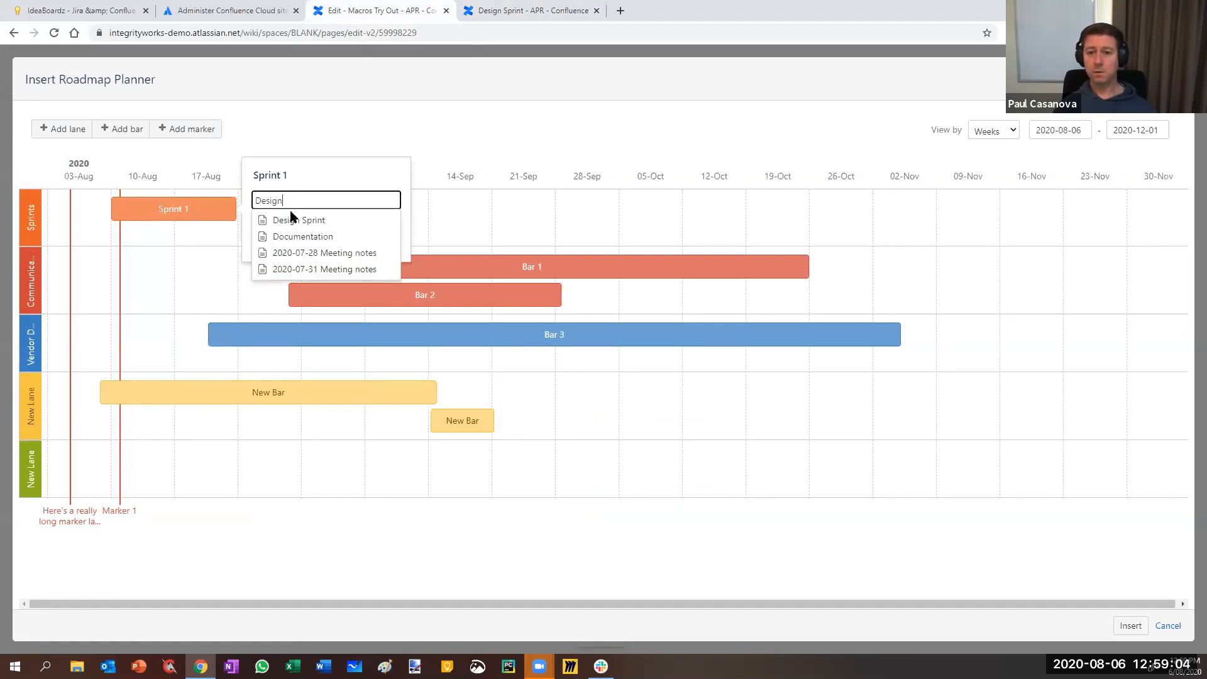
left_click(291, 219)
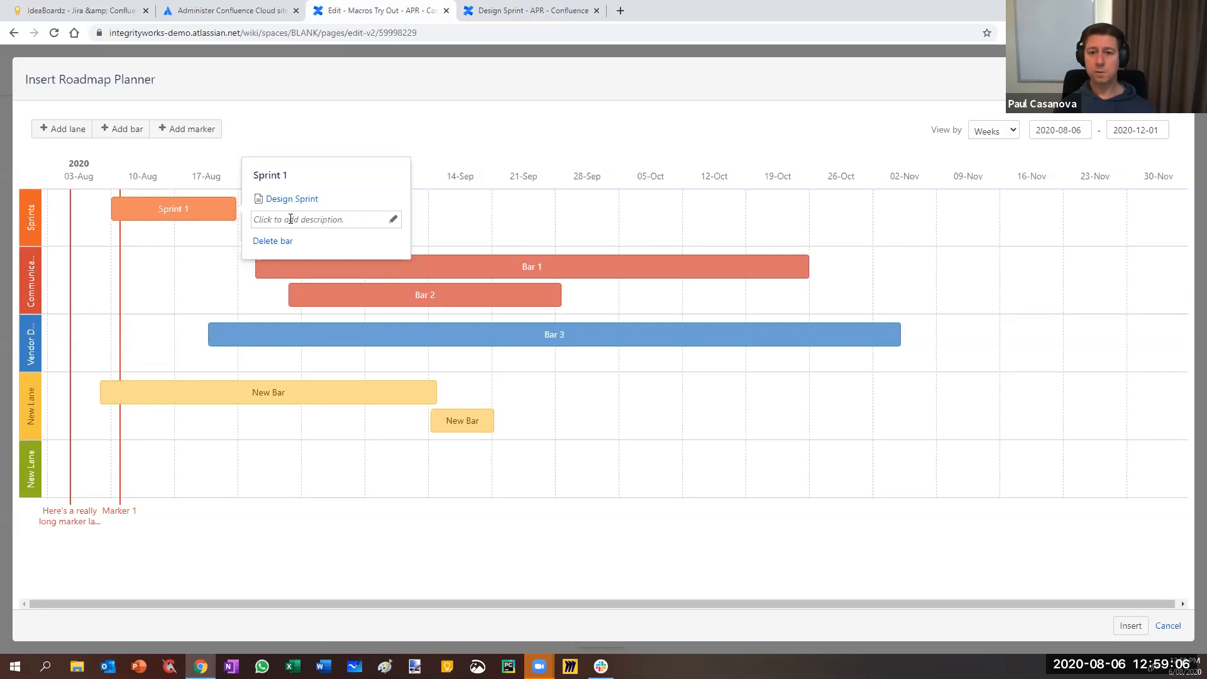
- Insert the updated roadmap planner and publish the Macros Try Out page
left_click(1130, 626)
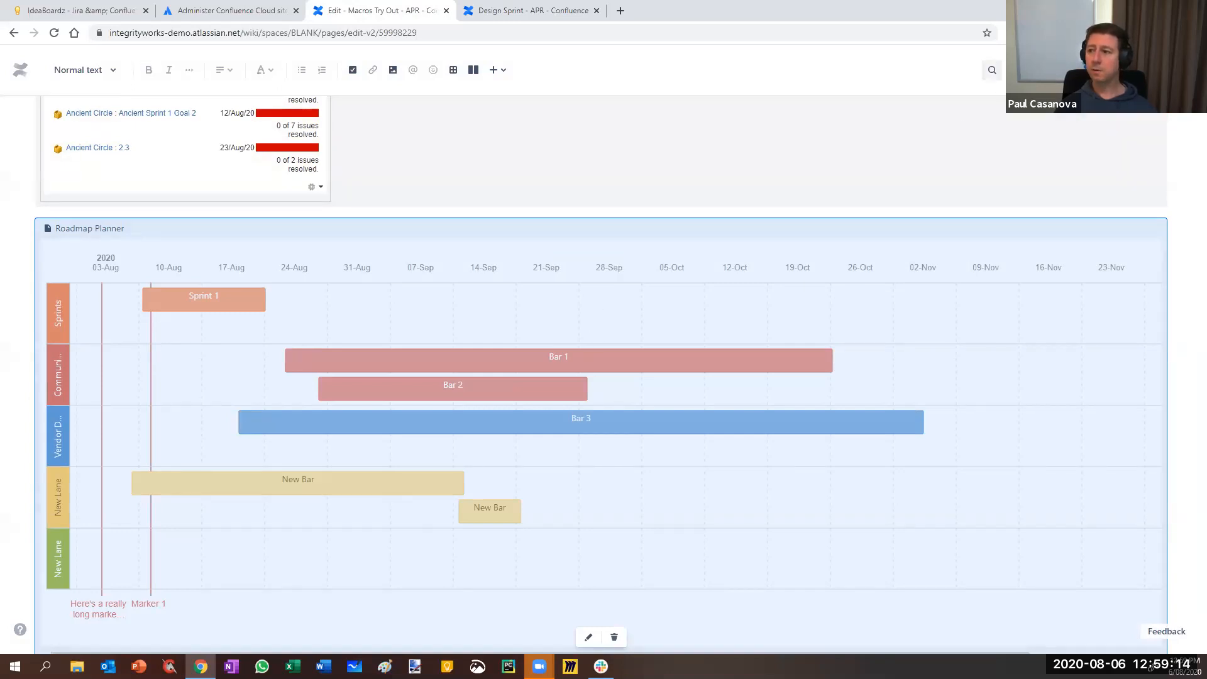
left_click(1108, 69)
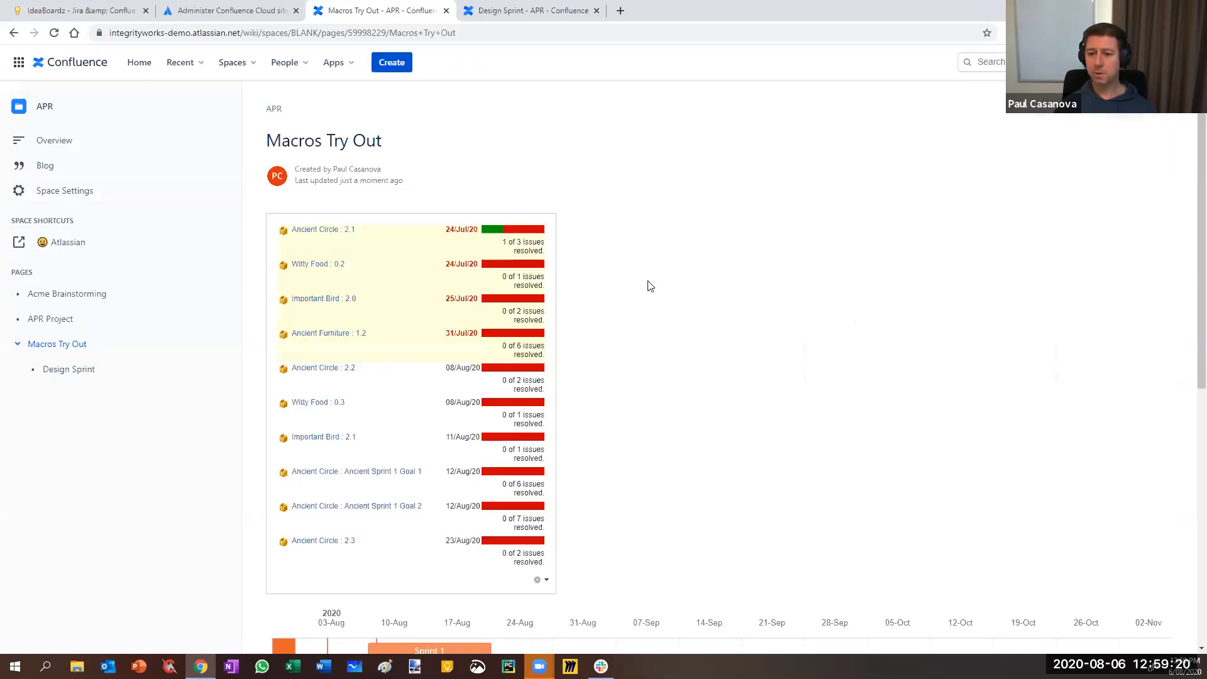
- Follow the Sprint 1 bar's link to view the Design Sprint page, return to Macros Try Out and close the extra Design Sprint tab
scroll(651, 287, "down", 5)
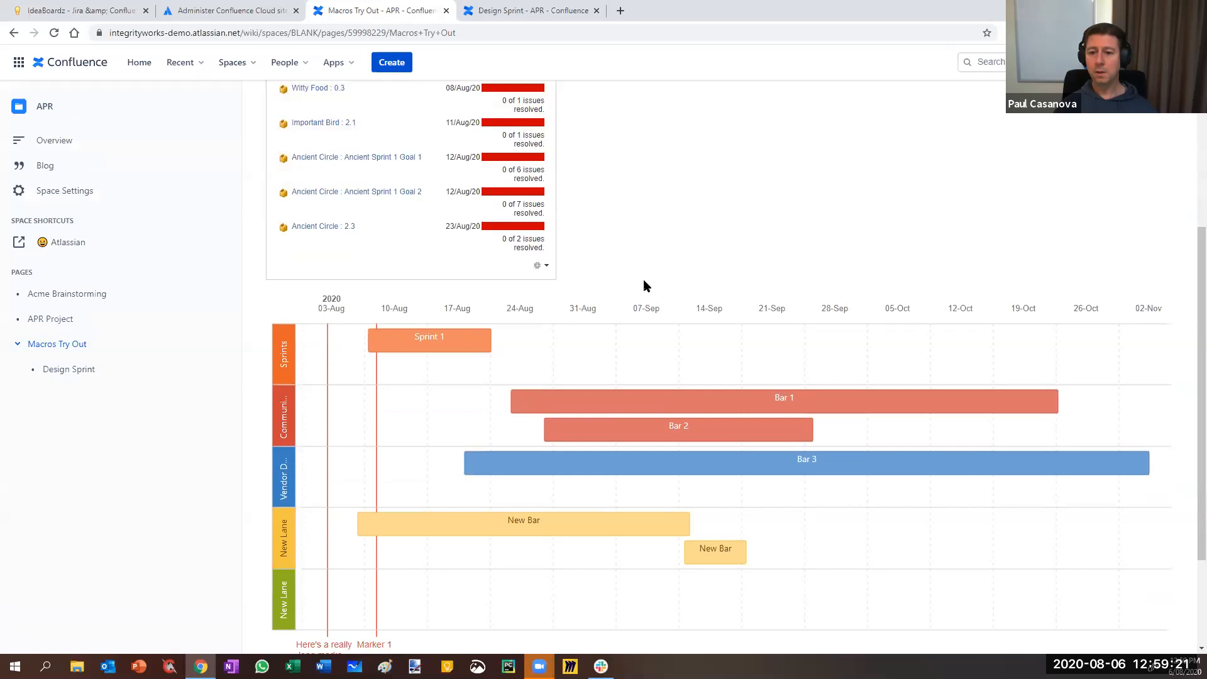
left_click(425, 339)
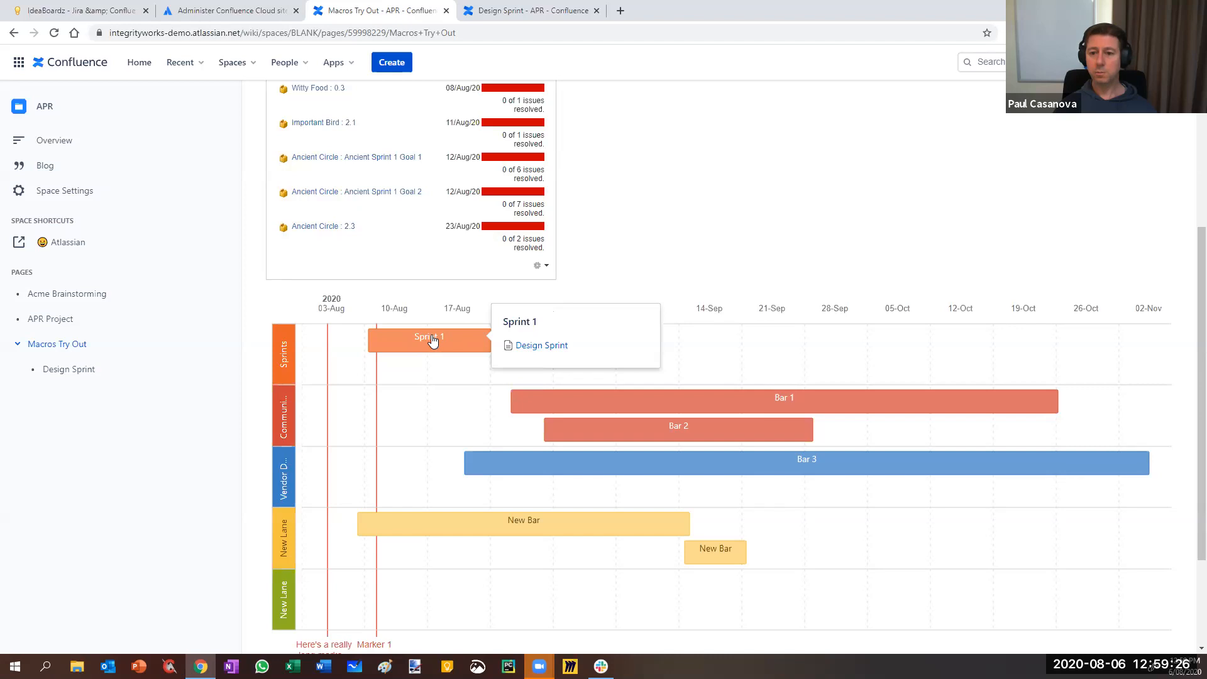
left_click(551, 347)
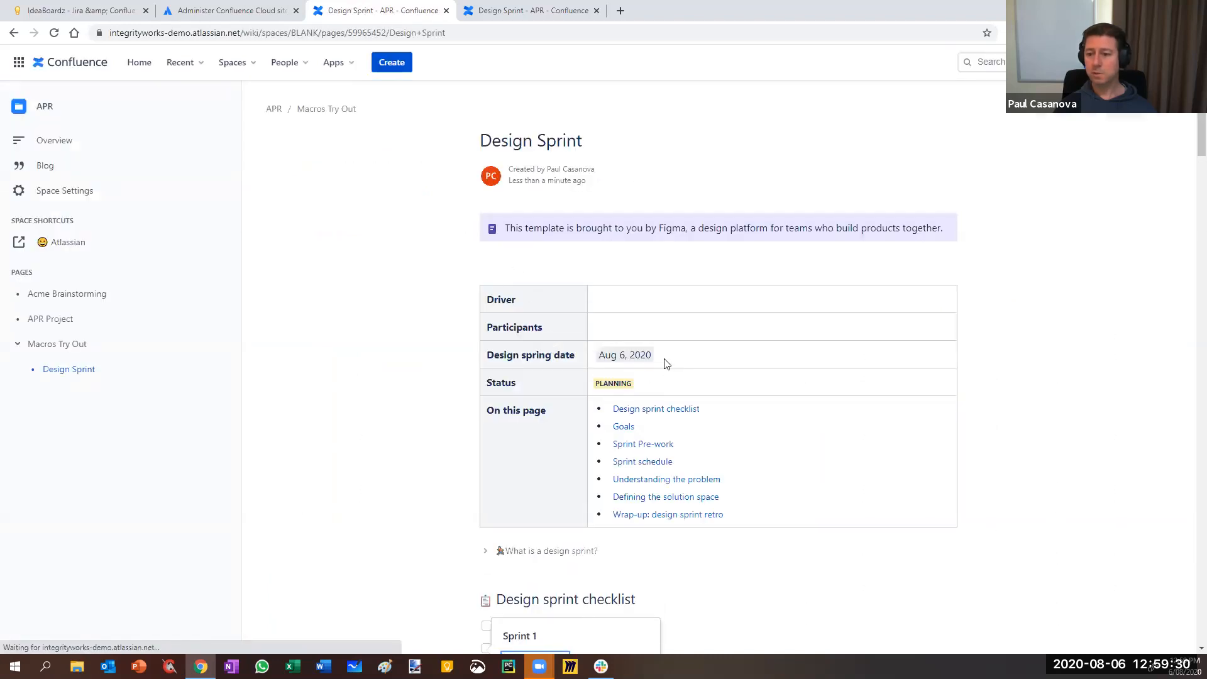
scroll(667, 365, "down", 17)
scroll(658, 355, "up", 14)
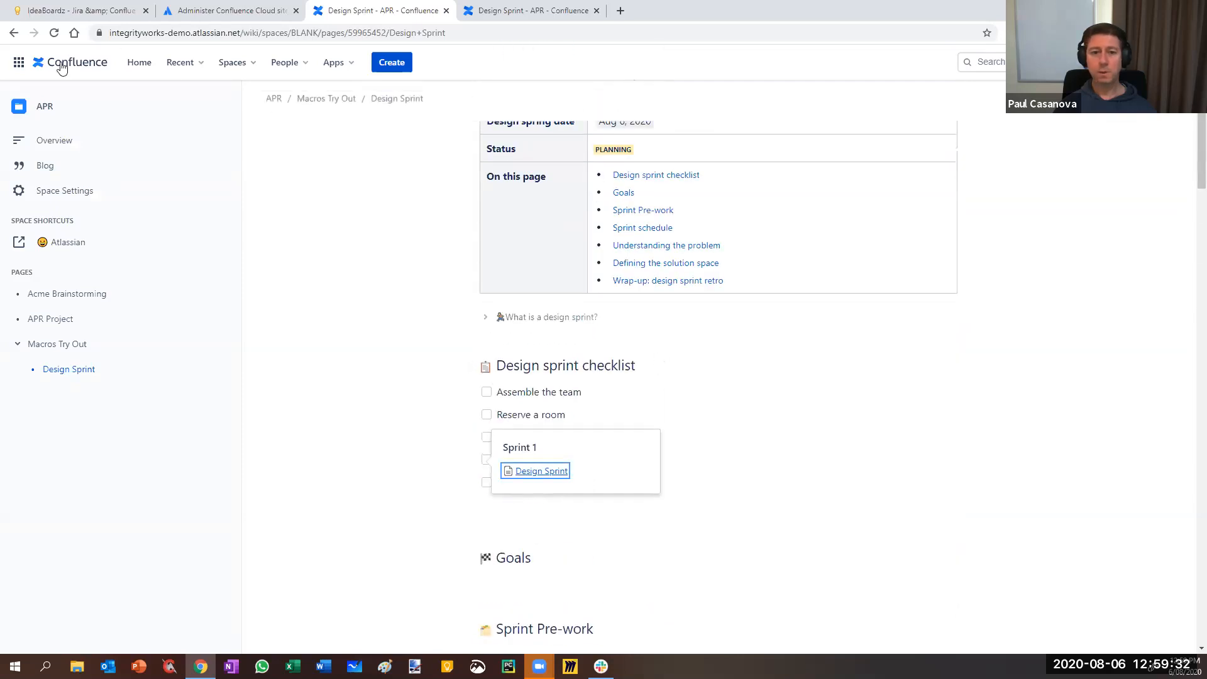
left_click(14, 33)
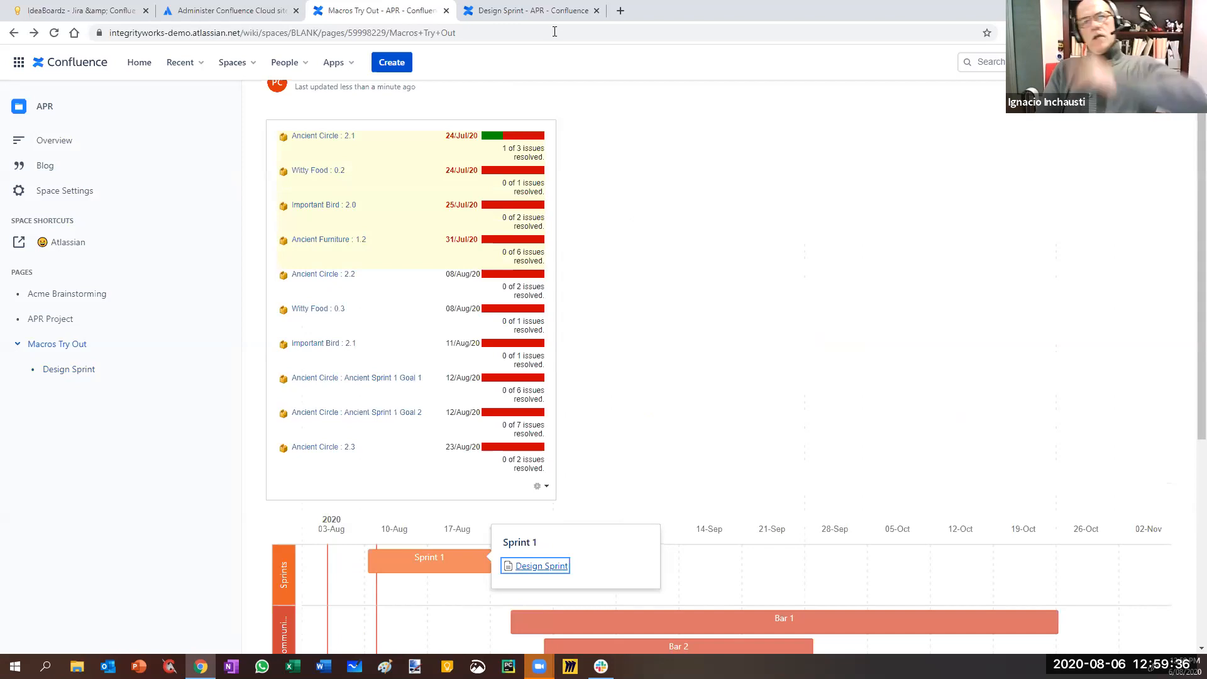
left_click(596, 11)
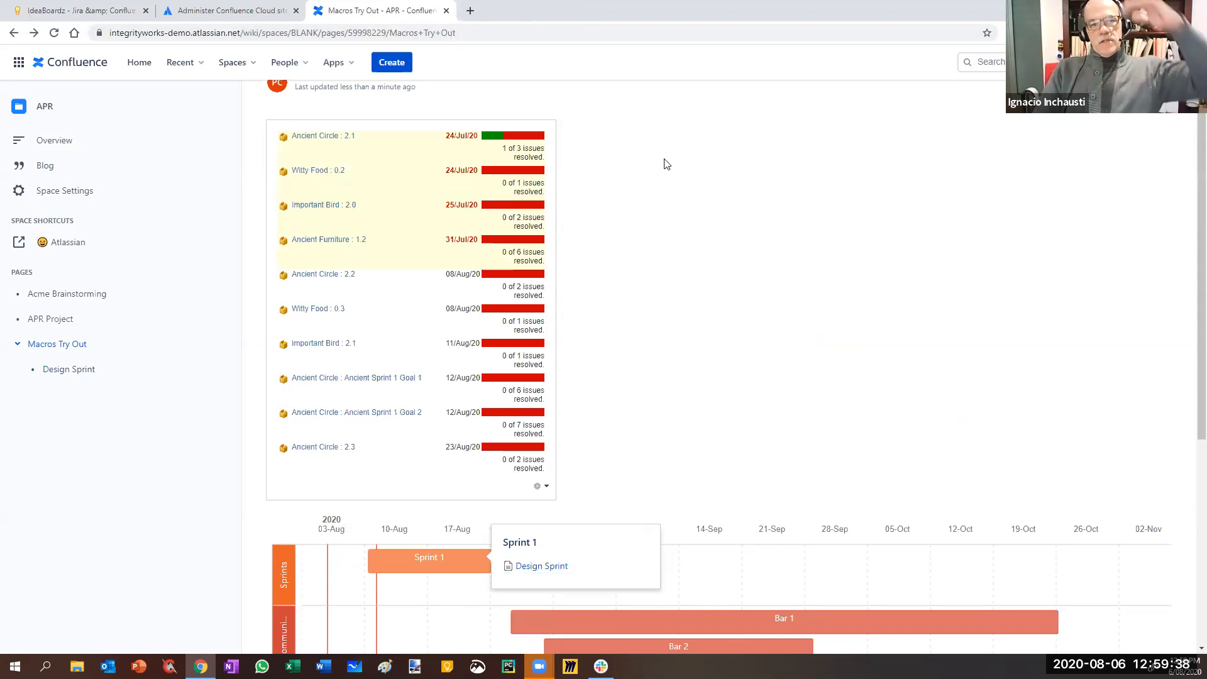
- Reopen the Macros Try Out page for editing and place the cursor below the roadmap planner
scroll(665, 161, "down", 4)
scroll(665, 162, "down", 2)
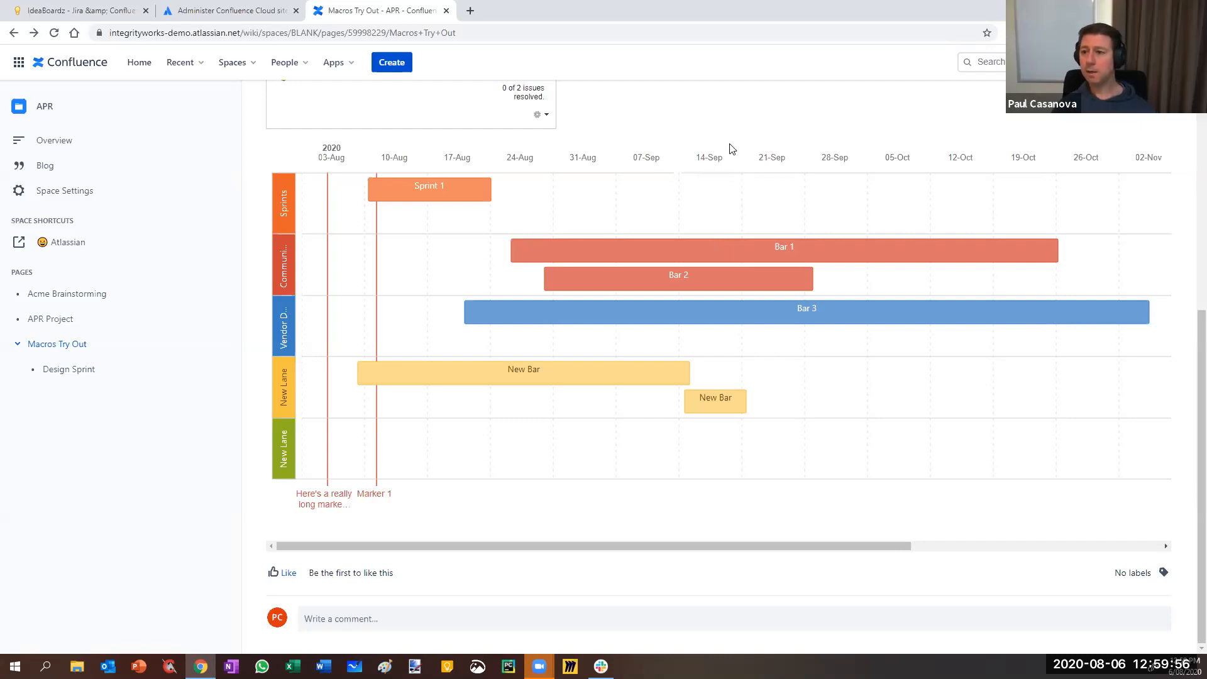
scroll(688, 119, "up", 4)
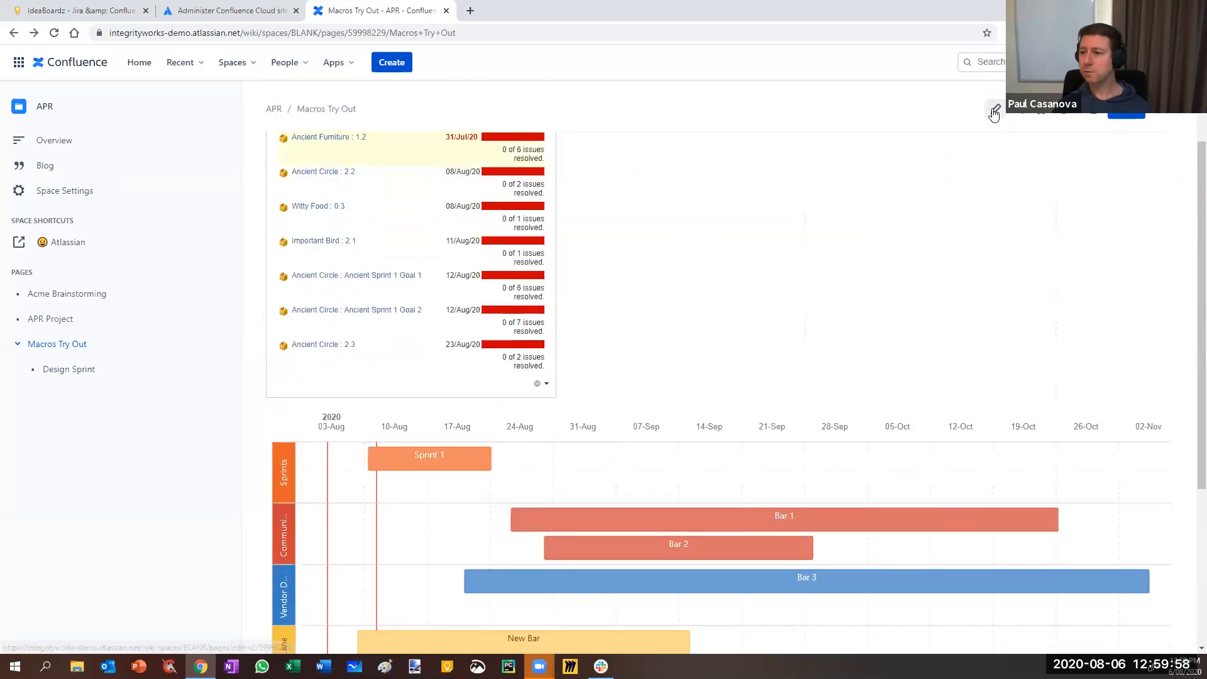
left_click(992, 110)
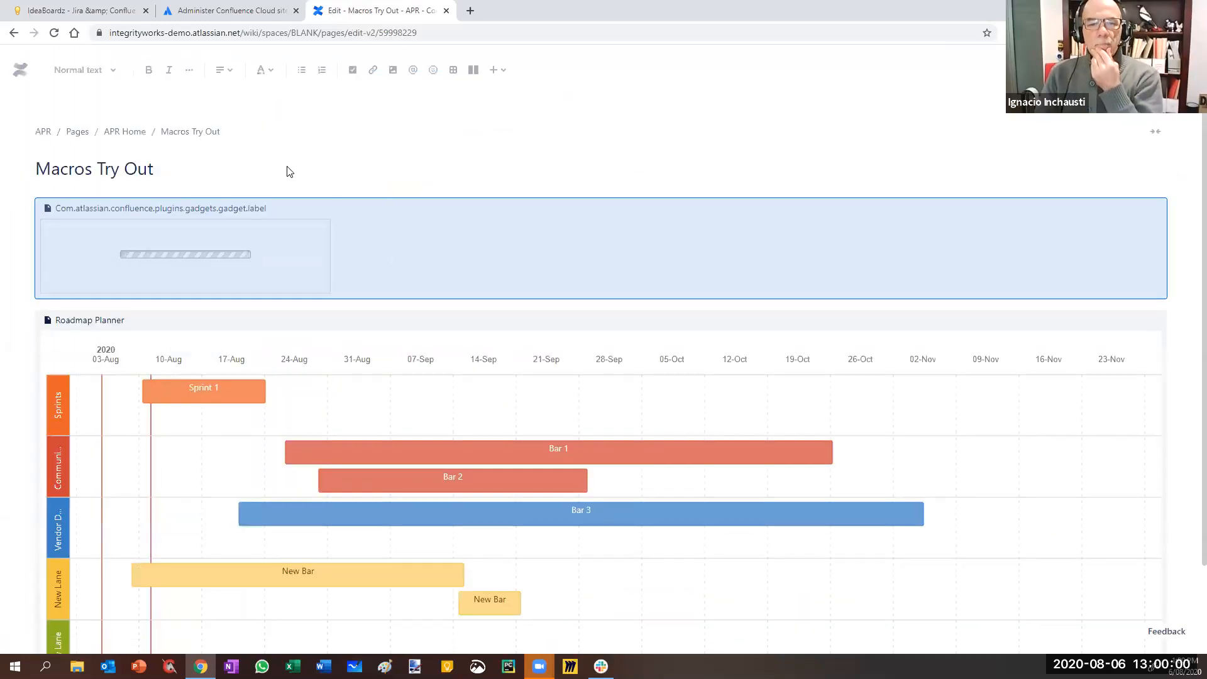
scroll(302, 503, "down", 2)
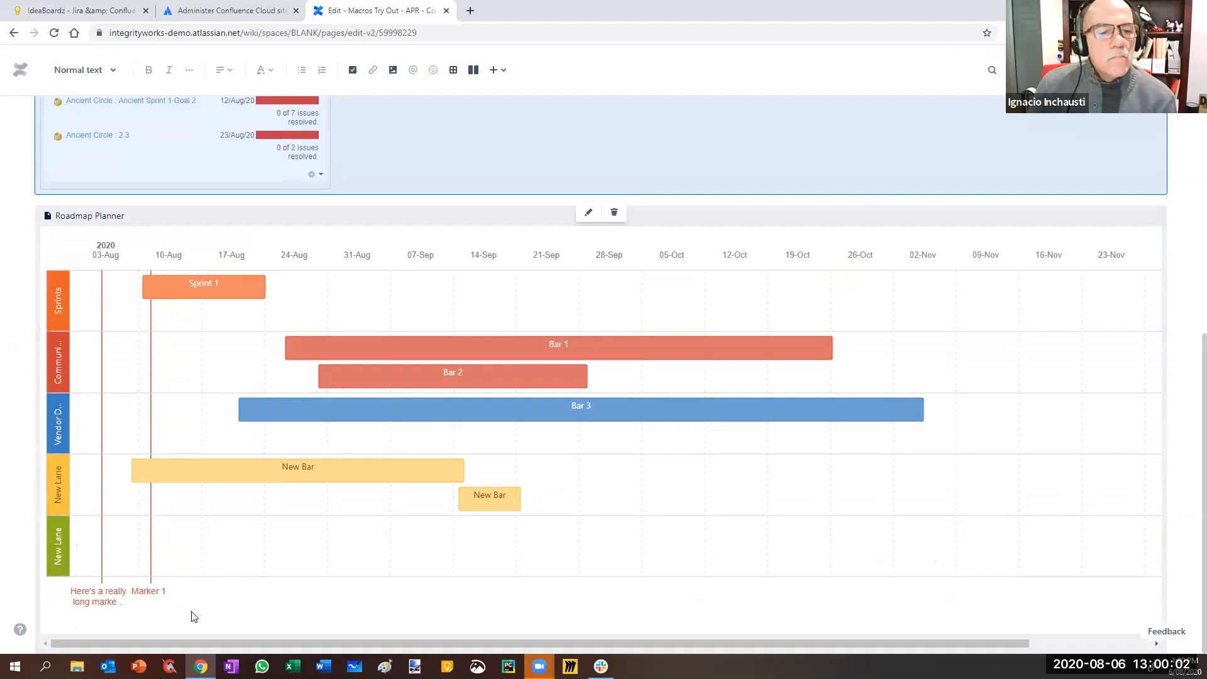
left_click(1182, 535)
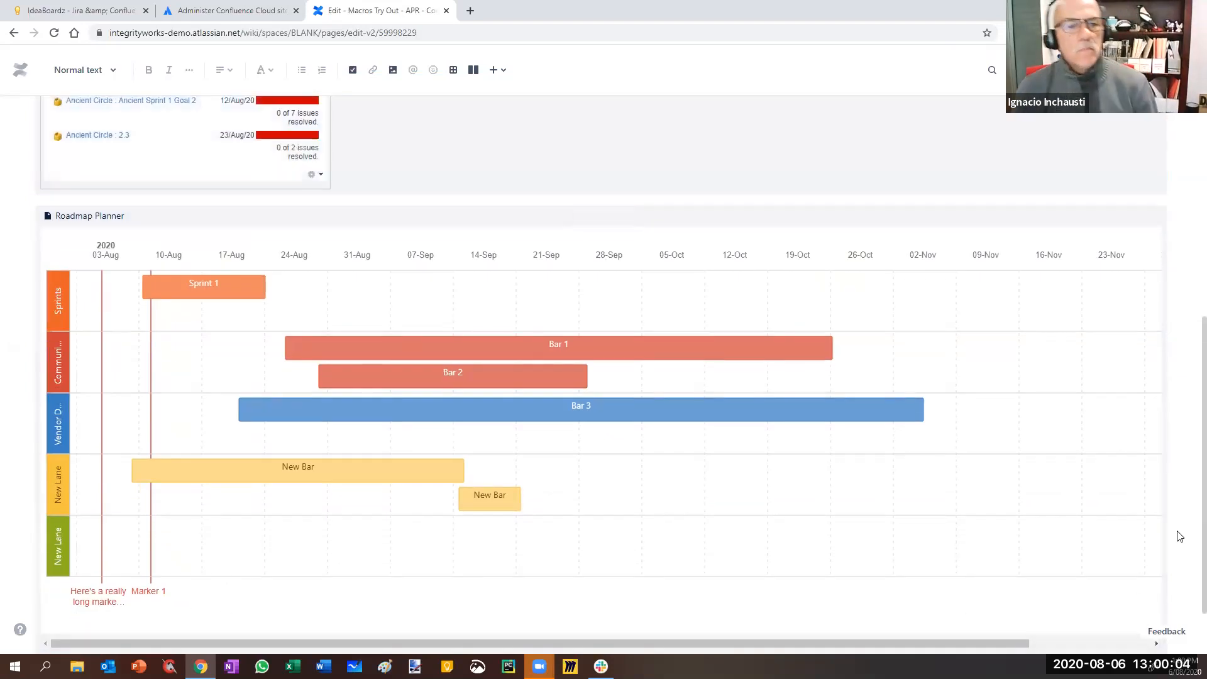
scroll(1182, 535, "down", 2)
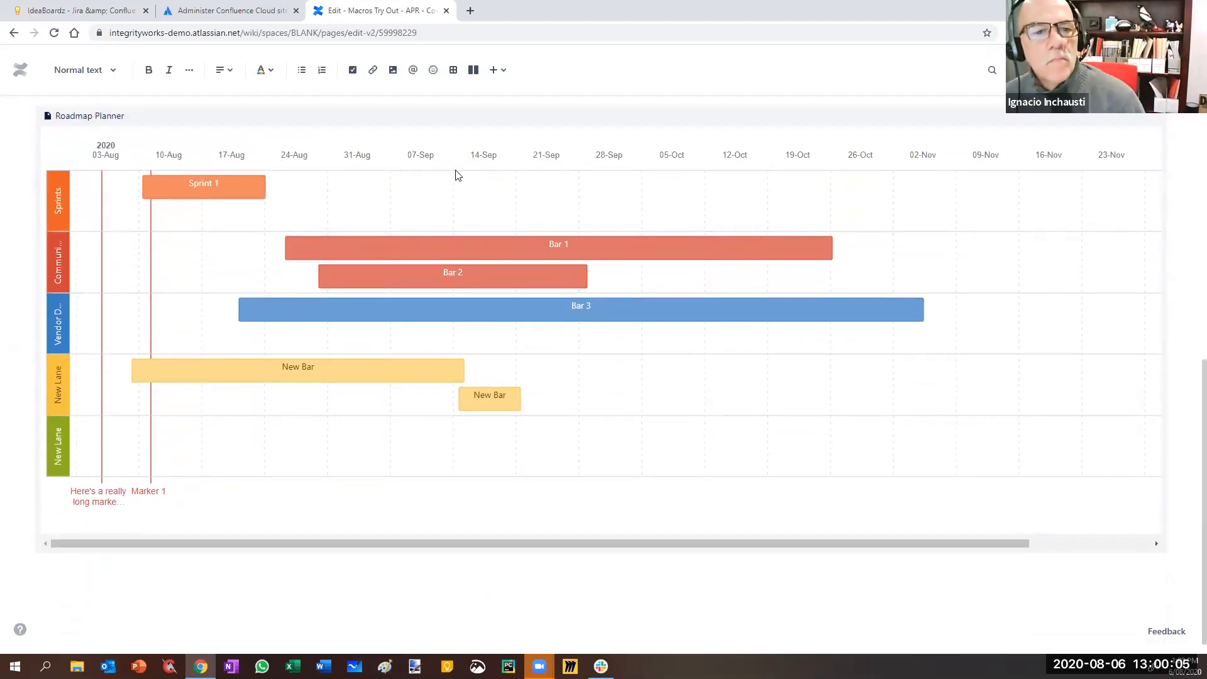
- Insert Jira issue ANC-34 below the roadmap planner, displayed as a single issue, and publish the page
left_click(500, 69)
left_click(533, 251)
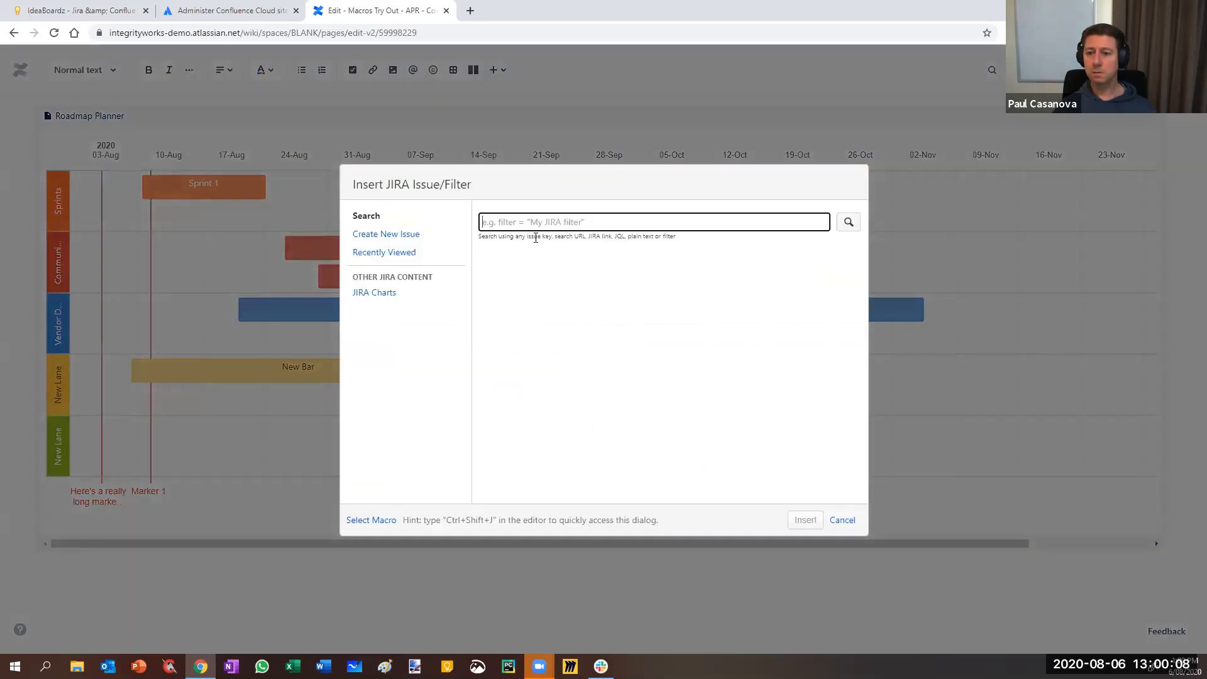
type("ANC-34")
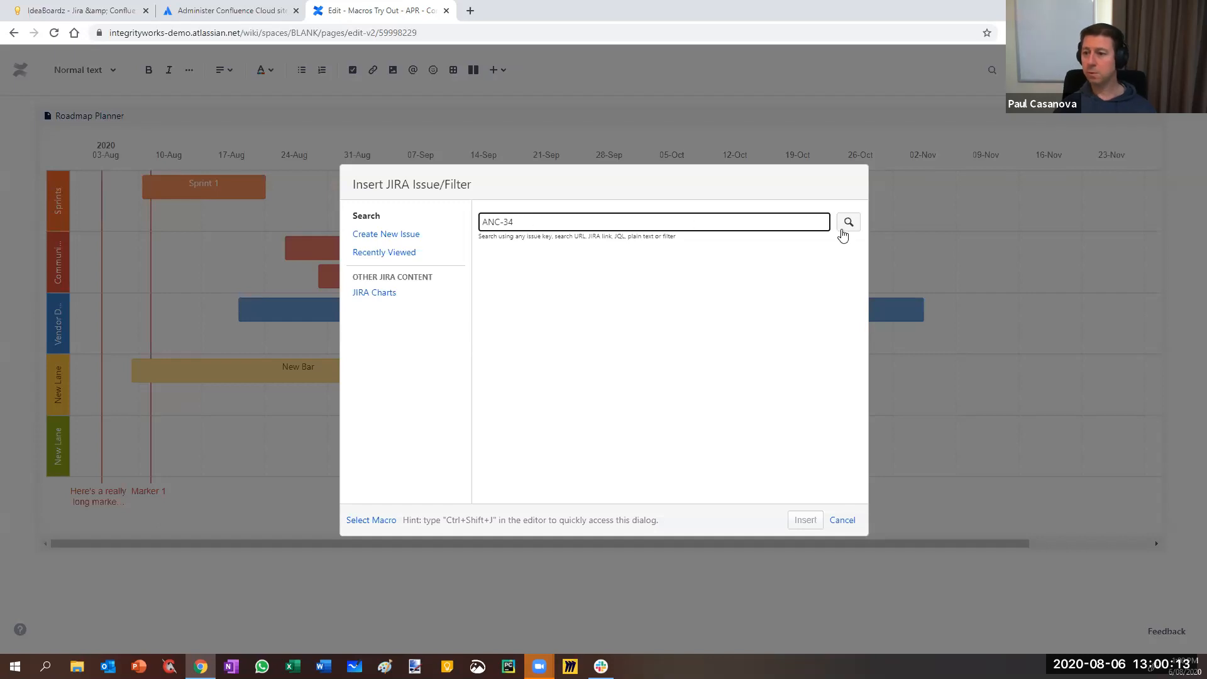
left_click(845, 229)
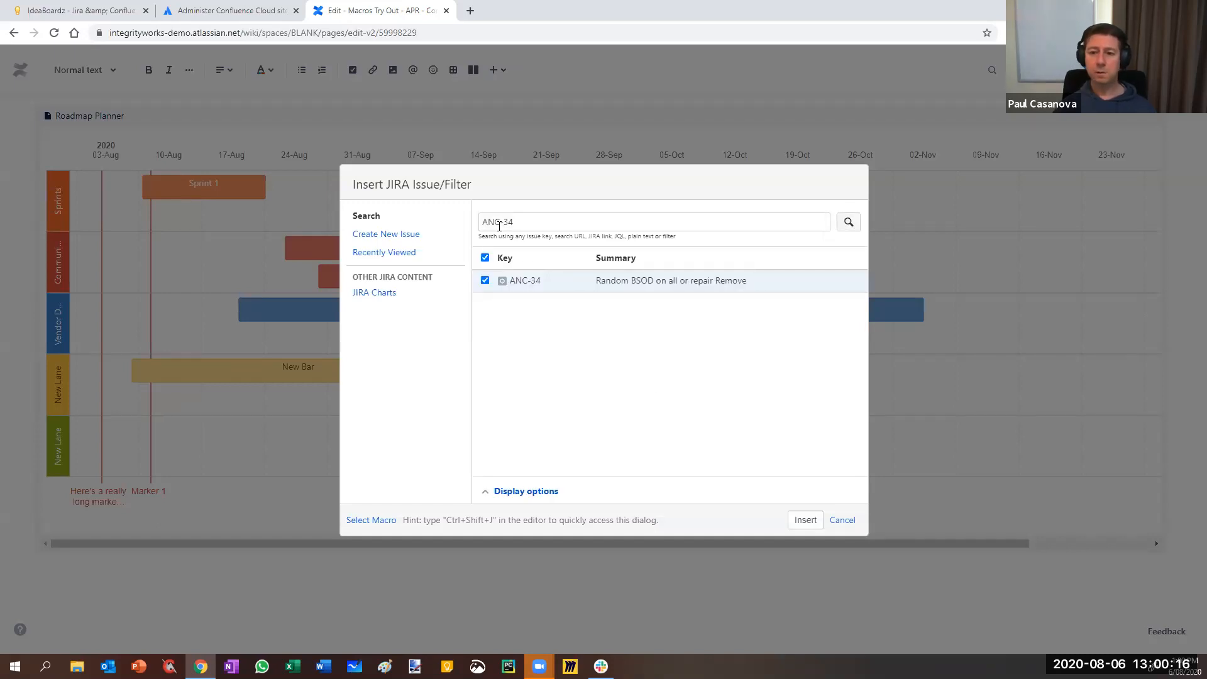
left_click(525, 491)
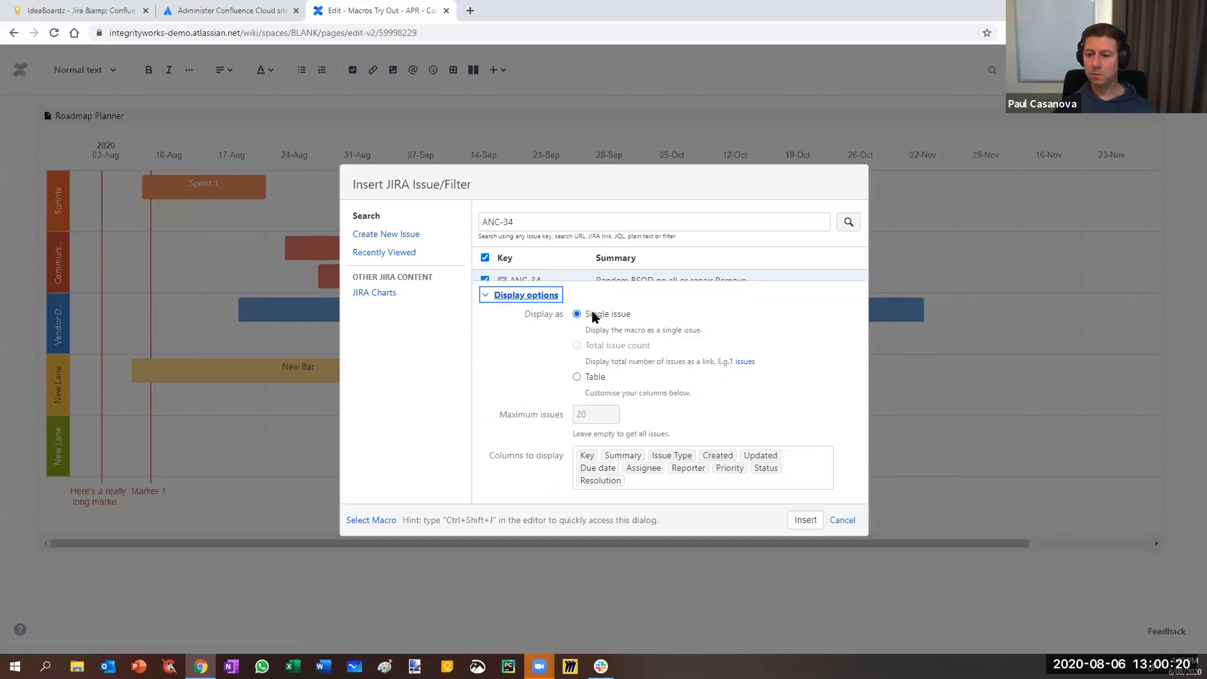
left_click(806, 521)
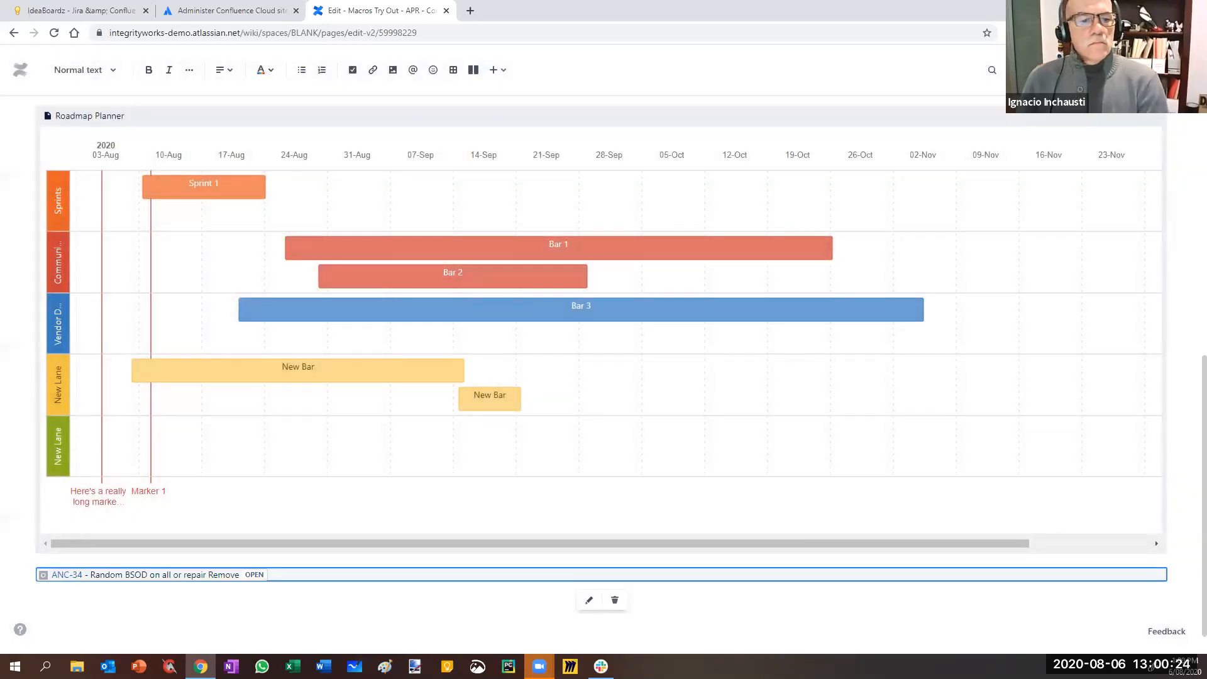
left_click(1107, 70)
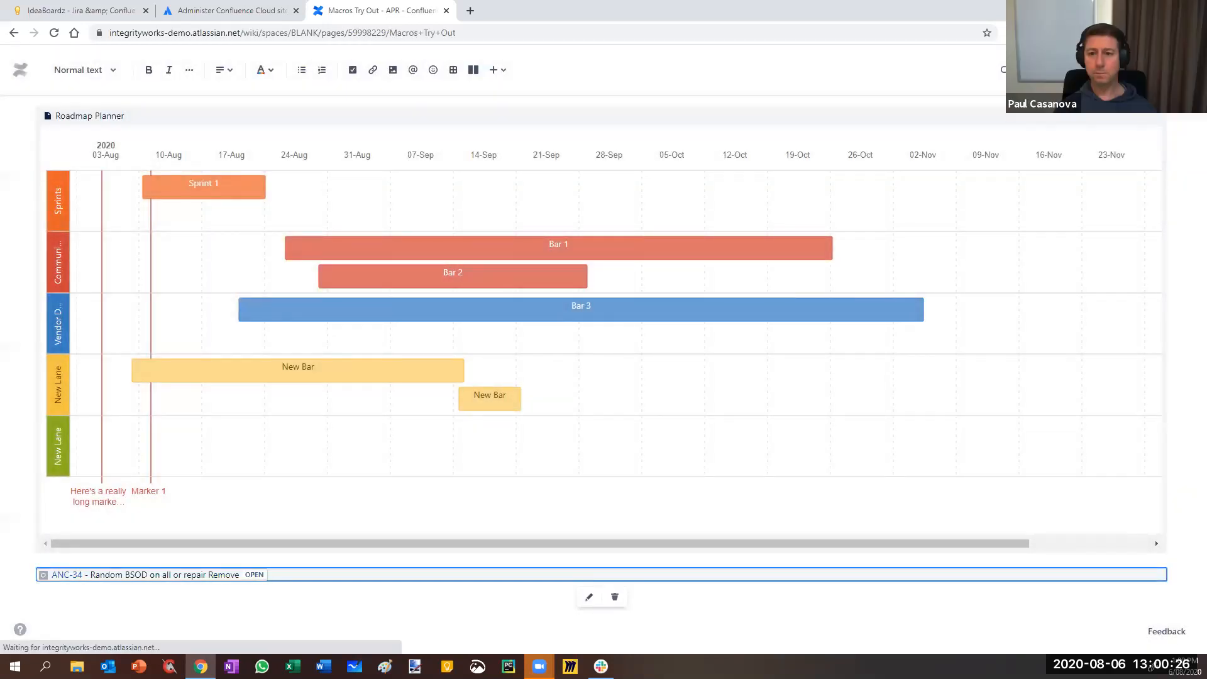
- Open the published ANC-34 link in a new tab to view the Jira issue, and return to the Macros Try Out page
scroll(703, 269, "down", 3)
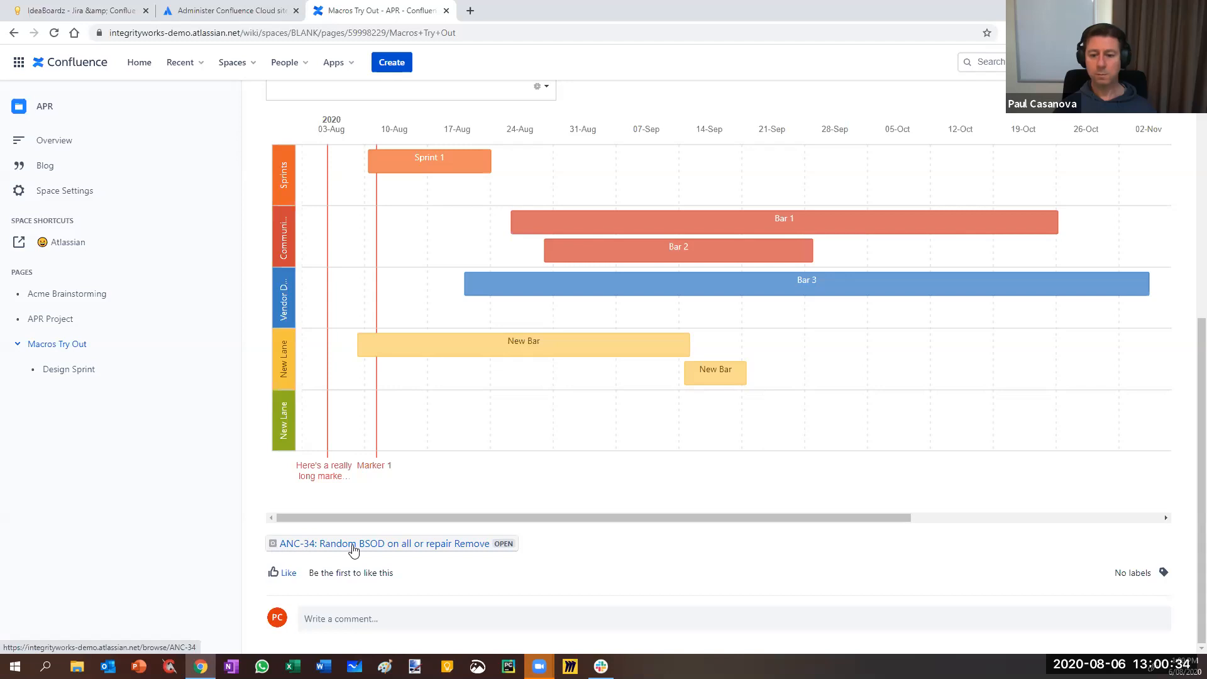
right_click(304, 546)
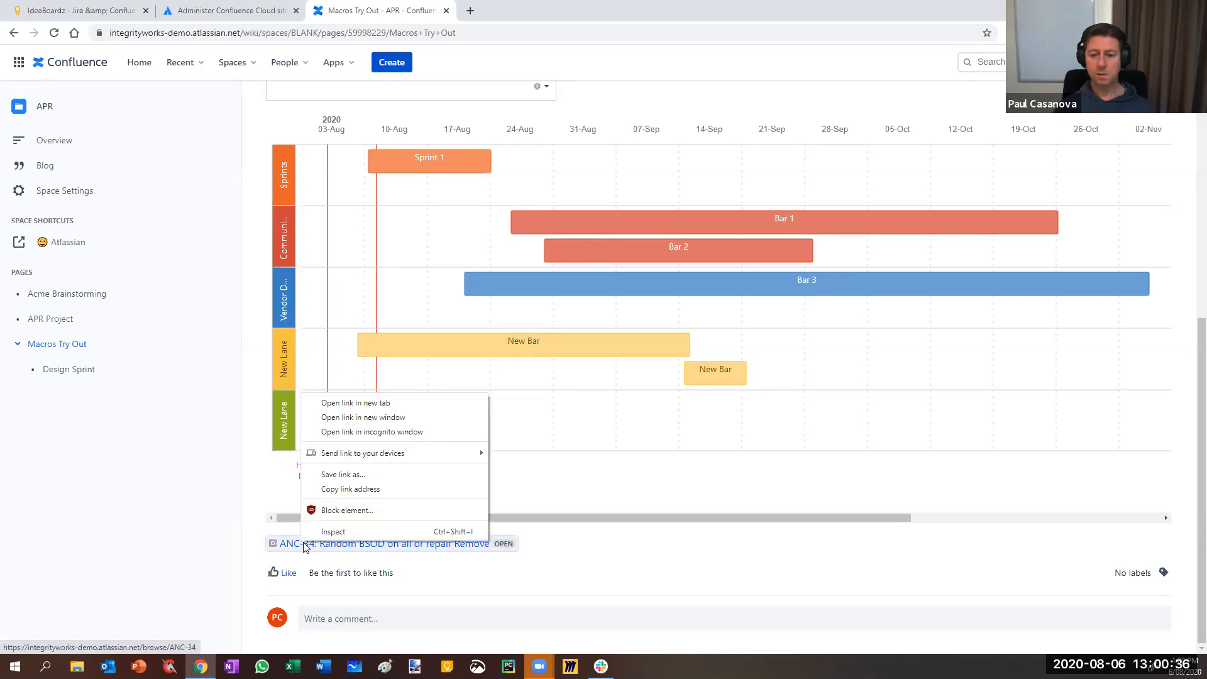
left_click(355, 403)
left_click(497, 11)
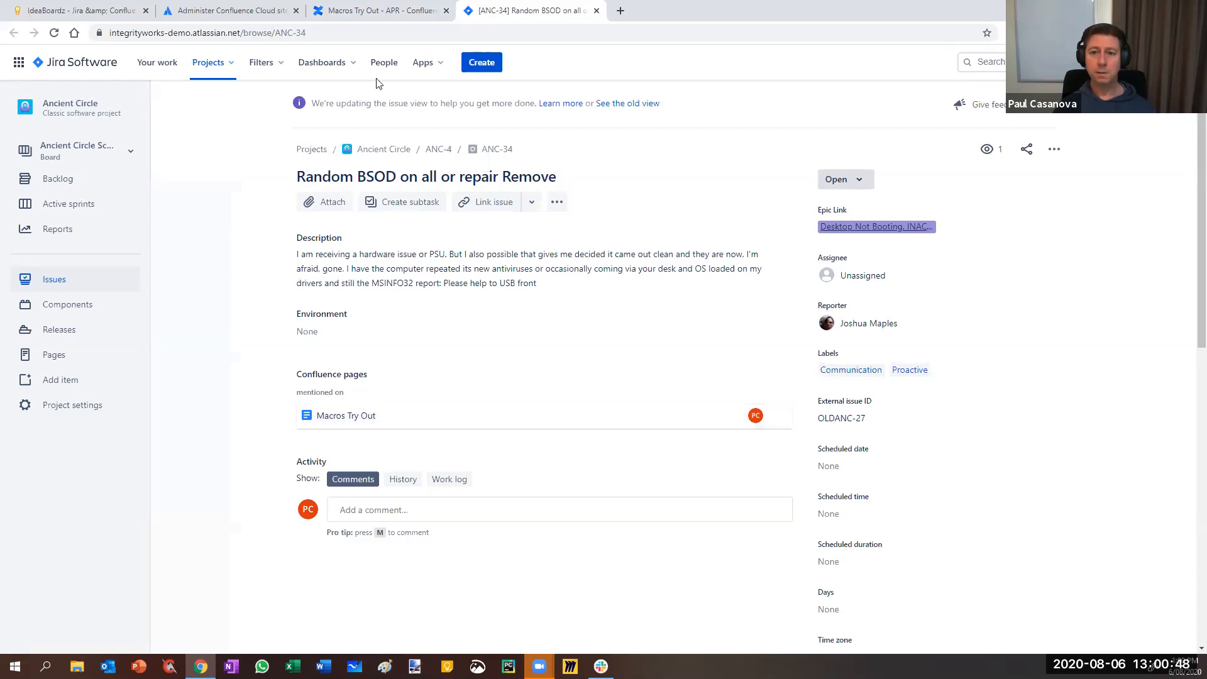
left_click(367, 17)
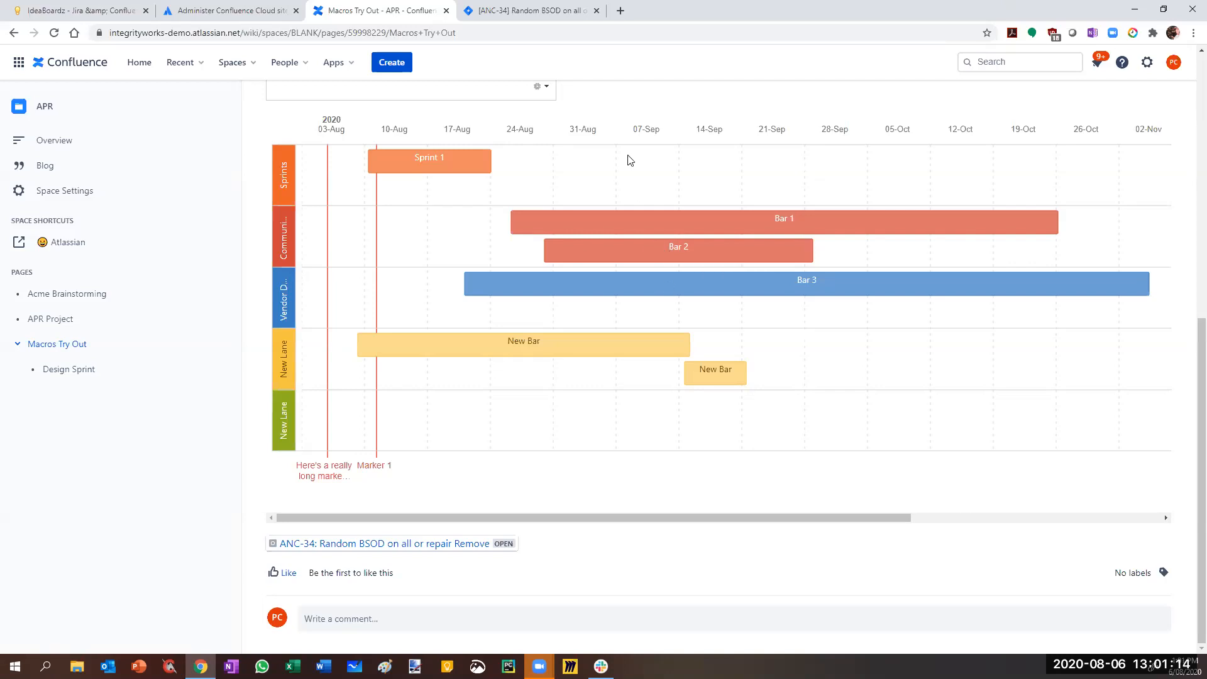
- Review the roadmap planner on Macros Try Out and switch to the IdeaBoardz board on the Jira and Confluence Q&A structure
left_click_drag(1199, 420, 1189, 322)
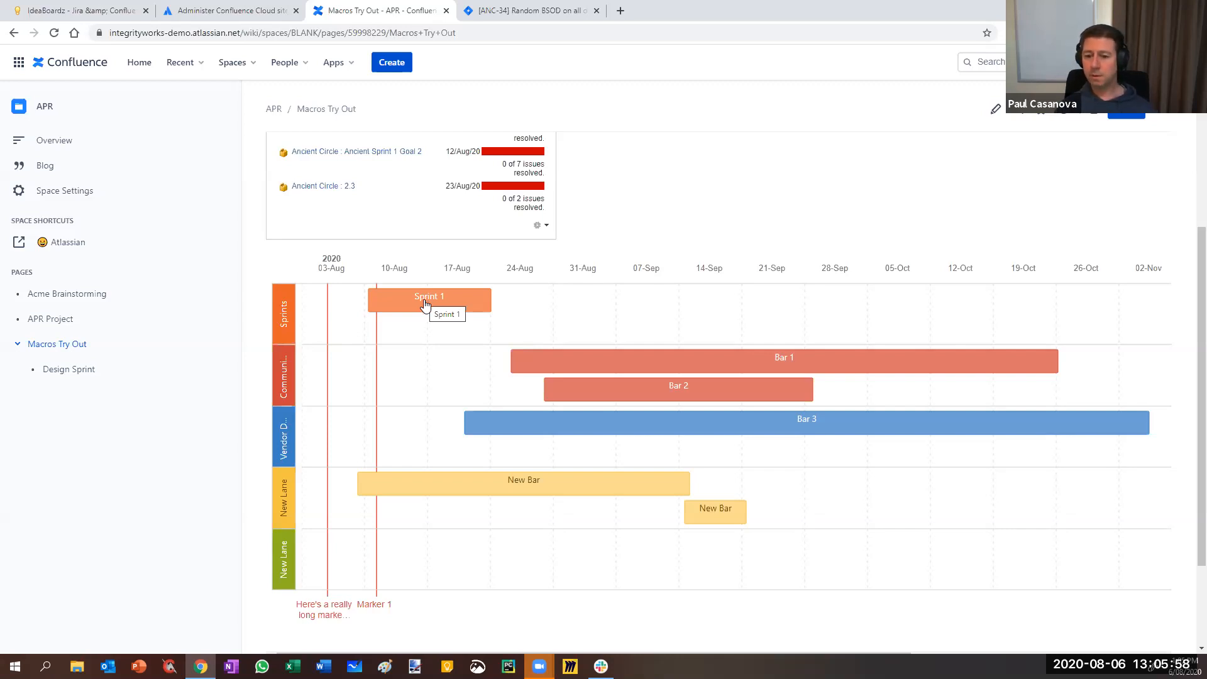
left_click(75, 11)
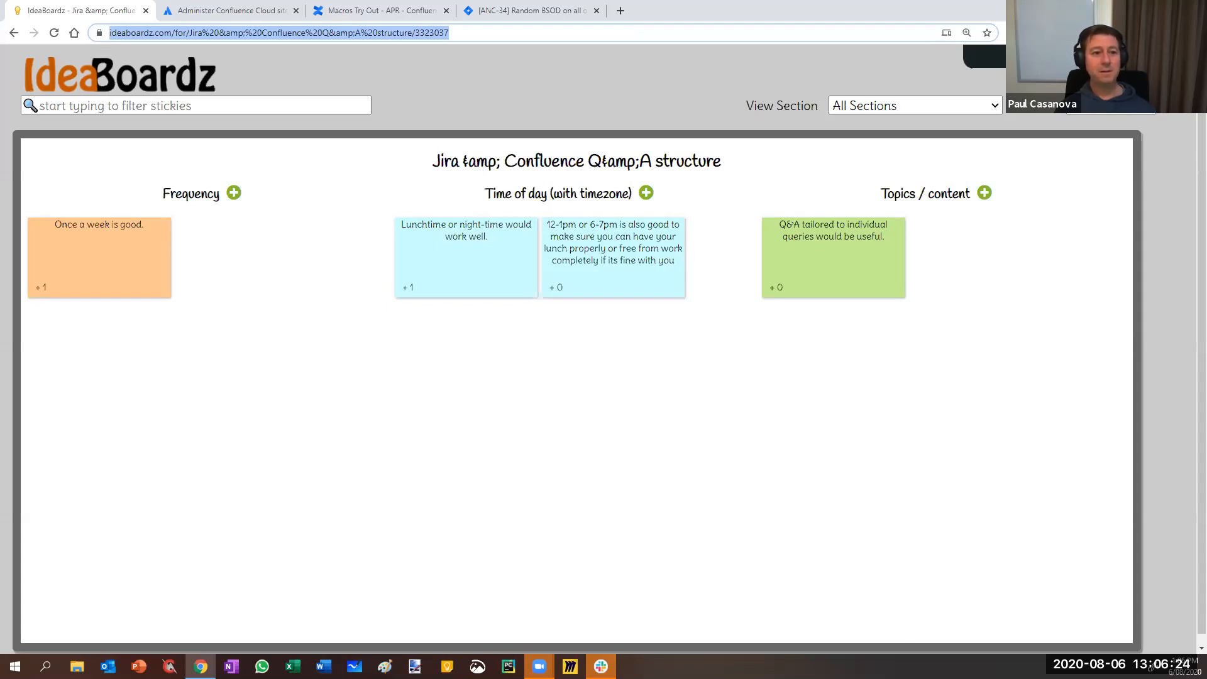
key("alt+Tab")
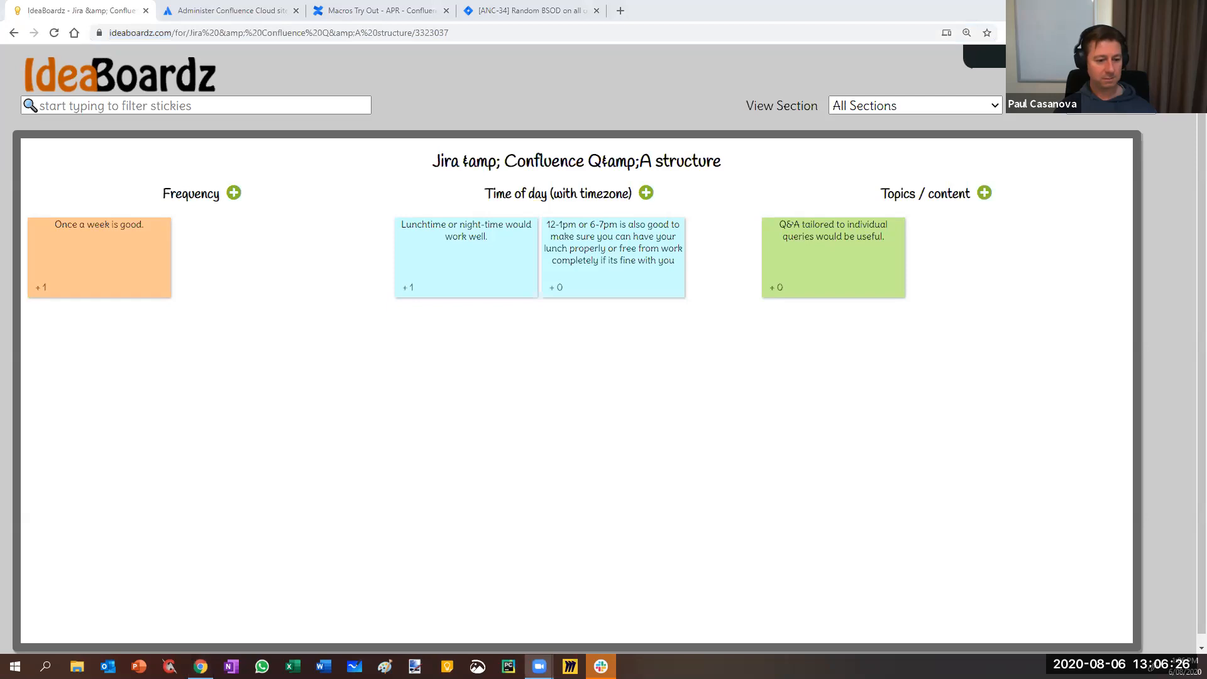